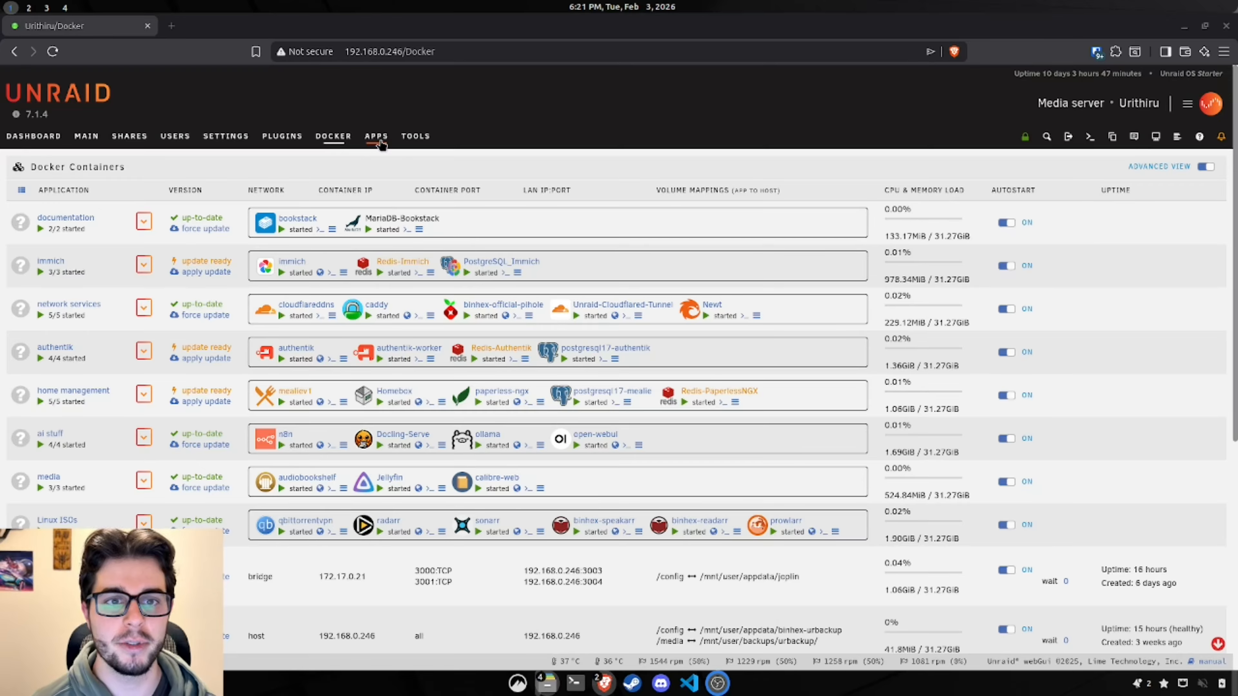
Step: Search Apps for 'postgres' and install postgresql17, accepting the ports-in-use warning
{"action": "left_click", "coordinate": [380, 142]}
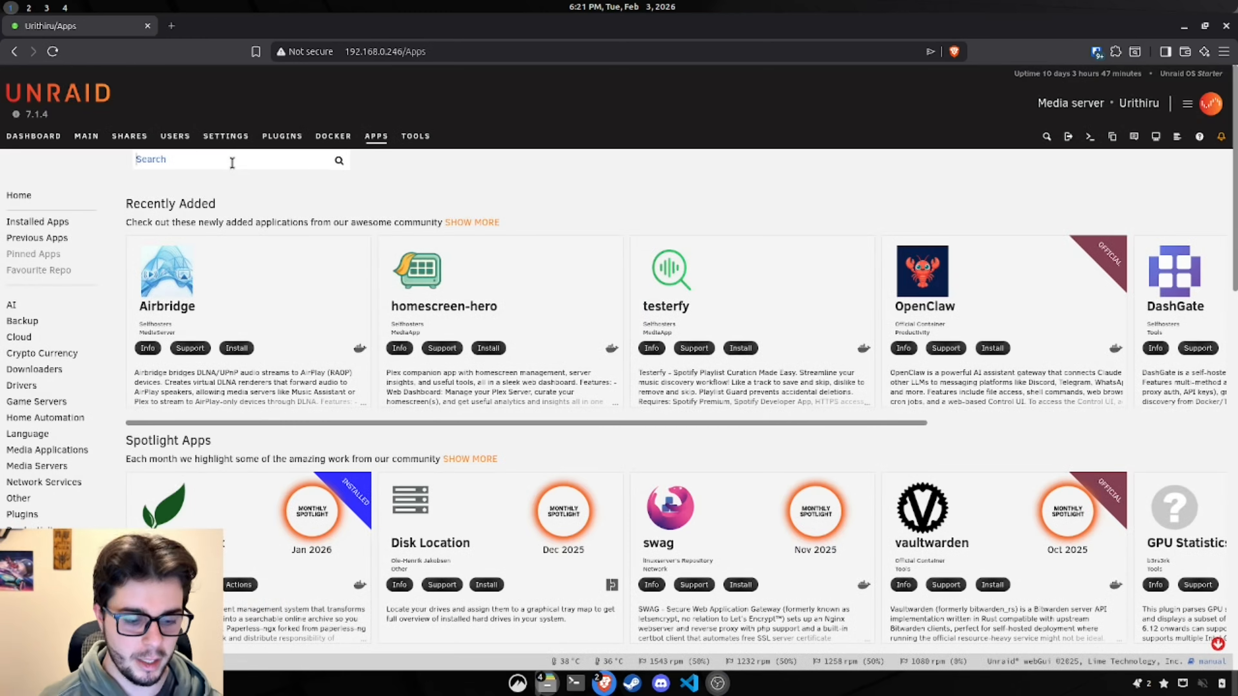
{"action": "left_click", "coordinate": [232, 163]}
{"action": "type", "text": "p"}
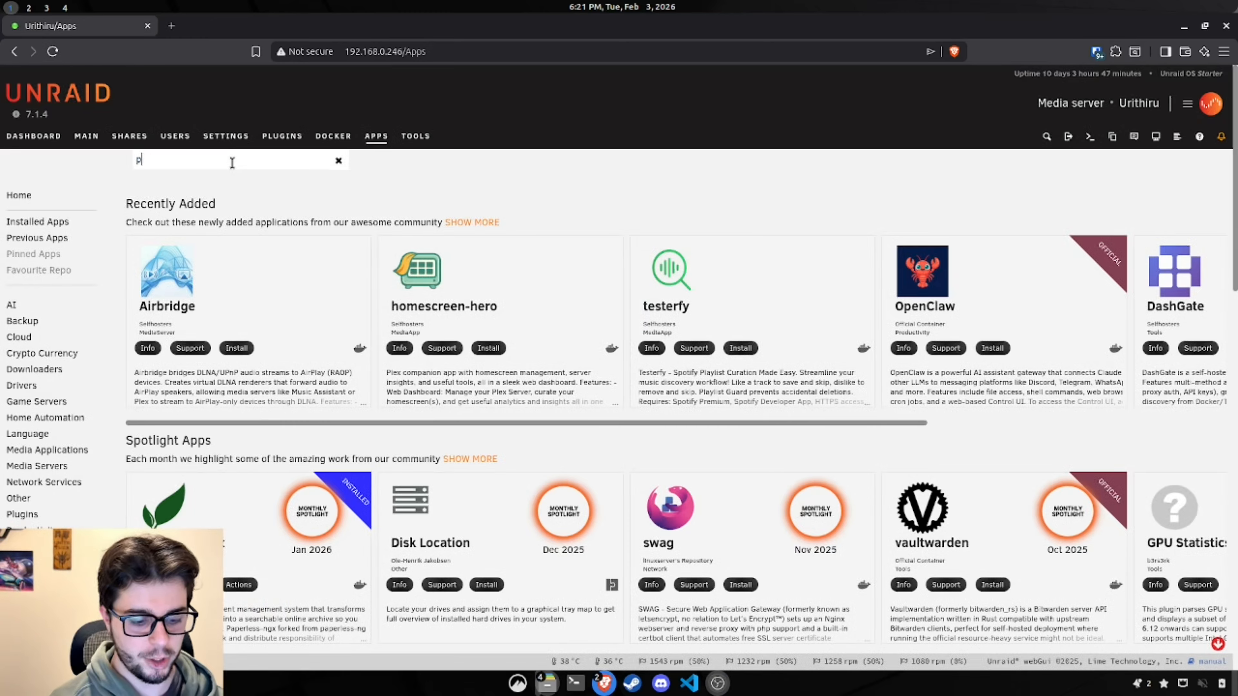
{"action": "type", "text": "ostgres"}
{"action": "key", "text": "Return"}
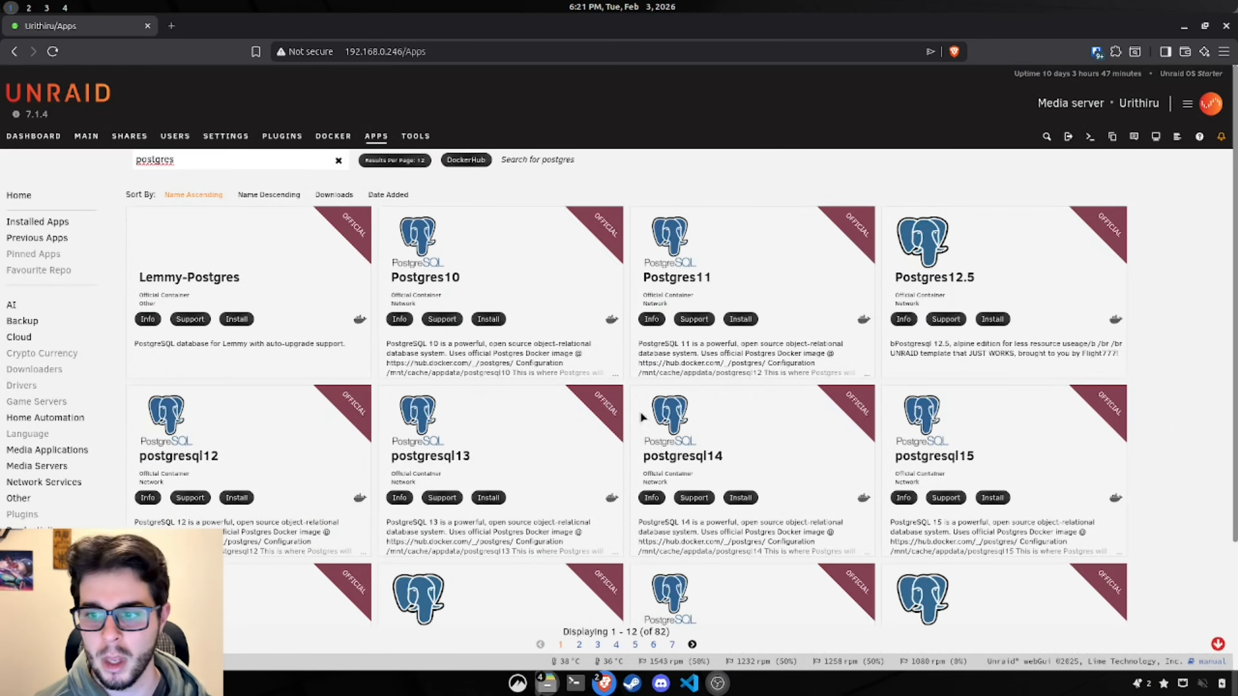
{"action": "scroll", "coordinate": [642, 417], "scroll_direction": "down", "scroll_amount": 3}
{"action": "left_click", "coordinate": [942, 455]}
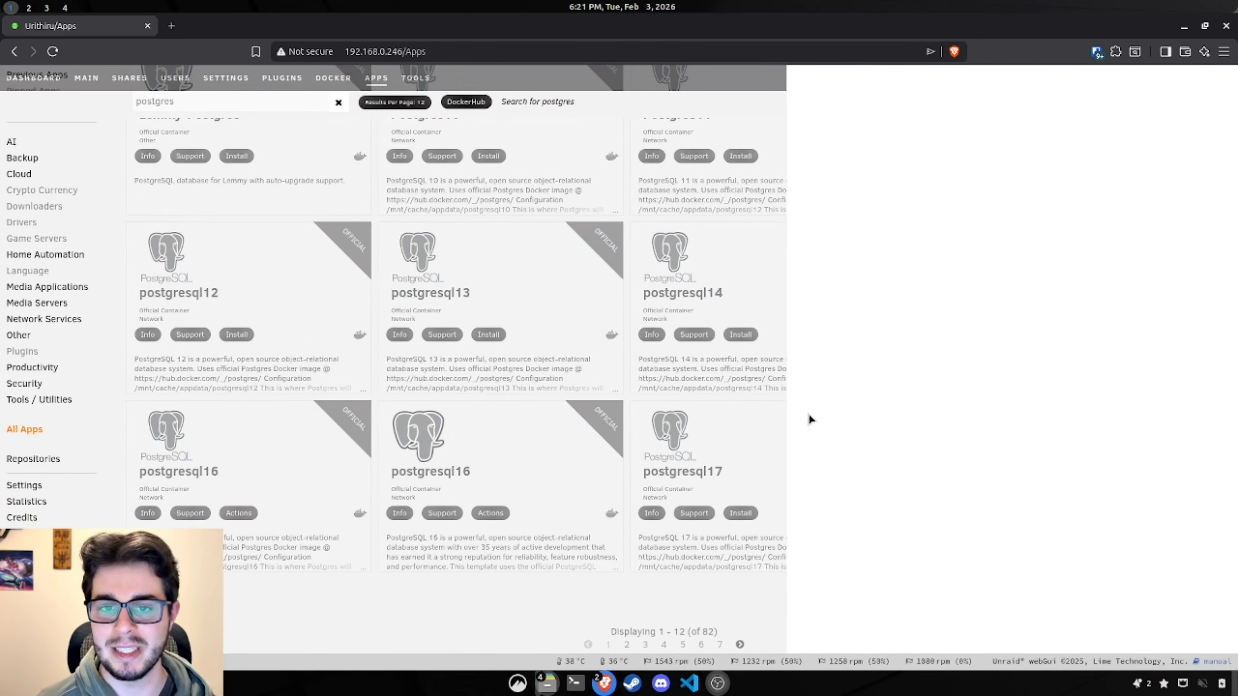
{"action": "left_click", "coordinate": [923, 158]}
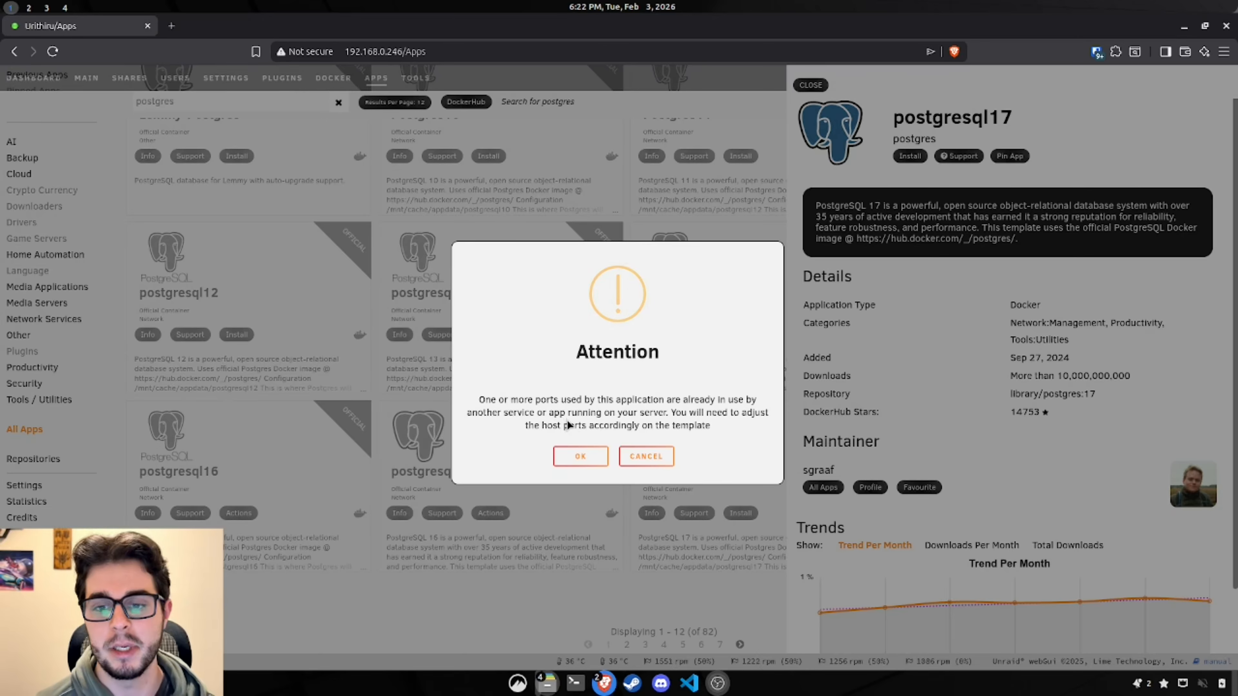
{"action": "left_click", "coordinate": [580, 457]}
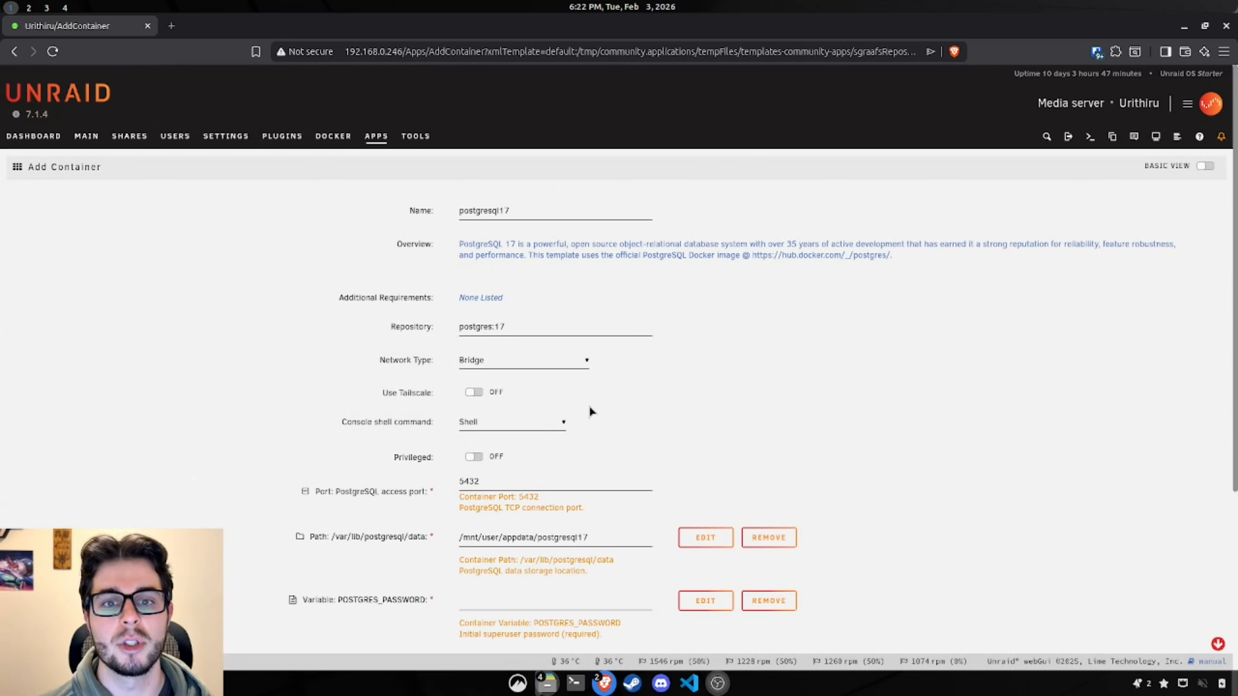
Step: Rename the container to postgresql17-mealie-test
{"action": "left_click", "coordinate": [580, 211]}
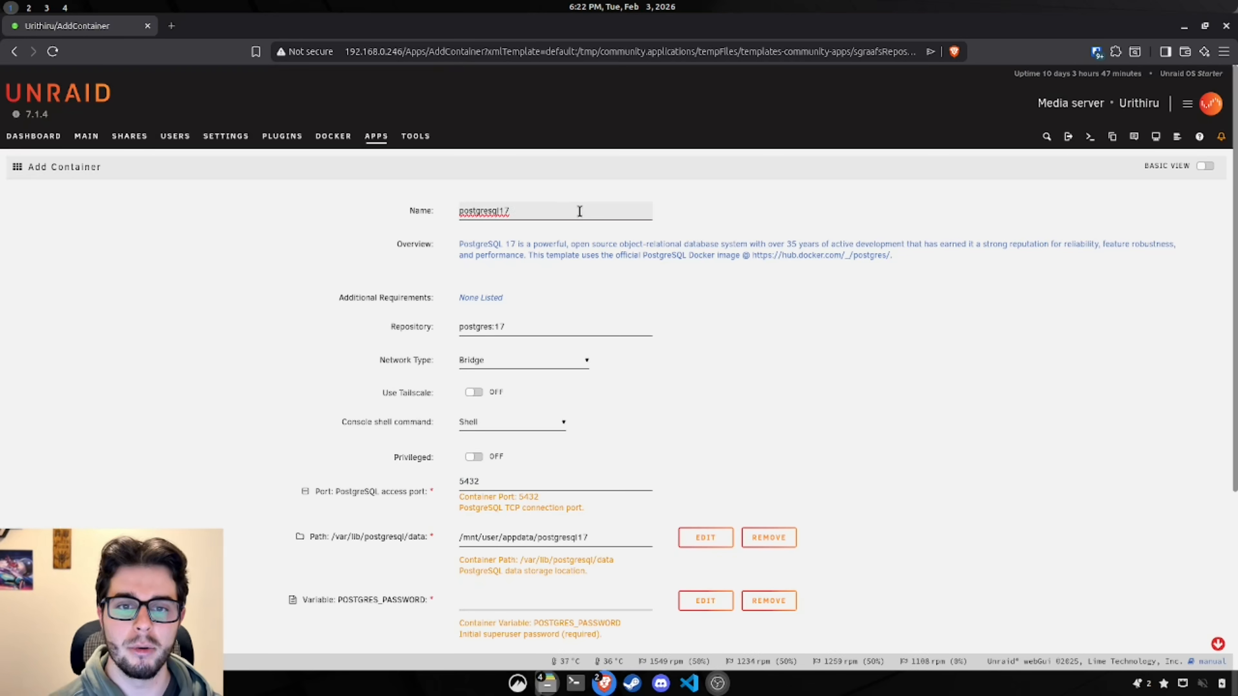
{"action": "type", "text": "-"}
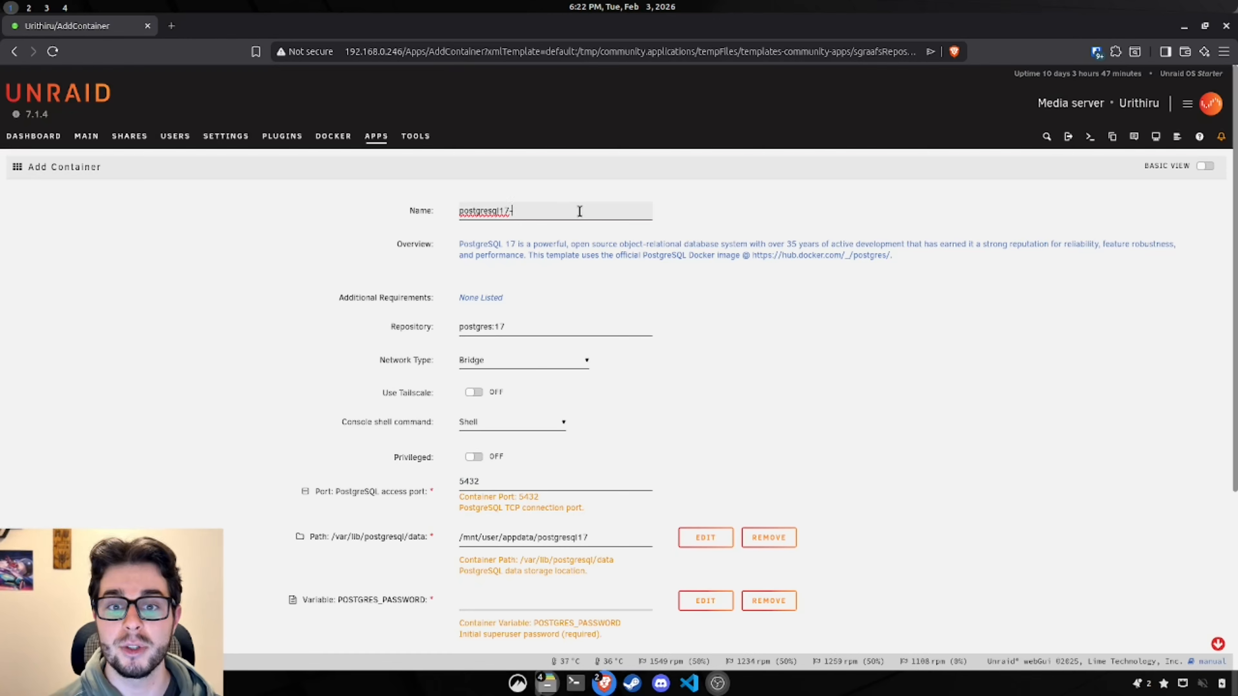
{"action": "type", "text": "mealie-test"}
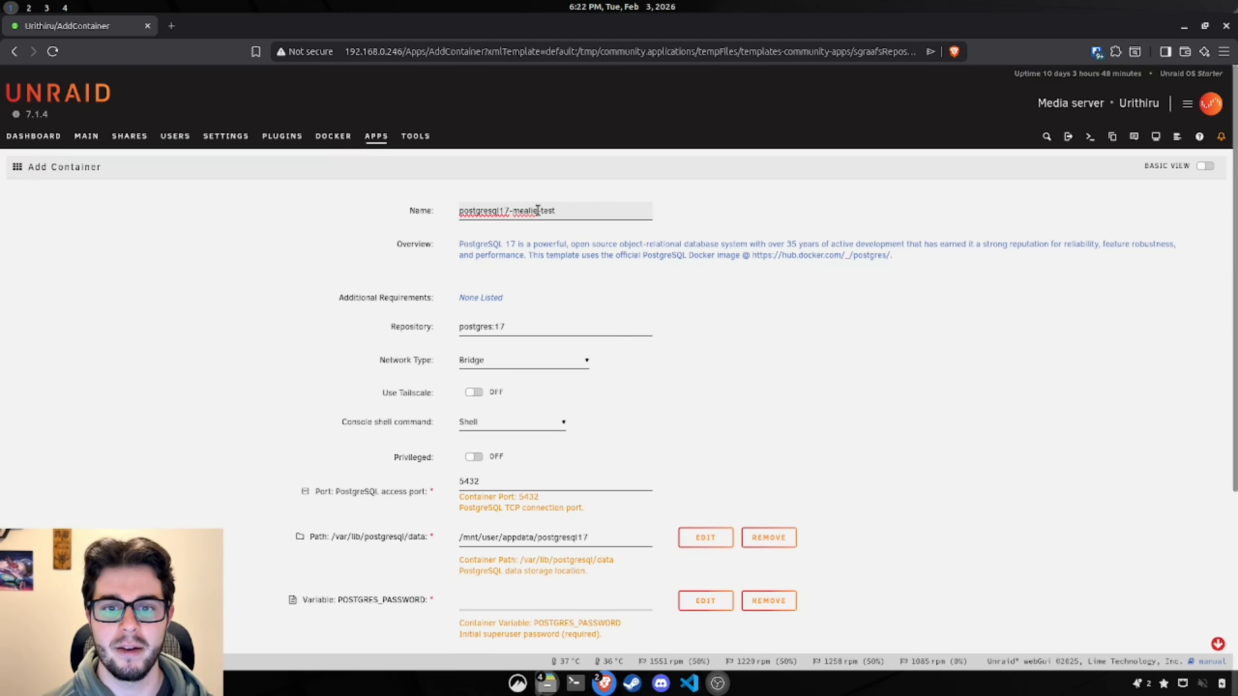
{"action": "left_click_drag", "start_coordinate": [538, 210], "coordinate": [515, 215]}
{"action": "left_click", "coordinate": [550, 242]}
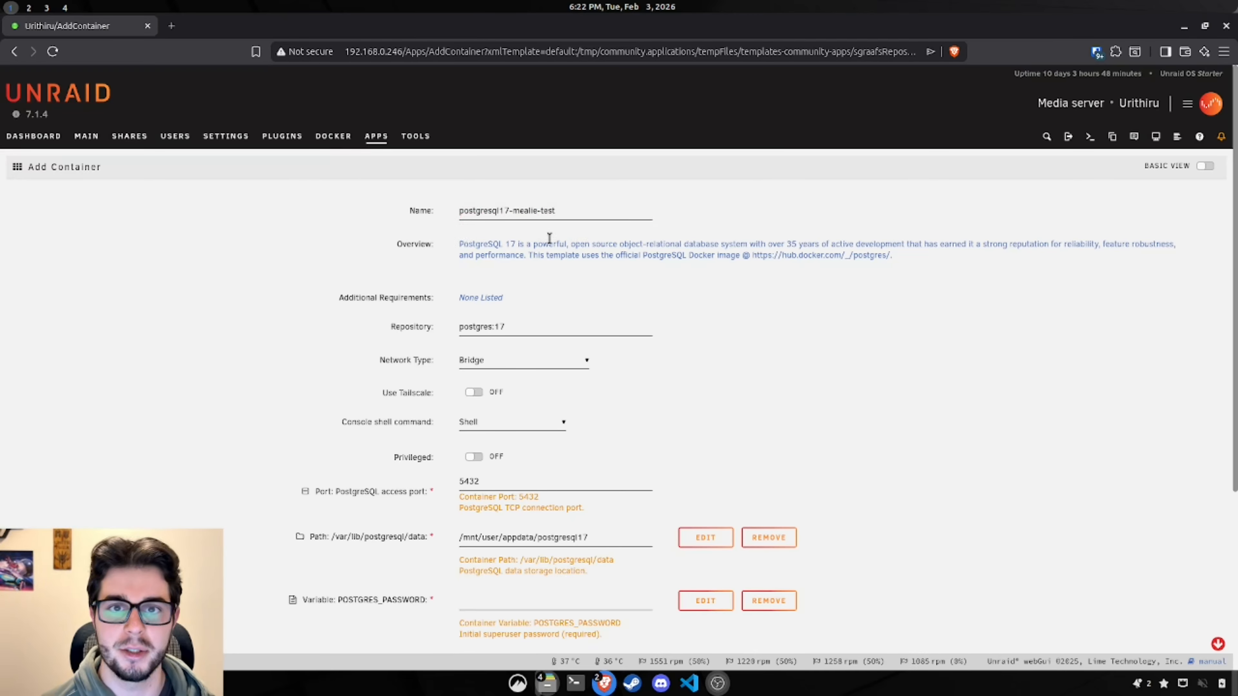
Step: Inspect the 5432 access port and list ports other containers already use
{"action": "scroll", "coordinate": [837, 275], "scroll_direction": "down", "scroll_amount": 1}
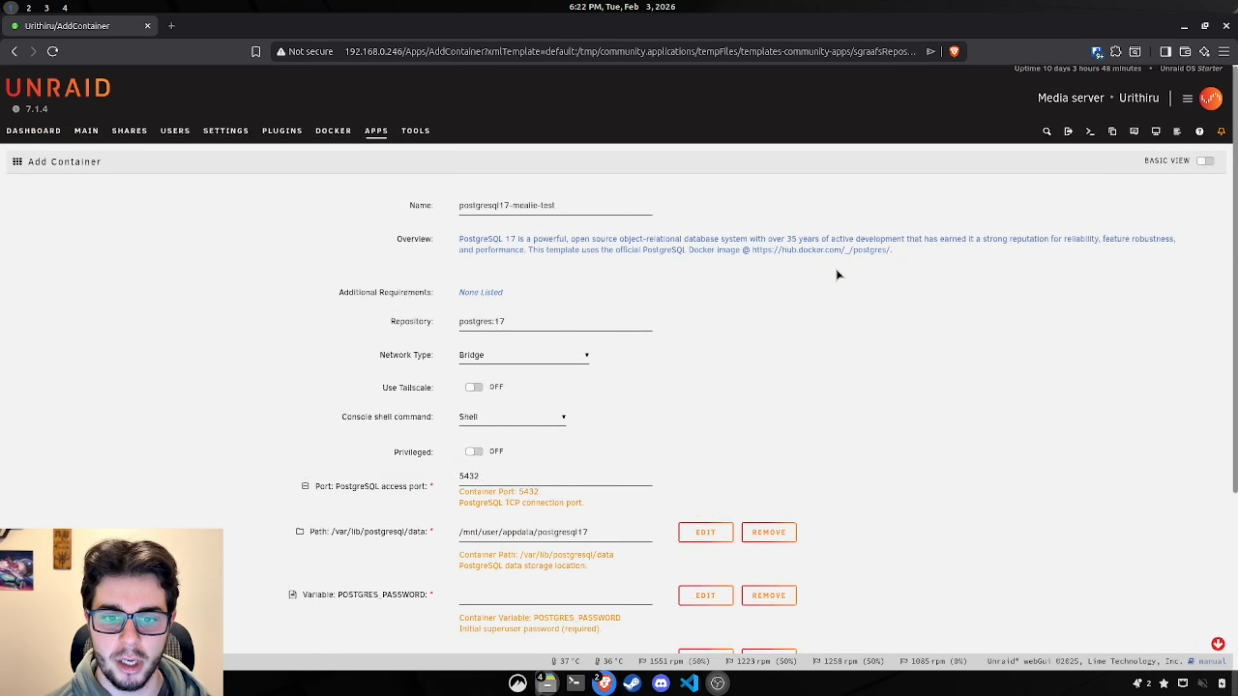
{"action": "scroll", "coordinate": [837, 275], "scroll_direction": "down", "scroll_amount": 3}
{"action": "double_click", "coordinate": [470, 327]}
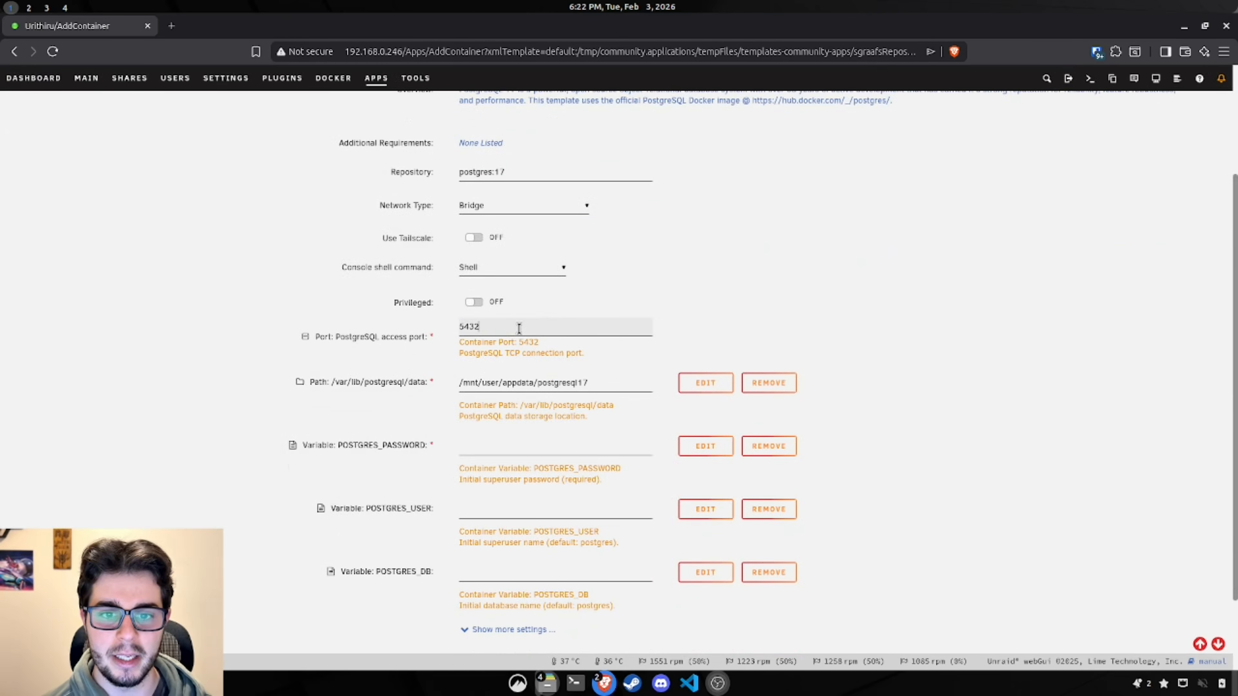
{"action": "left_click", "coordinate": [857, 335]}
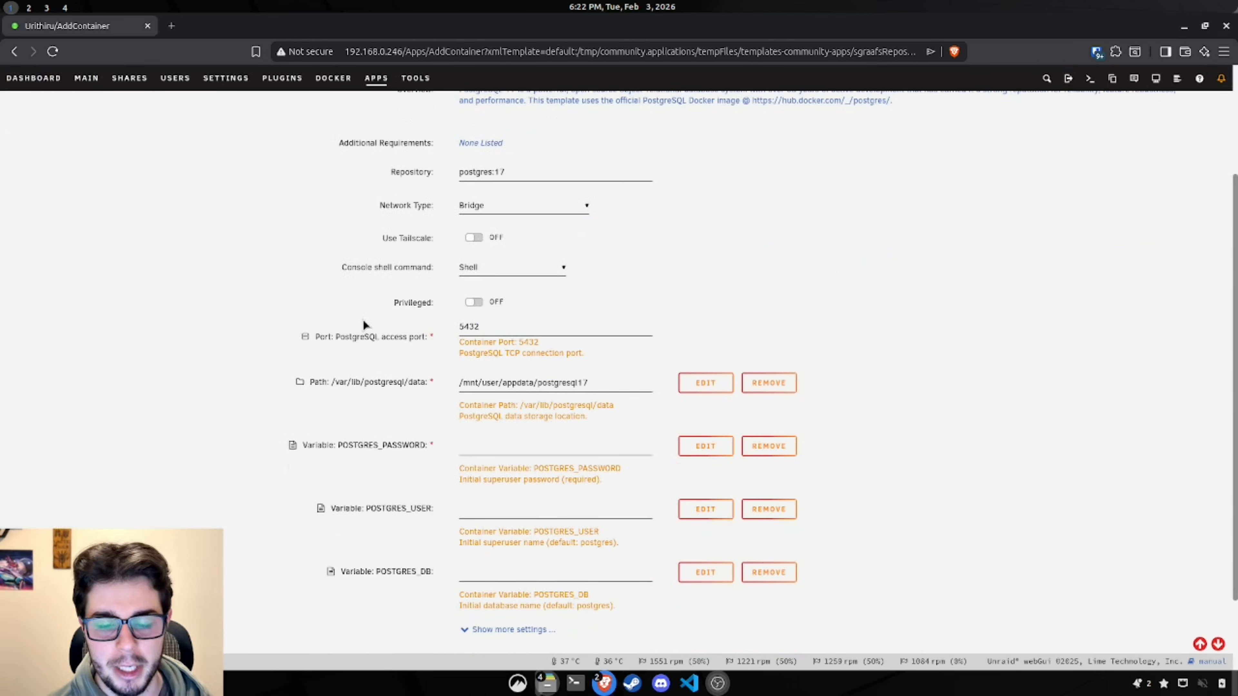
{"action": "left_click", "coordinate": [532, 333]}
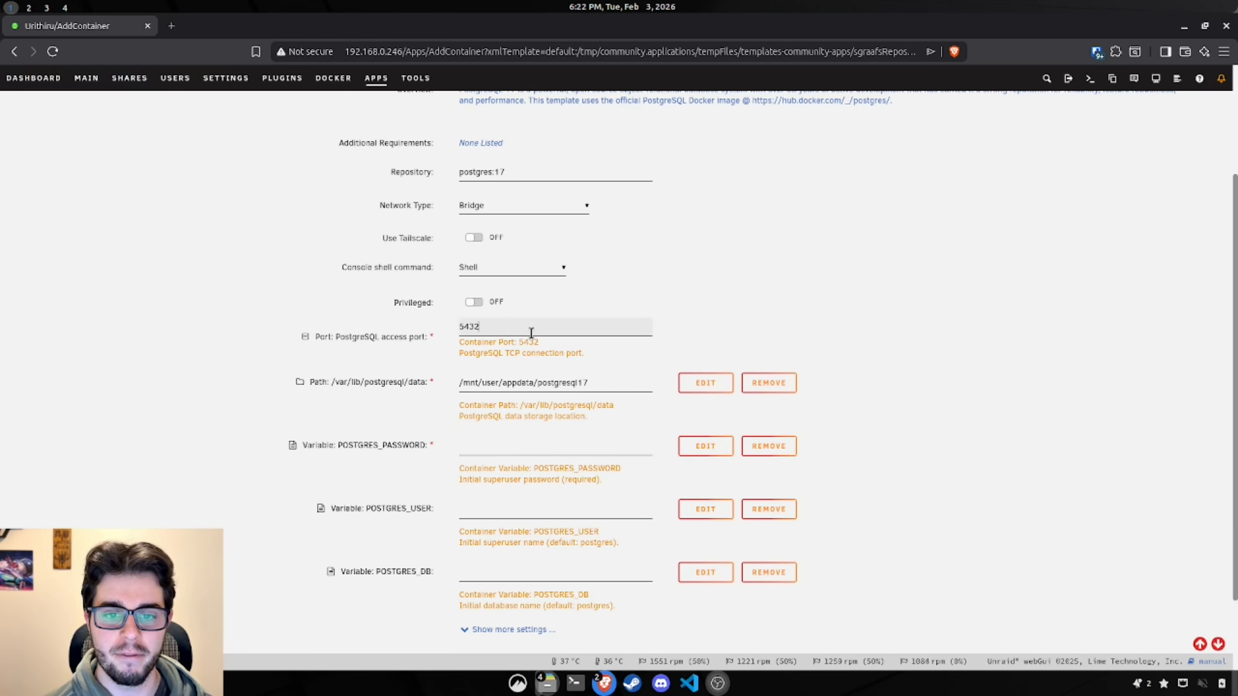
{"action": "double_click", "coordinate": [505, 326]}
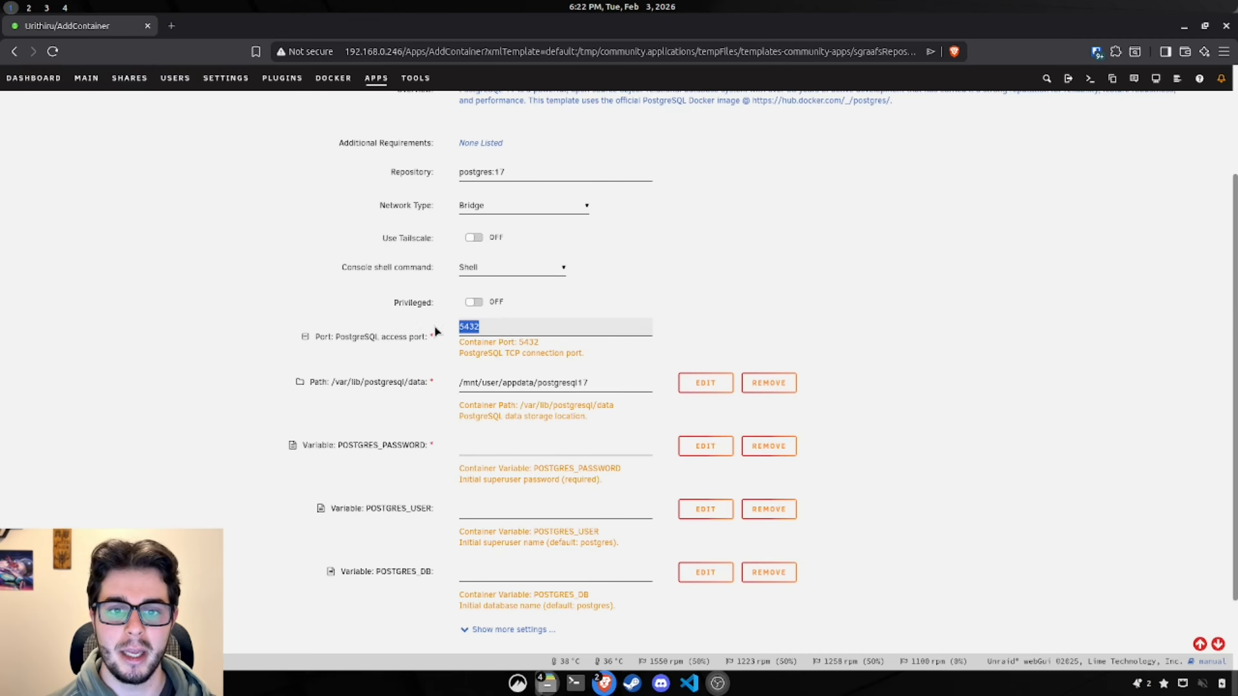
{"action": "left_click", "coordinate": [886, 288]}
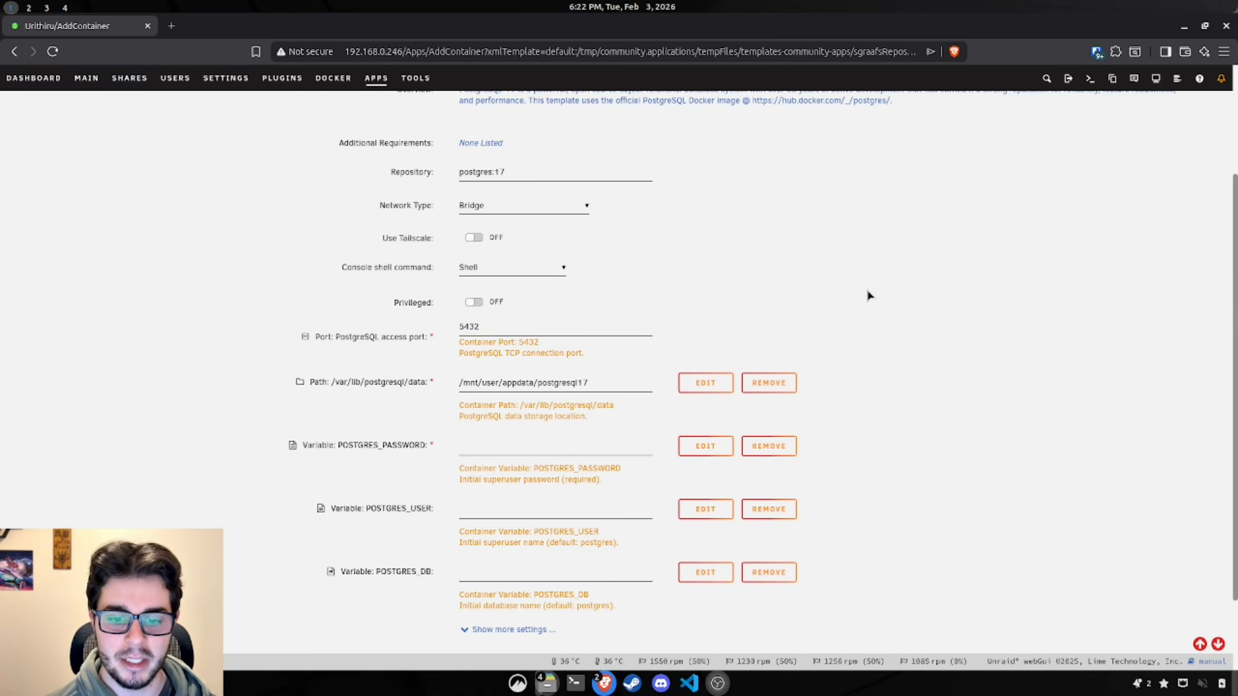
{"action": "scroll", "coordinate": [869, 295], "scroll_direction": "down", "scroll_amount": 2}
{"action": "double_click", "coordinate": [490, 233]}
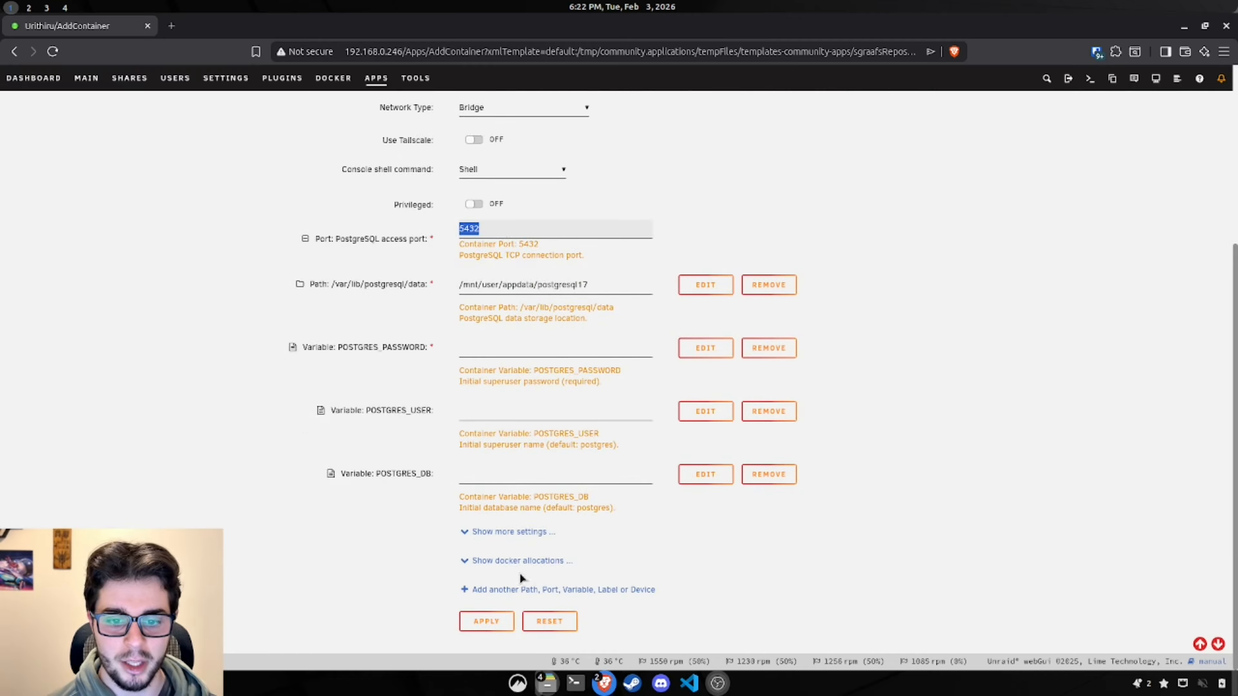
{"action": "left_click", "coordinate": [502, 561]}
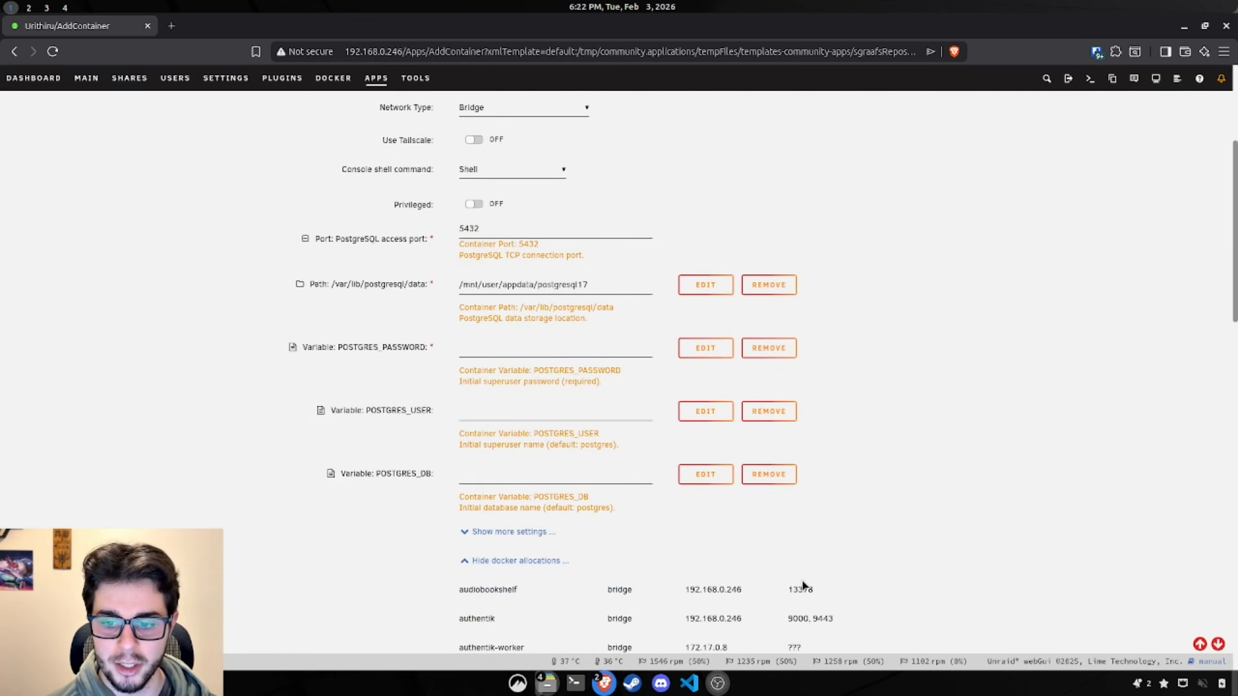
{"action": "scroll", "coordinate": [802, 581], "scroll_direction": "down", "scroll_amount": 3}
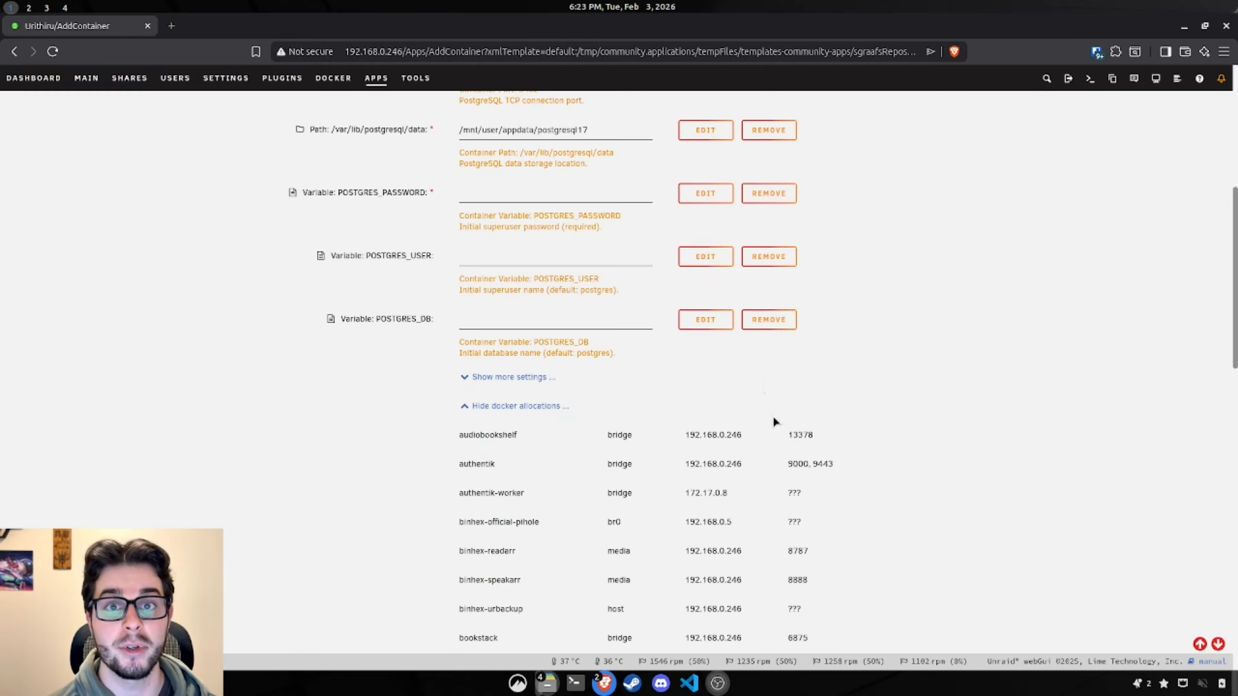
{"action": "scroll", "coordinate": [804, 454], "scroll_direction": "up", "scroll_amount": 9}
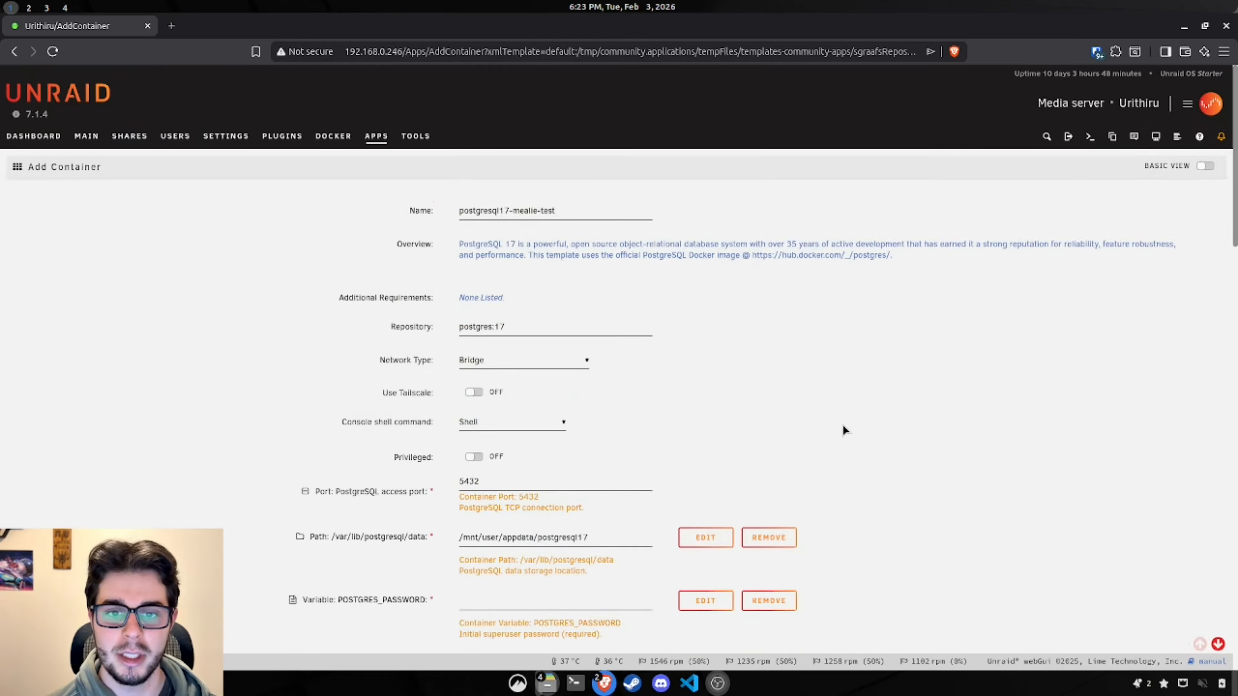
Step: Search the docker allocations for 5432, then confirm 5436 is unused
{"action": "key", "text": "ctrl+f"}
{"action": "type", "text": "5432"}
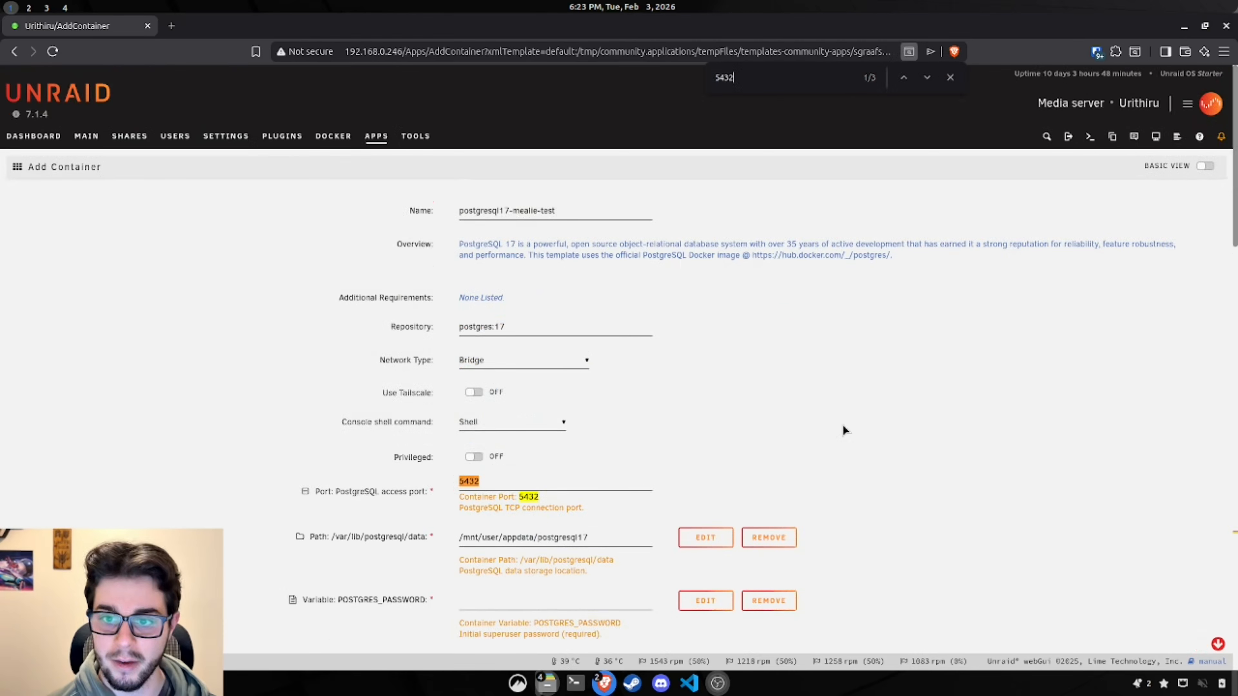
{"action": "scroll", "coordinate": [838, 302], "scroll_direction": "down", "scroll_amount": 9}
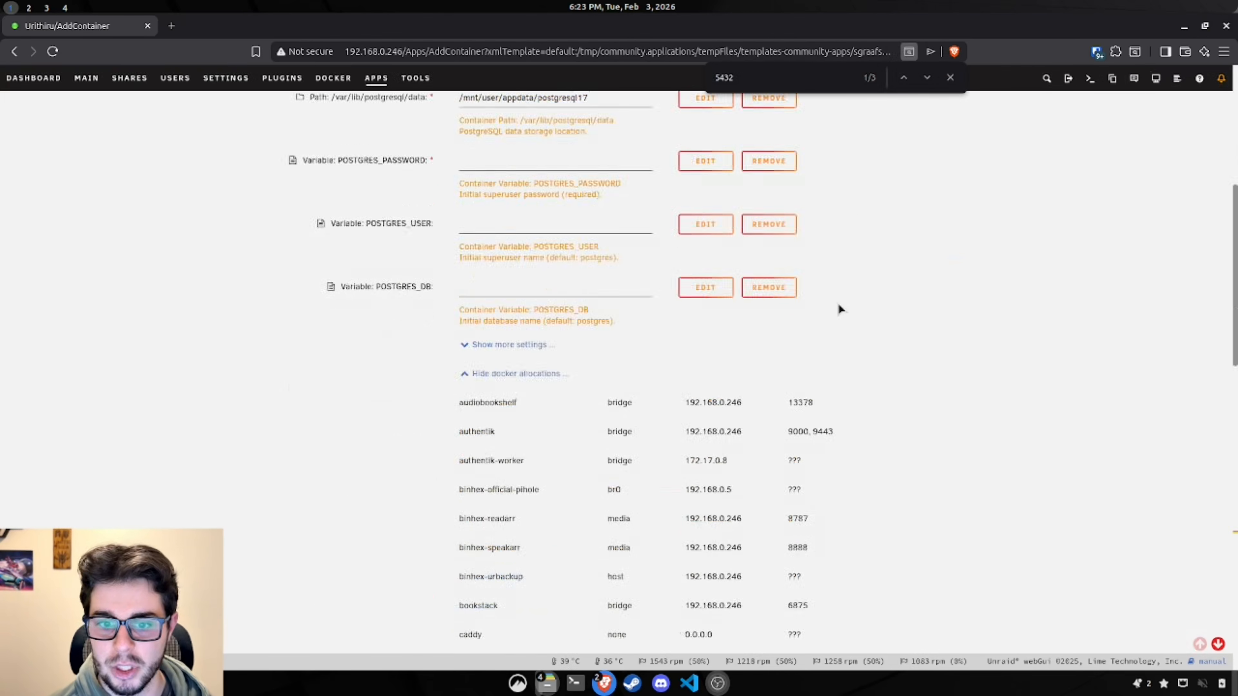
{"action": "scroll", "coordinate": [838, 304], "scroll_direction": "down", "scroll_amount": 20}
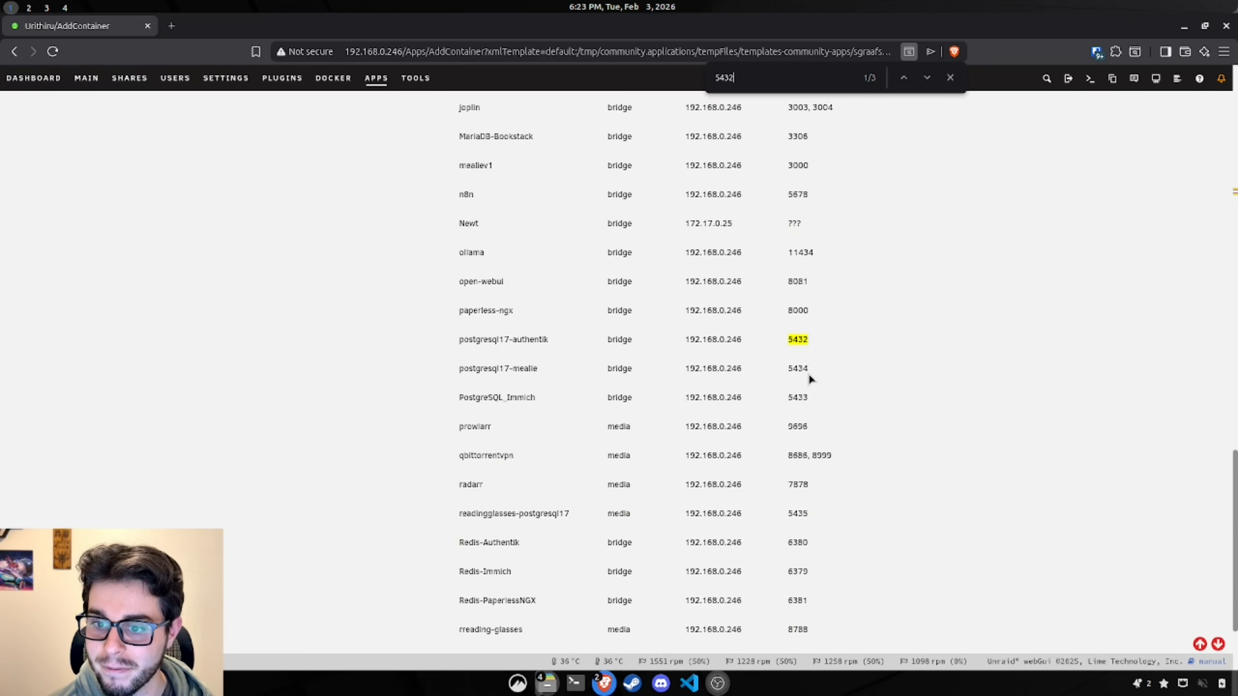
{"action": "scroll", "coordinate": [831, 322], "scroll_direction": "up", "scroll_amount": 3}
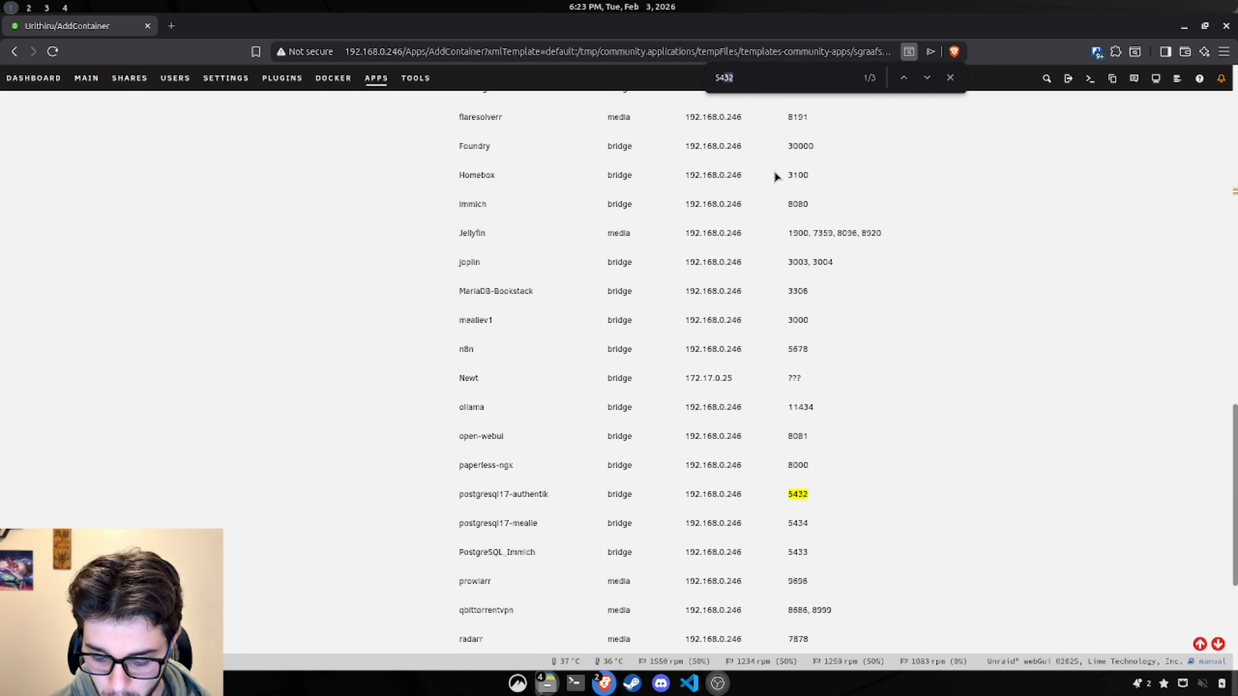
{"action": "key", "text": "BackSpace"}
{"action": "type", "text": "6"}
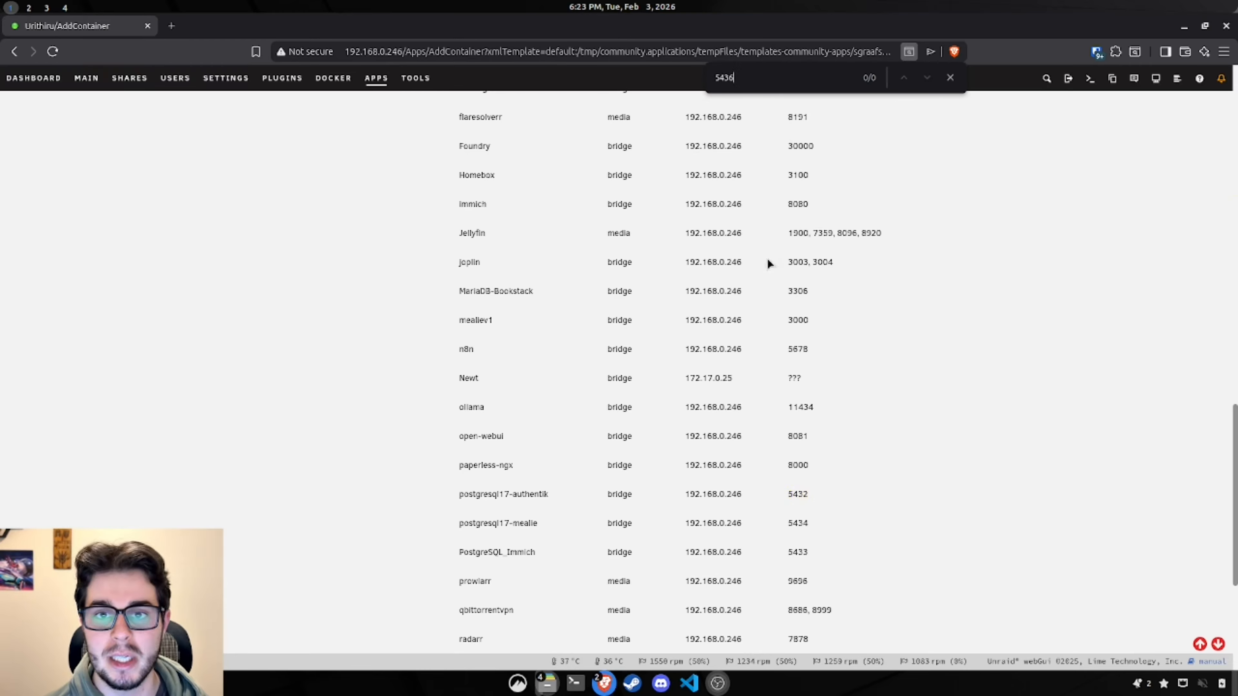
{"action": "scroll", "coordinate": [716, 288], "scroll_direction": "up", "scroll_amount": 15}
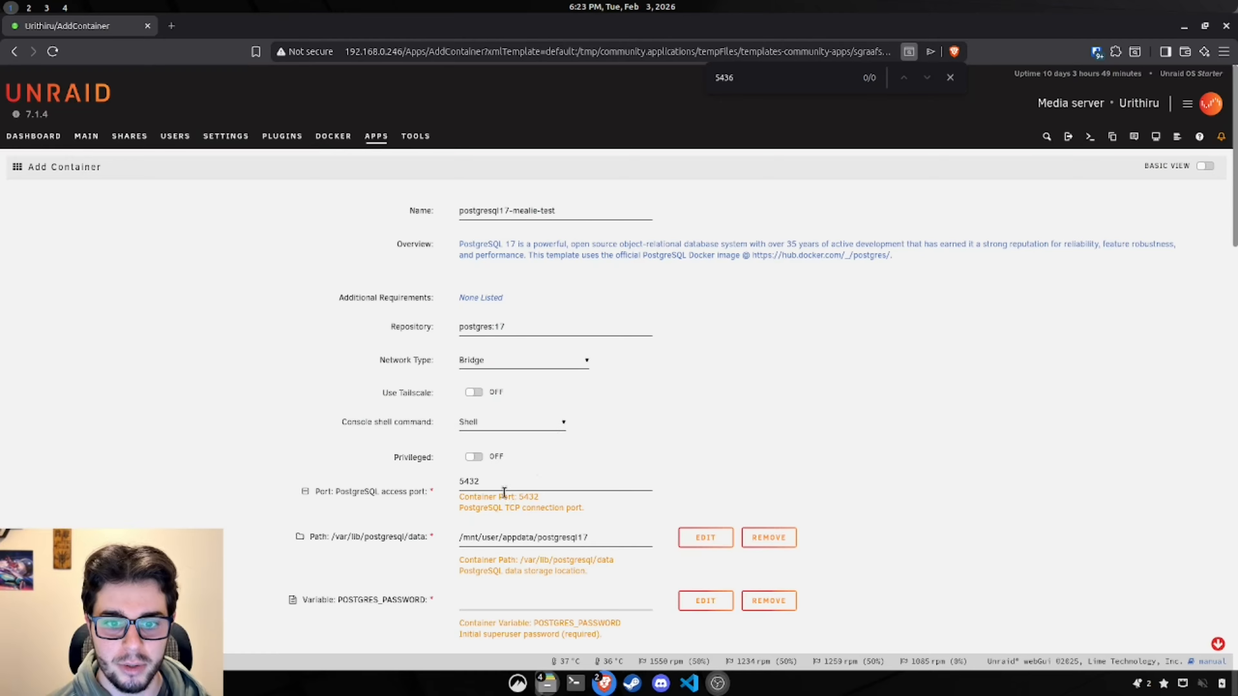
Step: Set the PostgreSQL access port to 5436
{"action": "left_click", "coordinate": [492, 482]}
{"action": "type", "text": "6"}
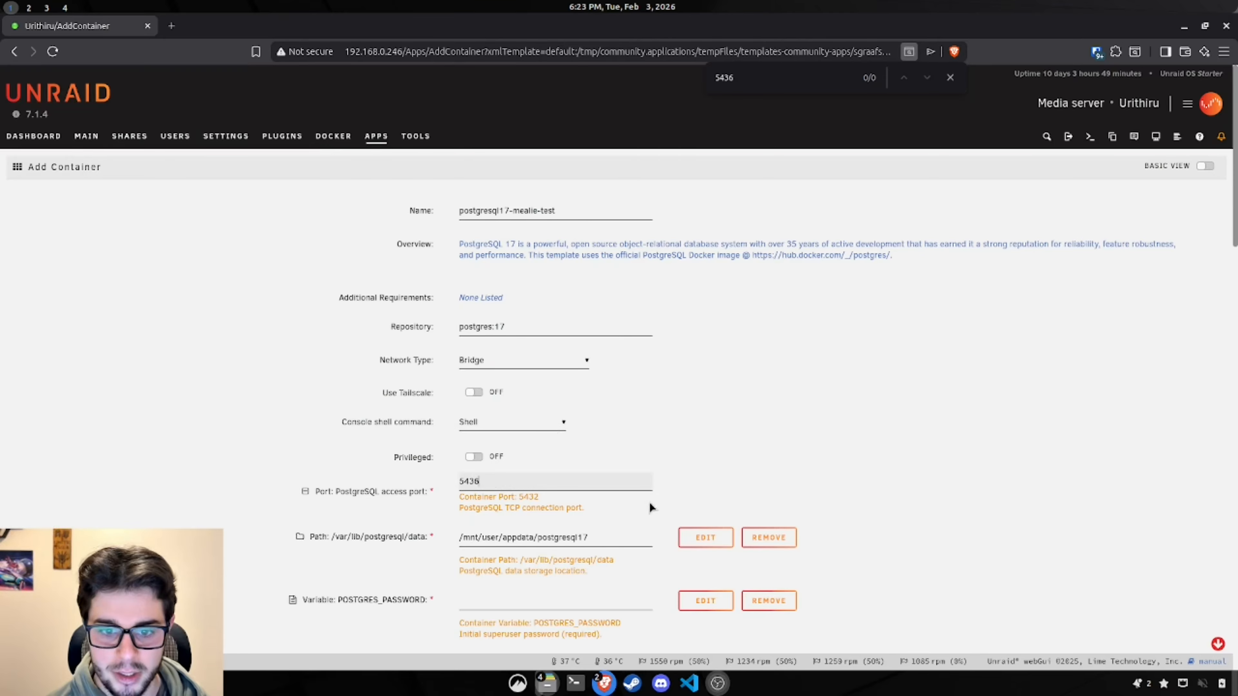
{"action": "left_click", "coordinate": [1026, 419]}
{"action": "scroll", "coordinate": [995, 420], "scroll_direction": "down", "scroll_amount": 5}
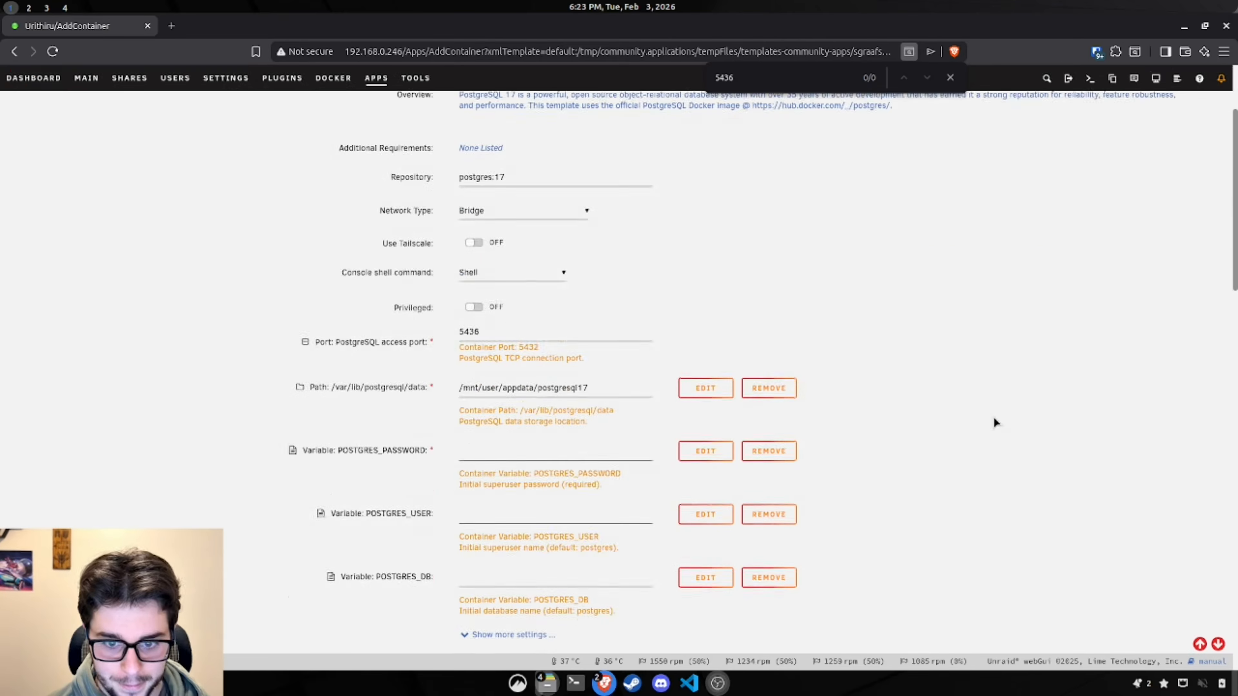
Step: Append -mealie-test to the container's data storage path
{"action": "left_click", "coordinate": [612, 318]}
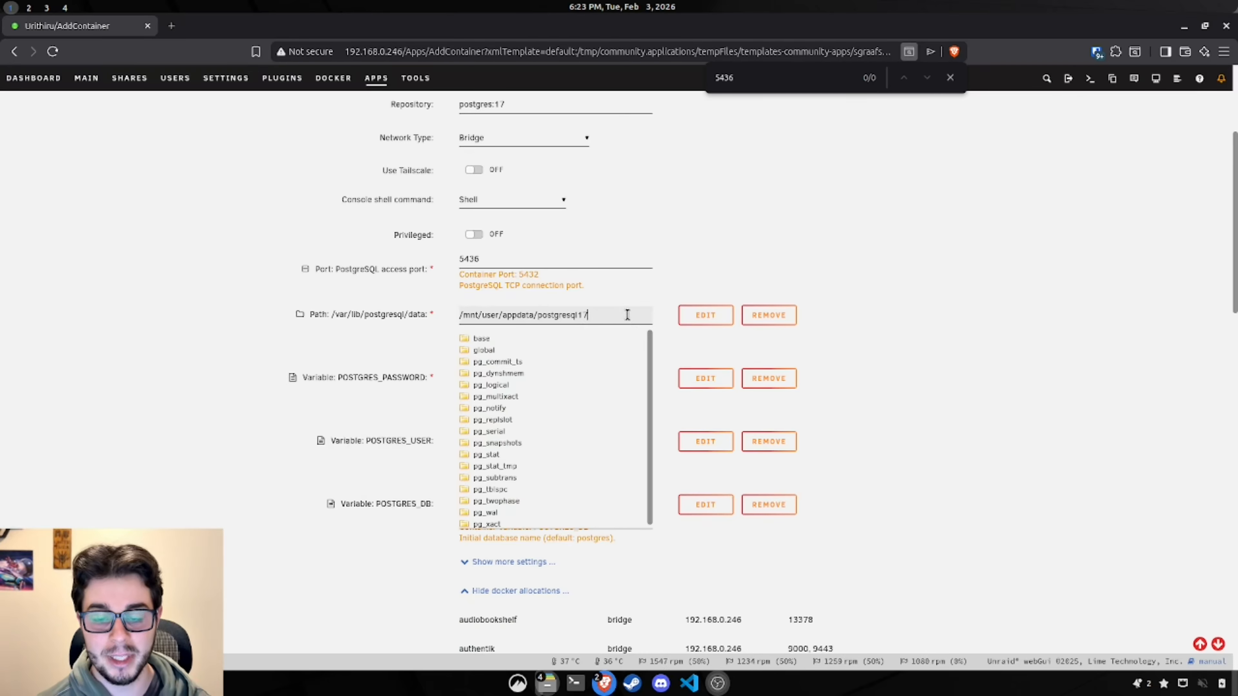
{"action": "left_click", "coordinate": [628, 315]}
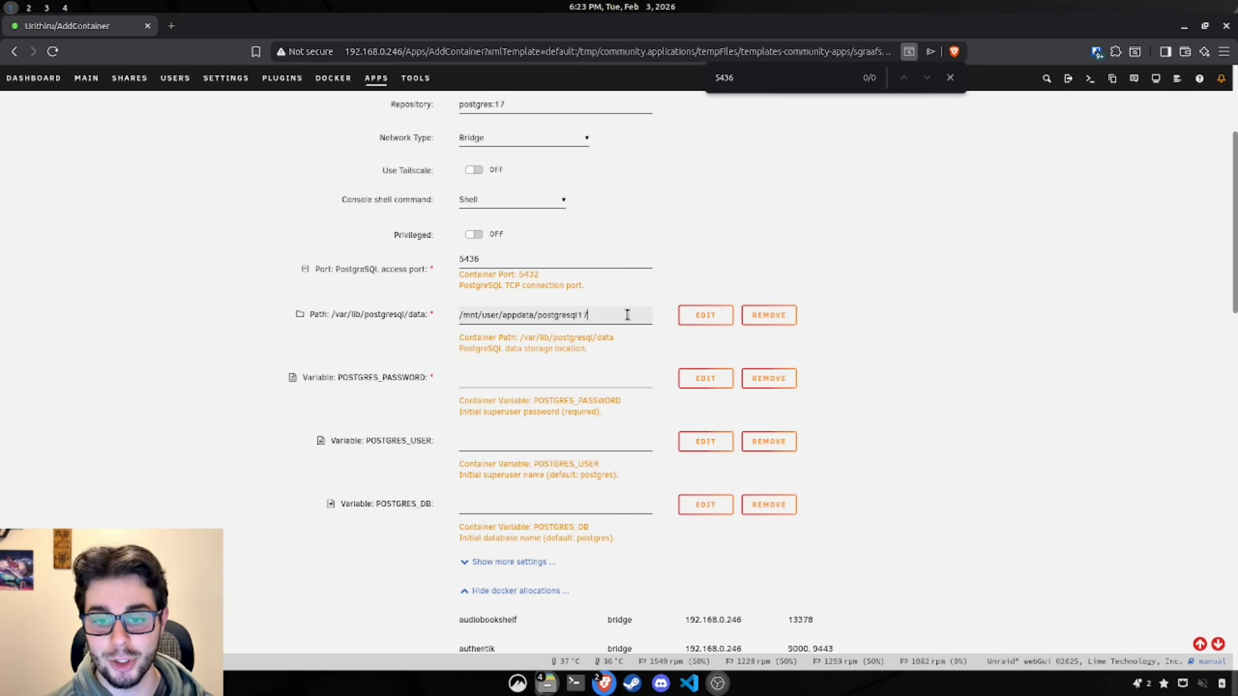
{"action": "type", "text": "-"}
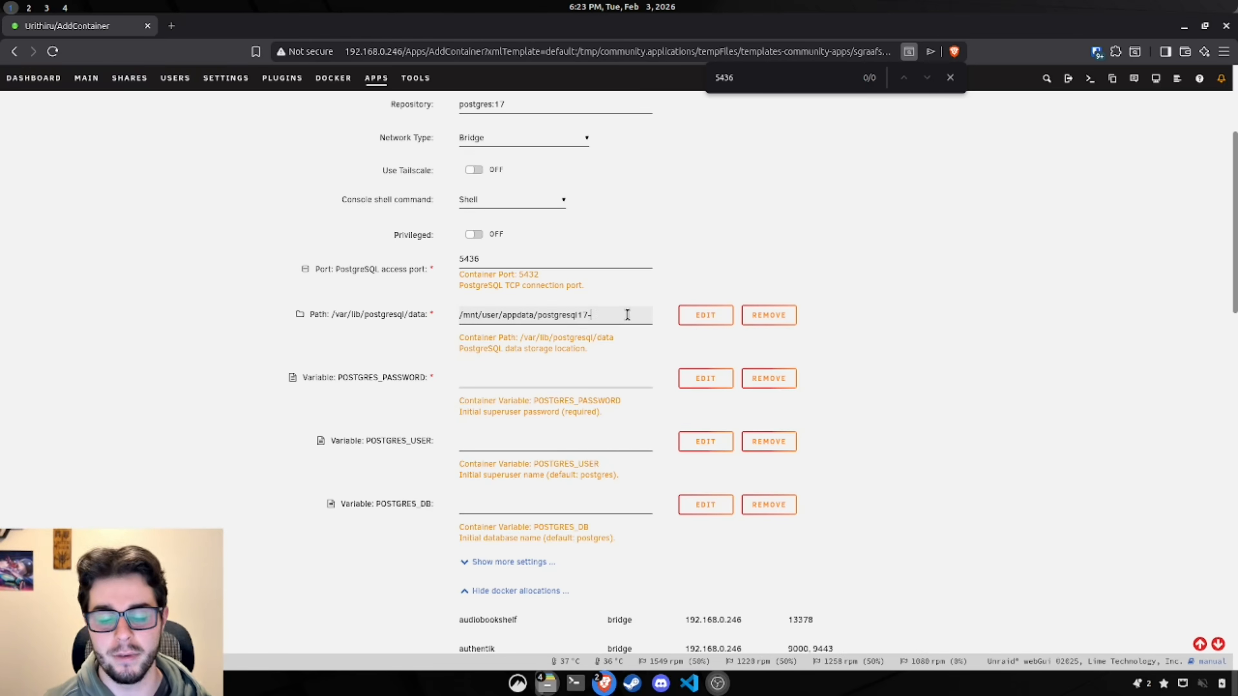
{"action": "type", "text": "m"}
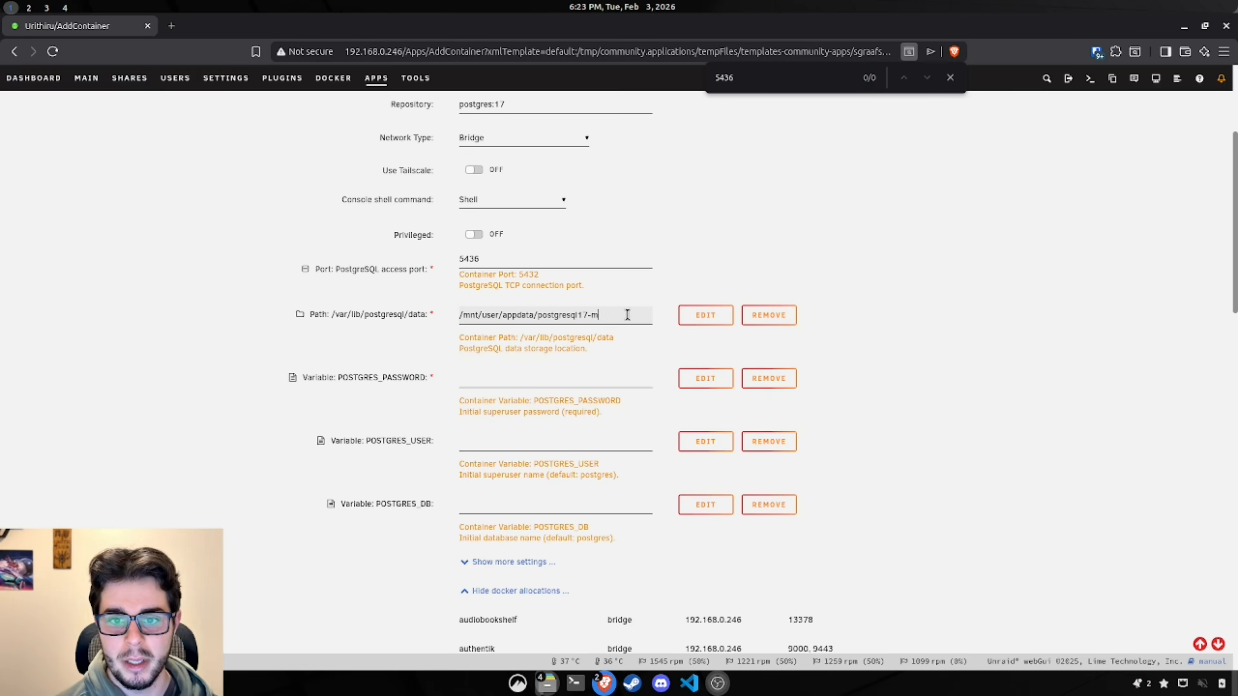
{"action": "type", "text": "eali"}
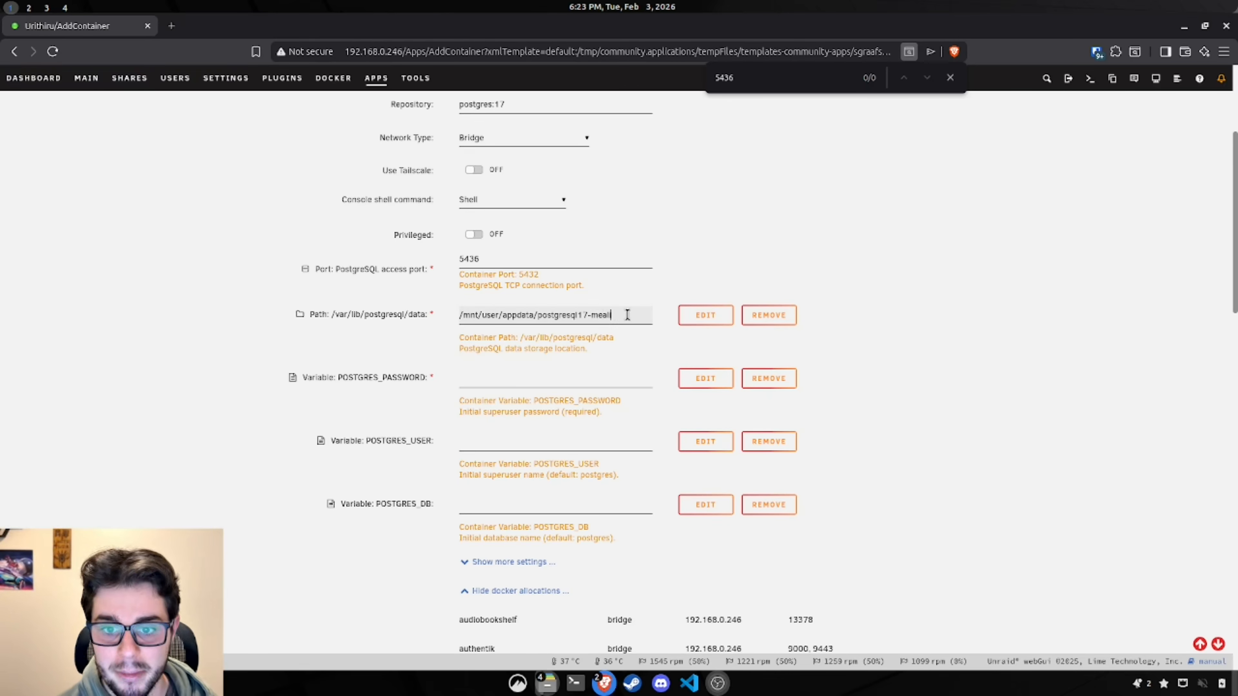
{"action": "type", "text": "e-test"}
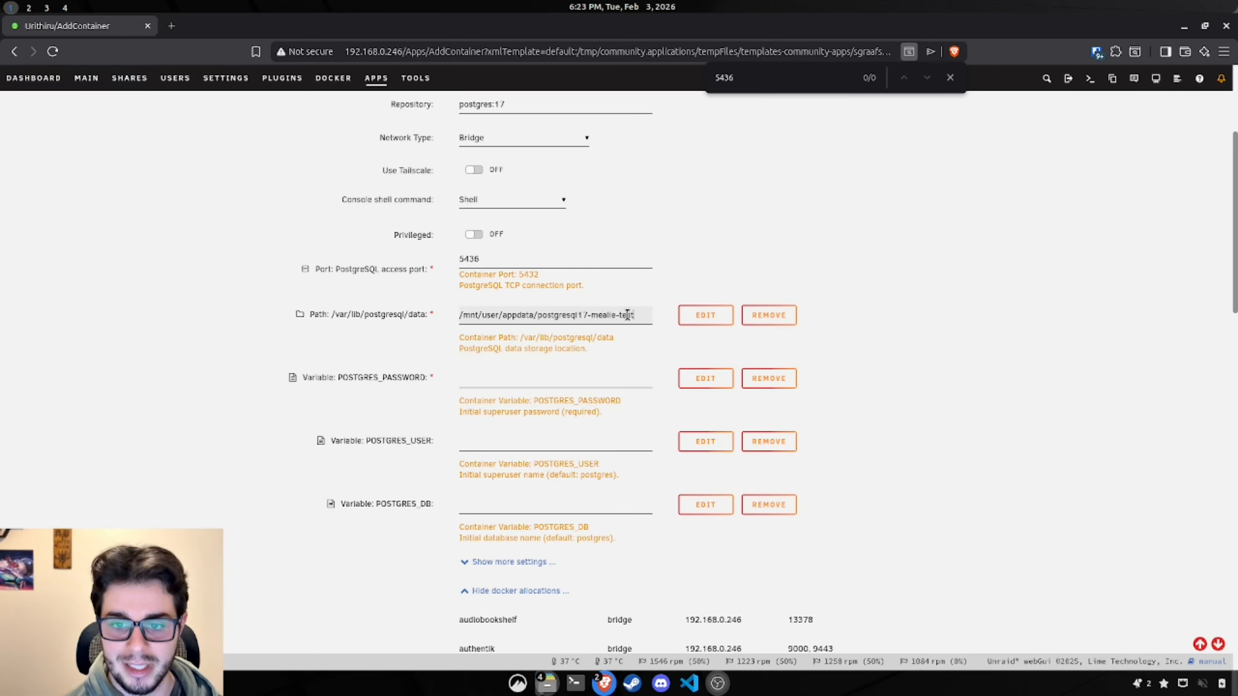
{"action": "left_click", "coordinate": [892, 233]}
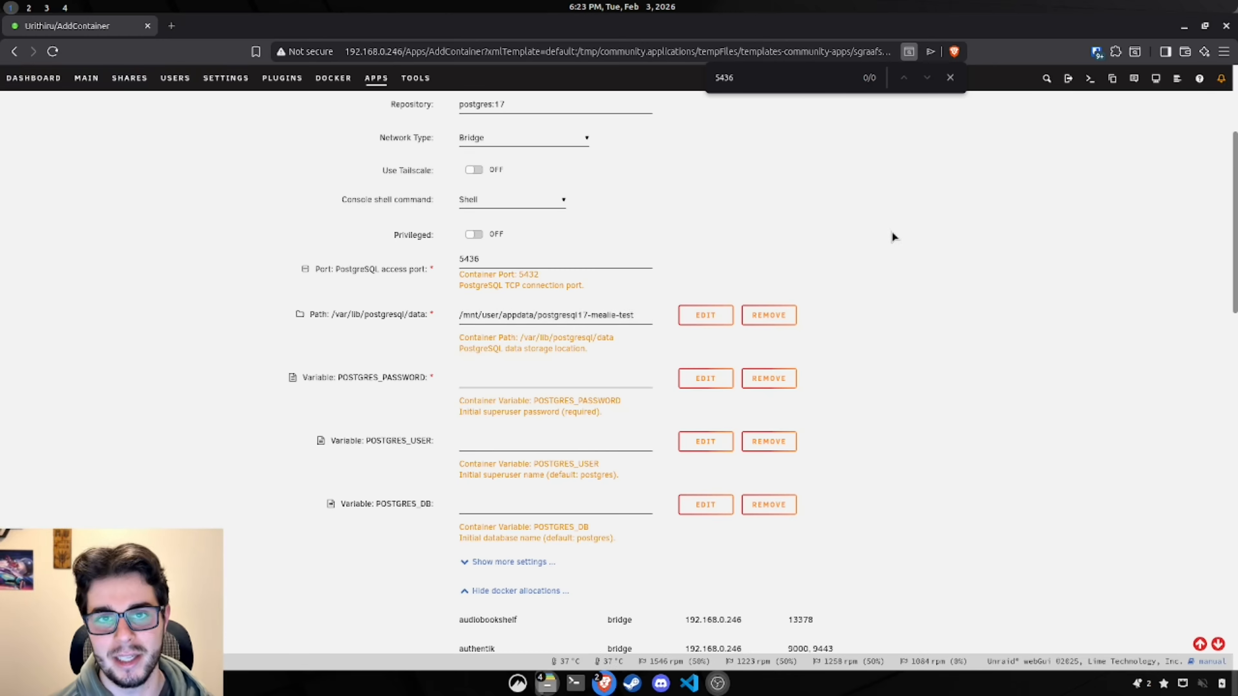
{"action": "scroll", "coordinate": [899, 246], "scroll_direction": "down", "scroll_amount": 3}
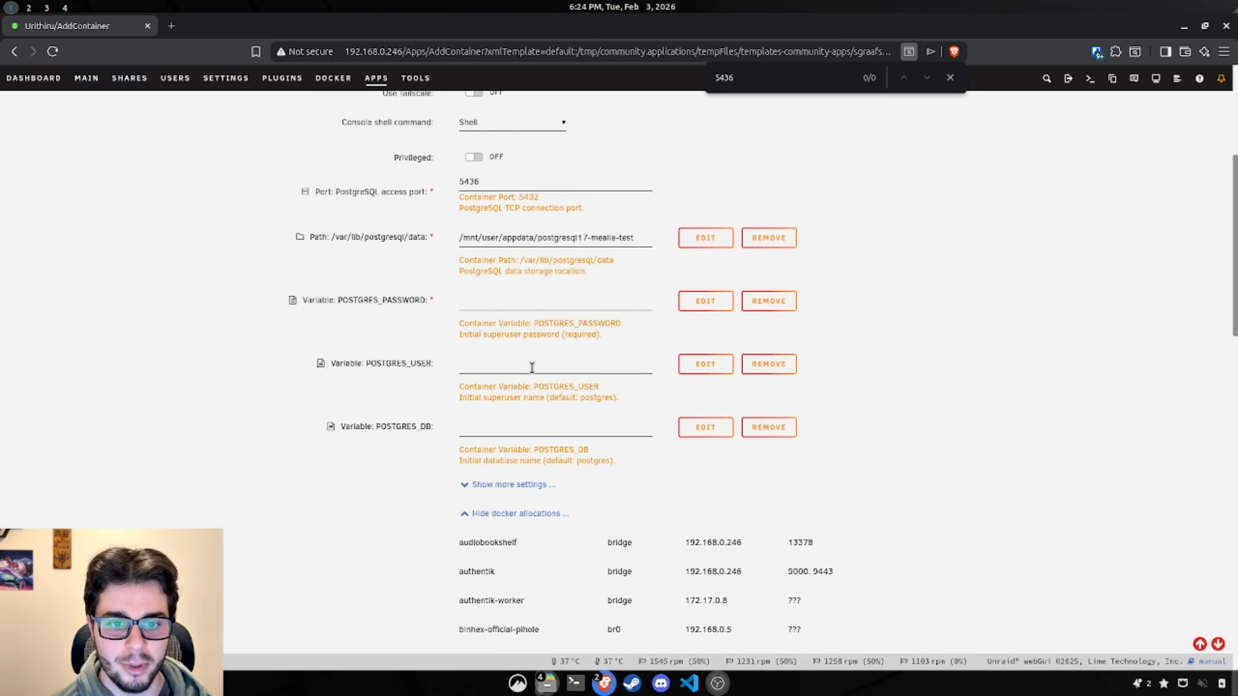
Step: Fill in POSTGRES_PASSWORD, set user mealie-test-user and database mealie-test-dbname, then apply
{"action": "left_click", "coordinate": [500, 298]}
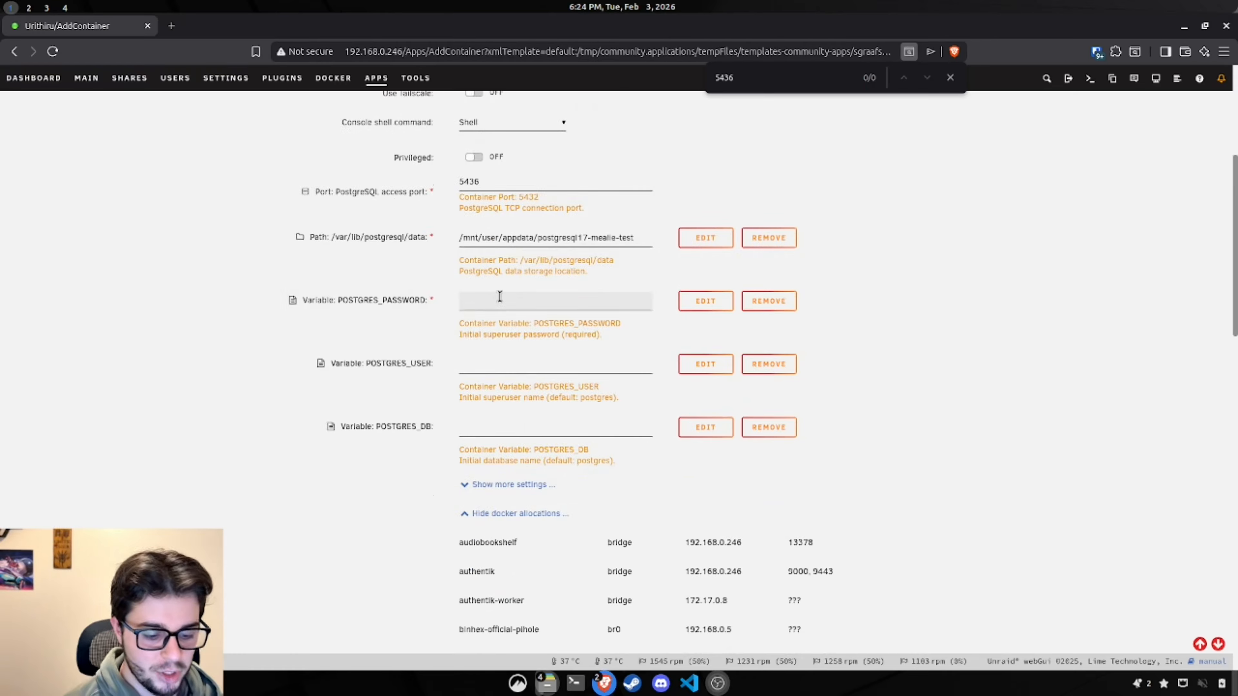
{"action": "type", "text": "mealie"}
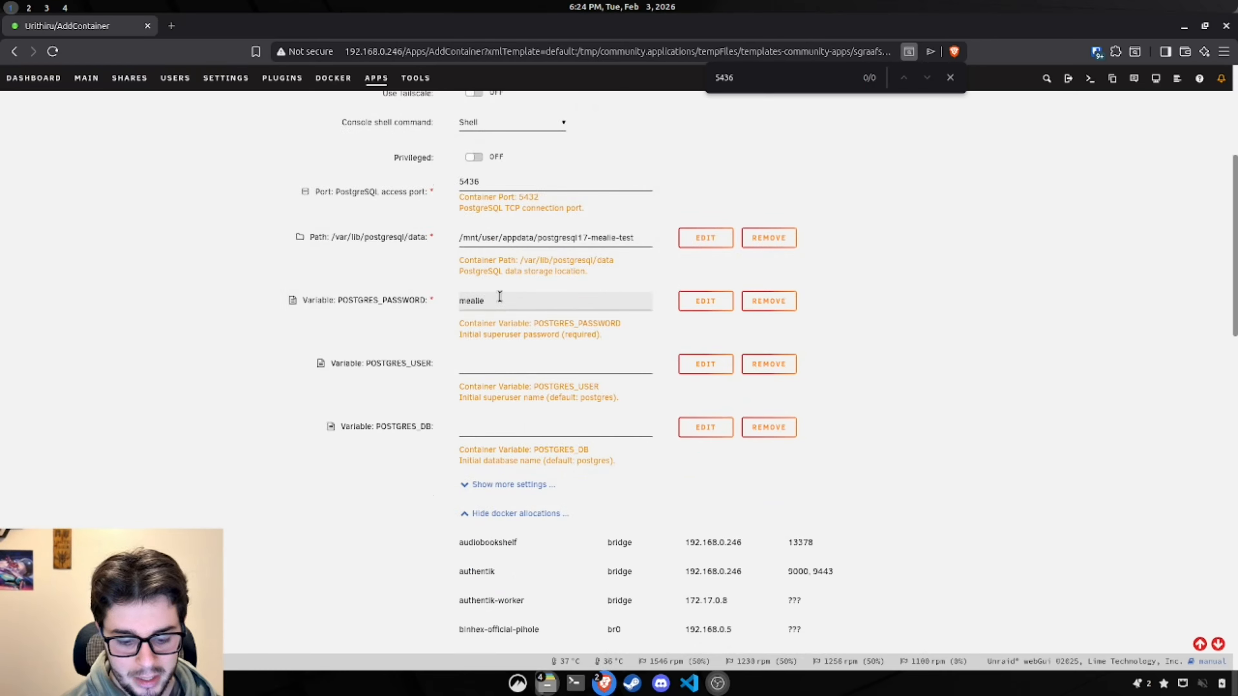
{"action": "type", "text": "-test-password"}
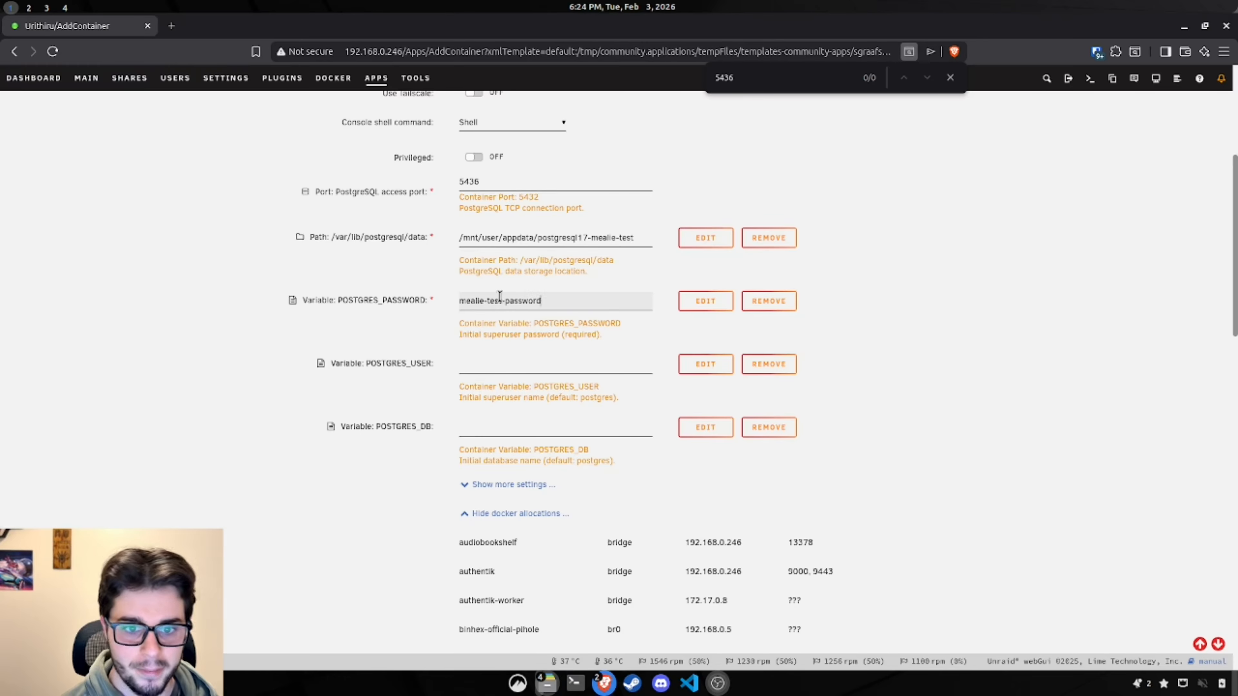
{"action": "left_click", "coordinate": [512, 364]}
{"action": "type", "text": "mealie0-"}
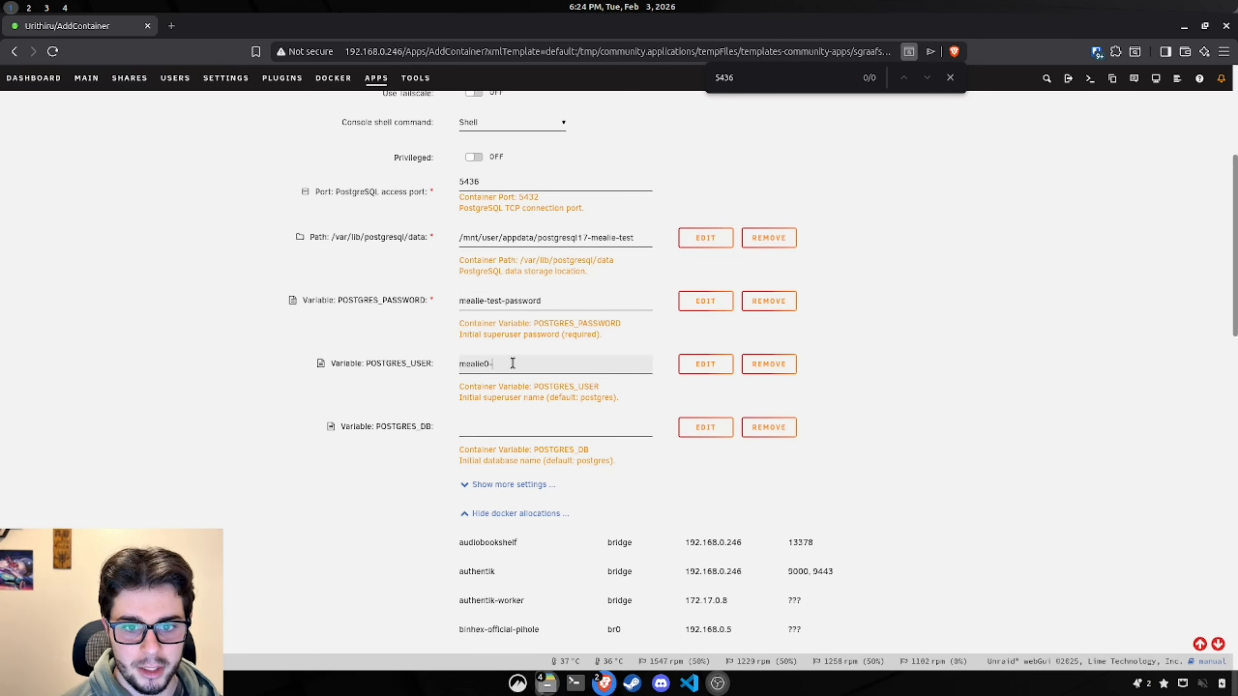
{"action": "key", "text": "BackSpace"}
{"action": "key", "text": "BackSpace"}
{"action": "type", "text": "-test-"}
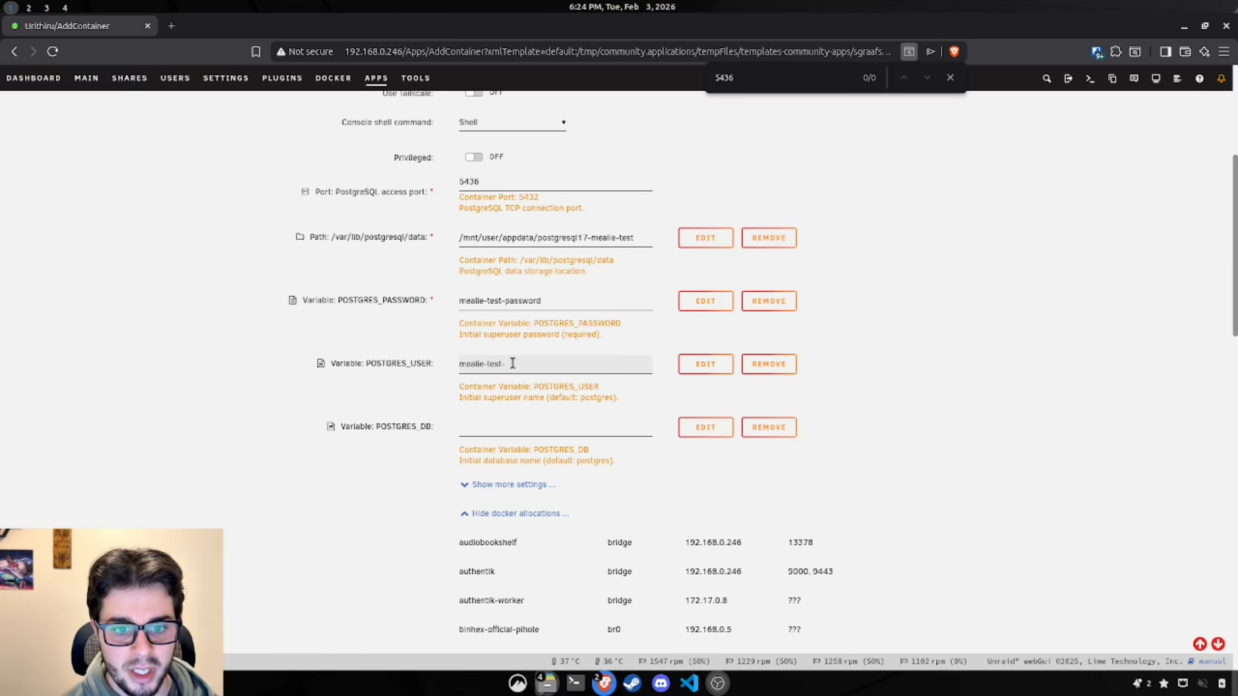
{"action": "type", "text": "user"}
{"action": "key", "text": "Tab"}
{"action": "type", "text": "meali"}
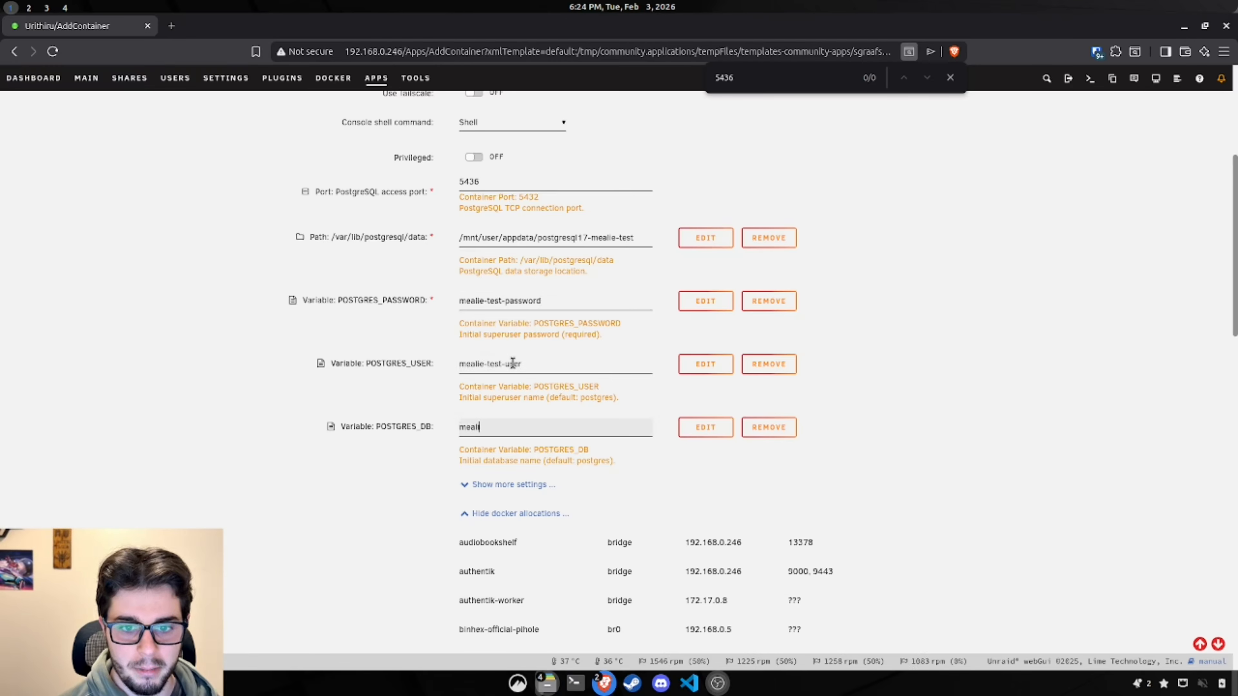
{"action": "type", "text": "e-test-"}
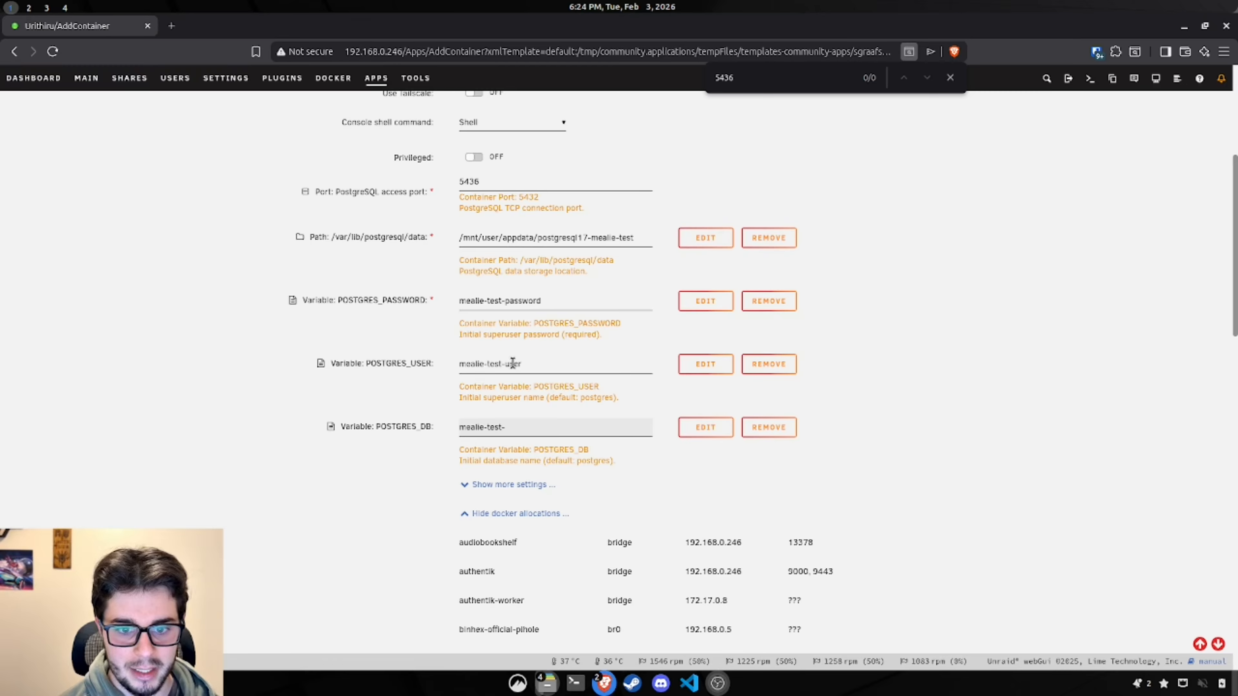
{"action": "type", "text": "dbname"}
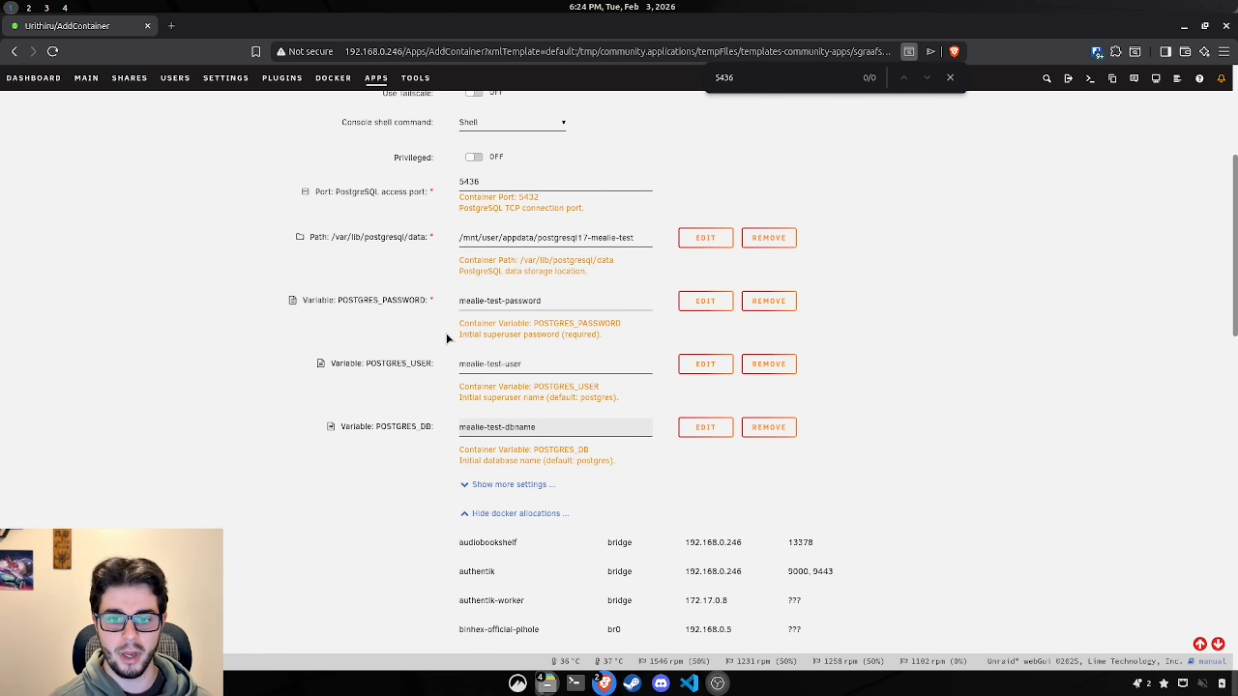
{"action": "left_click", "coordinate": [520, 514]}
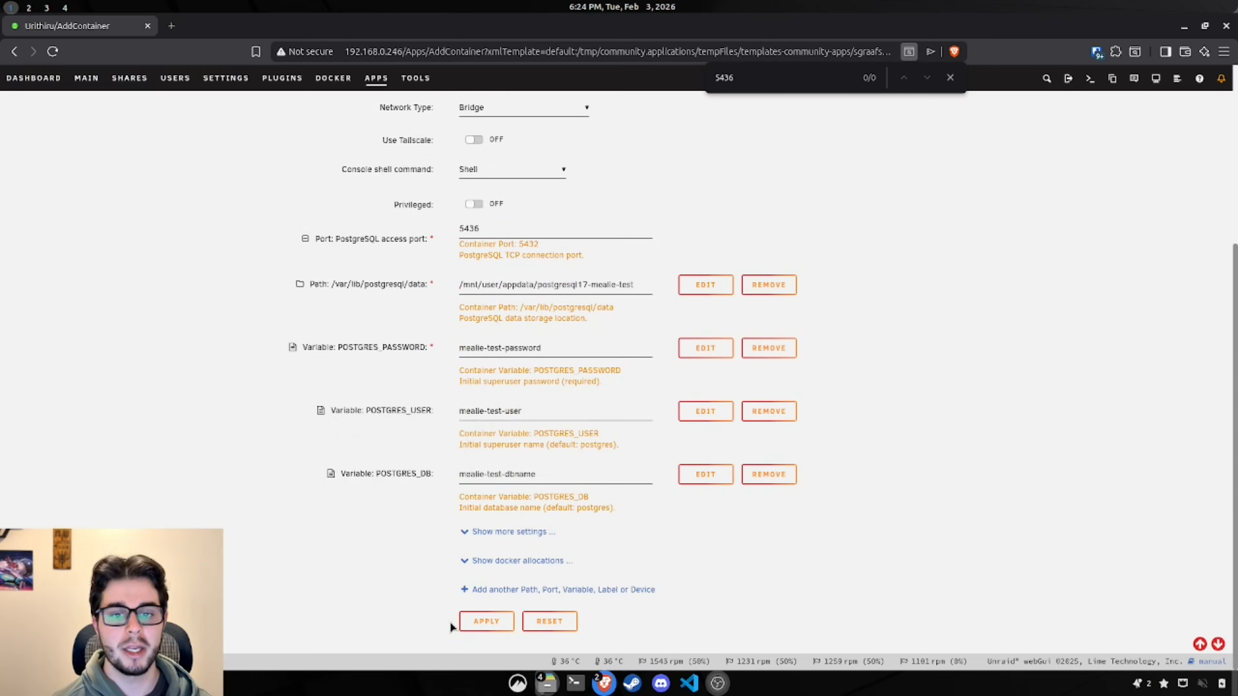
{"action": "left_click", "coordinate": [480, 624]}
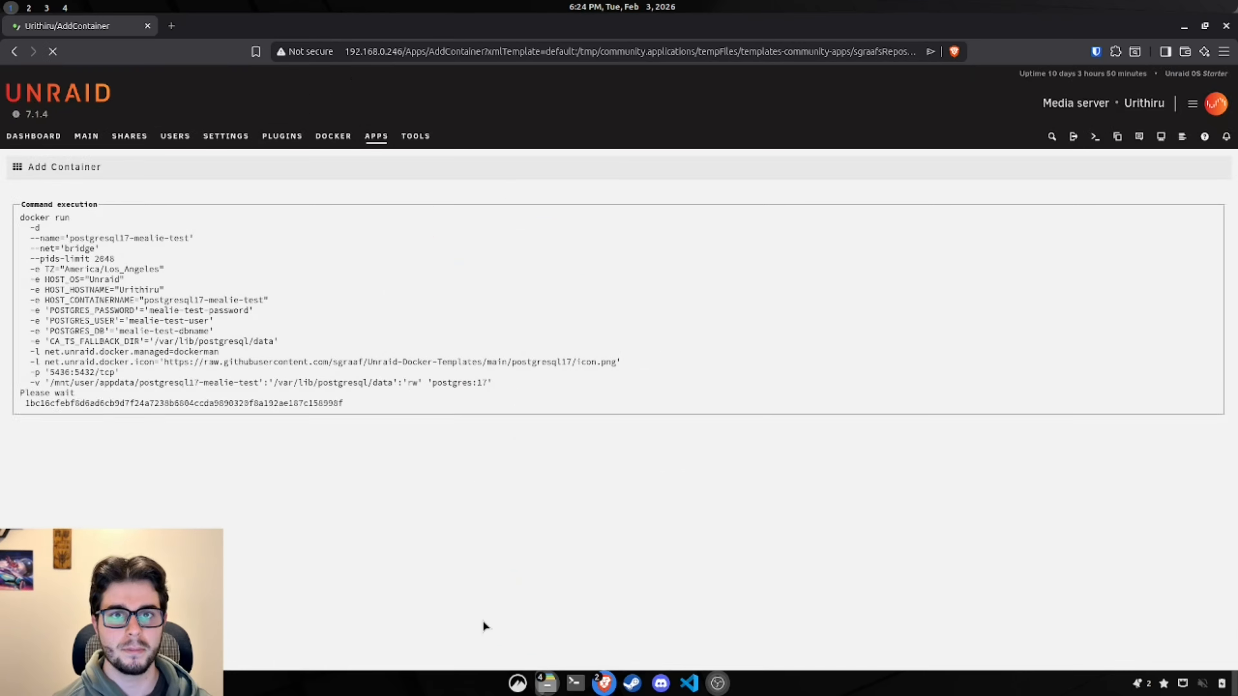
Step: Open postgresql17-mealie-test's settings in a second tab from the Docker container list
{"action": "left_click", "coordinate": [695, 453]}
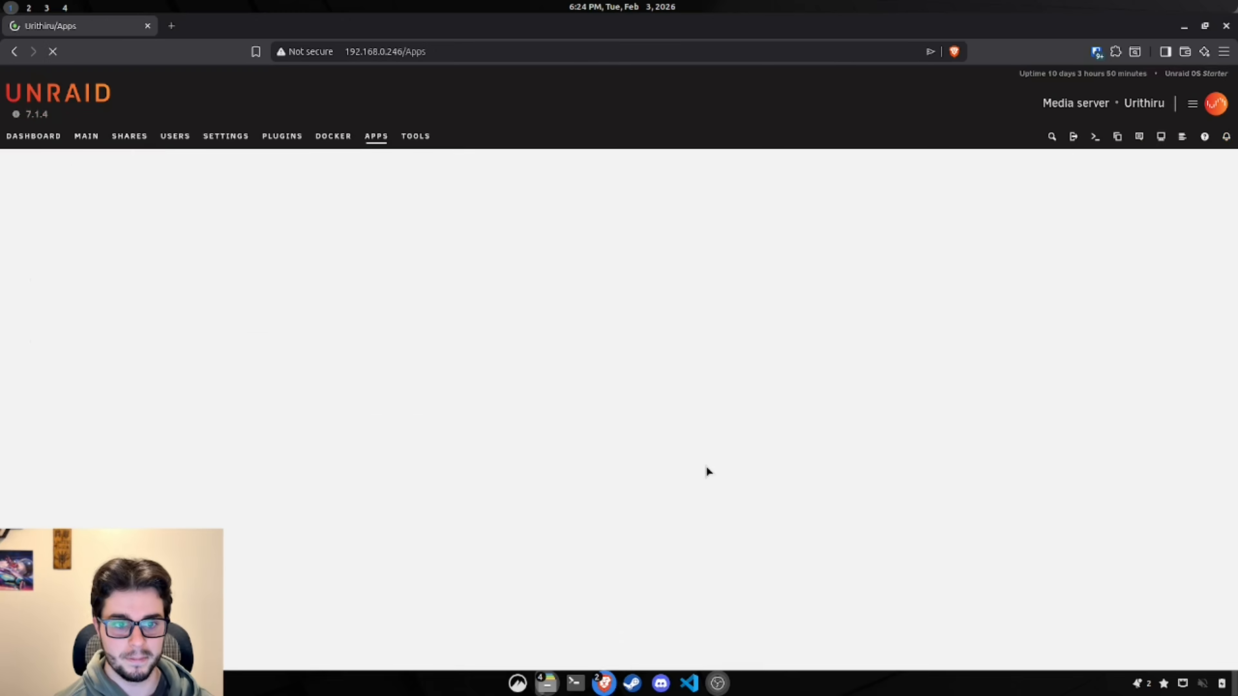
{"action": "left_click", "coordinate": [689, 176]}
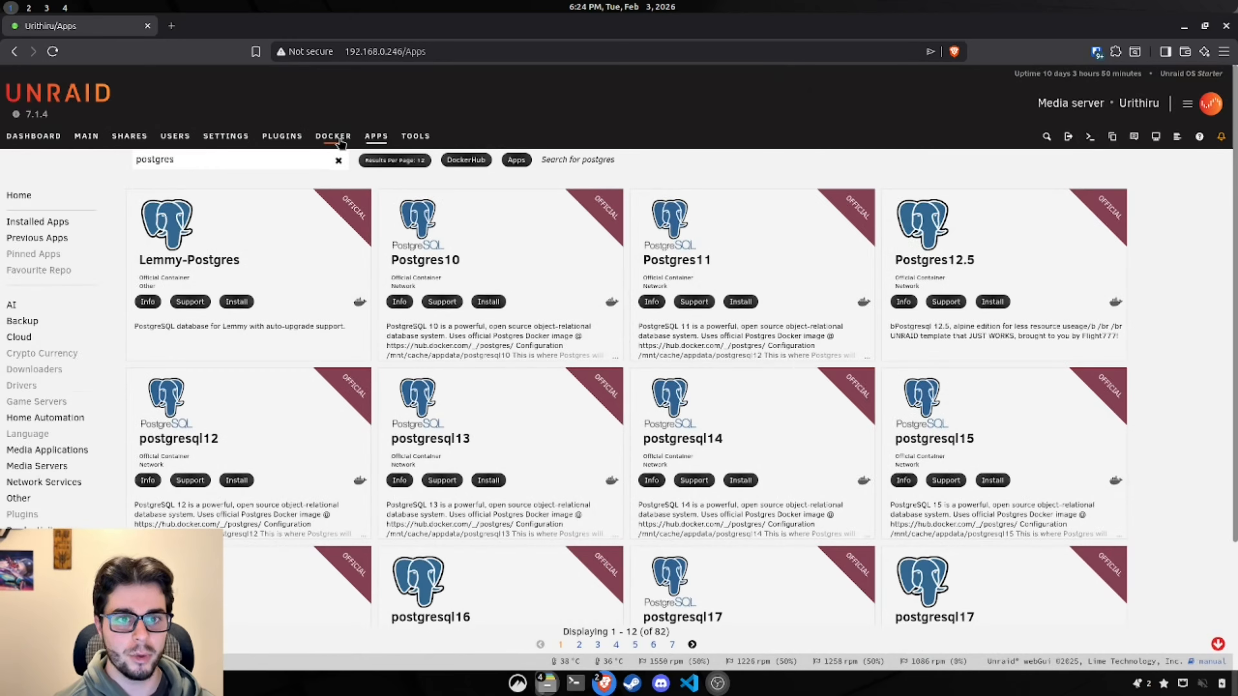
{"action": "left_click", "coordinate": [340, 141]}
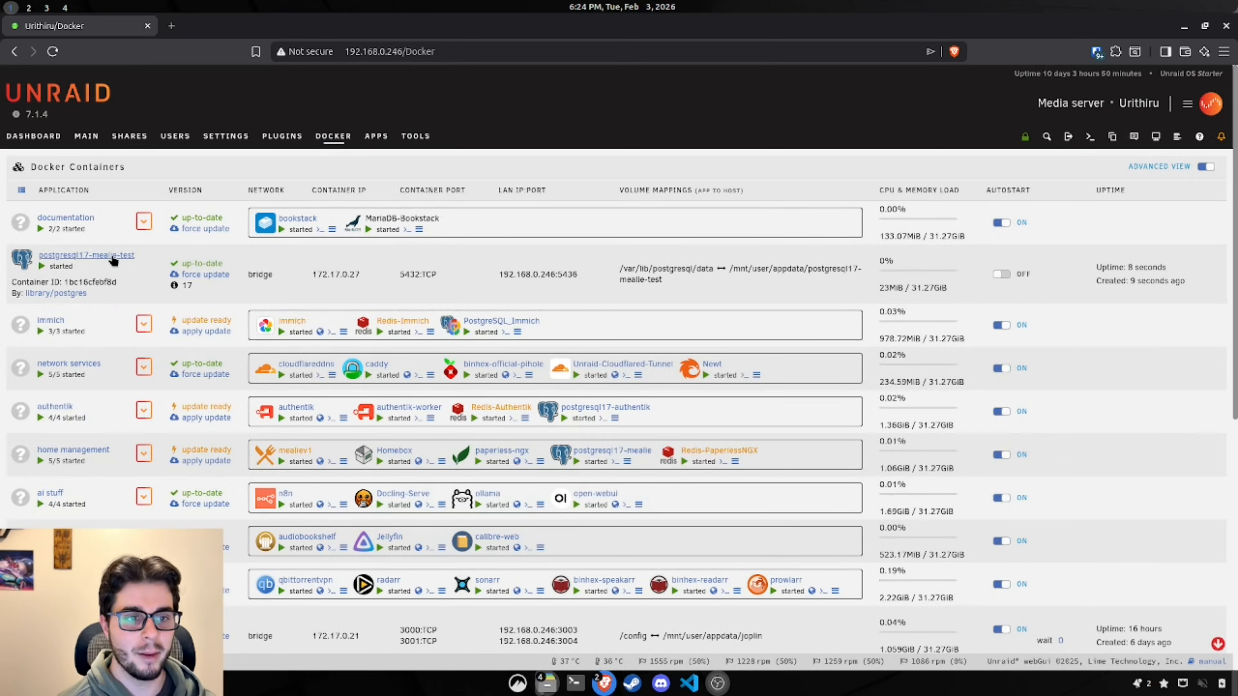
{"action": "left_click", "coordinate": [87, 259]}
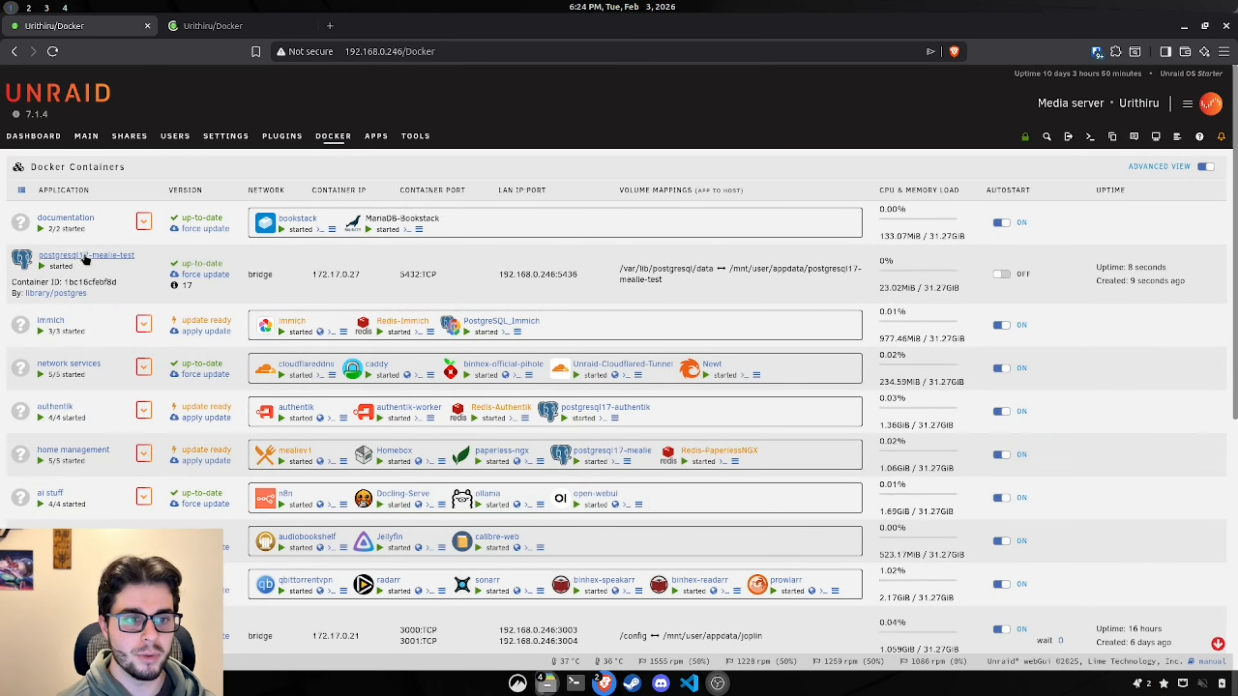
{"action": "left_click_drag", "start_coordinate": [193, 27], "coordinate": [107, 30]}
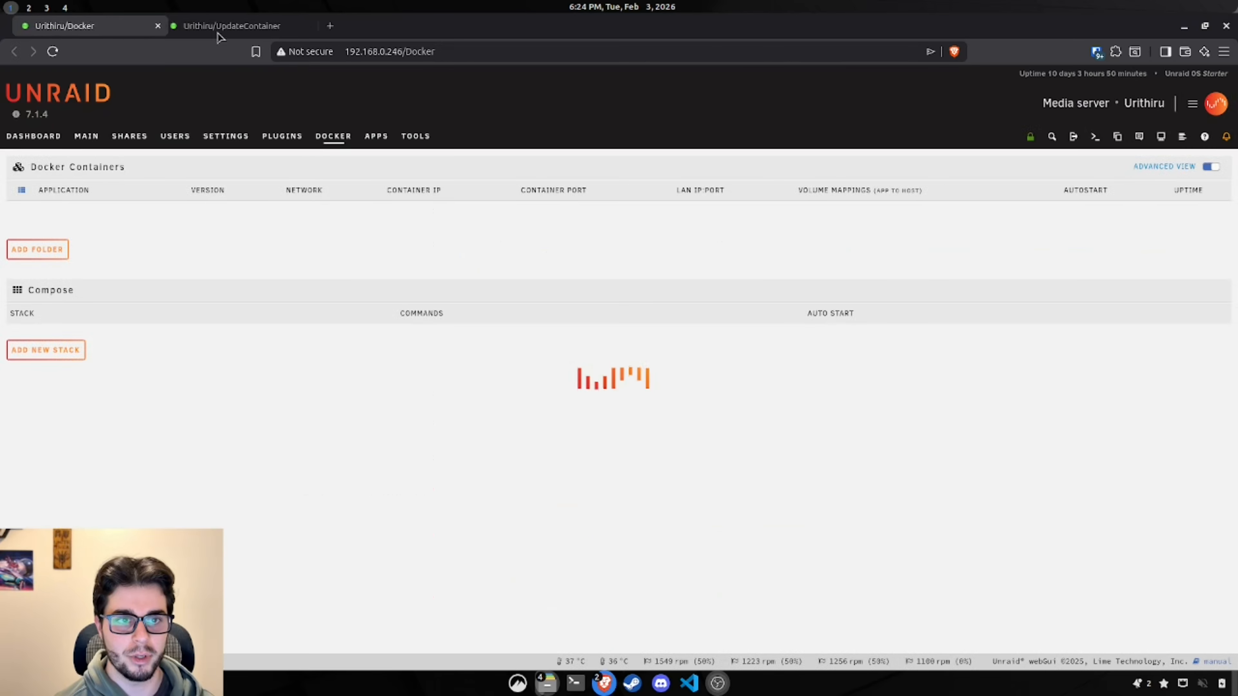
{"action": "left_click", "coordinate": [254, 29]}
{"action": "scroll", "coordinate": [537, 302], "scroll_direction": "down", "scroll_amount": 3}
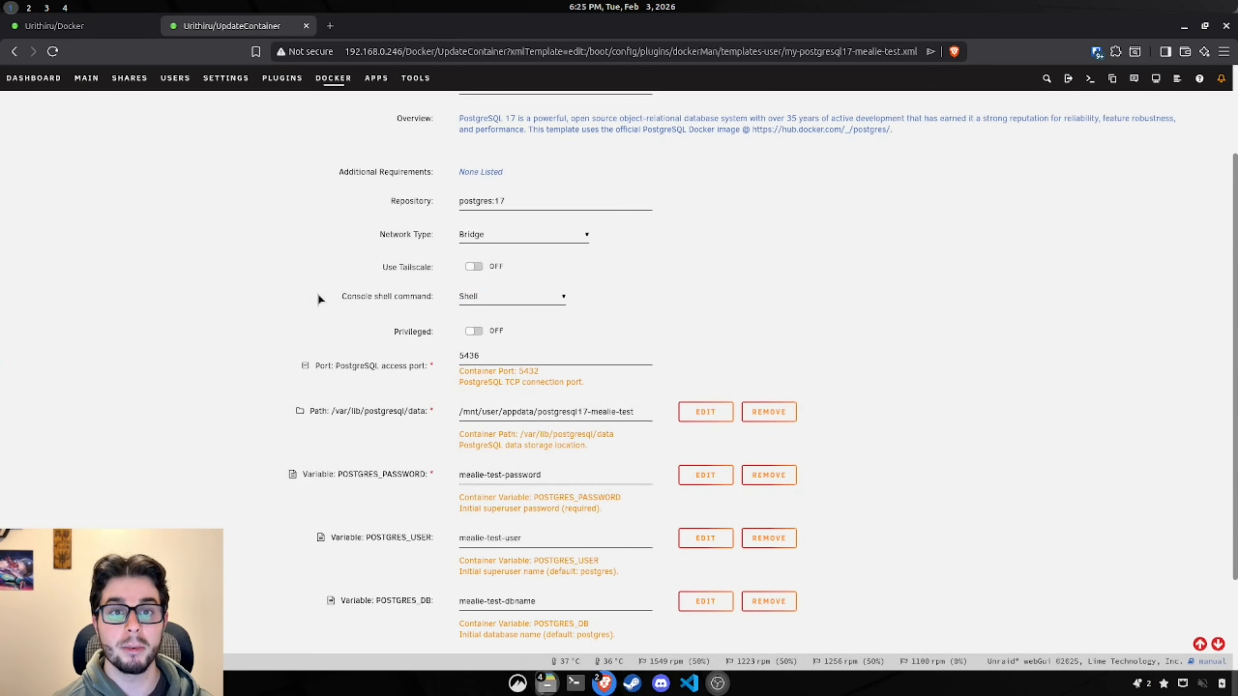
{"action": "left_click", "coordinate": [87, 27]}
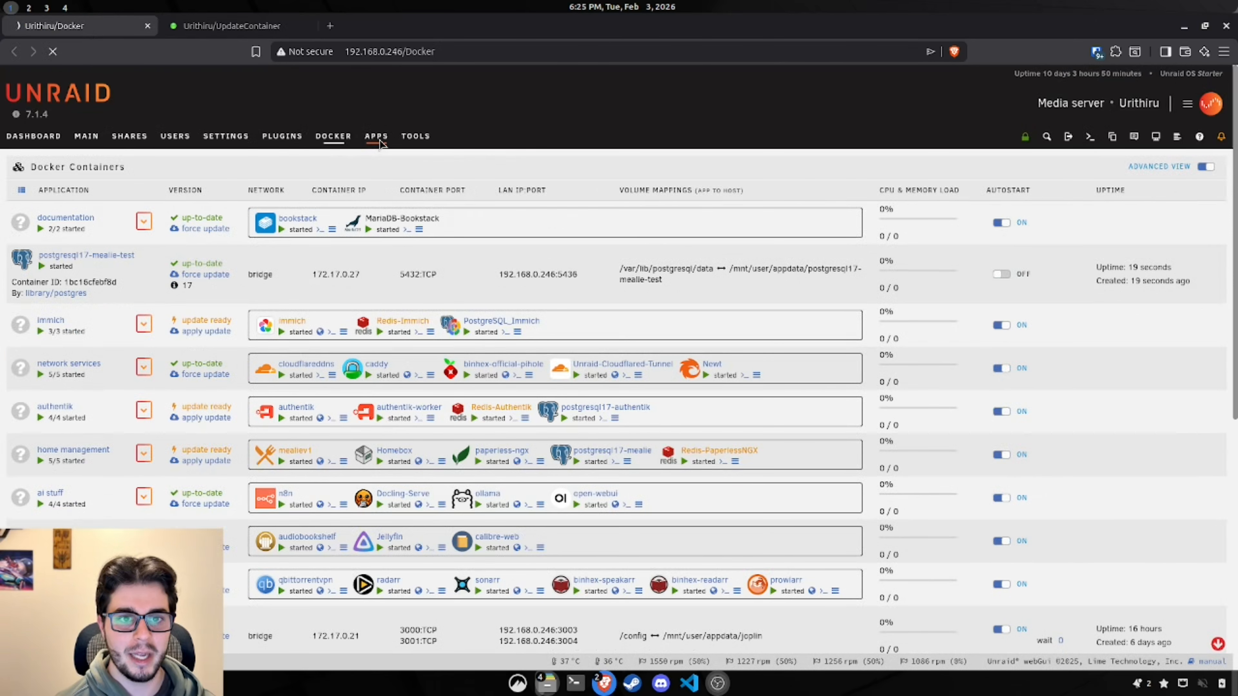
Step: Search Apps for mealie and install a second mealiev1 instance, accepting the port warning
{"action": "left_click", "coordinate": [379, 143]}
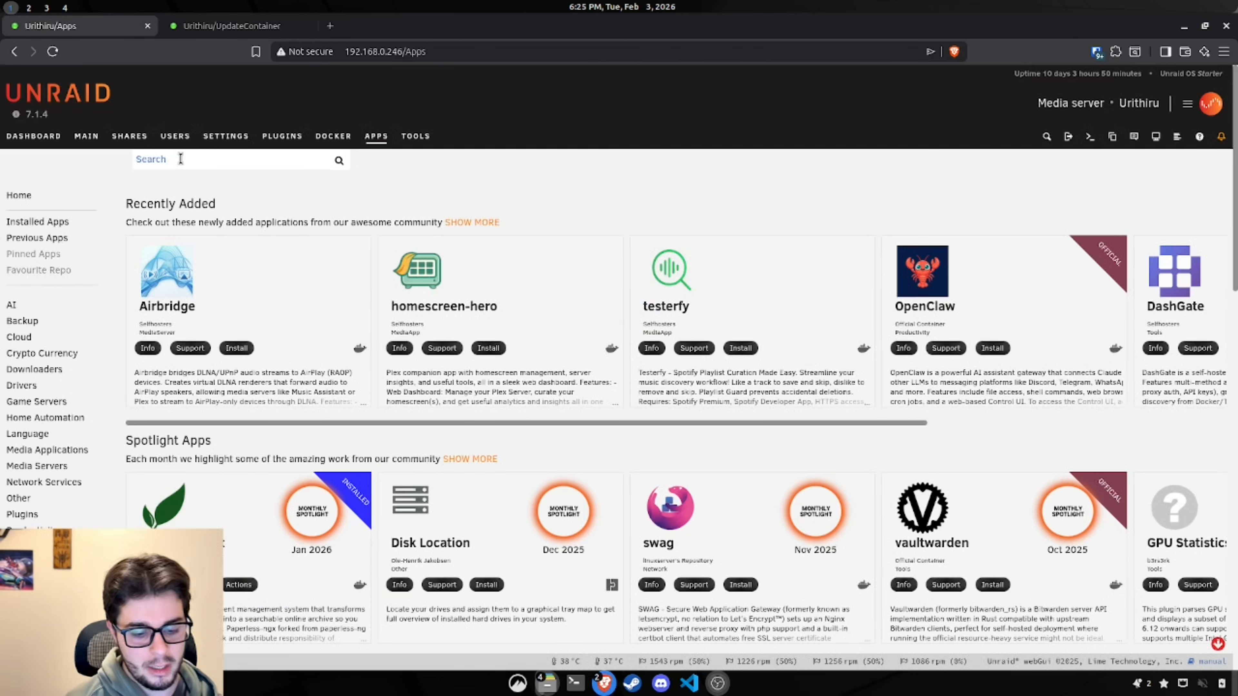
{"action": "left_click", "coordinate": [180, 159]}
{"action": "type", "text": "mealie"}
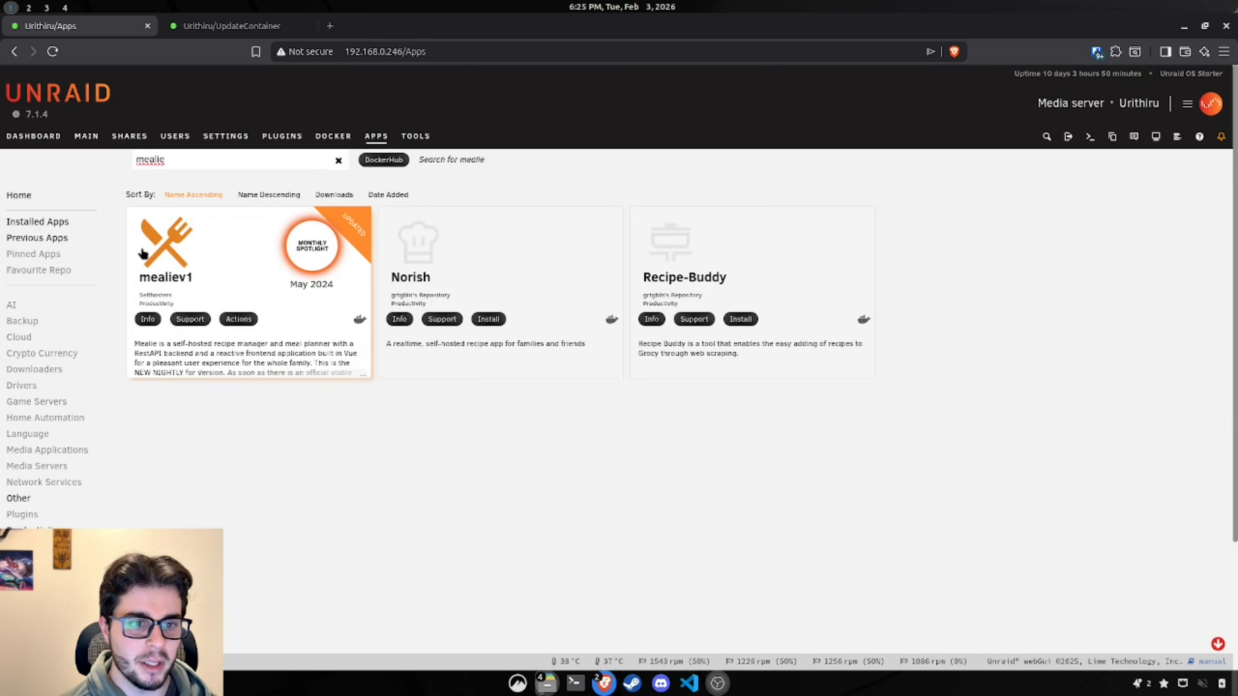
{"action": "left_click", "coordinate": [195, 275]}
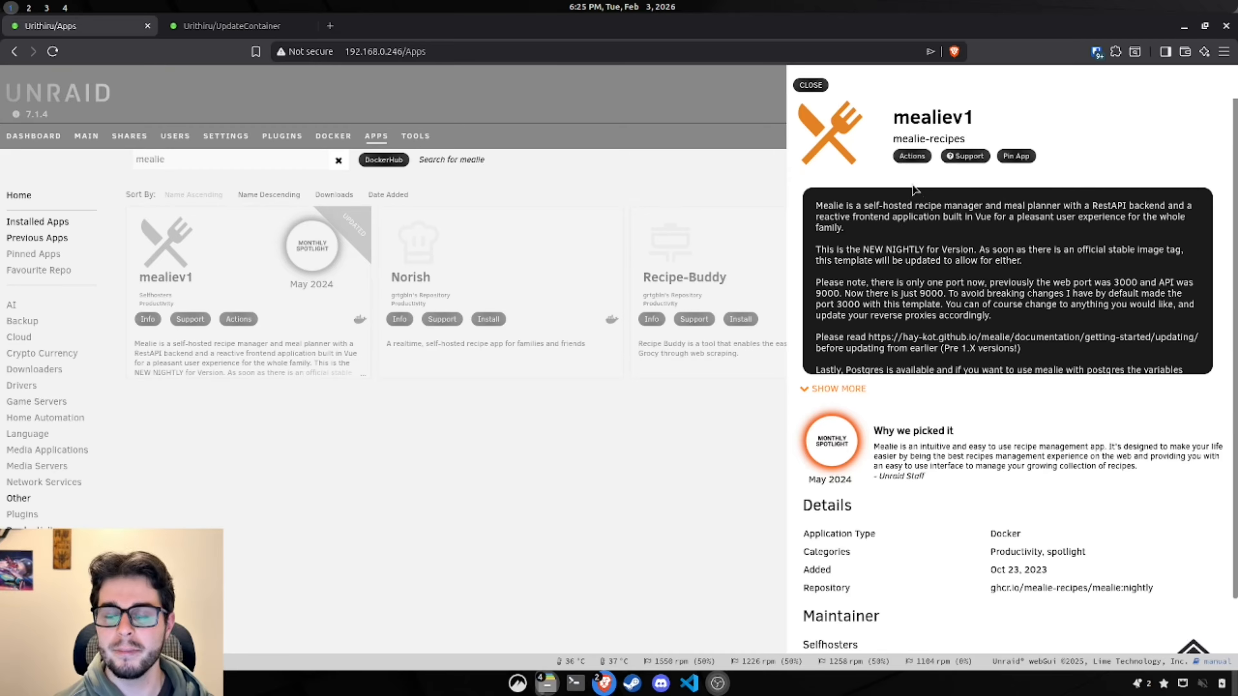
{"action": "left_click", "coordinate": [910, 156]}
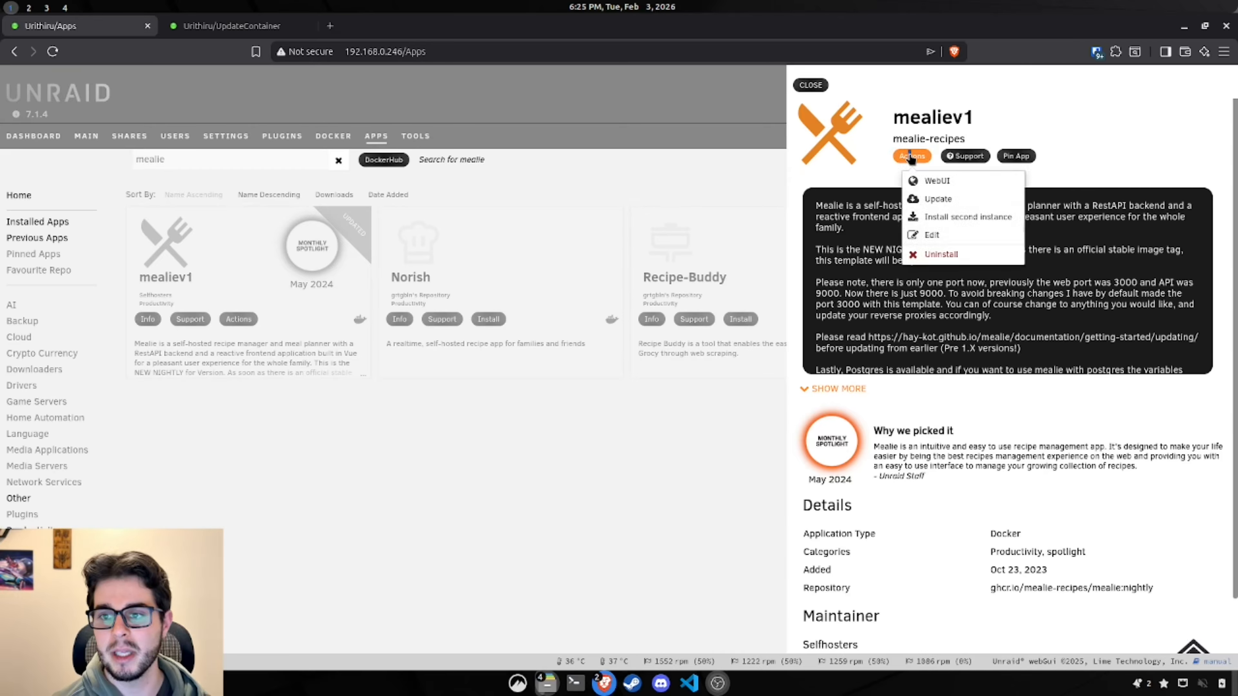
{"action": "left_click", "coordinate": [953, 220]}
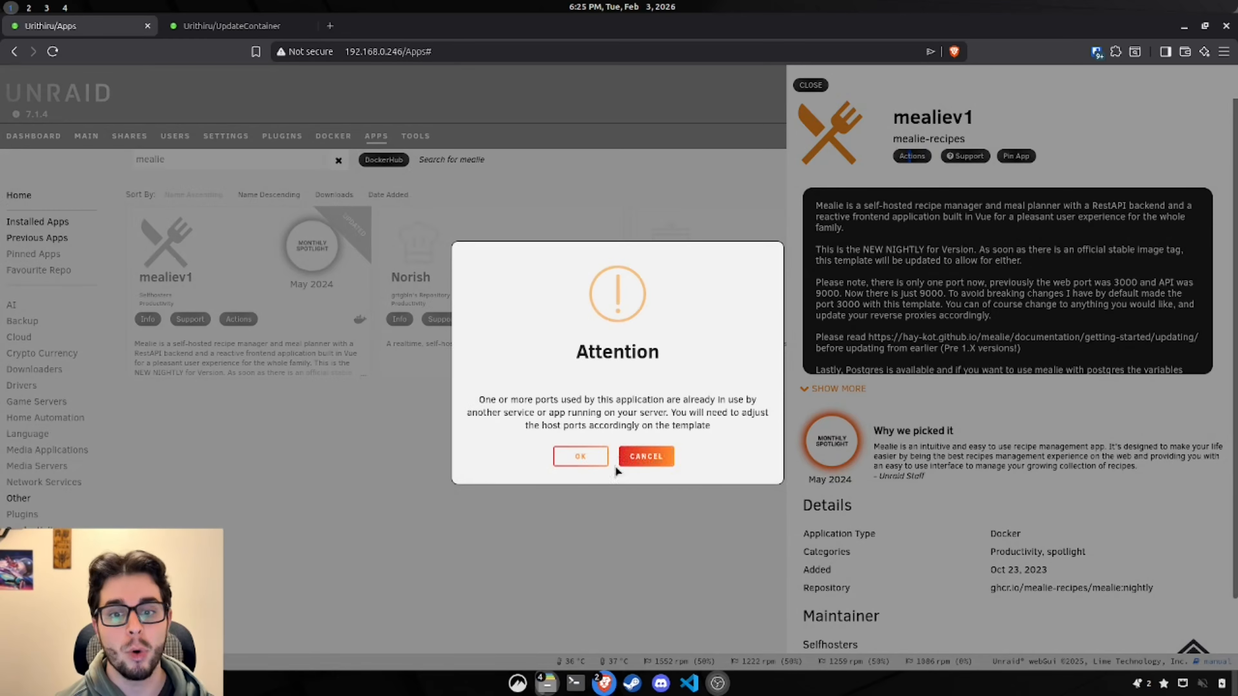
{"action": "left_click", "coordinate": [584, 458]}
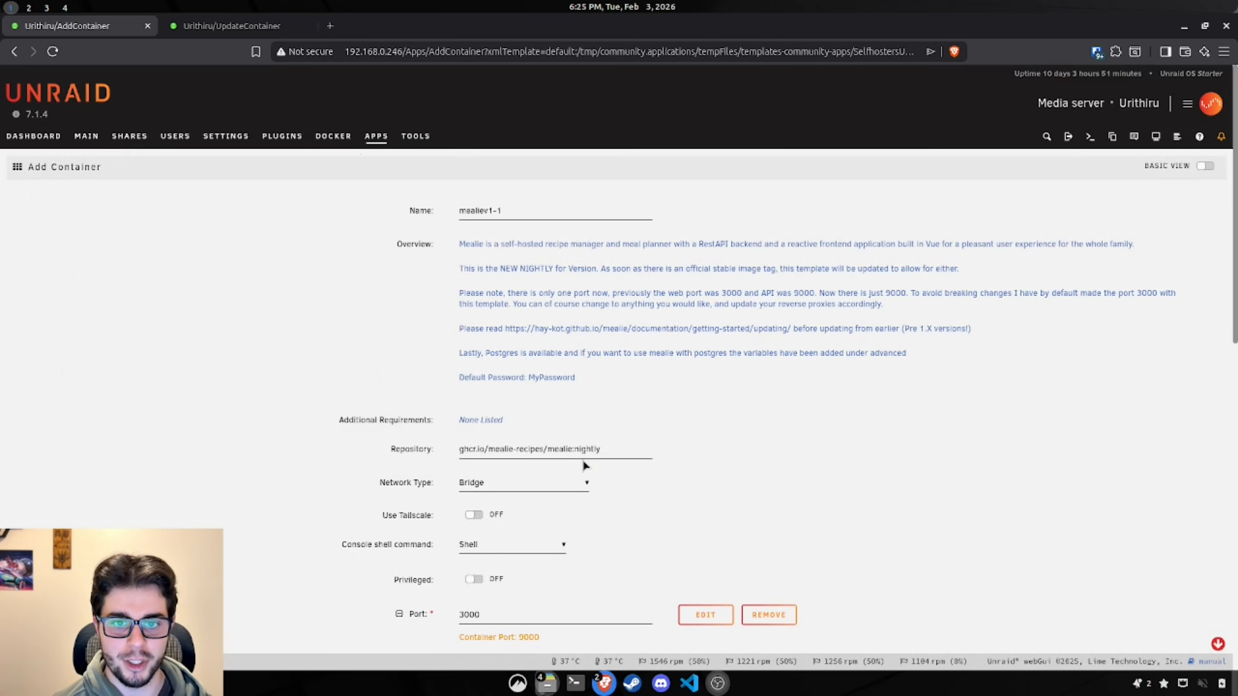
Step: Rename the container to mealiev1-test and select its 3000 host port
{"action": "left_click", "coordinate": [552, 213]}
{"action": "type", "text": "test"}
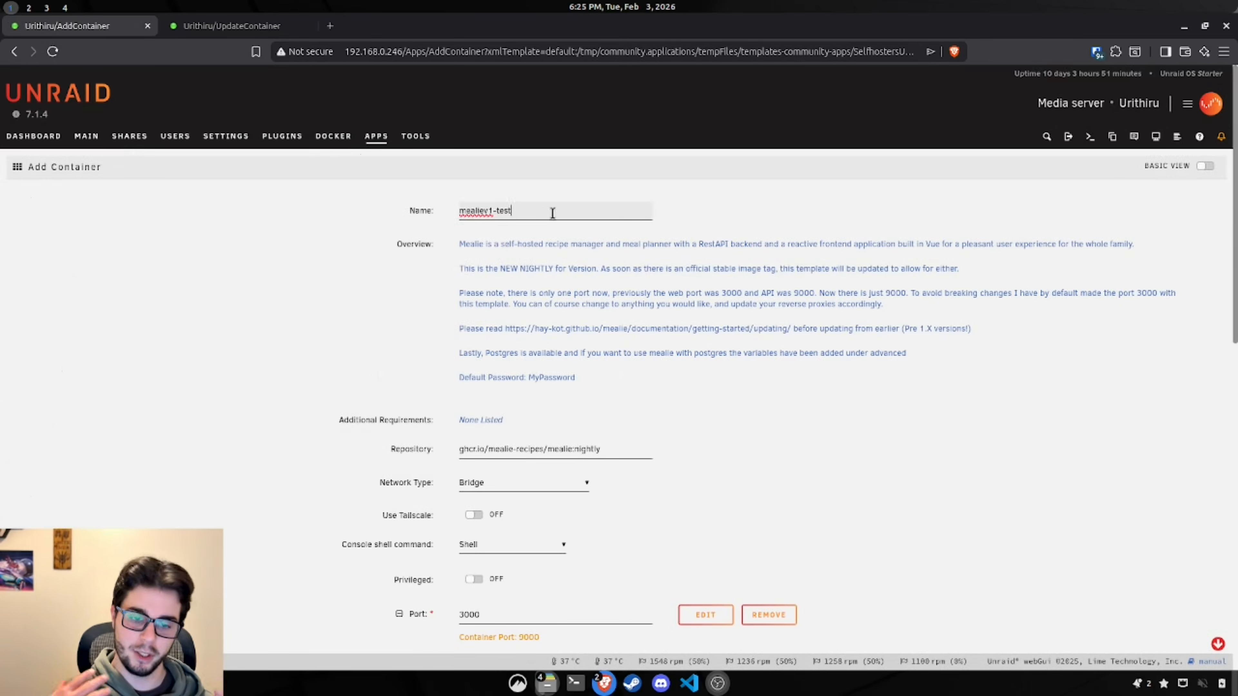
{"action": "scroll", "coordinate": [797, 244], "scroll_direction": "down", "scroll_amount": 3}
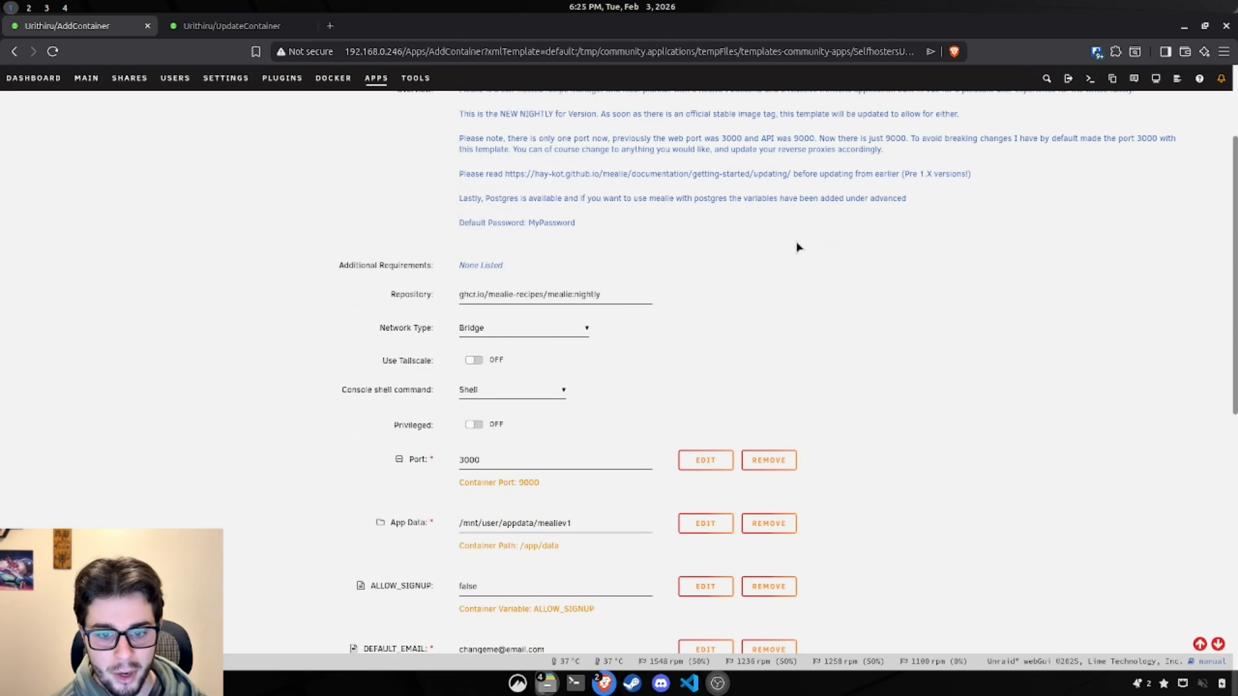
{"action": "left_click", "coordinate": [517, 460]}
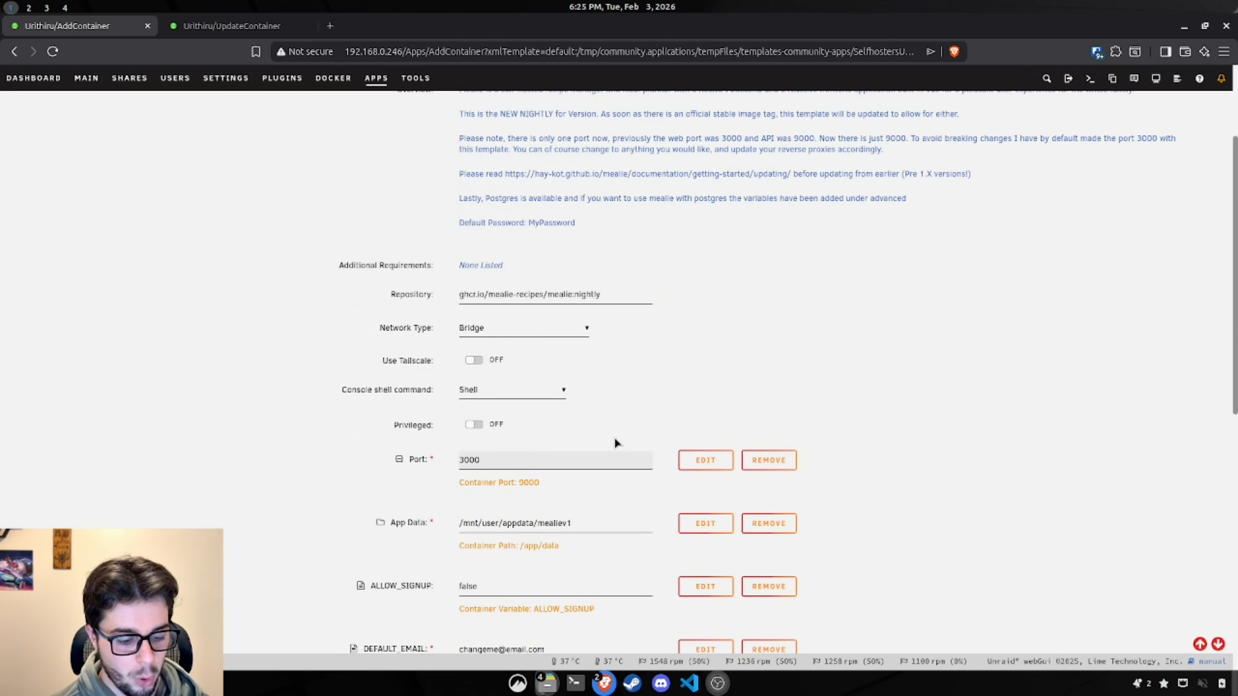
{"action": "double_click", "coordinate": [531, 460]}
{"action": "scroll", "coordinate": [877, 359], "scroll_direction": "down", "scroll_amount": 11}
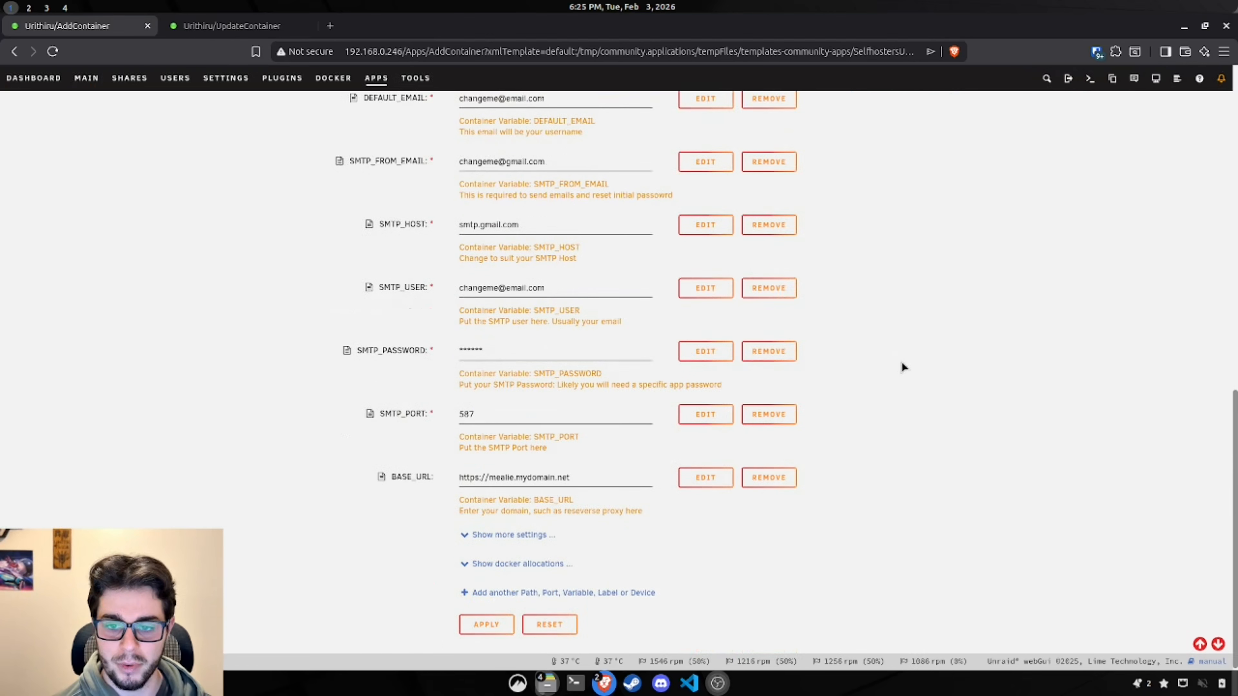
Step: Check docker allocations for ports 3000 and 3006, then set the host port to 3006
{"action": "left_click", "coordinate": [492, 562]}
{"action": "key", "text": "ctrl+f"}
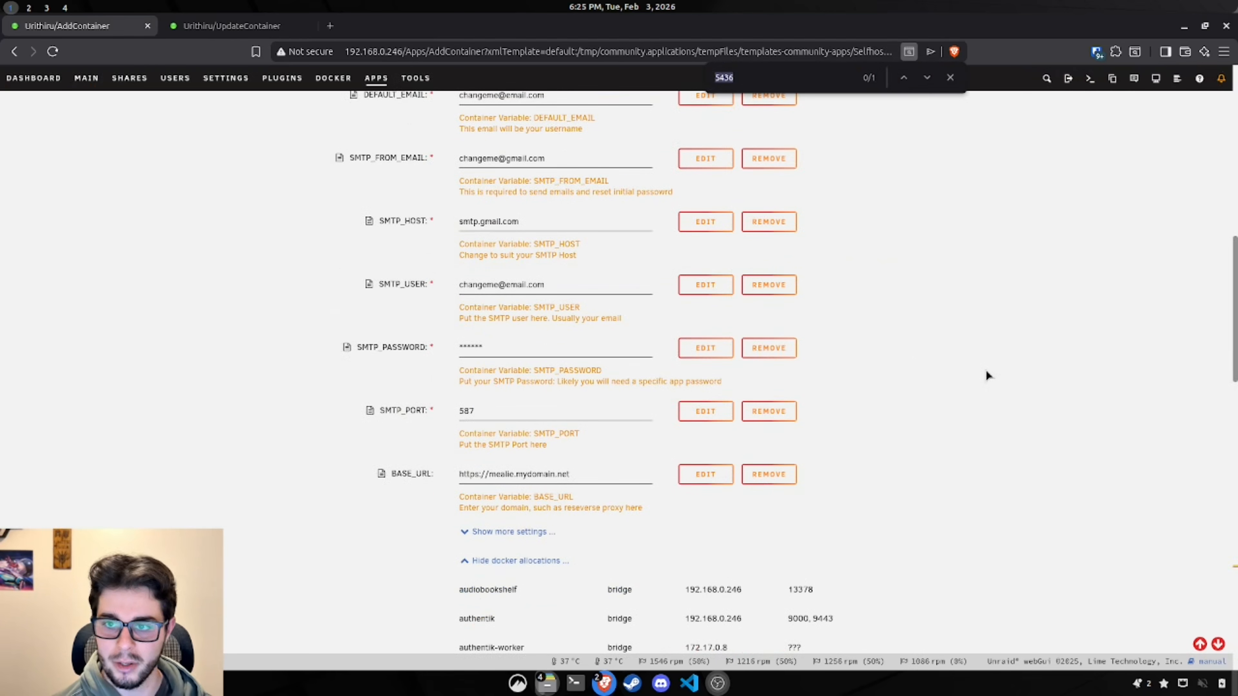
{"action": "type", "text": "3000"}
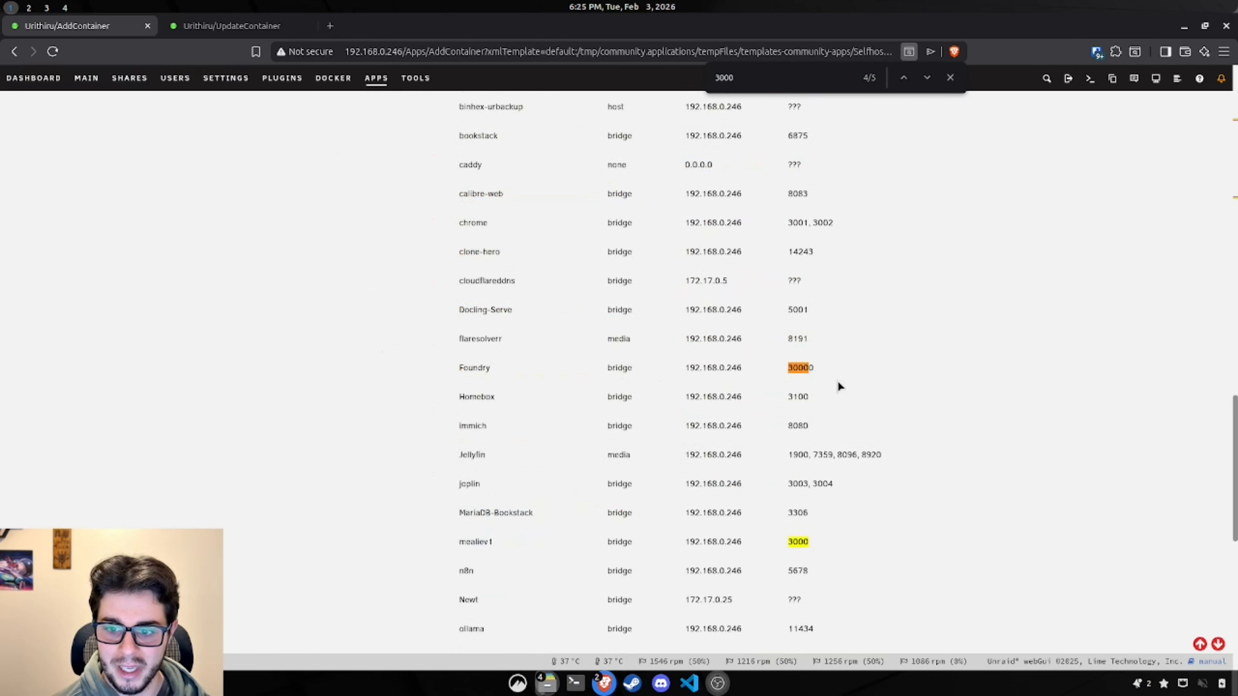
{"action": "scroll", "coordinate": [819, 378], "scroll_direction": "down", "scroll_amount": 2}
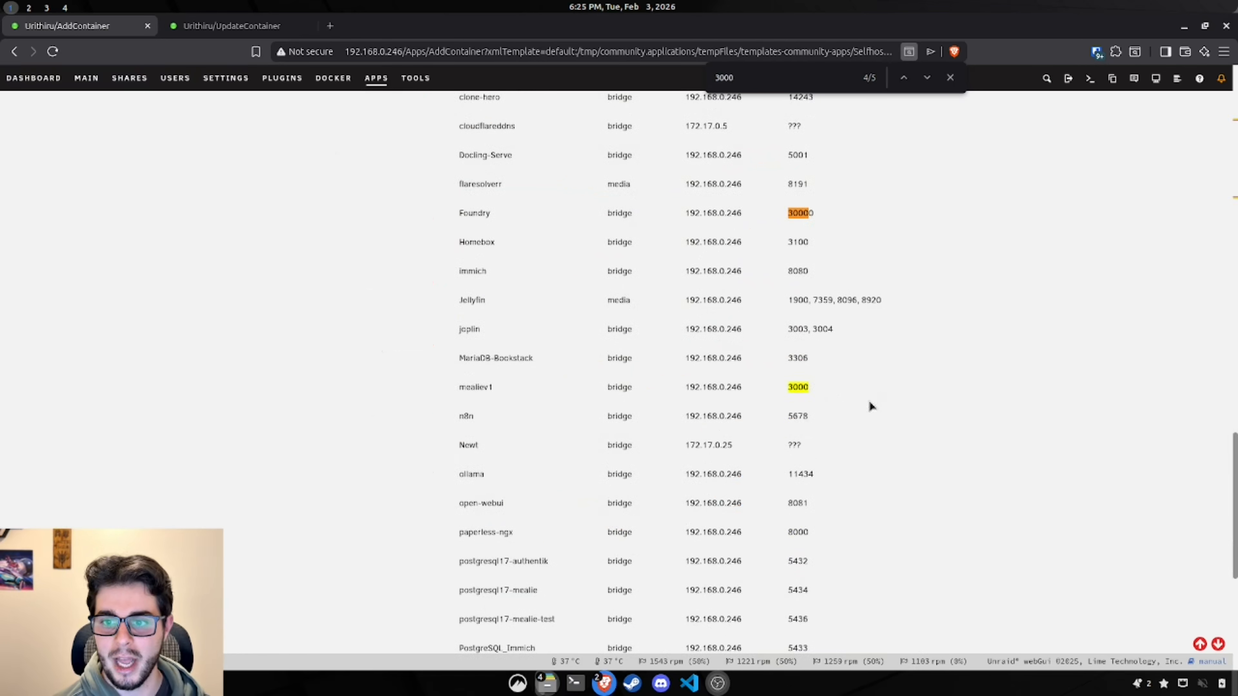
{"action": "scroll", "coordinate": [868, 407], "scroll_direction": "up", "scroll_amount": 2}
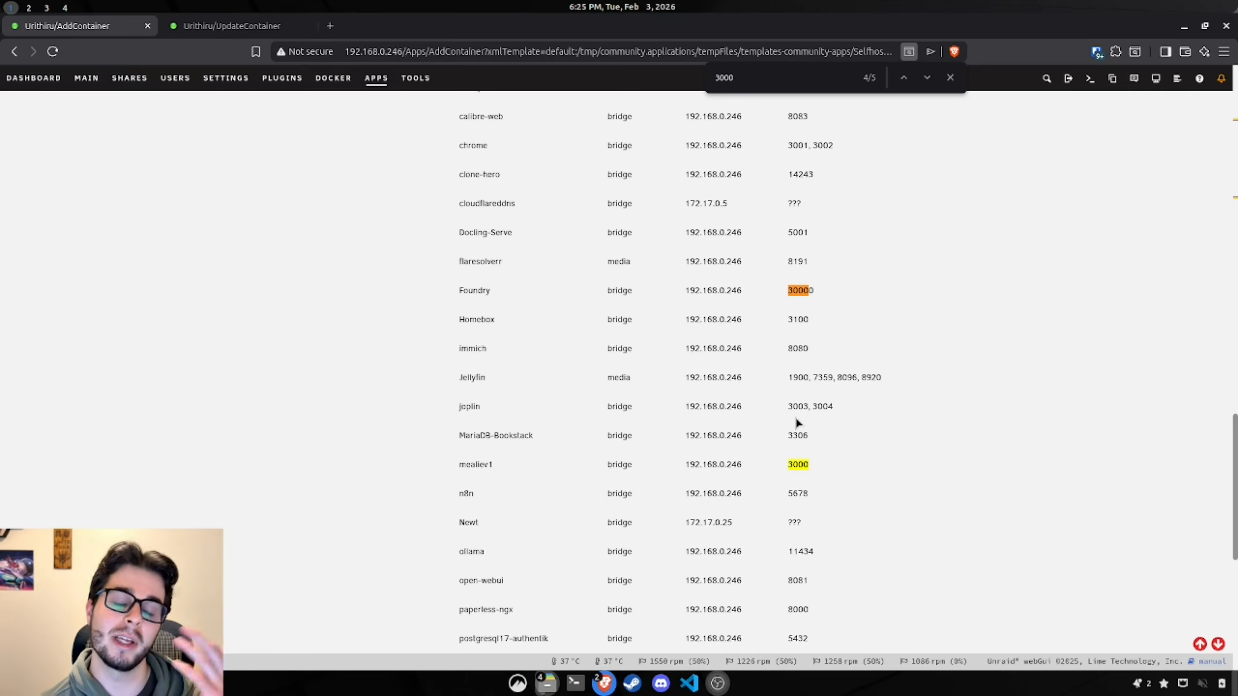
{"action": "left_click", "coordinate": [778, 80]}
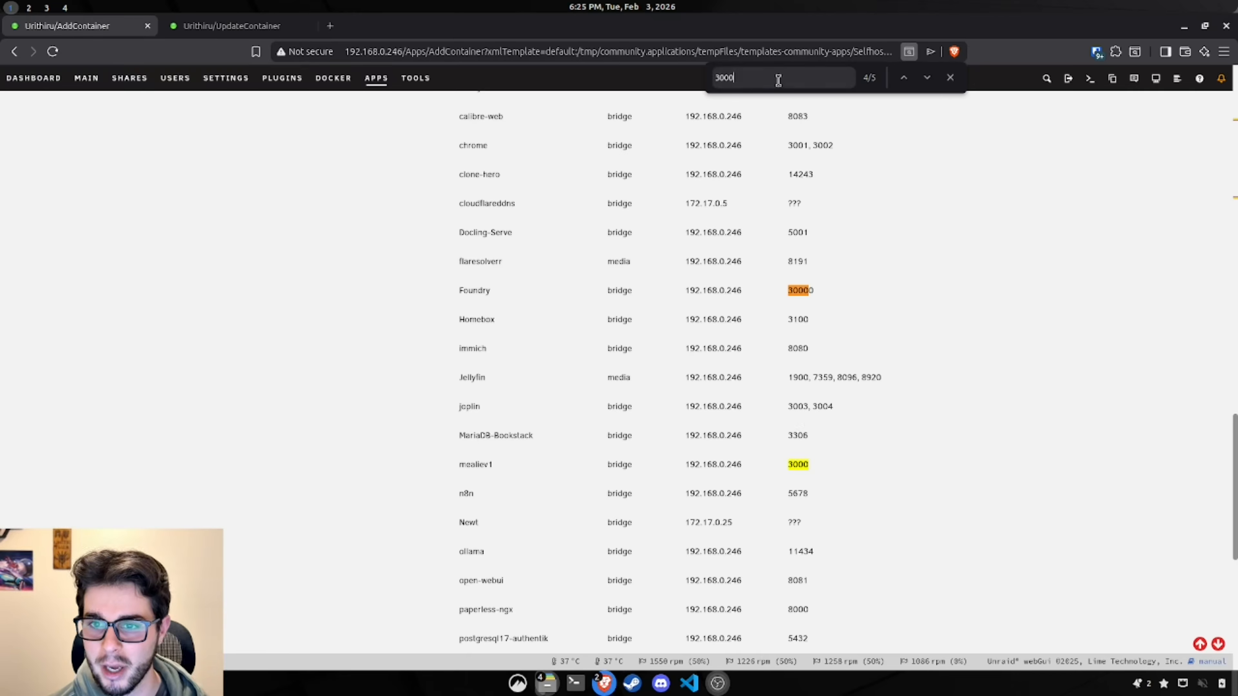
{"action": "key", "text": "BackSpace"}
{"action": "type", "text": "6"}
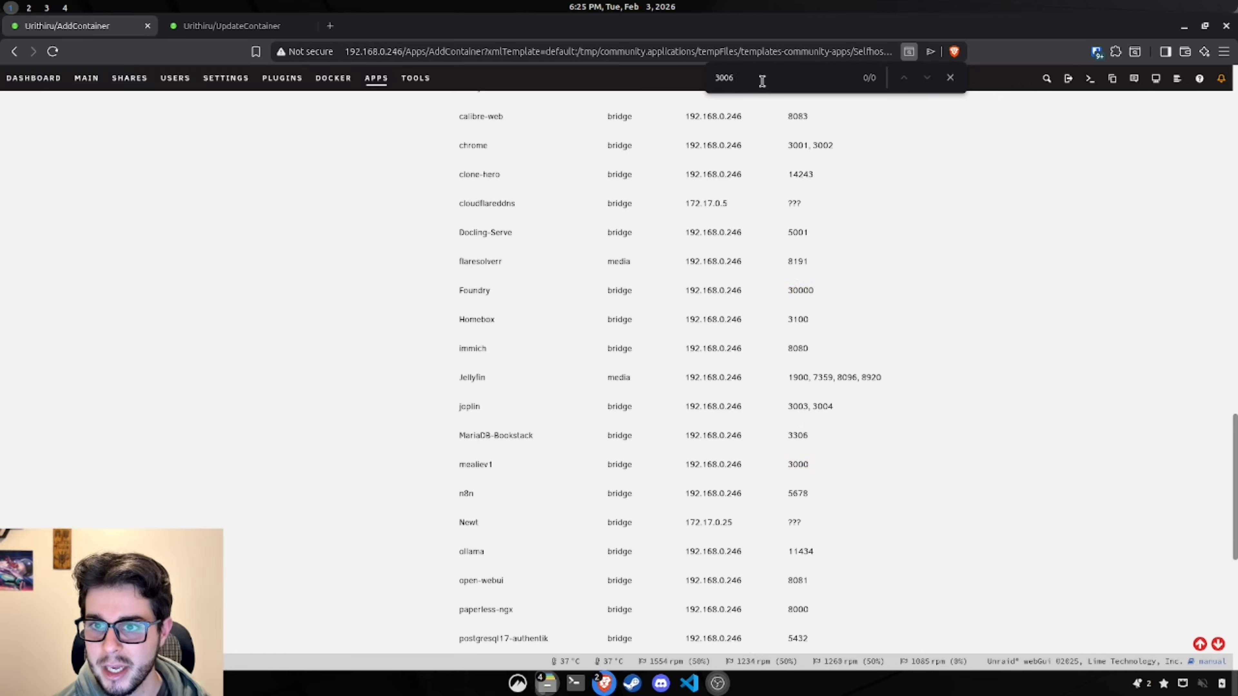
{"action": "scroll", "coordinate": [535, 410], "scroll_direction": "up", "scroll_amount": 15}
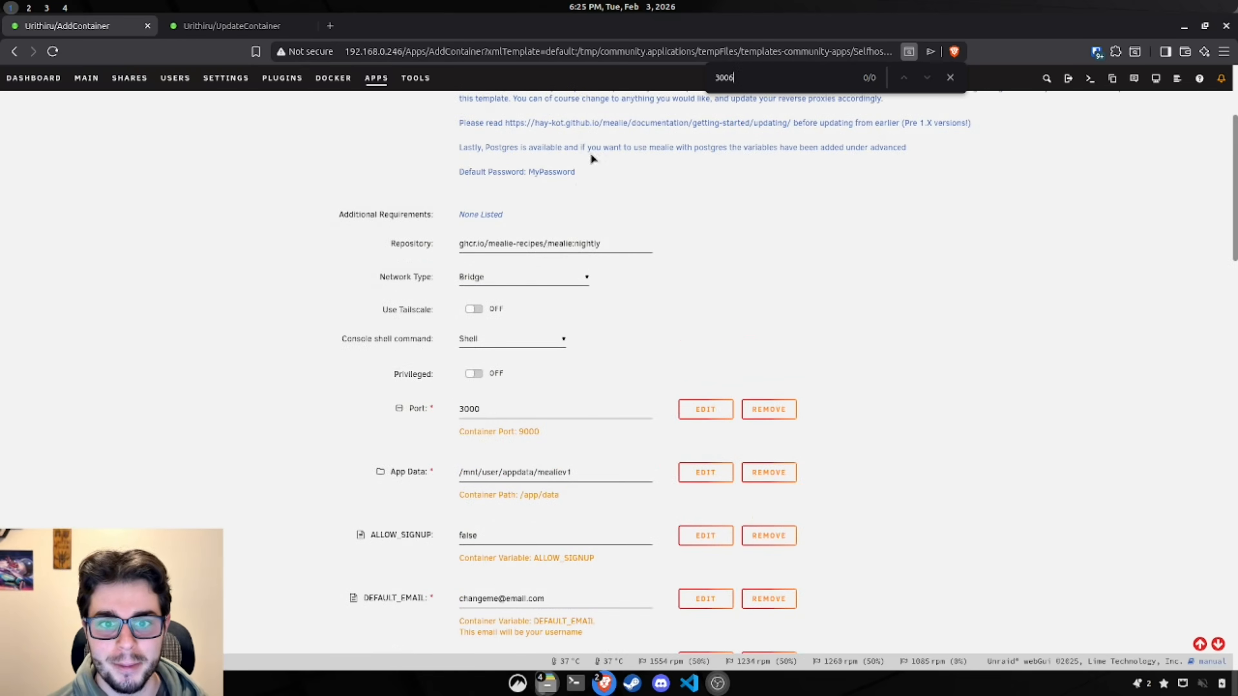
{"action": "double_click", "coordinate": [535, 410]}
{"action": "type", "text": "3006"}
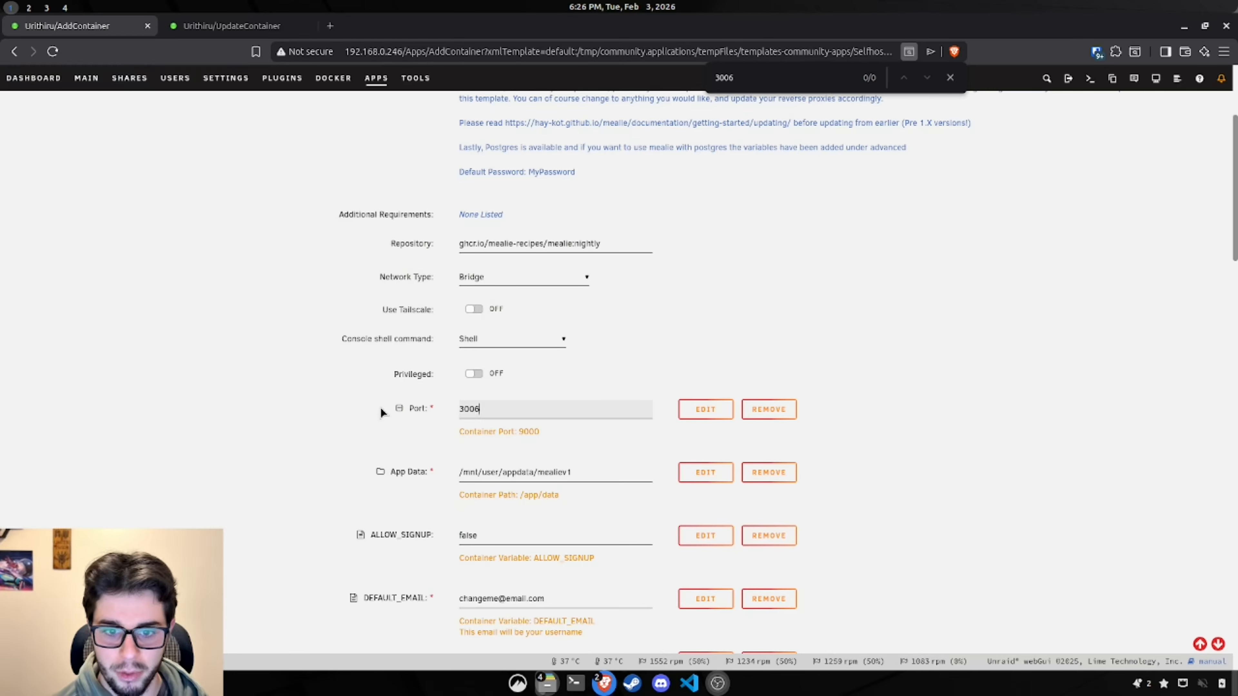
{"action": "left_click", "coordinate": [349, 412]}
Step: Change the App Data path to /mnt/user/appdata/mealiev1-test
{"action": "scroll", "coordinate": [374, 439], "scroll_direction": "down", "scroll_amount": 2}
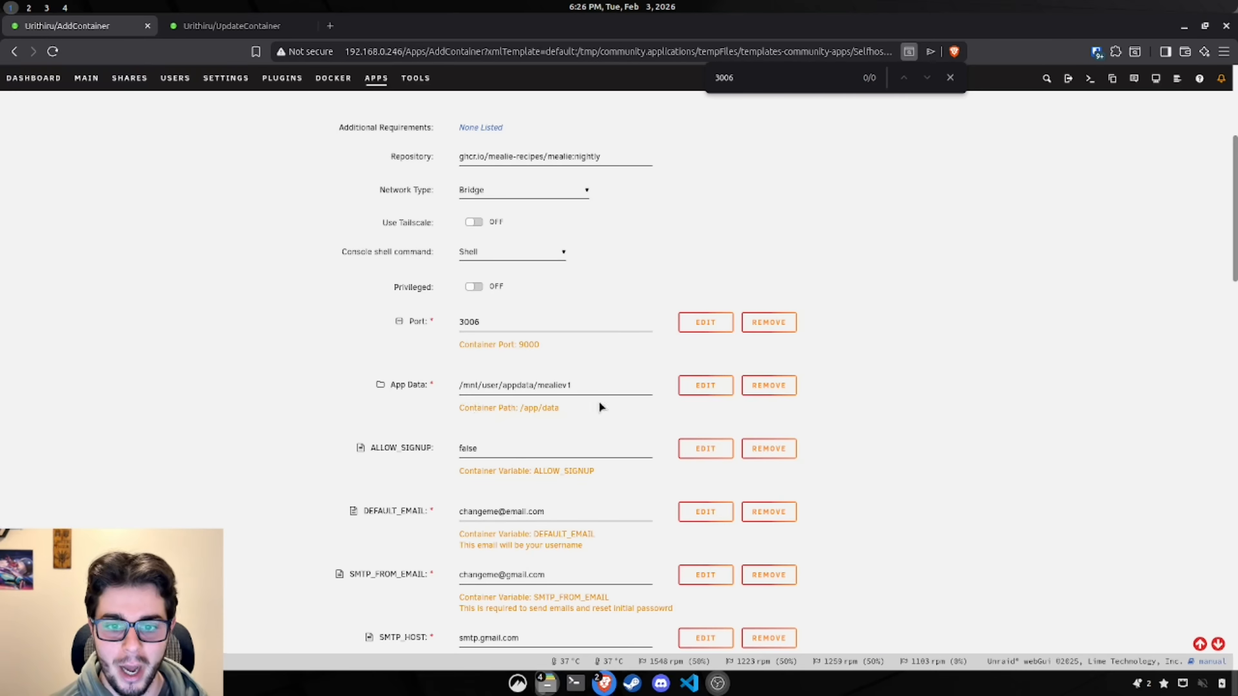
{"action": "left_click", "coordinate": [588, 386]}
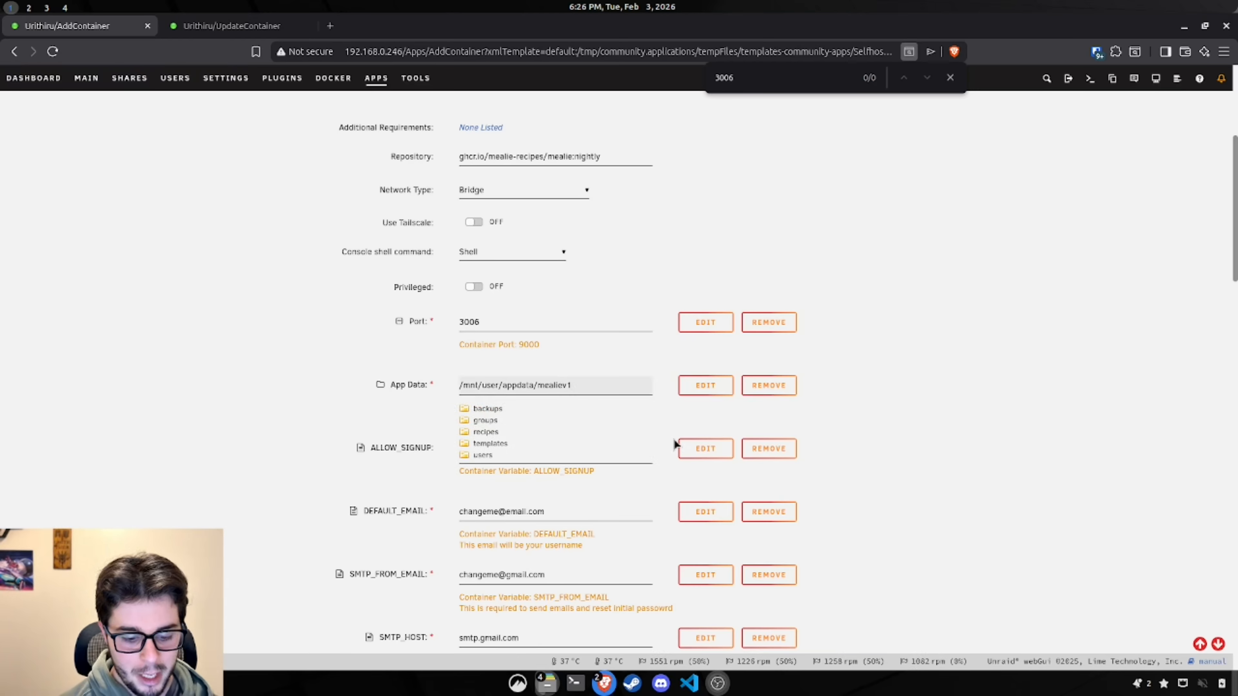
{"action": "type", "text": "-test"}
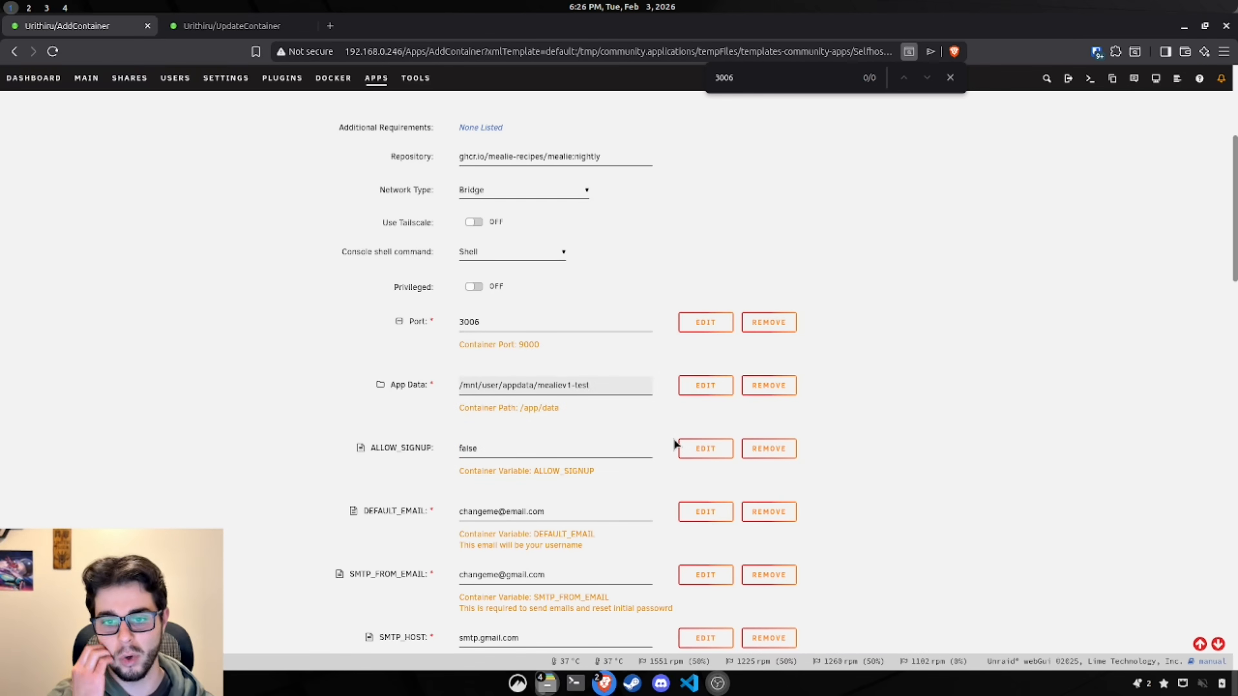
{"action": "scroll", "coordinate": [337, 470], "scroll_direction": "down", "scroll_amount": 3}
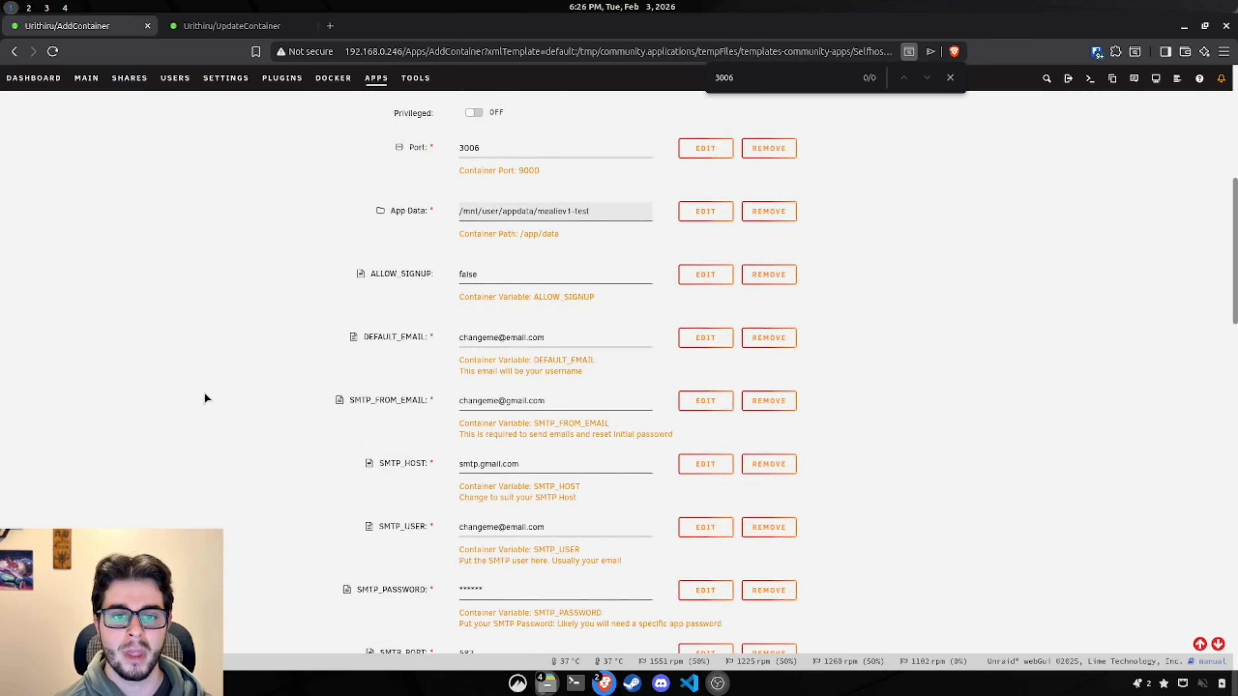
Step: Review the template's SMTP variables such as SMTP_FROM_EMAIL and SMTP_PORT
{"action": "left_click_drag", "start_coordinate": [341, 274], "coordinate": [639, 296]}
{"action": "left_click", "coordinate": [619, 306]}
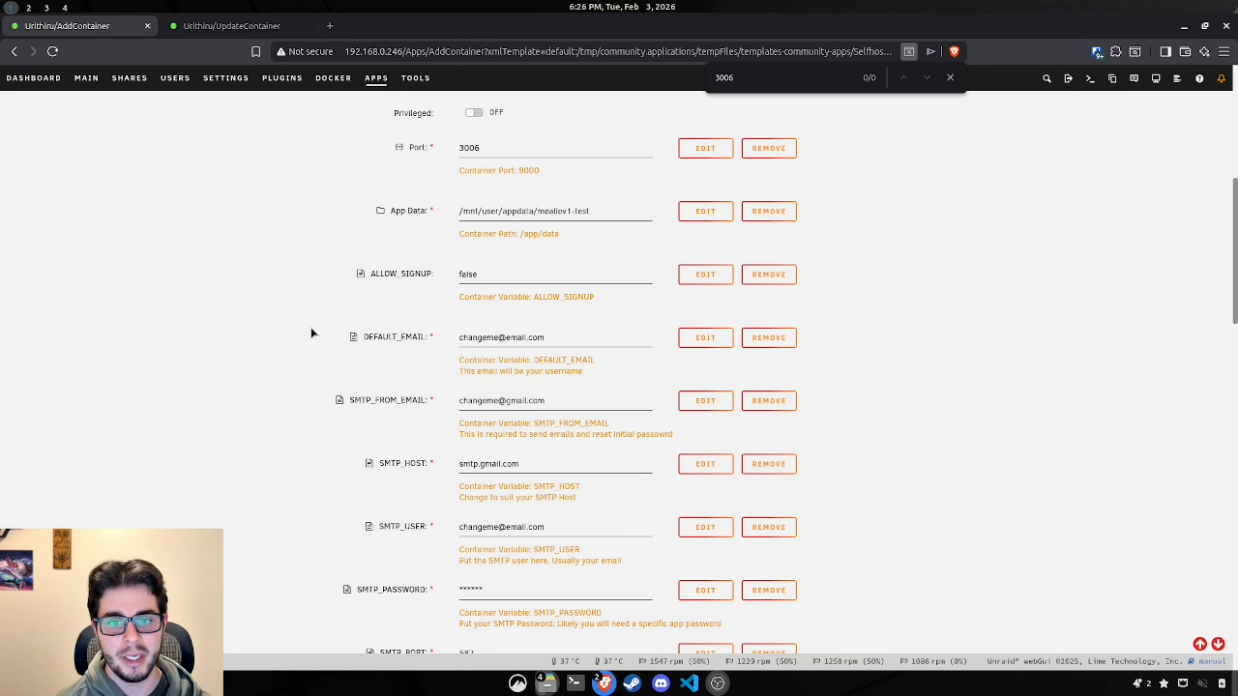
{"action": "scroll", "coordinate": [279, 339], "scroll_direction": "down", "scroll_amount": 3}
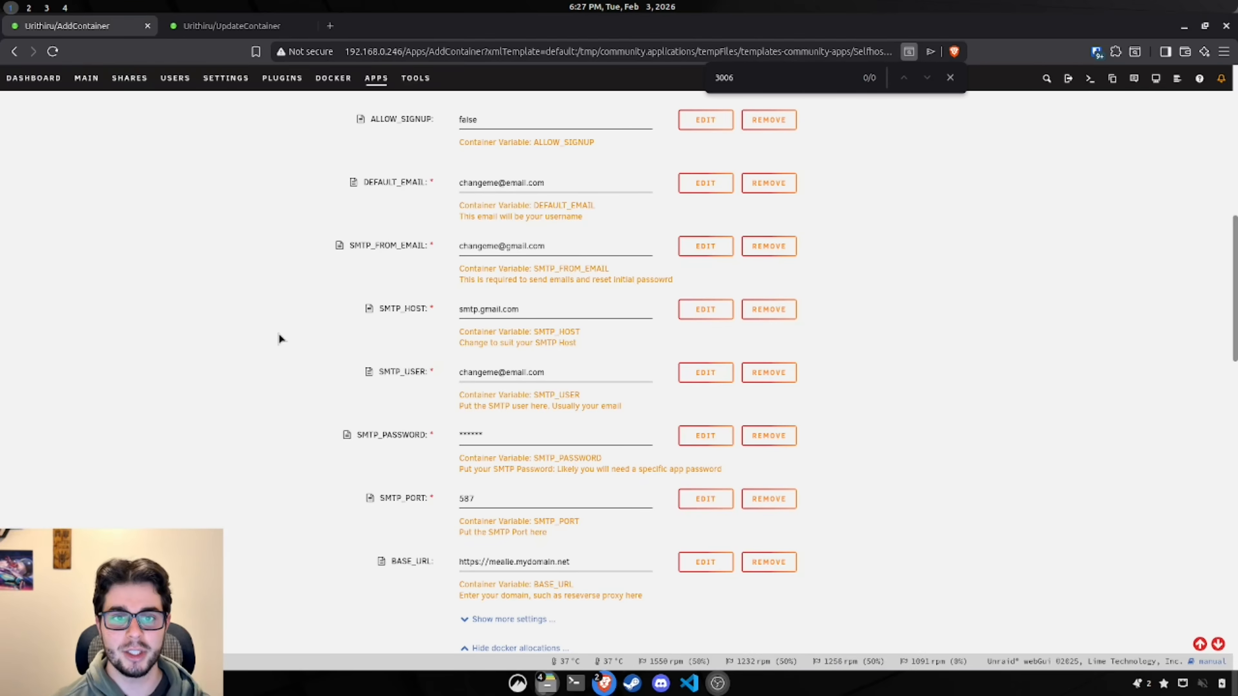
{"action": "left_click_drag", "start_coordinate": [332, 250], "coordinate": [414, 256]}
{"action": "left_click", "coordinate": [412, 269]}
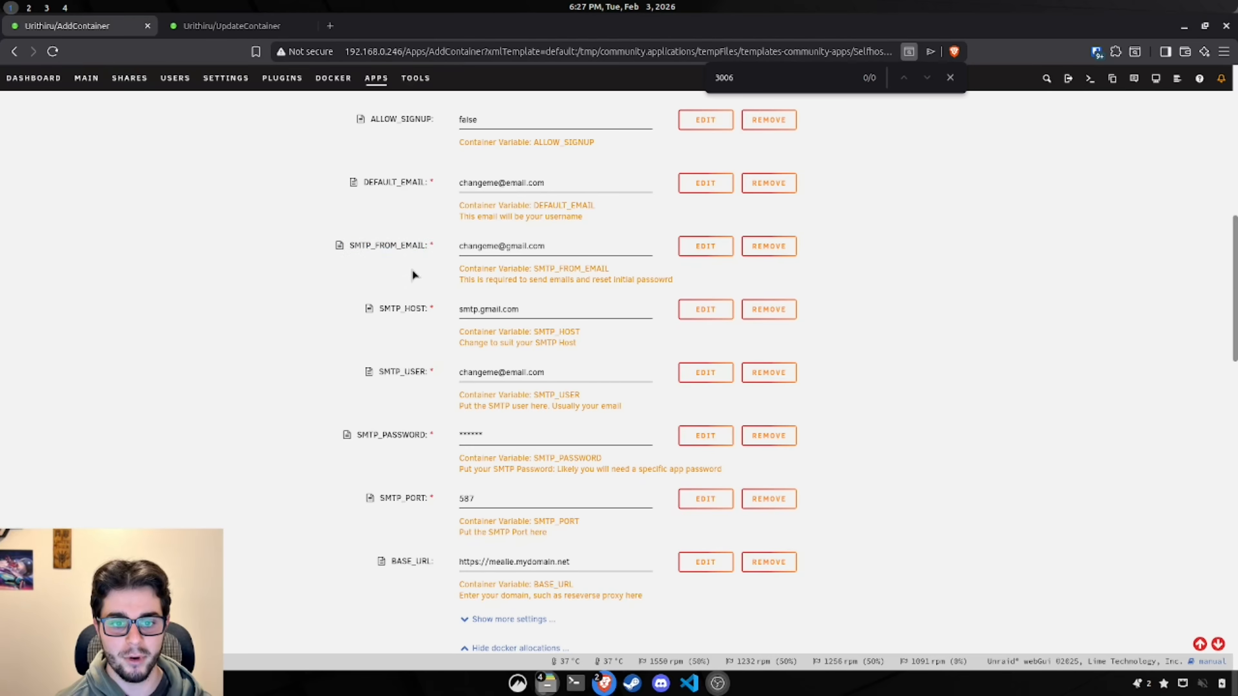
{"action": "left_click_drag", "start_coordinate": [367, 504], "coordinate": [474, 497]}
{"action": "left_click", "coordinate": [342, 481]}
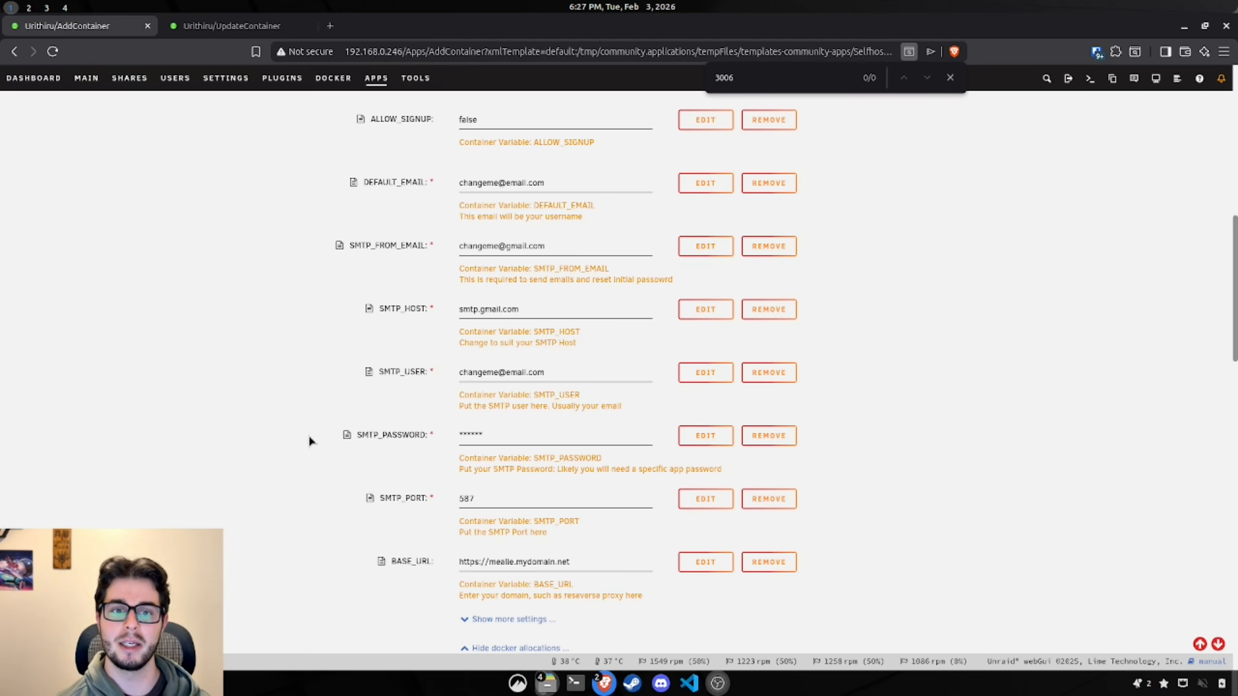
{"action": "scroll", "coordinate": [321, 339], "scroll_direction": "up", "scroll_amount": 1}
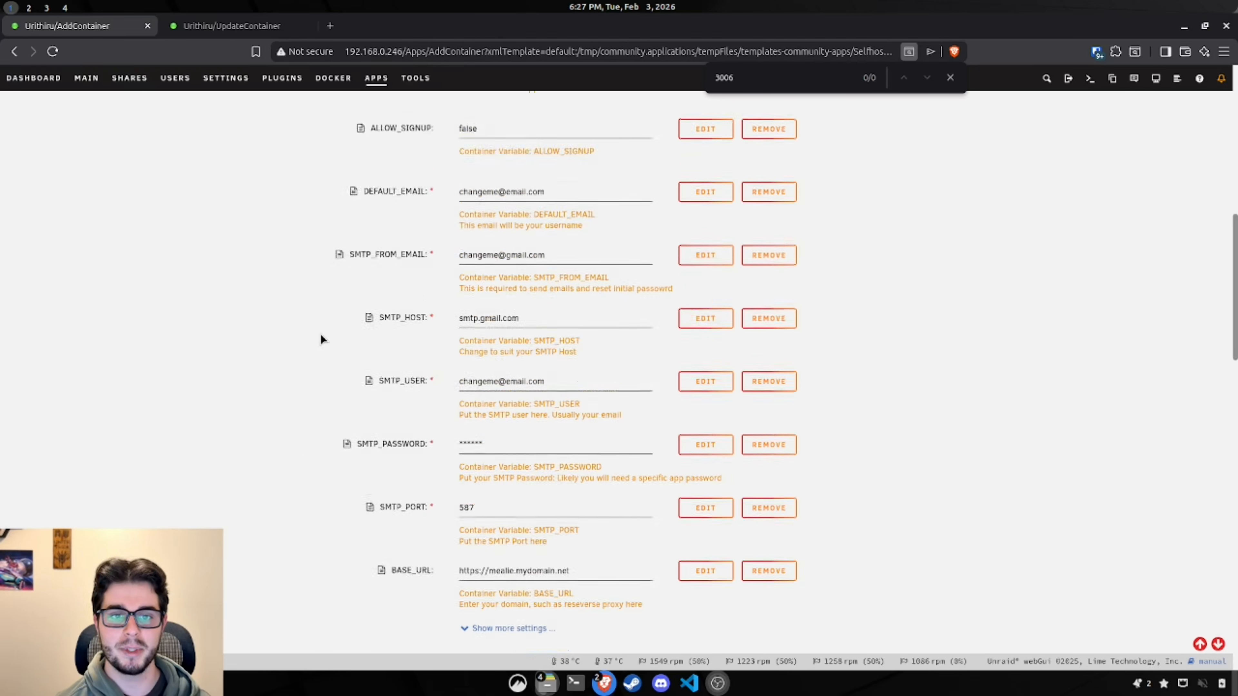
{"action": "scroll", "coordinate": [320, 333], "scroll_direction": "up", "scroll_amount": 1}
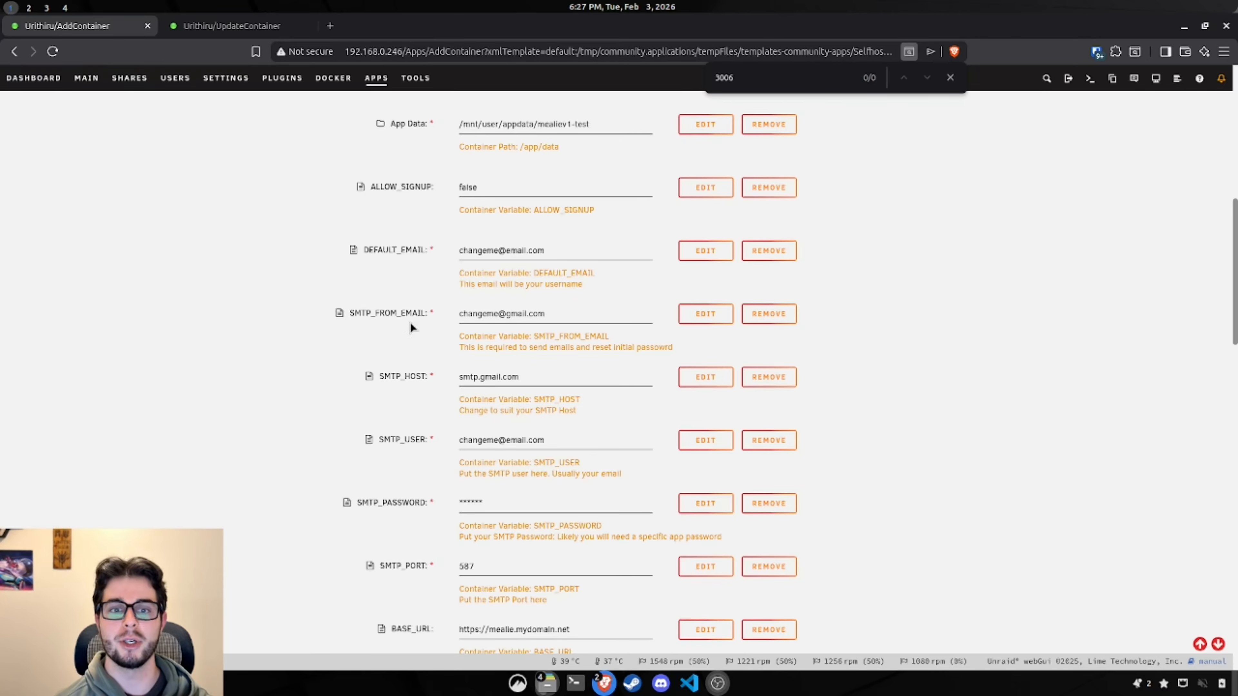
Step: Check the SMTP_USER hint, then expand the extra settings with DEFAULT_GROUP, PUID and PGID
{"action": "scroll", "coordinate": [415, 337], "scroll_direction": "down", "scroll_amount": 2}
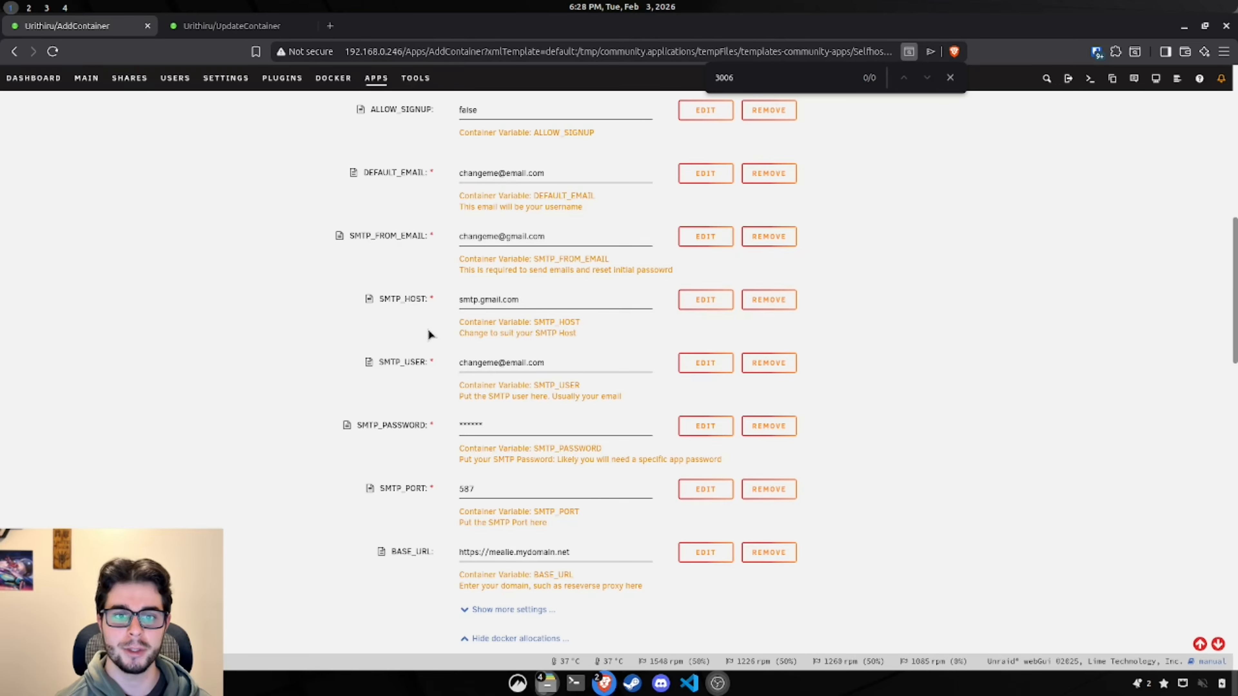
{"action": "scroll", "coordinate": [429, 244], "scroll_direction": "down", "scroll_amount": 3}
{"action": "scroll", "coordinate": [636, 300], "scroll_direction": "up", "scroll_amount": 2}
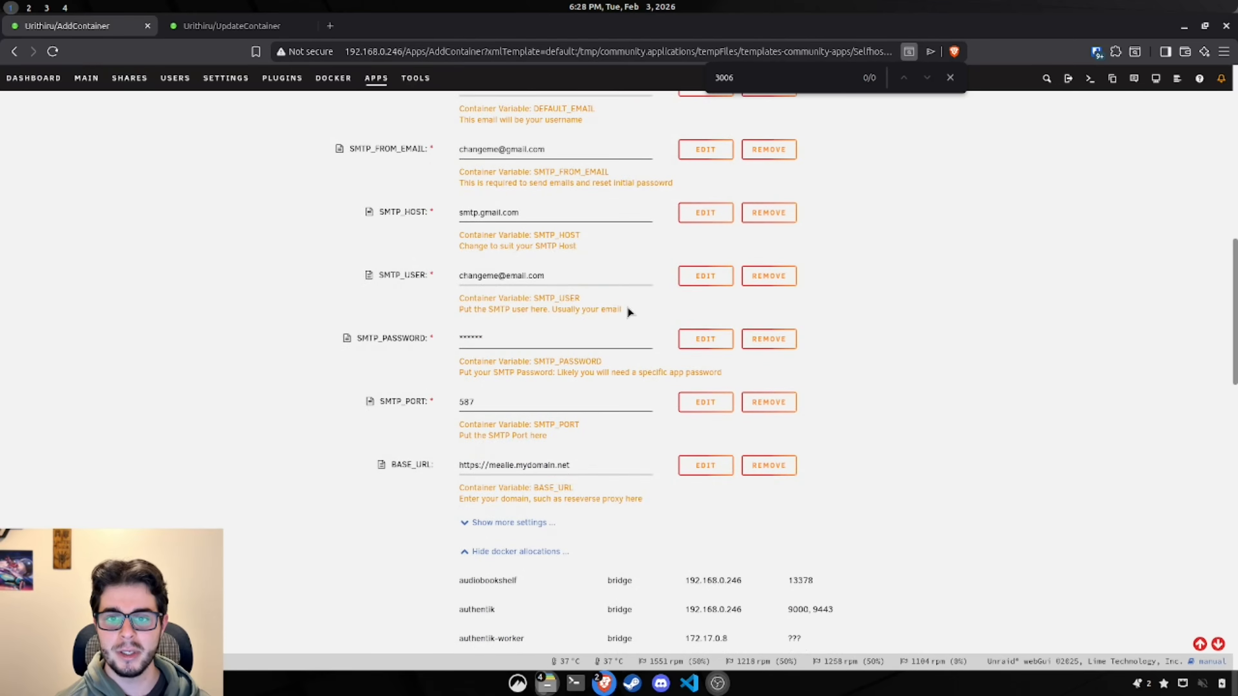
{"action": "left_click_drag", "start_coordinate": [628, 307], "coordinate": [544, 310]}
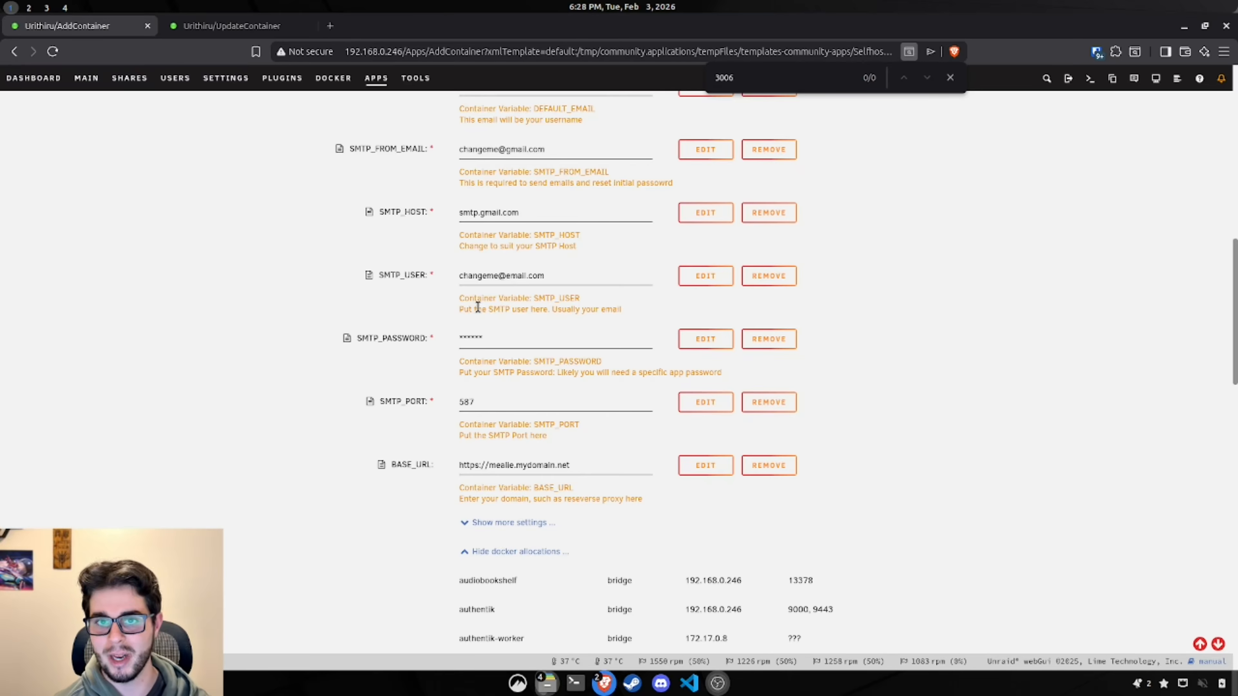
{"action": "scroll", "coordinate": [429, 321], "scroll_direction": "down", "scroll_amount": 3}
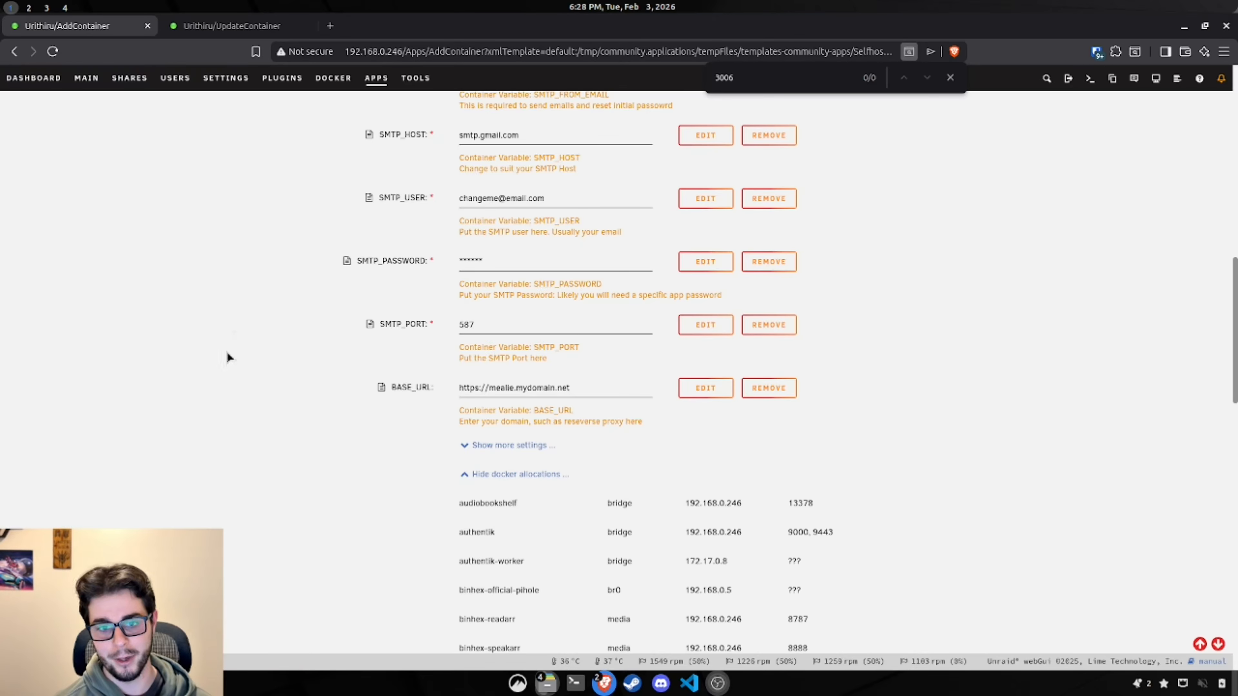
{"action": "scroll", "coordinate": [265, 350], "scroll_direction": "up", "scroll_amount": 5}
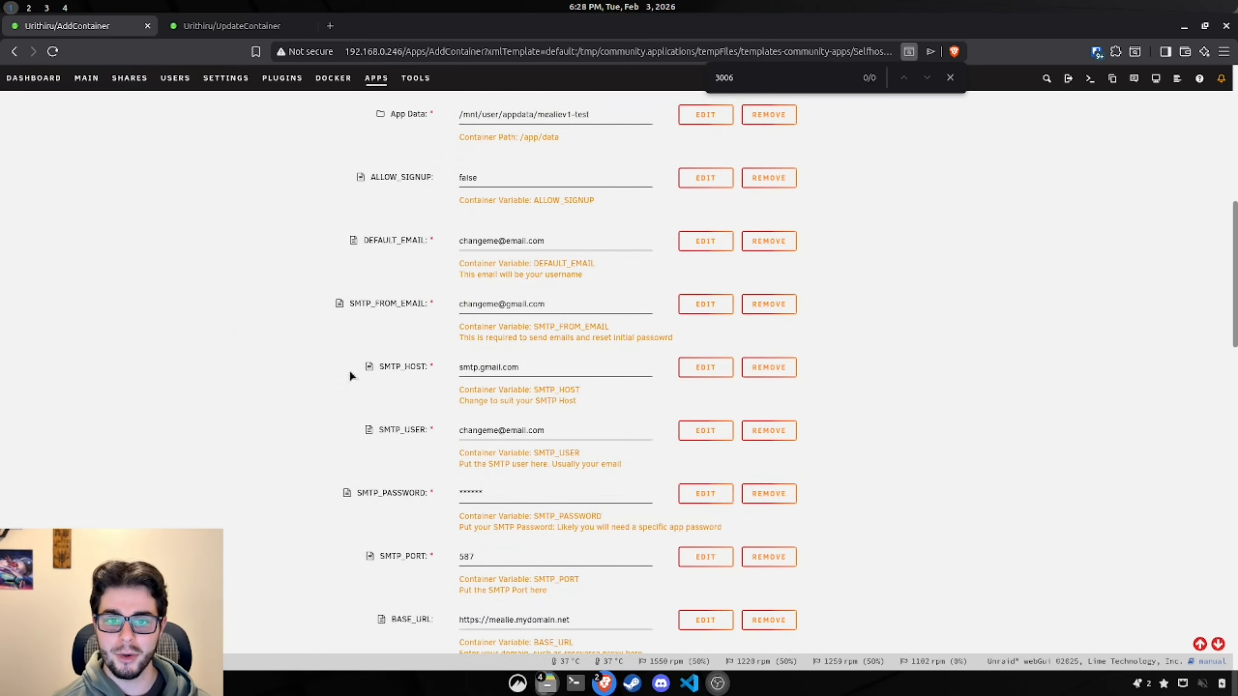
{"action": "scroll", "coordinate": [293, 345], "scroll_direction": "down", "scroll_amount": 2}
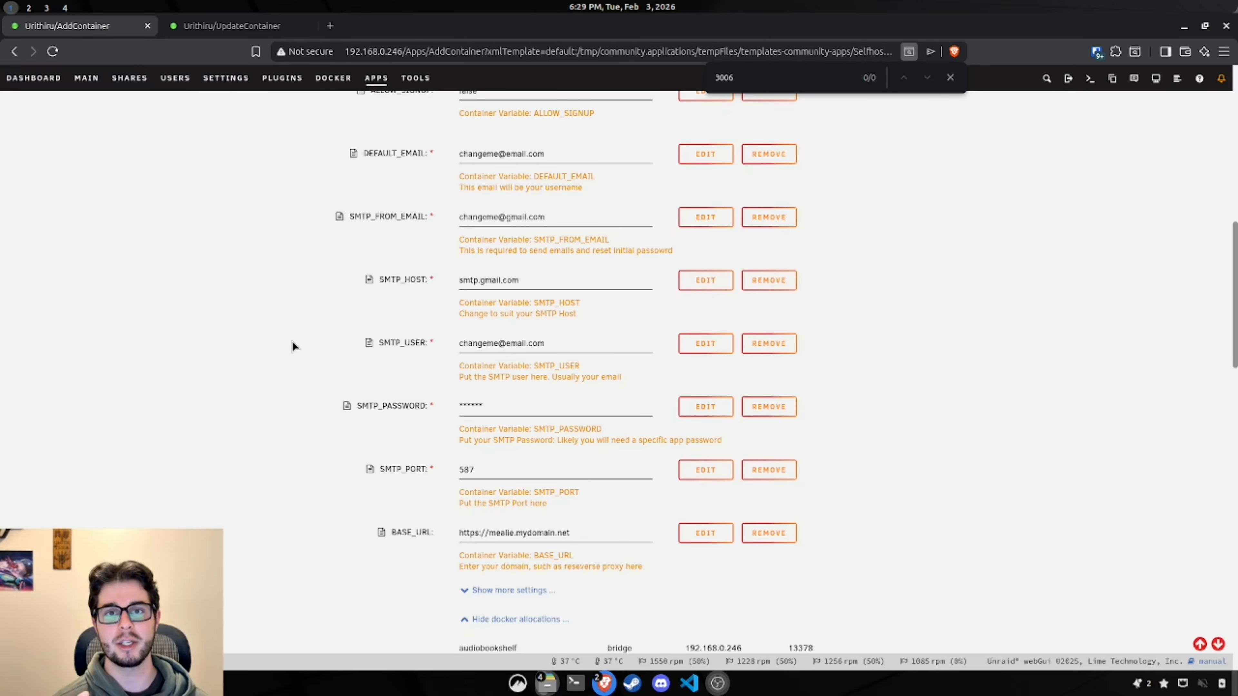
{"action": "scroll", "coordinate": [292, 346], "scroll_direction": "down", "scroll_amount": 2}
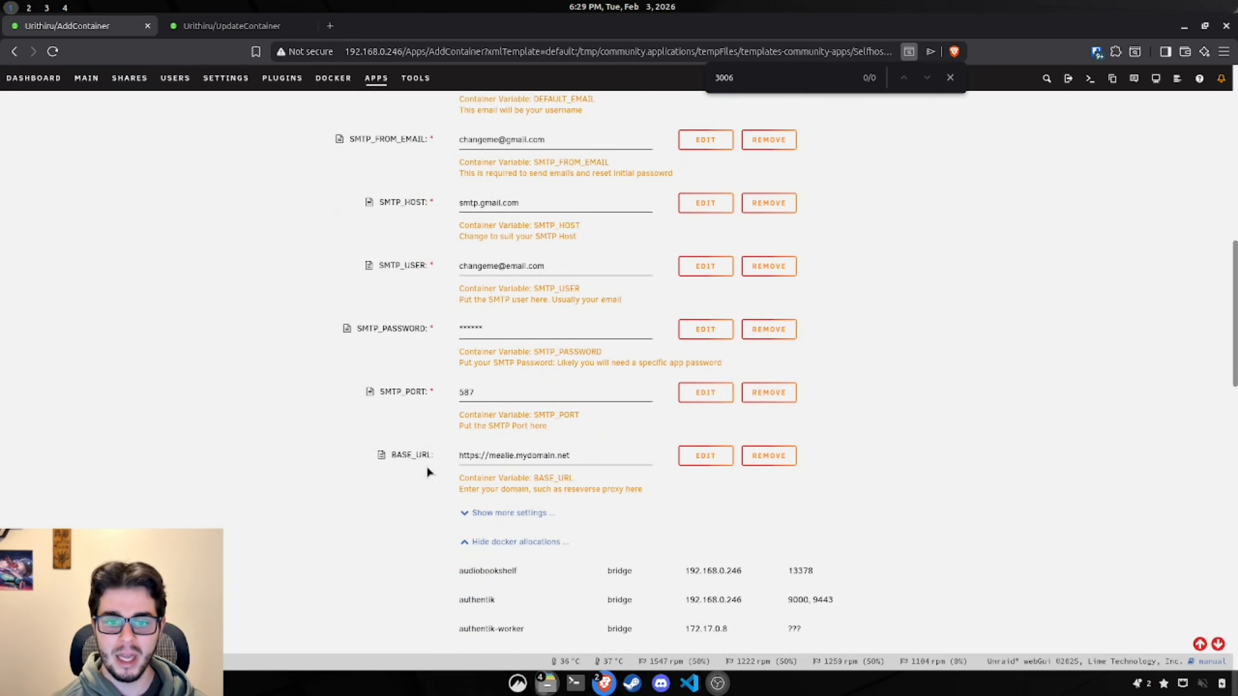
{"action": "scroll", "coordinate": [376, 458], "scroll_direction": "down", "scroll_amount": 2}
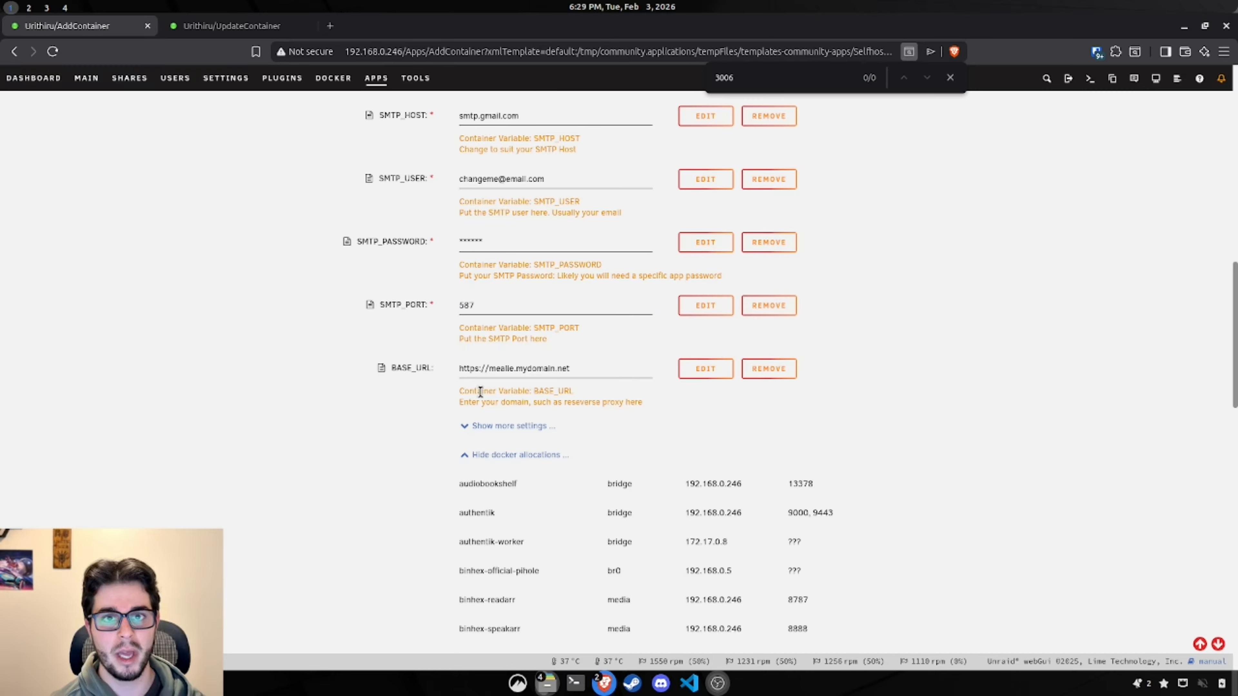
{"action": "left_click", "coordinate": [517, 427]}
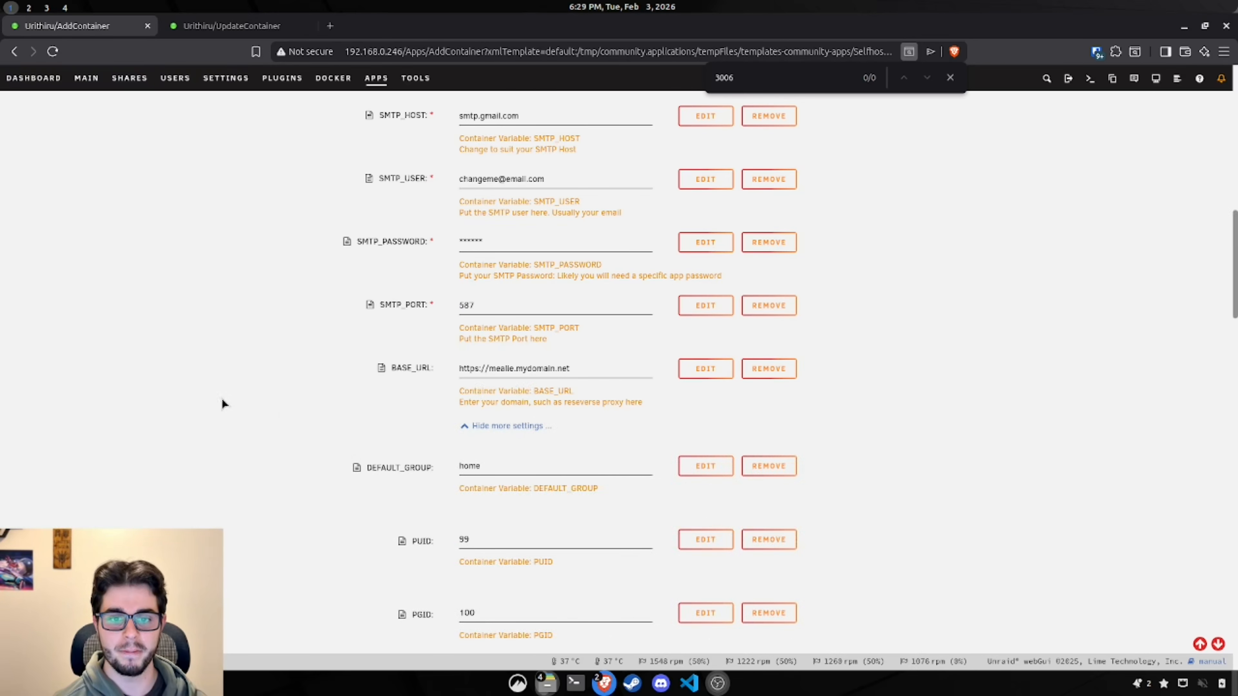
{"action": "scroll", "coordinate": [299, 438], "scroll_direction": "down", "scroll_amount": 2}
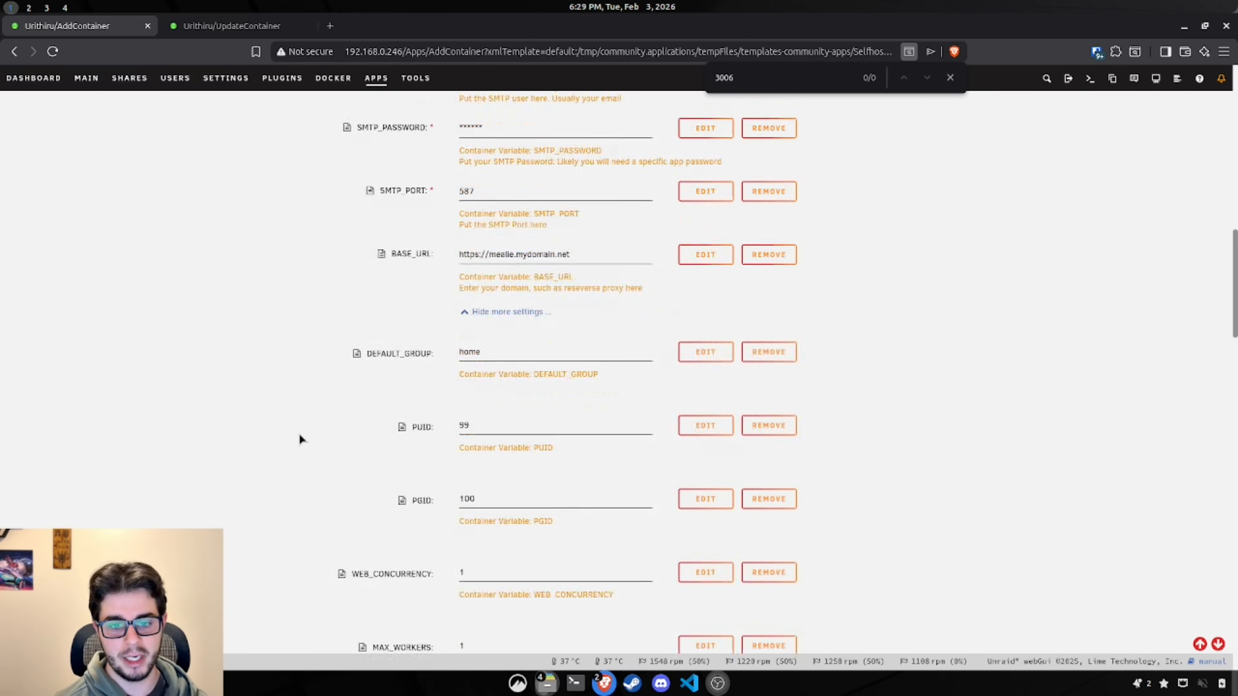
{"action": "scroll", "coordinate": [299, 439], "scroll_direction": "down", "scroll_amount": 5}
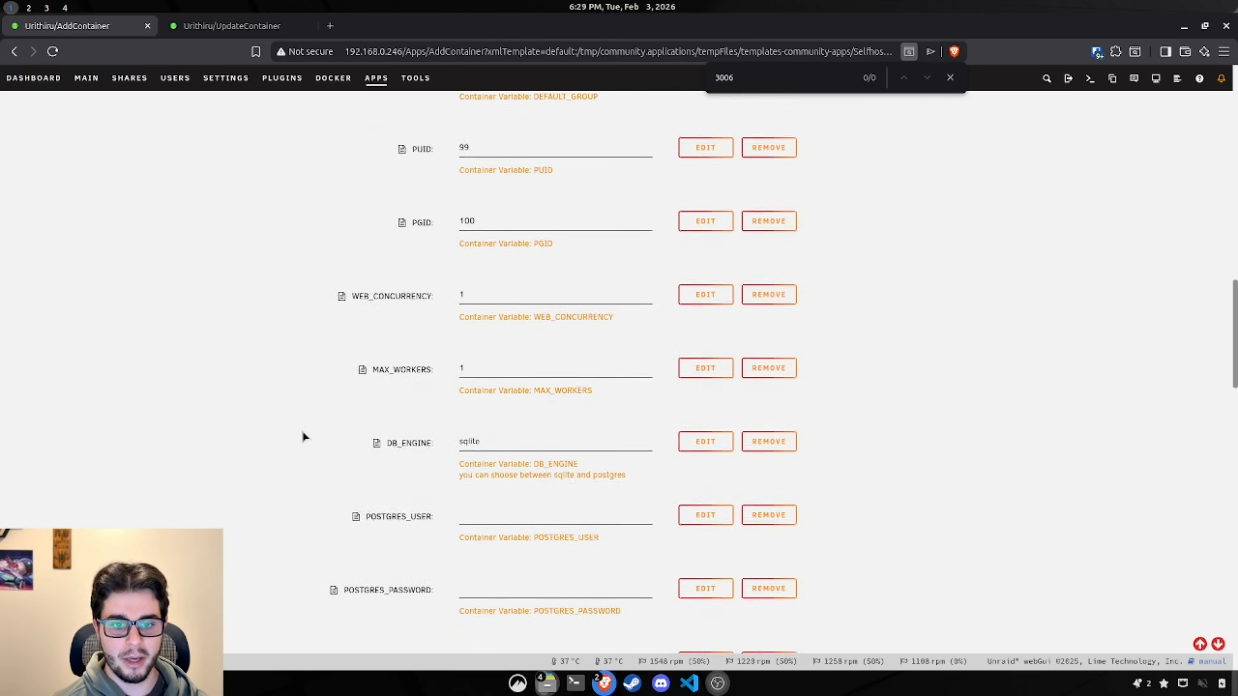
{"action": "scroll", "coordinate": [302, 432], "scroll_direction": "down", "scroll_amount": 1}
{"action": "left_click", "coordinate": [525, 373]}
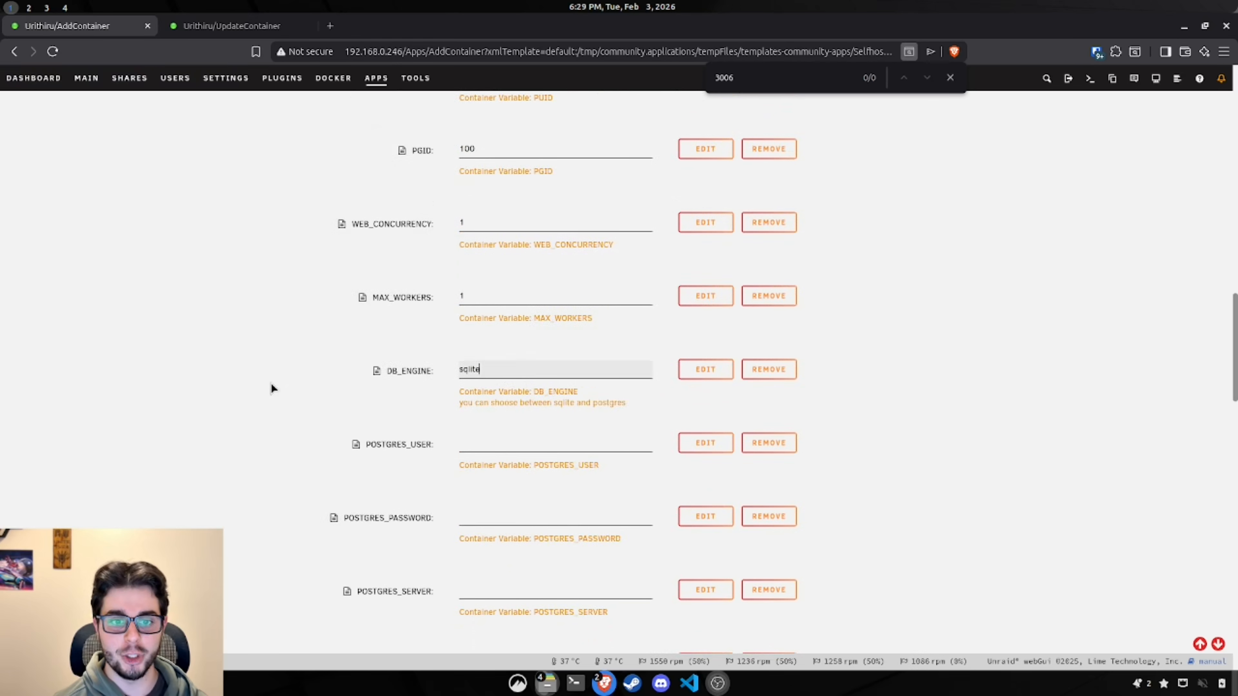
{"action": "scroll", "coordinate": [270, 387], "scroll_direction": "down", "scroll_amount": 1}
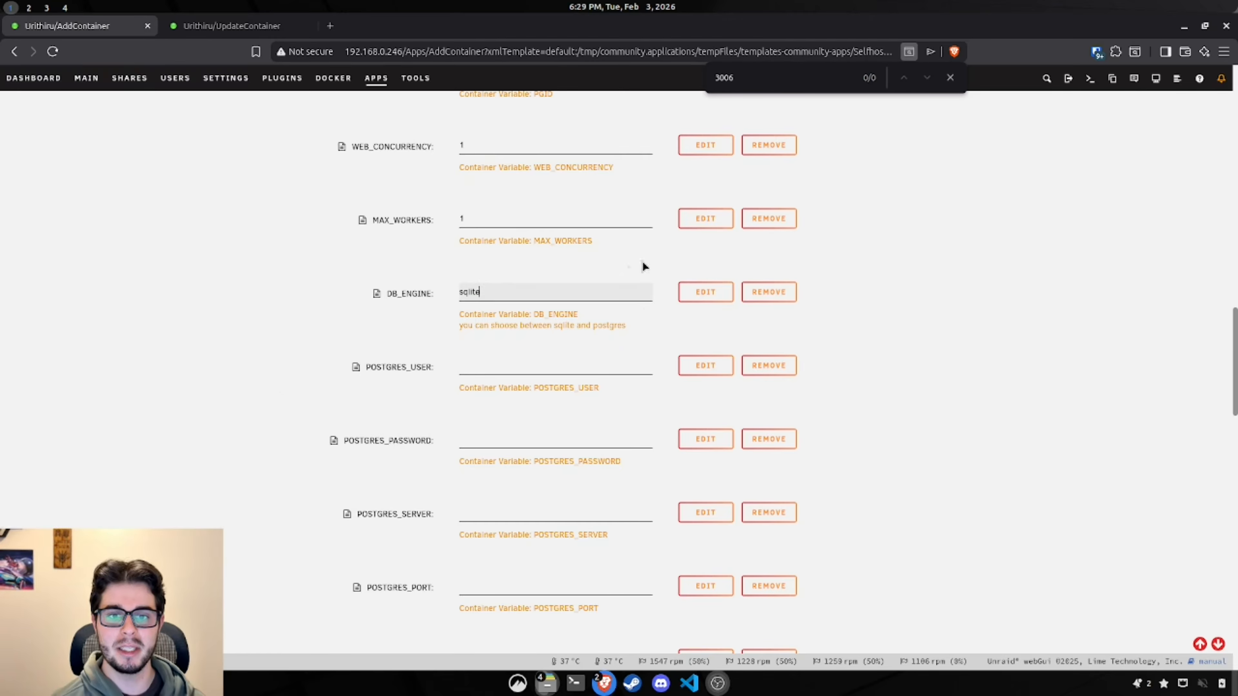
{"action": "scroll", "coordinate": [505, 304], "scroll_direction": "down", "scroll_amount": 2}
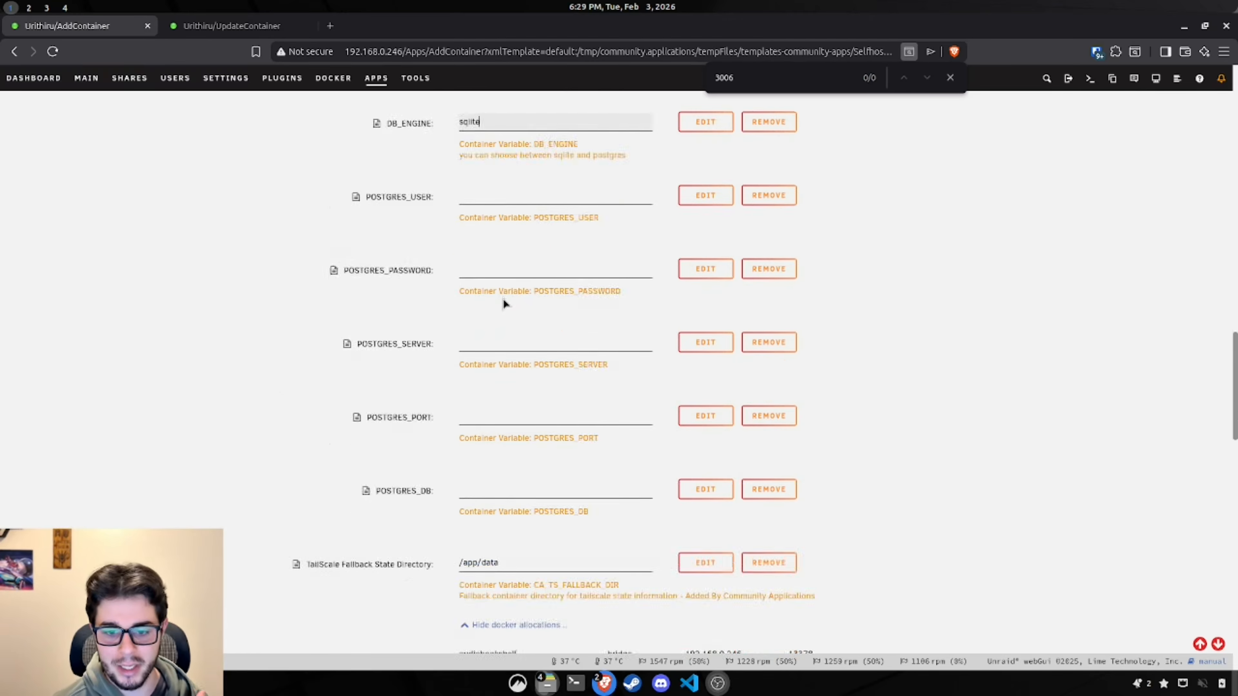
{"action": "scroll", "coordinate": [505, 303], "scroll_direction": "down", "scroll_amount": 10}
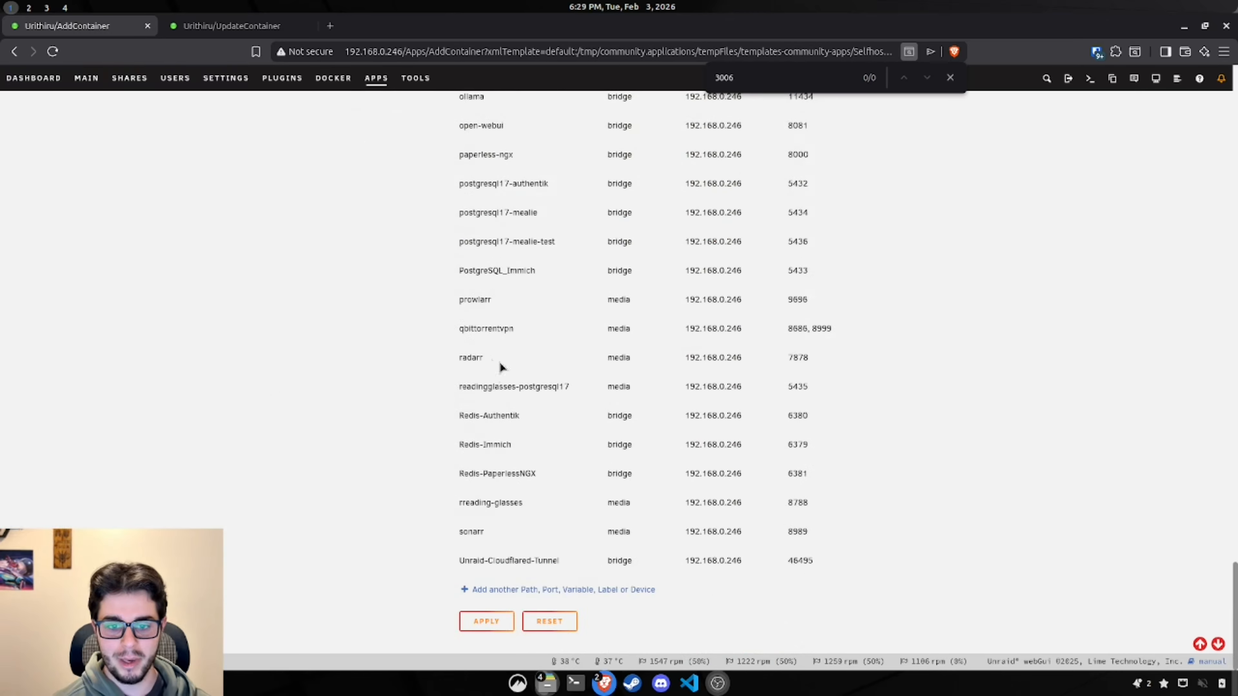
{"action": "scroll", "coordinate": [488, 448], "scroll_direction": "up", "scroll_amount": 10}
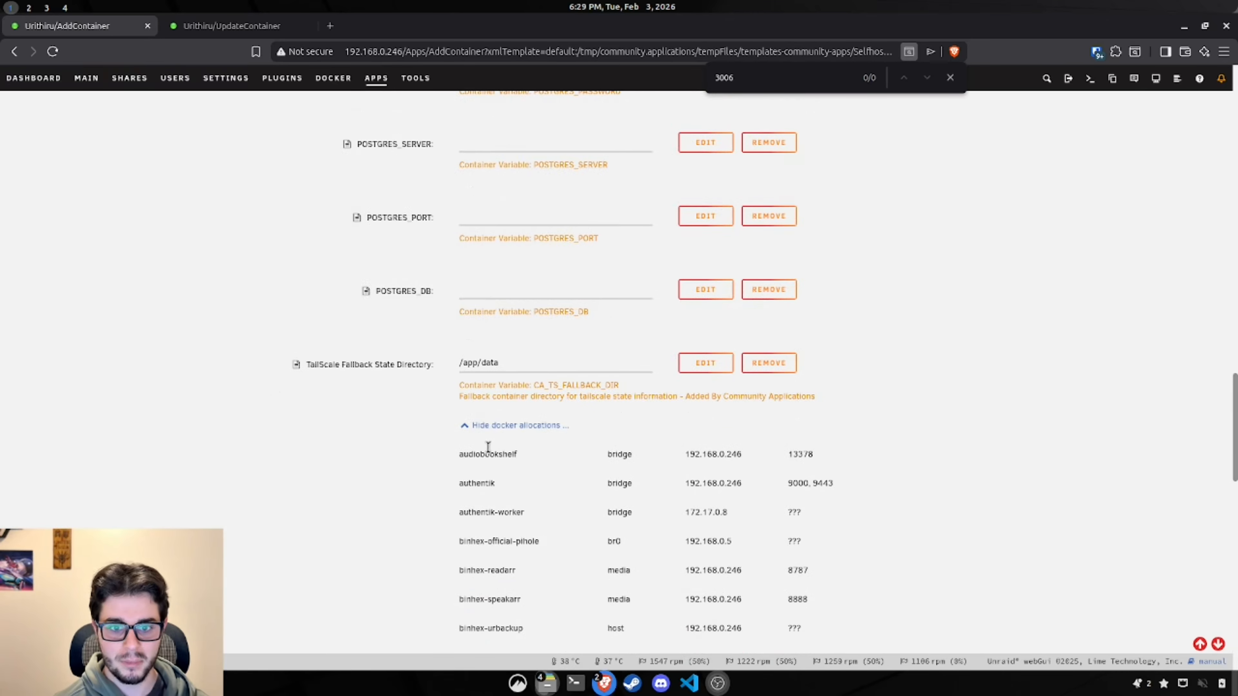
{"action": "scroll", "coordinate": [488, 448], "scroll_direction": "up", "scroll_amount": 5}
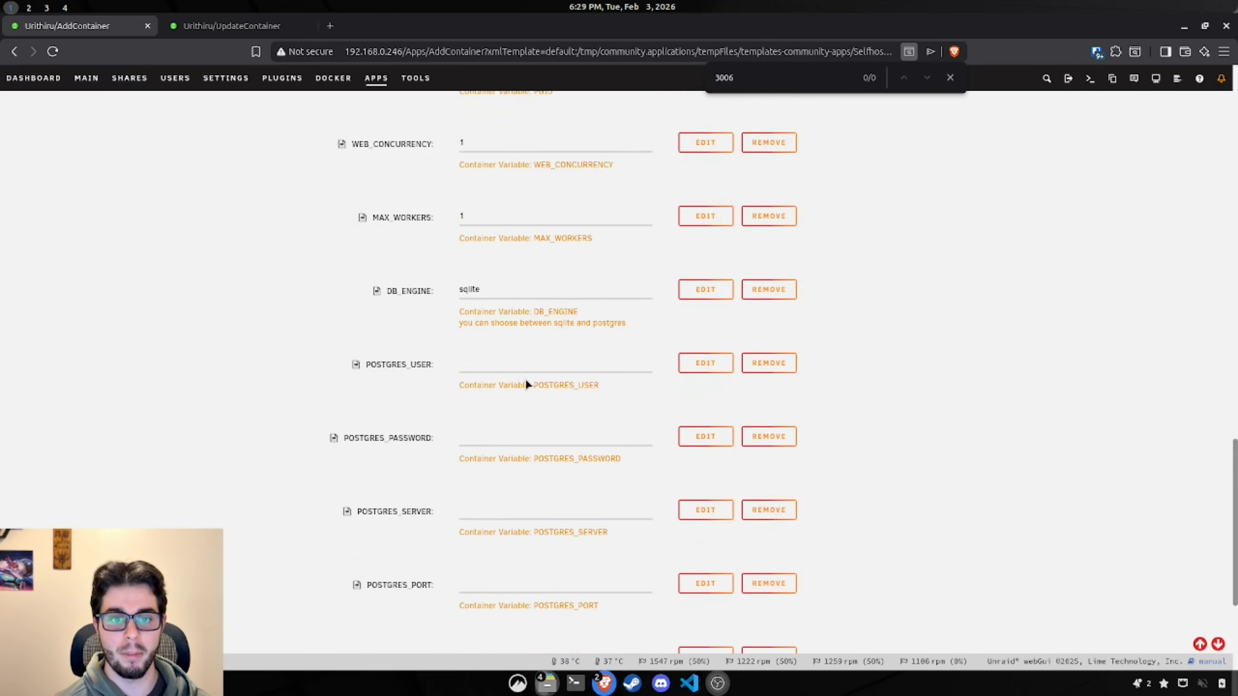
{"action": "left_click", "coordinate": [511, 291]}
Step: Change DB_ENGINE from sqlite to postgres and select the Postgres variable values
{"action": "left_click_drag", "start_coordinate": [522, 293], "coordinate": [356, 286]}
{"action": "type", "text": "postgres"}
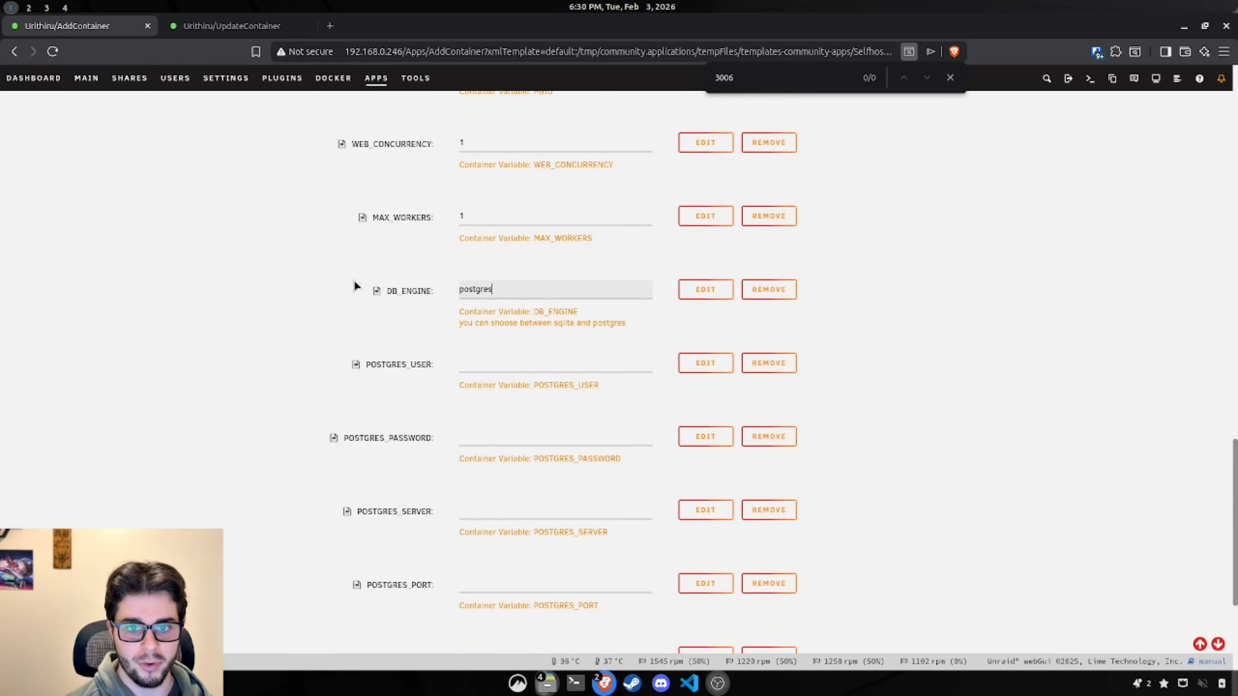
{"action": "left_click", "coordinate": [230, 245]}
{"action": "scroll", "coordinate": [342, 268], "scroll_direction": "down", "scroll_amount": 1}
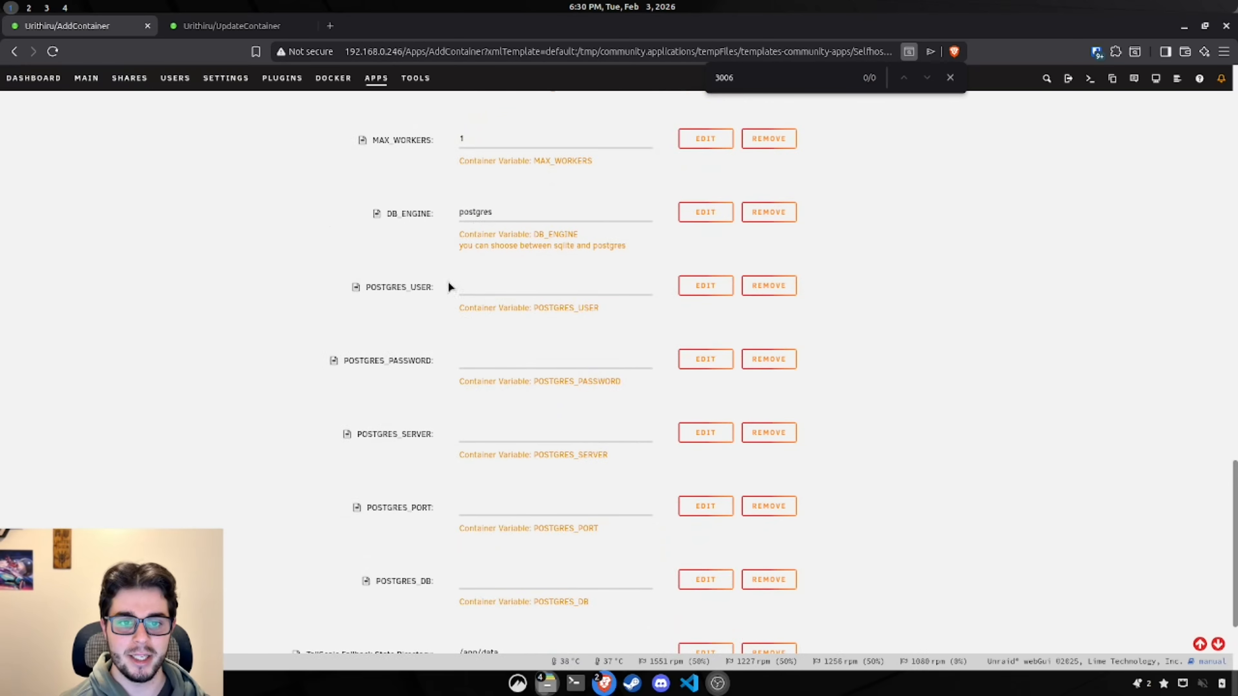
{"action": "left_click_drag", "start_coordinate": [421, 361], "coordinate": [433, 362]}
{"action": "left_click_drag", "start_coordinate": [347, 438], "coordinate": [436, 433]}
{"action": "left_click_drag", "start_coordinate": [360, 508], "coordinate": [435, 510]}
{"action": "left_click_drag", "start_coordinate": [369, 584], "coordinate": [417, 582]}
{"action": "left_click", "coordinate": [245, 559]}
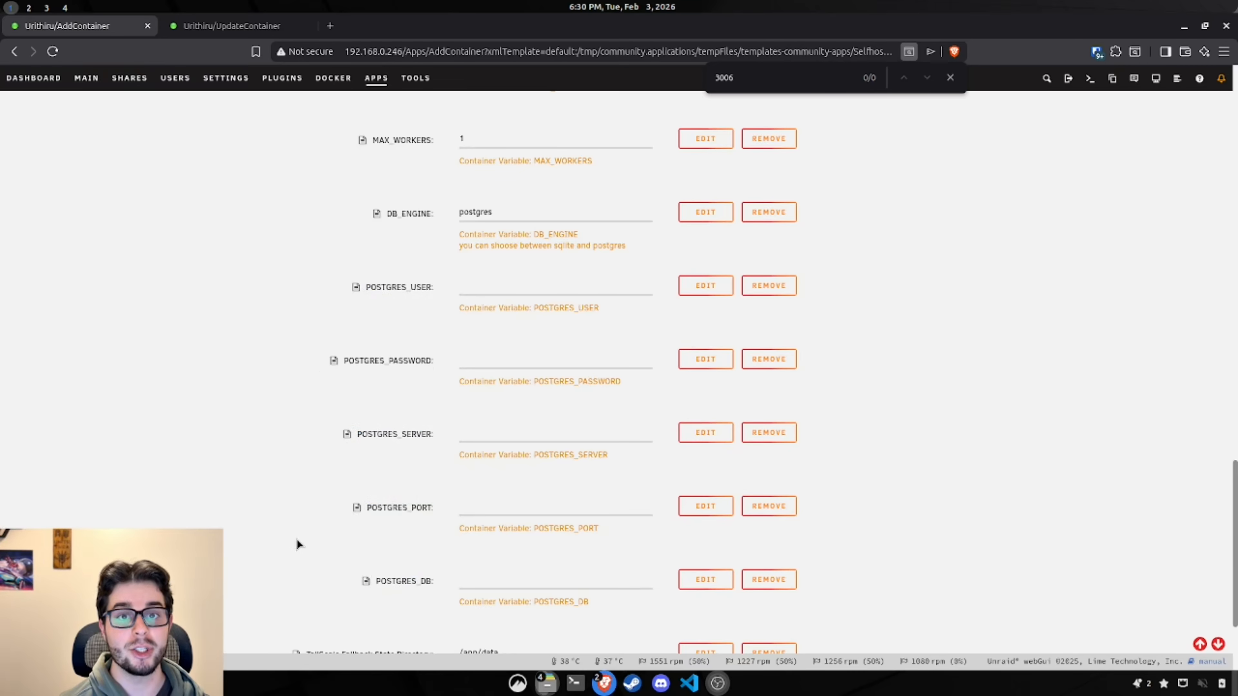
Step: Copy port 5436 and the database password from the PostgreSQL container into POSTGRES_PORT and POSTGRES_PASSWORD
{"action": "left_click", "coordinate": [234, 27]}
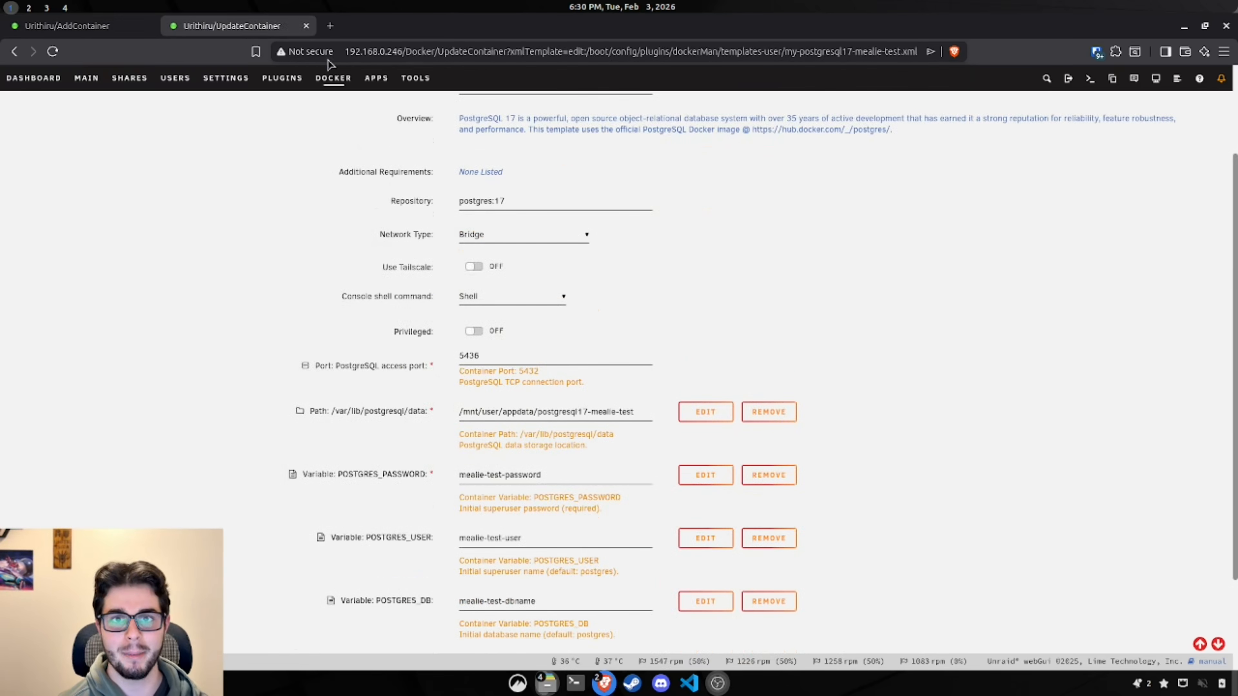
{"action": "scroll", "coordinate": [272, 209], "scroll_direction": "down", "scroll_amount": 3}
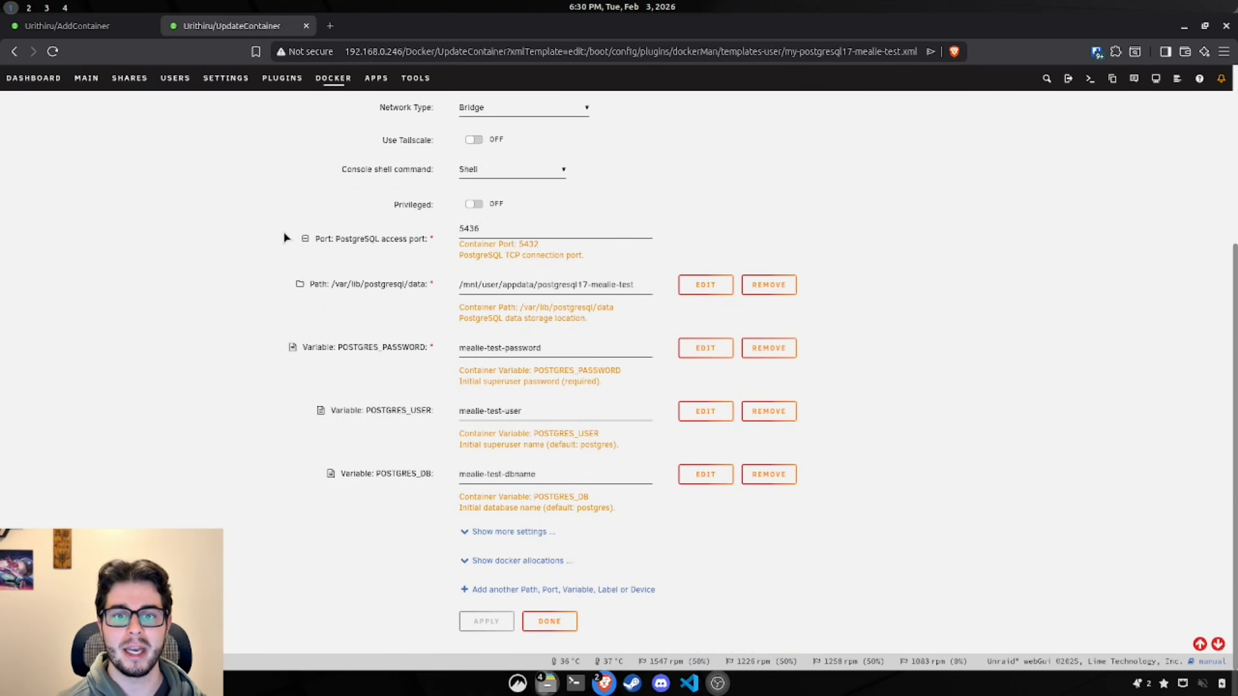
{"action": "double_click", "coordinate": [518, 230]}
{"action": "key", "text": "ctrl+c"}
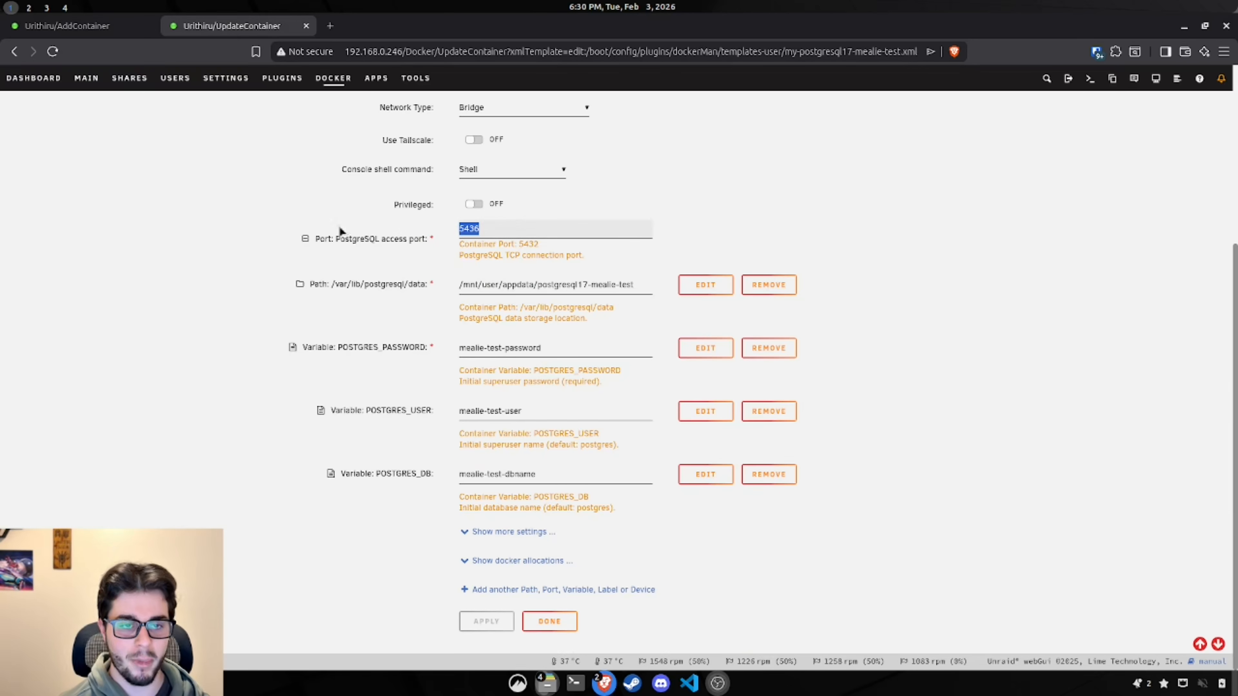
{"action": "left_click", "coordinate": [111, 27]}
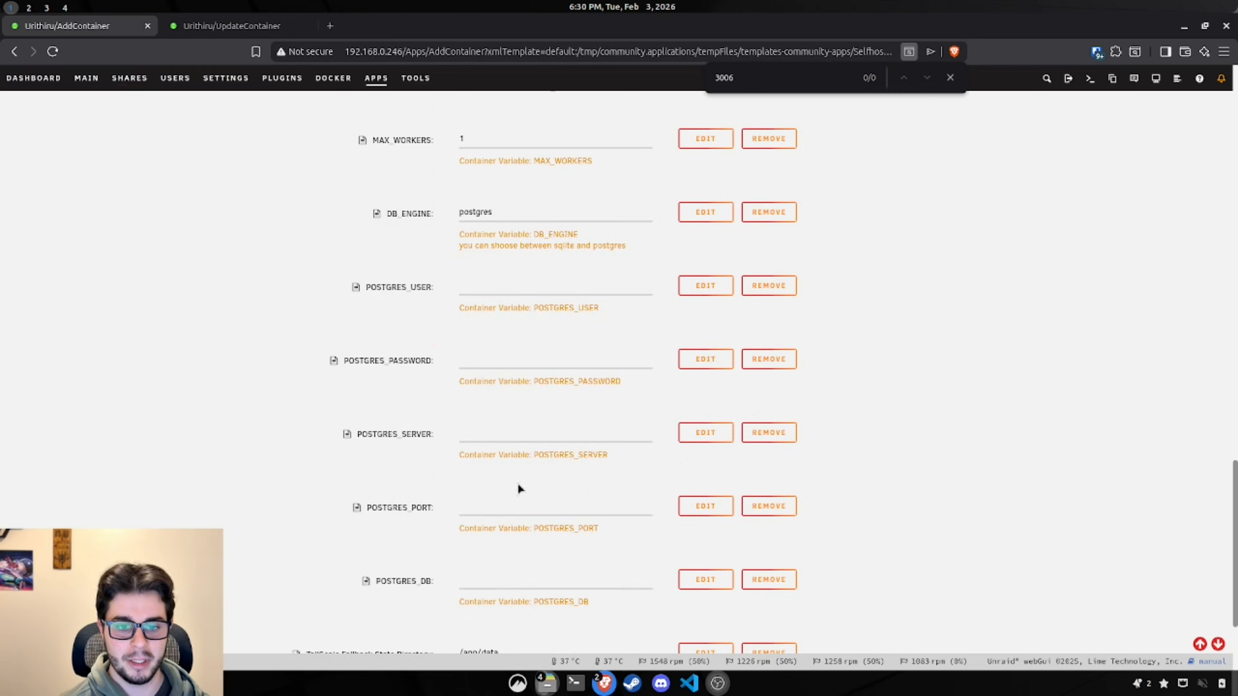
{"action": "left_click", "coordinate": [511, 503]}
{"action": "key", "text": "ctrl+v"}
{"action": "left_click", "coordinate": [232, 26]}
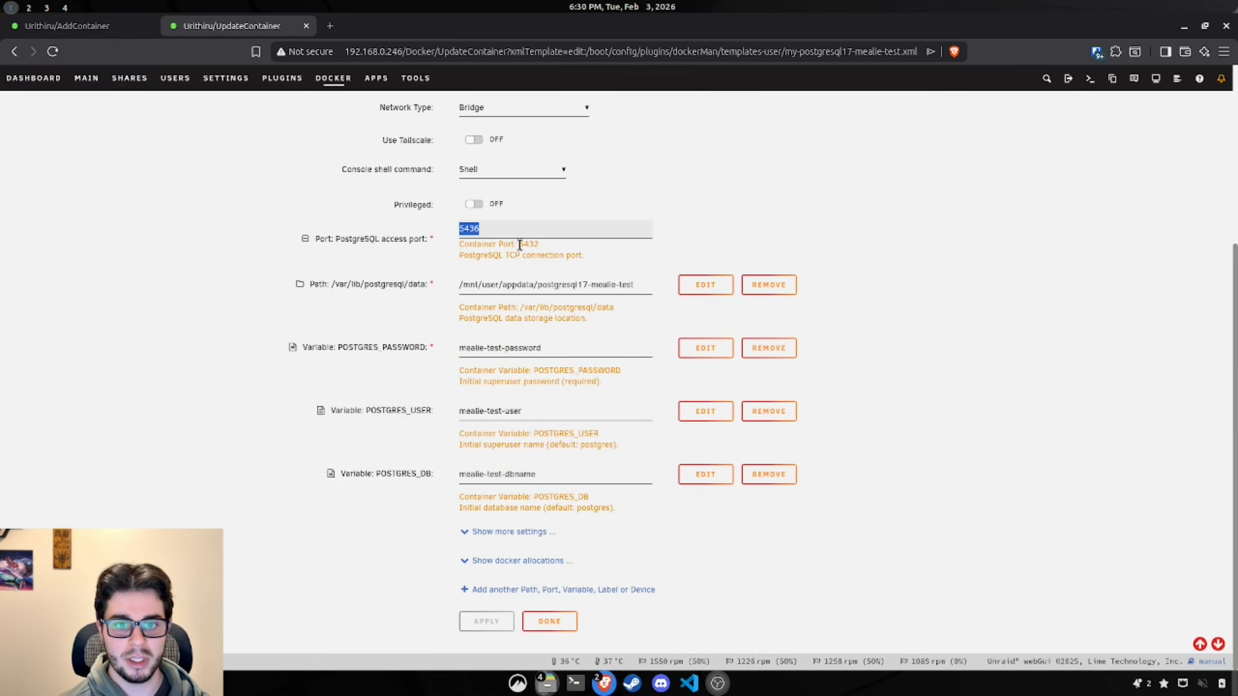
{"action": "triple_click", "coordinate": [570, 347]}
{"action": "key", "text": "ctrl+c"}
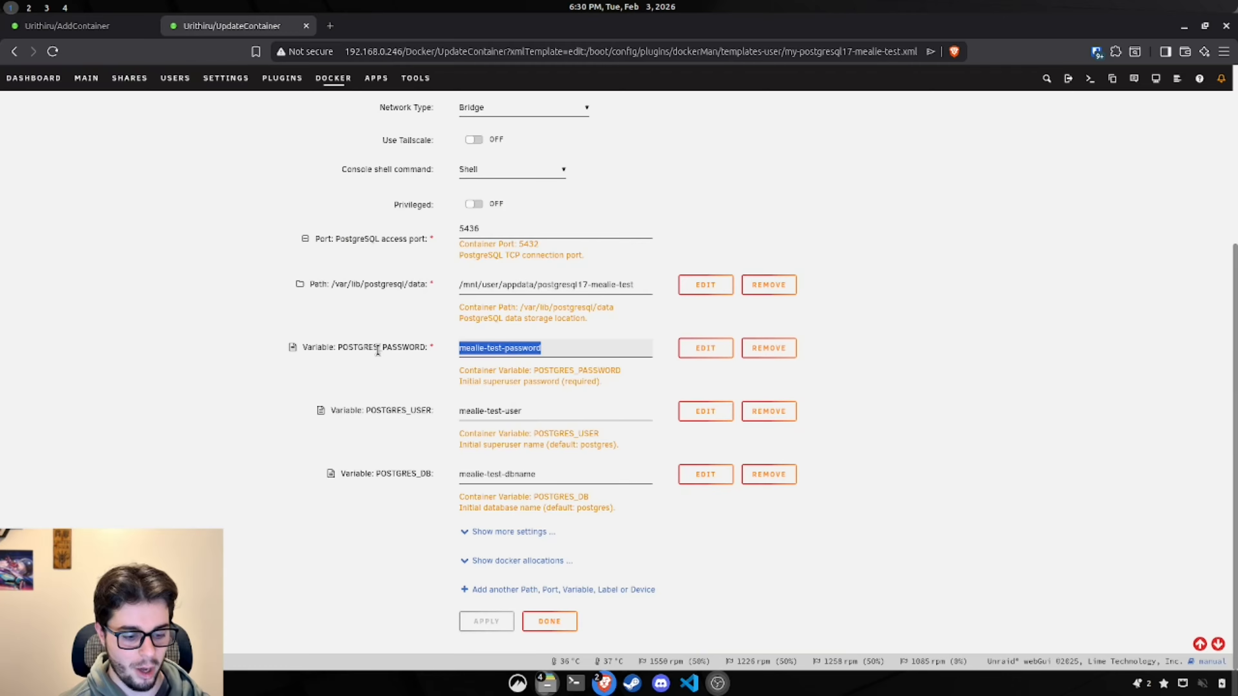
{"action": "left_click", "coordinate": [117, 26]}
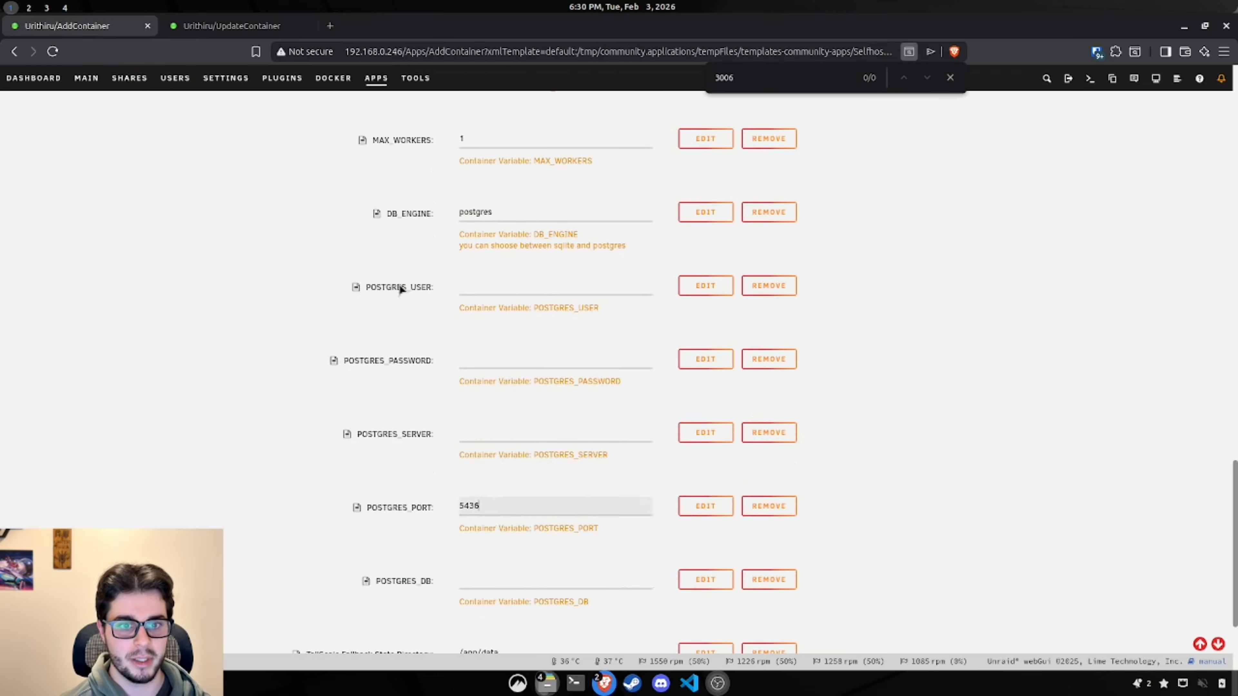
{"action": "left_click", "coordinate": [483, 353]}
{"action": "key", "text": "ctrl+v"}
Step: Fill POSTGRES_USER with mealie-test-user and POSTGRES_DB with mealie-test-dbname from the PostgreSQL container
{"action": "left_click", "coordinate": [259, 27]}
{"action": "triple_click", "coordinate": [558, 409]}
{"action": "key", "text": "ctrl+c"}
{"action": "left_click", "coordinate": [117, 27]}
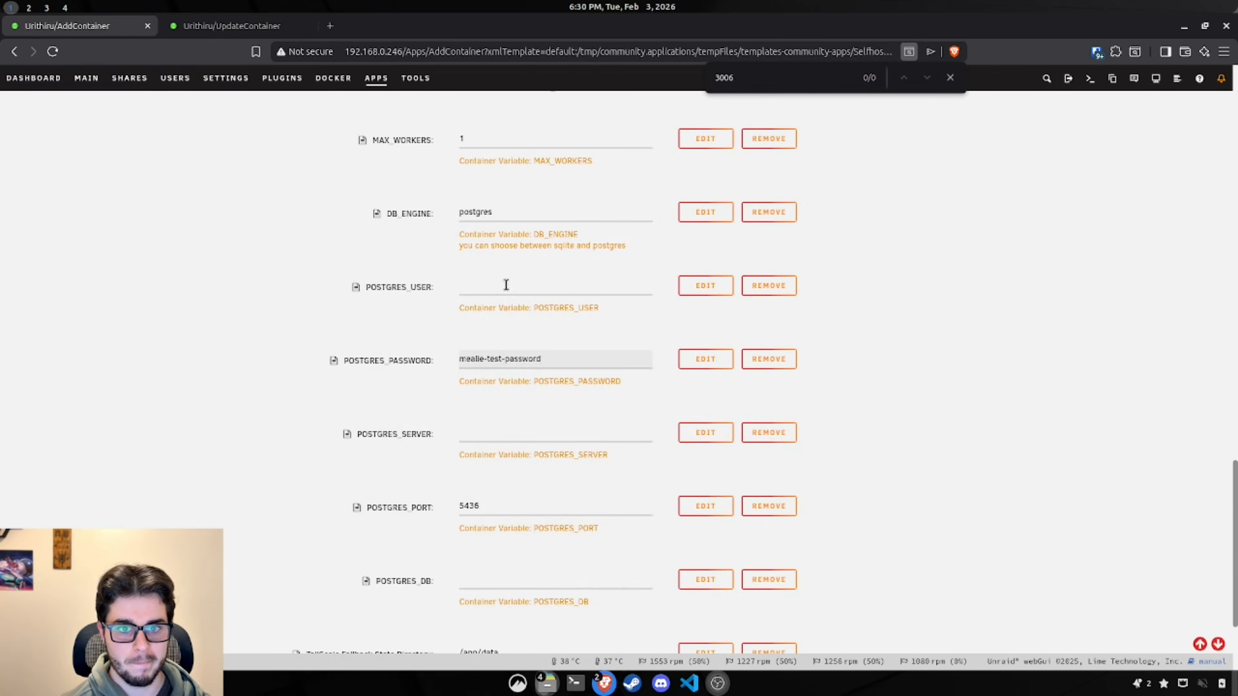
{"action": "left_click", "coordinate": [580, 283]}
{"action": "key", "text": "ctrl+v"}
{"action": "left_click", "coordinate": [232, 27]}
{"action": "triple_click", "coordinate": [567, 473]}
{"action": "key", "text": "ctrl+c"}
{"action": "left_click", "coordinate": [112, 27]}
{"action": "left_click", "coordinate": [497, 583]}
{"action": "key", "text": "ctrl+v"}
Step: Set POSTGRES_SERVER to 192.168.0.246 and confirm the test database's server IP
{"action": "left_click", "coordinate": [516, 431]}
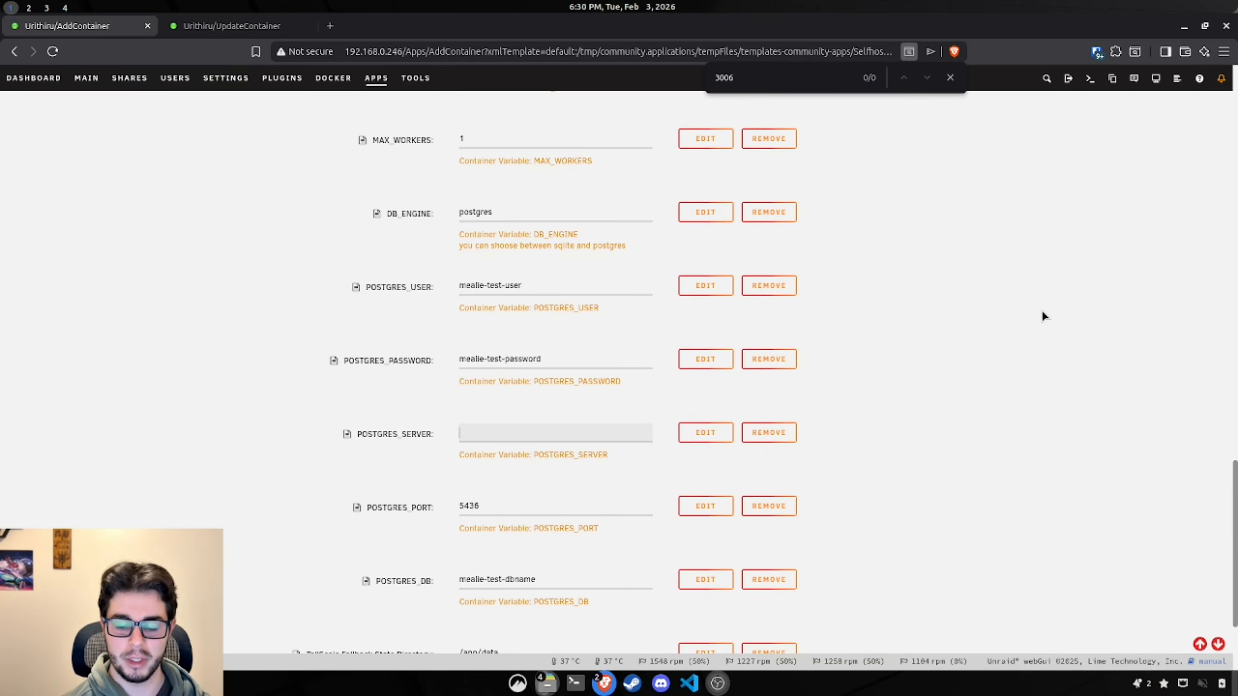
{"action": "type", "text": "192.168"}
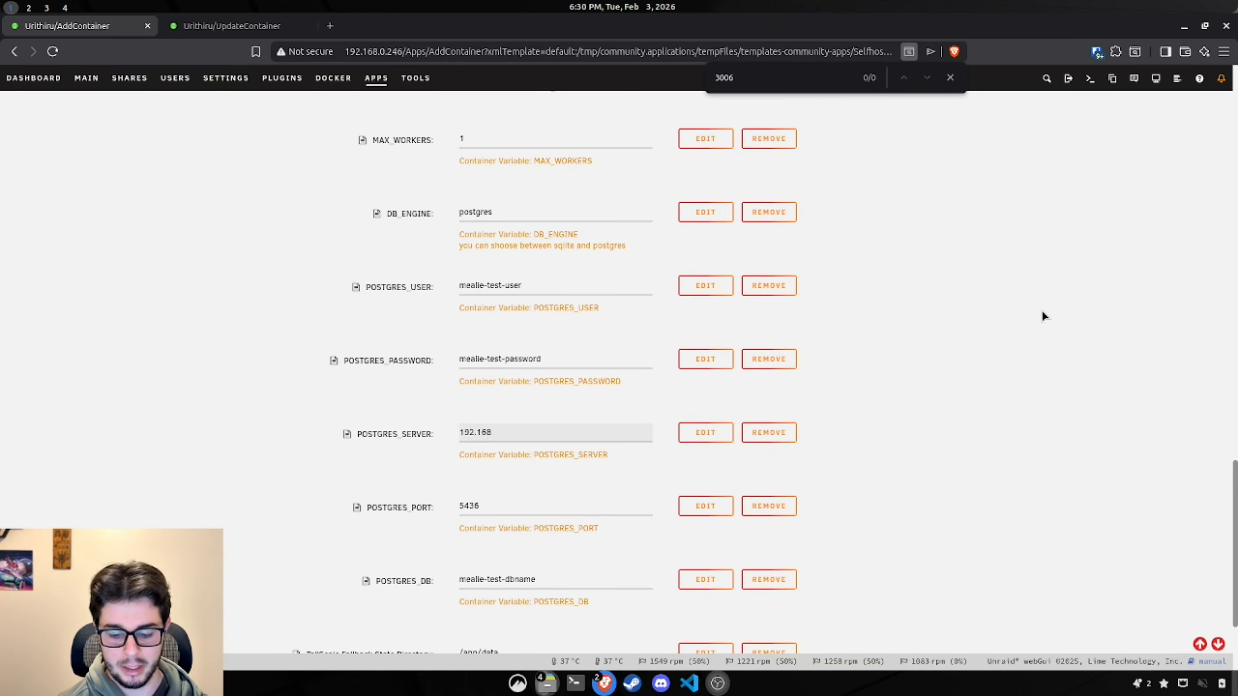
{"action": "type", "text": ".0.246"}
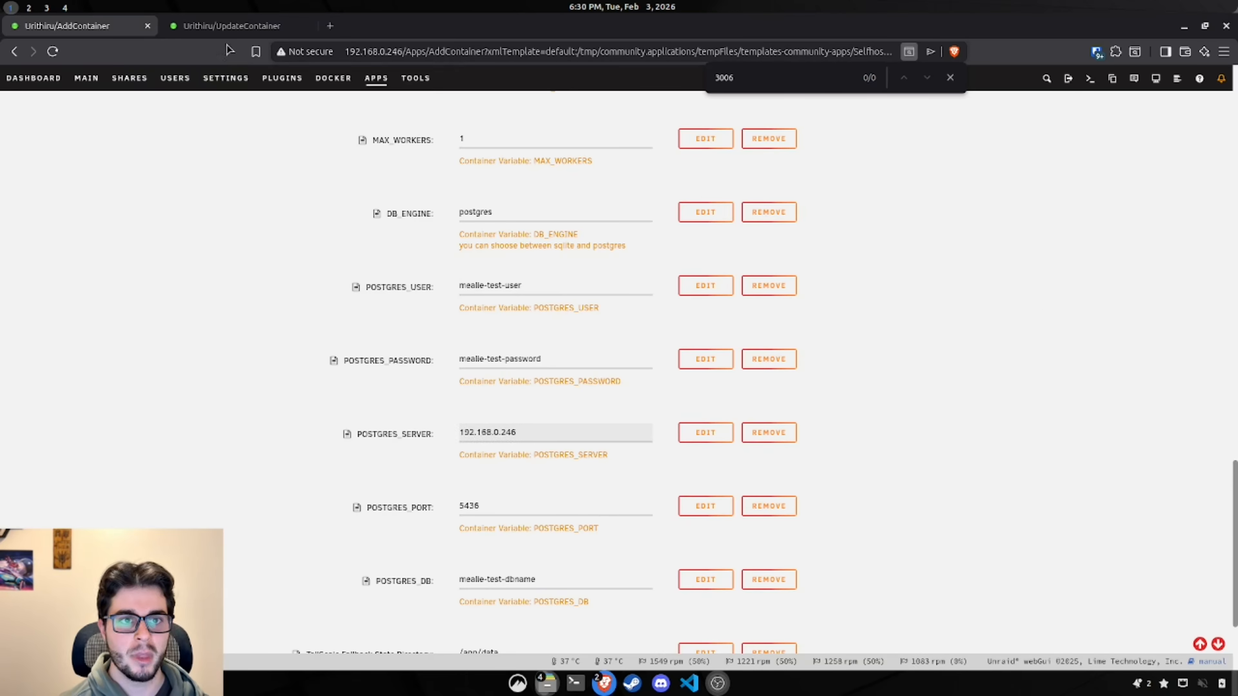
{"action": "left_click", "coordinate": [229, 26]}
{"action": "left_click", "coordinate": [536, 623]}
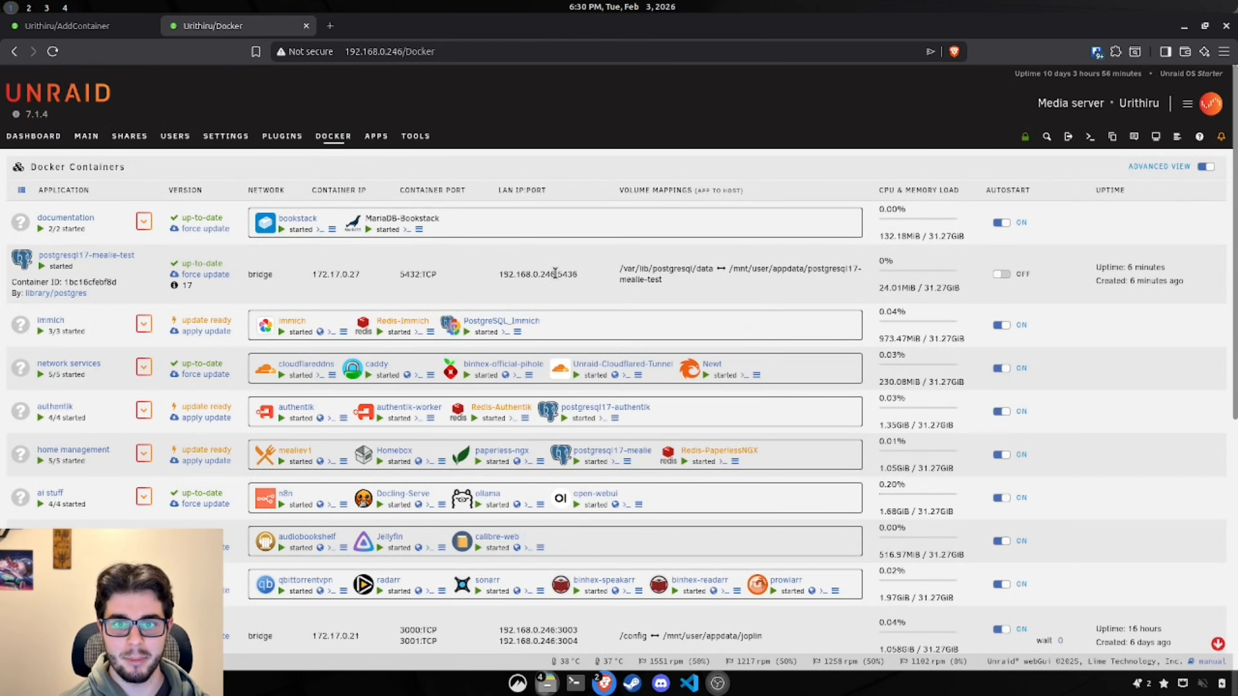
{"action": "left_click_drag", "start_coordinate": [554, 272], "coordinate": [498, 274]}
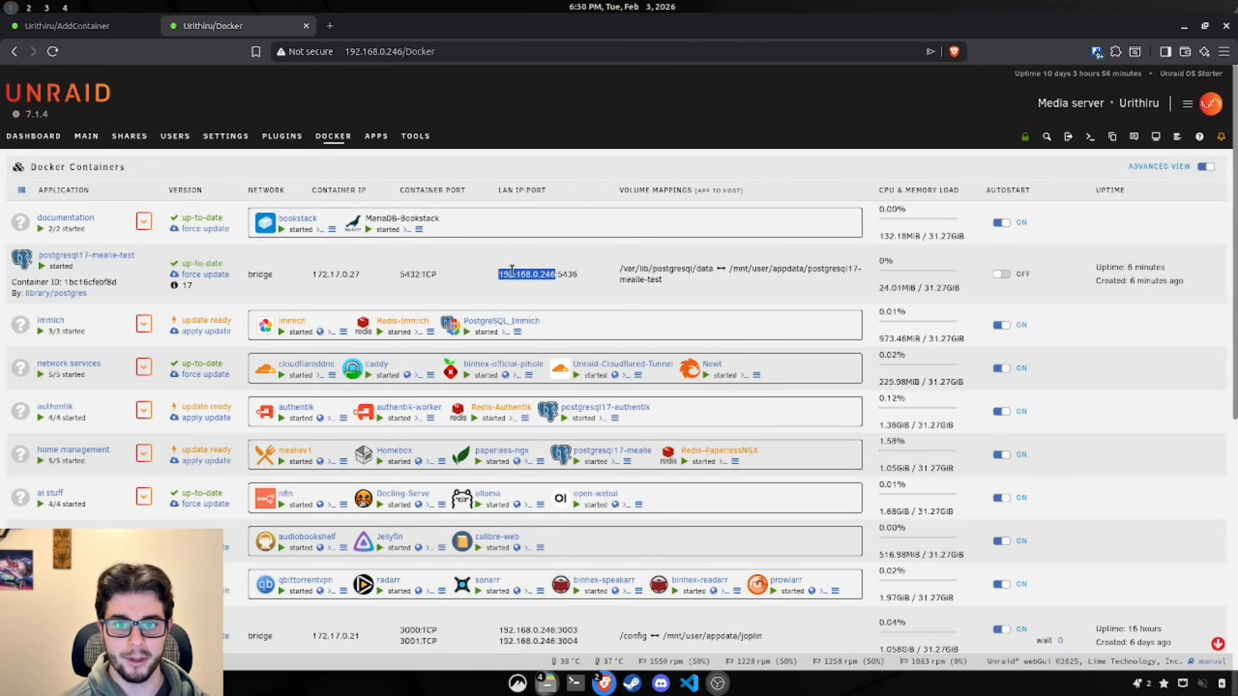
{"action": "left_click", "coordinate": [69, 26]}
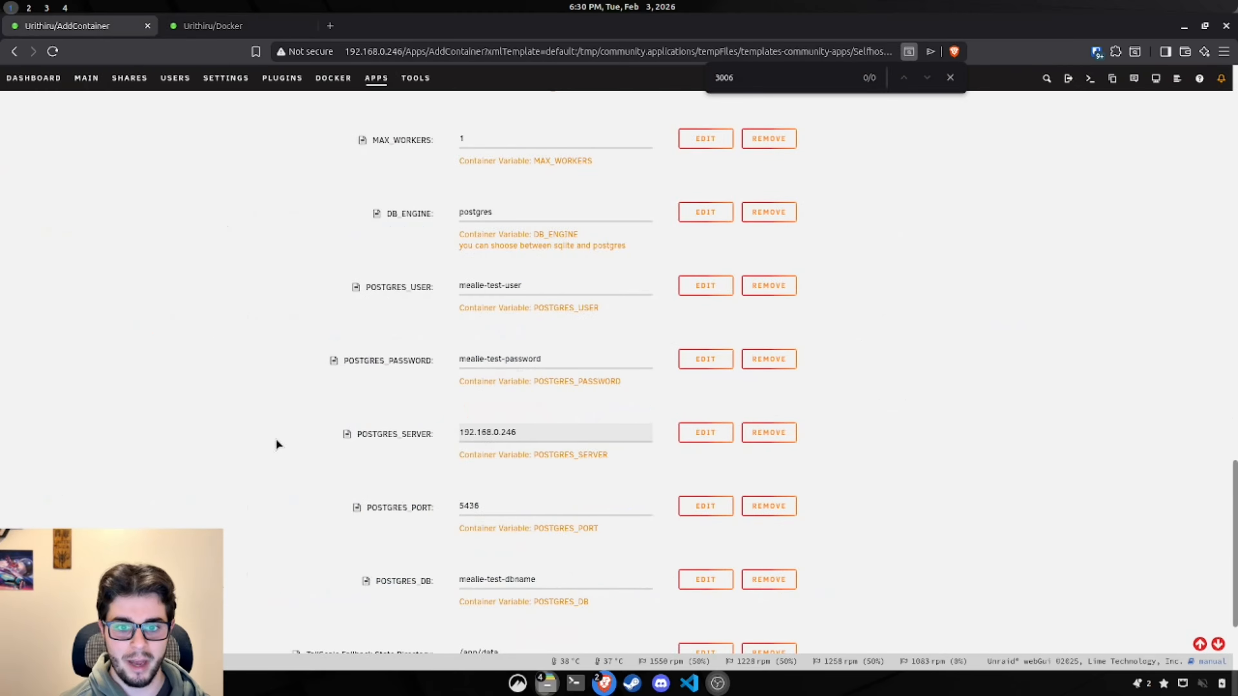
{"action": "scroll", "coordinate": [206, 389], "scroll_direction": "down", "scroll_amount": 3}
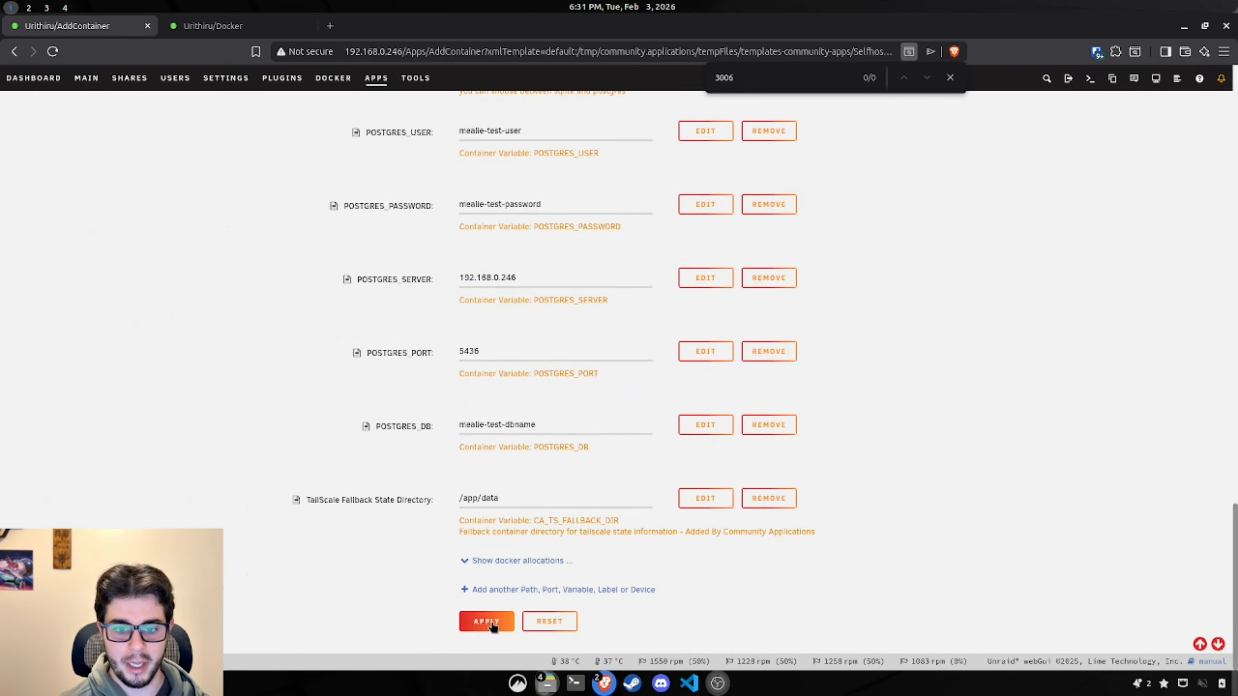
Step: Apply the mealiev1-test container, then launch its WebUI from the Docker container list
{"action": "left_click", "coordinate": [490, 623]}
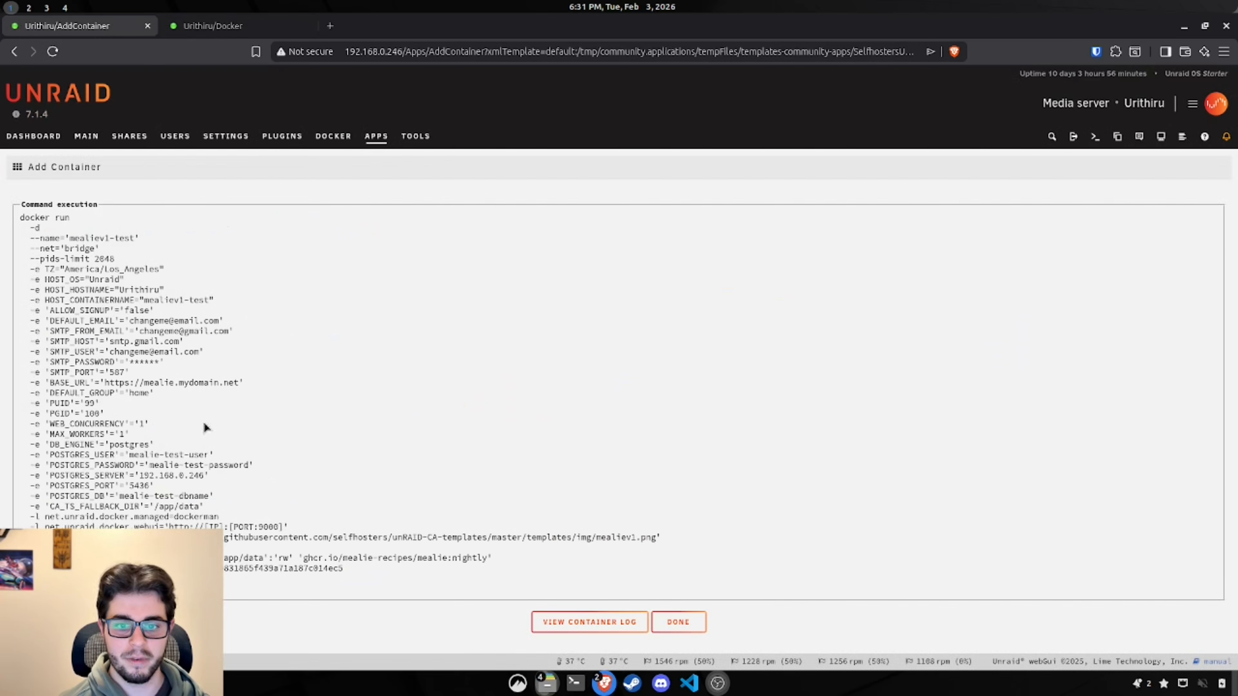
{"action": "left_click", "coordinate": [689, 625]}
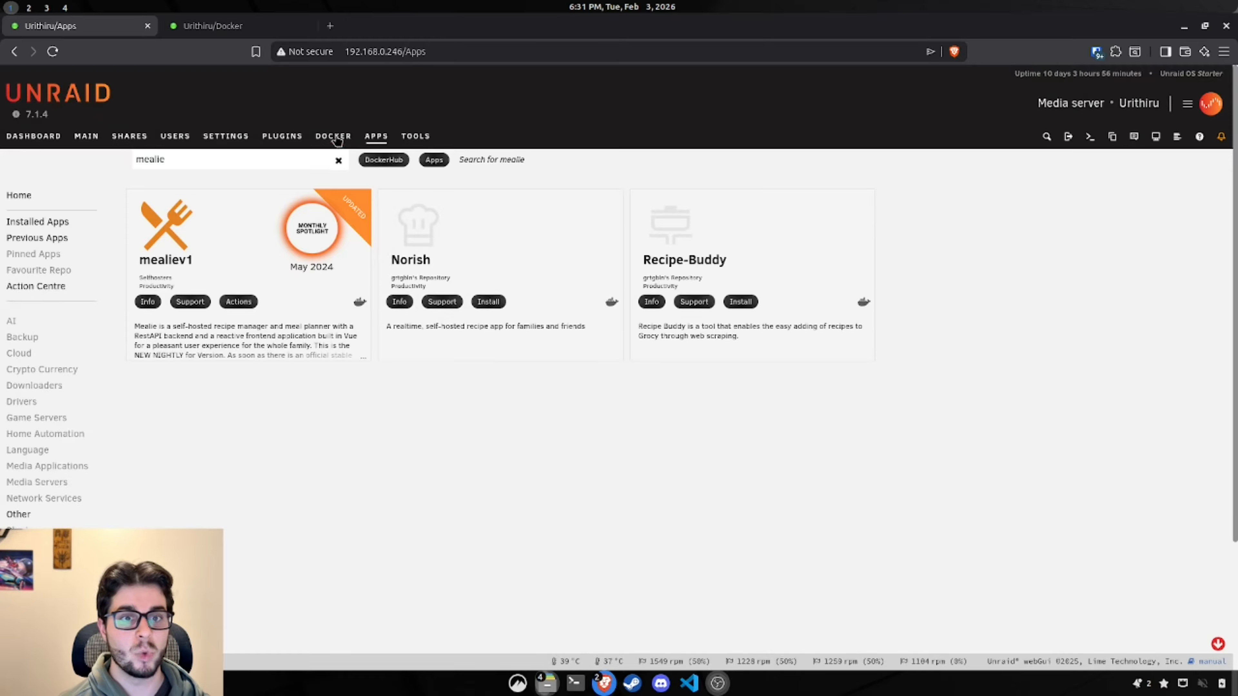
{"action": "left_click", "coordinate": [336, 137]}
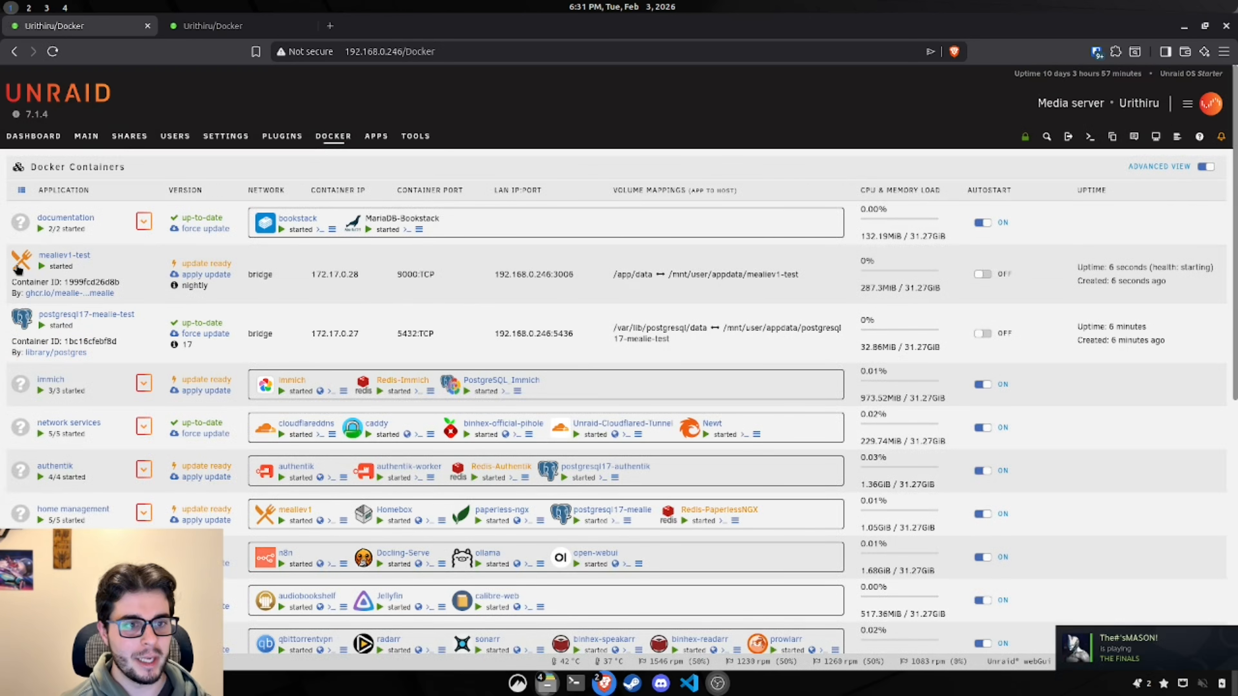
{"action": "left_click", "coordinate": [18, 268]}
{"action": "left_click", "coordinate": [34, 291]}
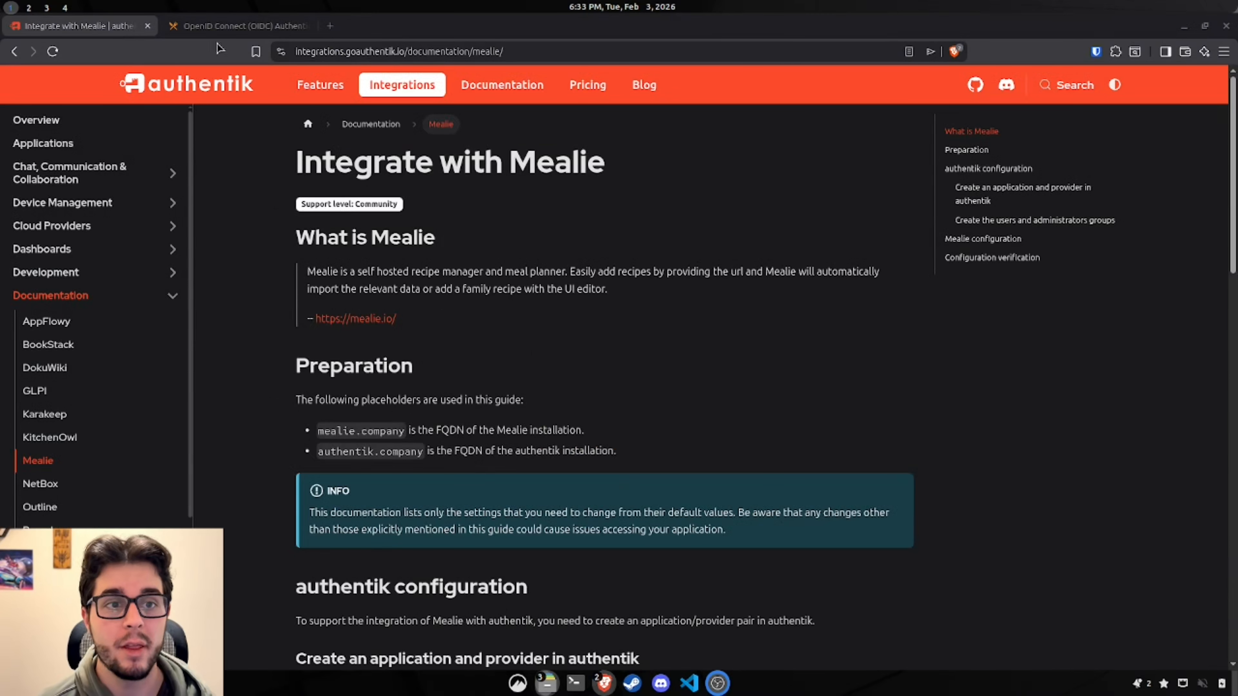
Step: Compare the Mealie OIDC docs with authentik's Integrate with Mealie guide, reading through its setup steps
{"action": "left_click", "coordinate": [224, 27]}
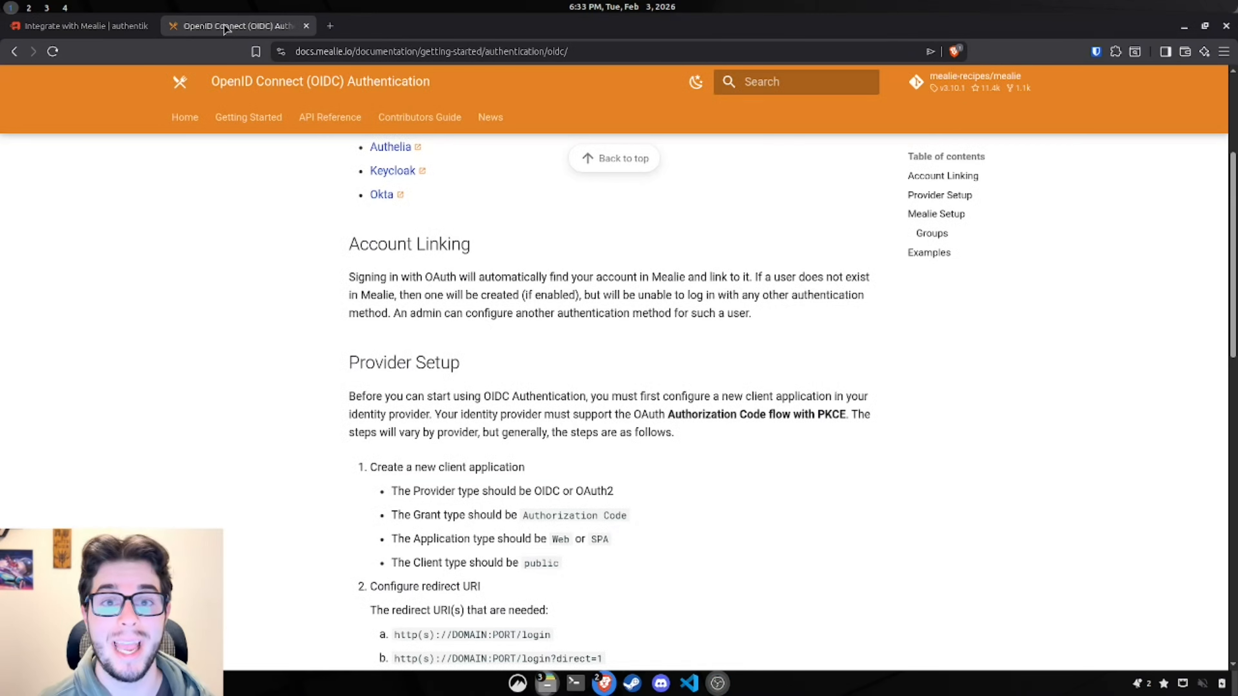
{"action": "left_click", "coordinate": [113, 25]}
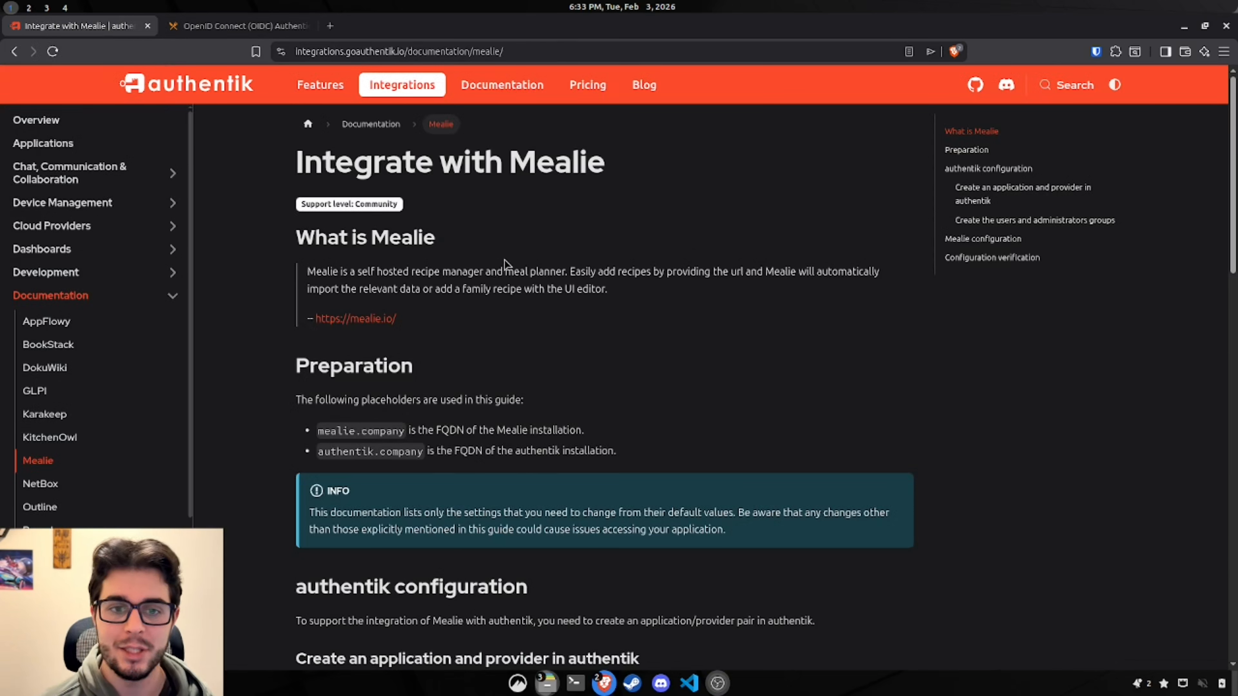
{"action": "scroll", "coordinate": [499, 355], "scroll_direction": "down", "scroll_amount": 2}
{"action": "scroll", "coordinate": [500, 355], "scroll_direction": "down", "scroll_amount": 7}
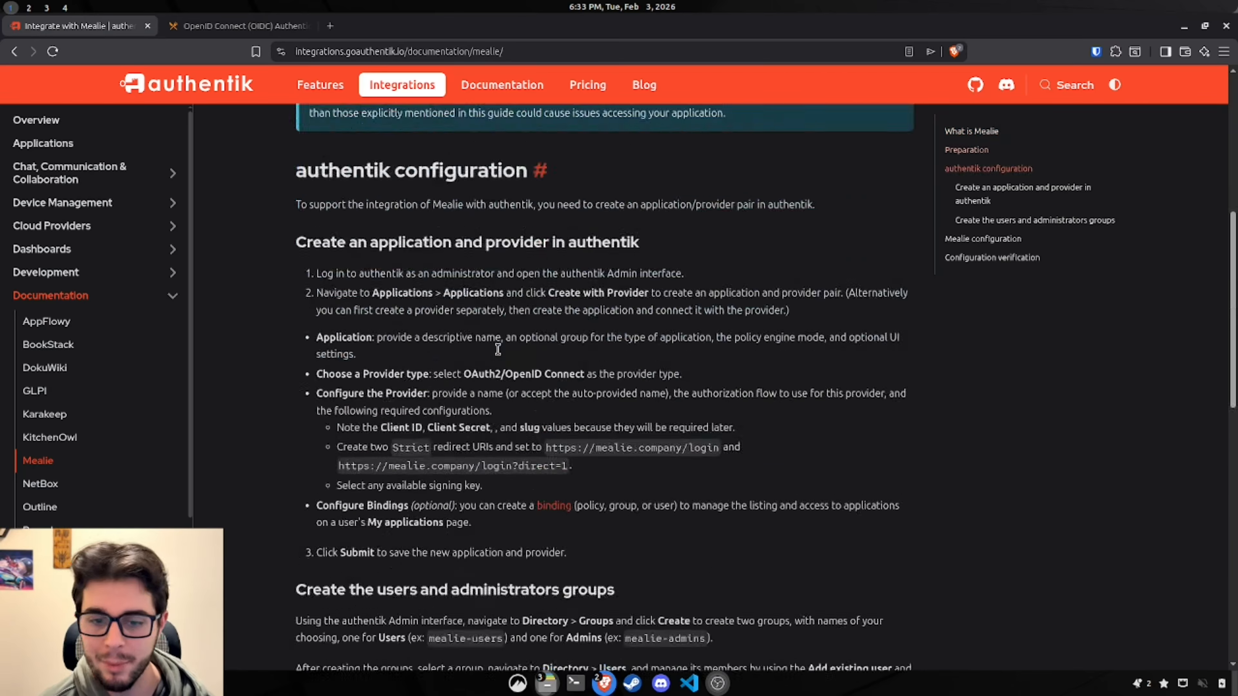
{"action": "scroll", "coordinate": [518, 406], "scroll_direction": "up", "scroll_amount": 9}
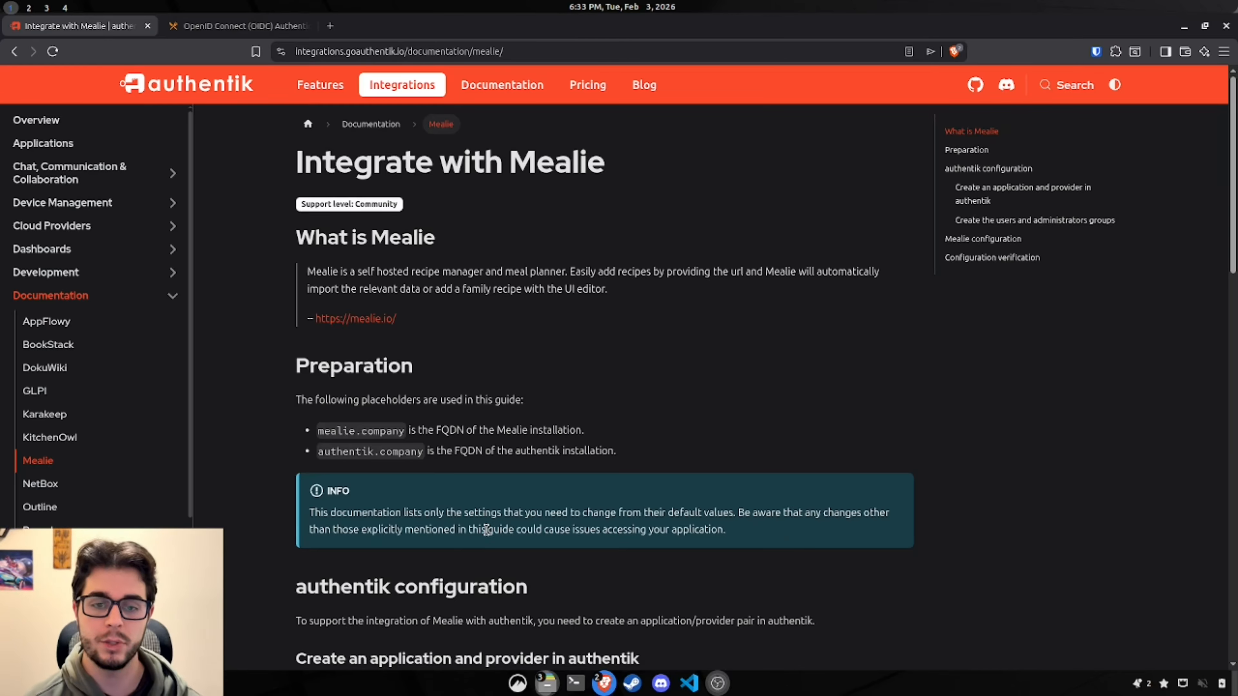
{"action": "scroll", "coordinate": [500, 355], "scroll_direction": "down", "scroll_amount": 4}
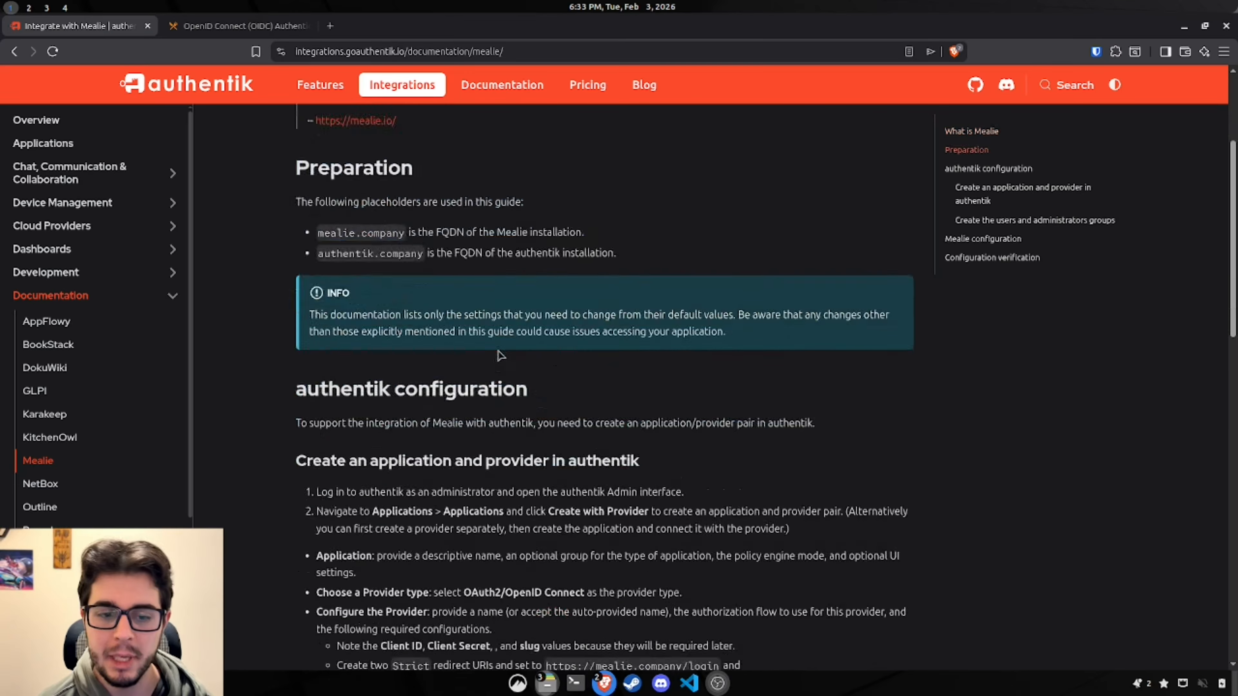
{"action": "scroll", "coordinate": [498, 351], "scroll_direction": "down", "scroll_amount": 7}
{"action": "scroll", "coordinate": [493, 358], "scroll_direction": "up", "scroll_amount": 11}
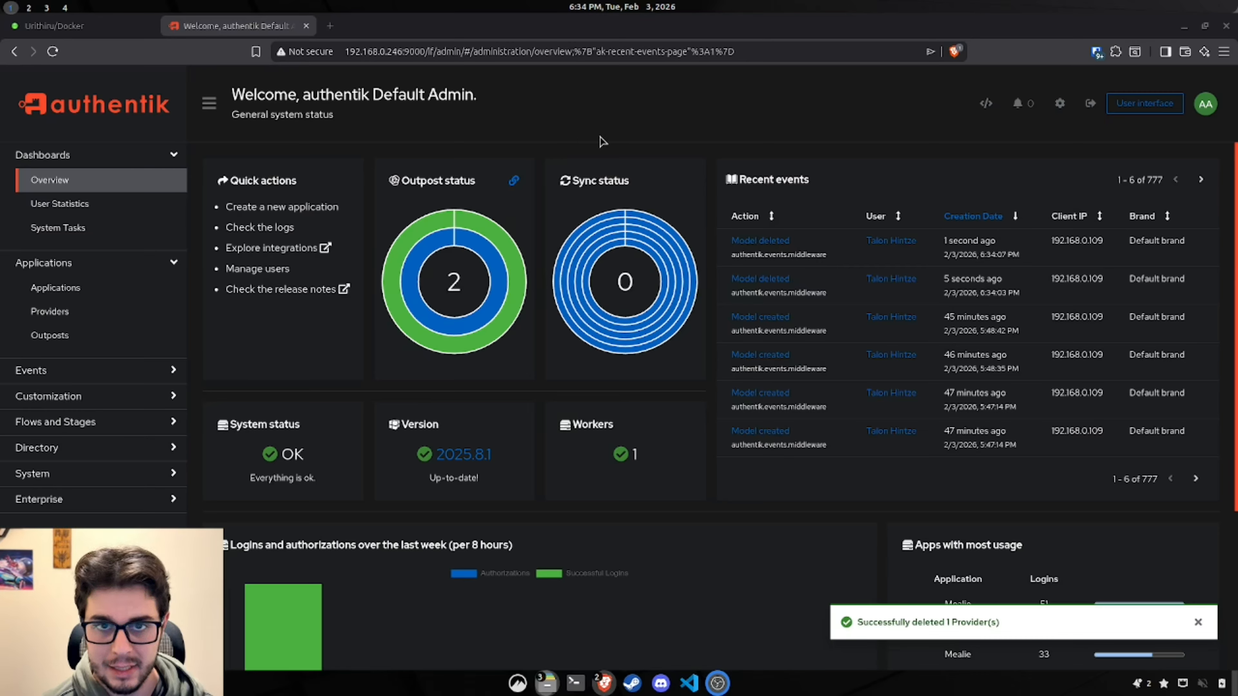
Step: Start a new application with provider named mealie-test
{"action": "left_click", "coordinate": [128, 287]}
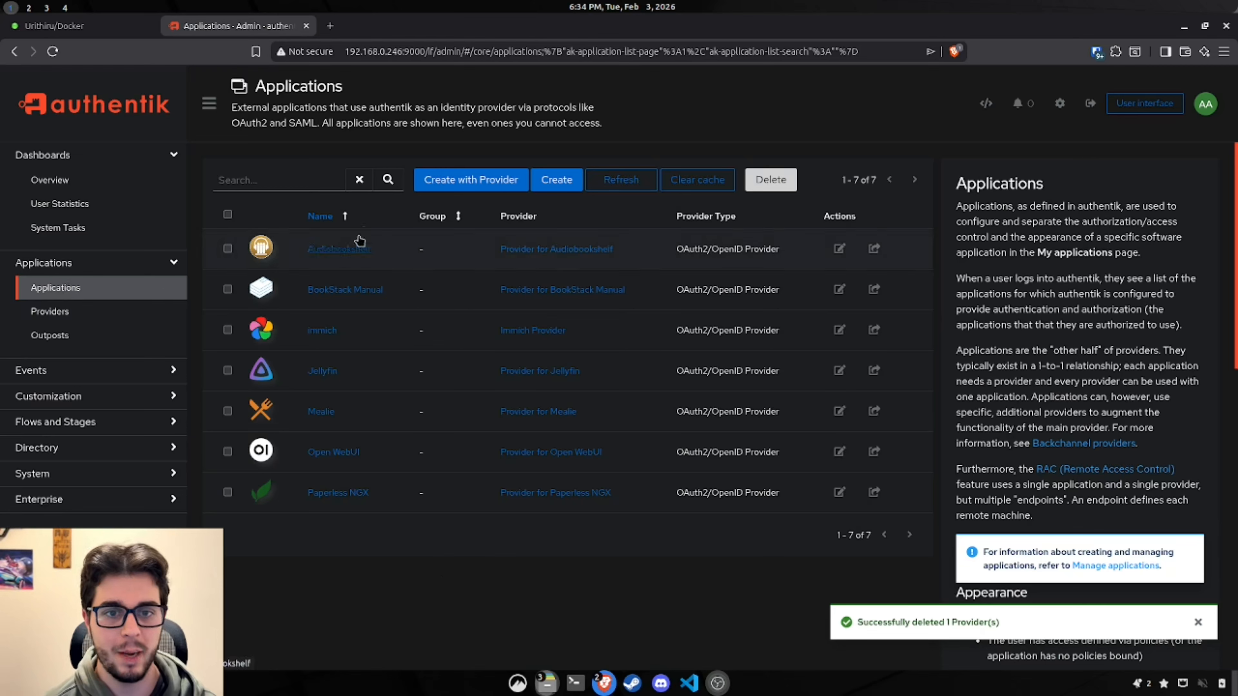
{"action": "left_click", "coordinate": [477, 188]}
{"action": "left_click", "coordinate": [650, 276]}
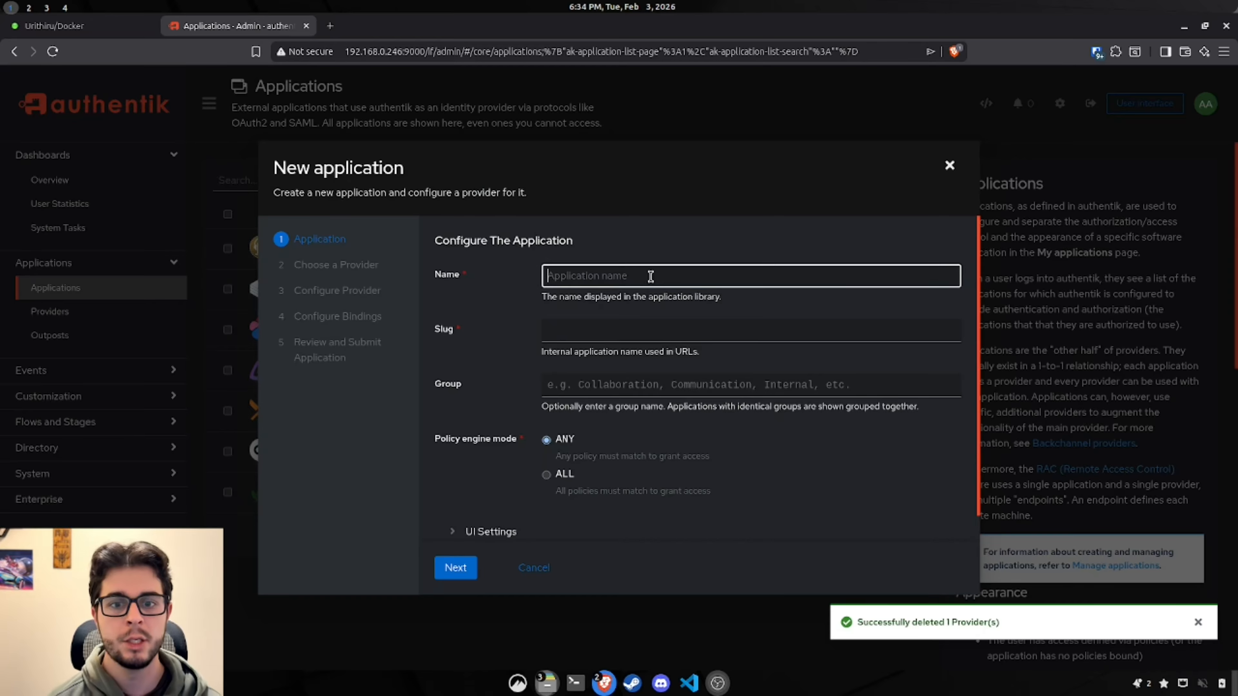
{"action": "type", "text": "me"}
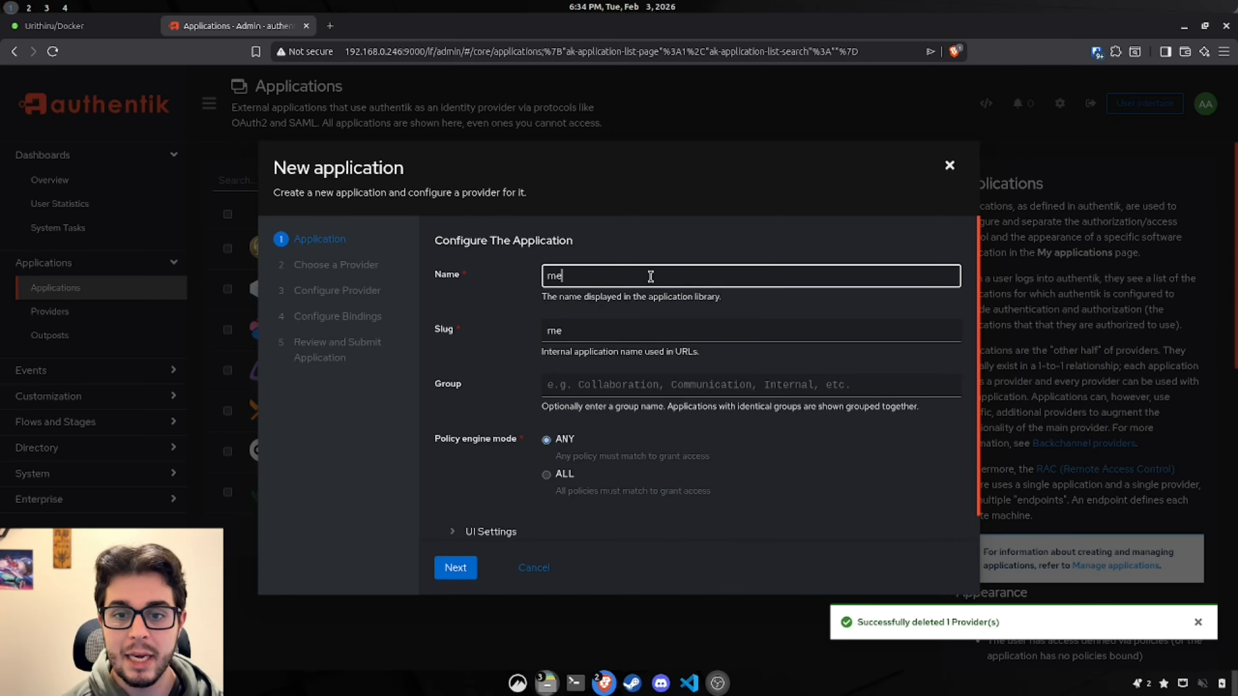
{"action": "type", "text": "alie-test"}
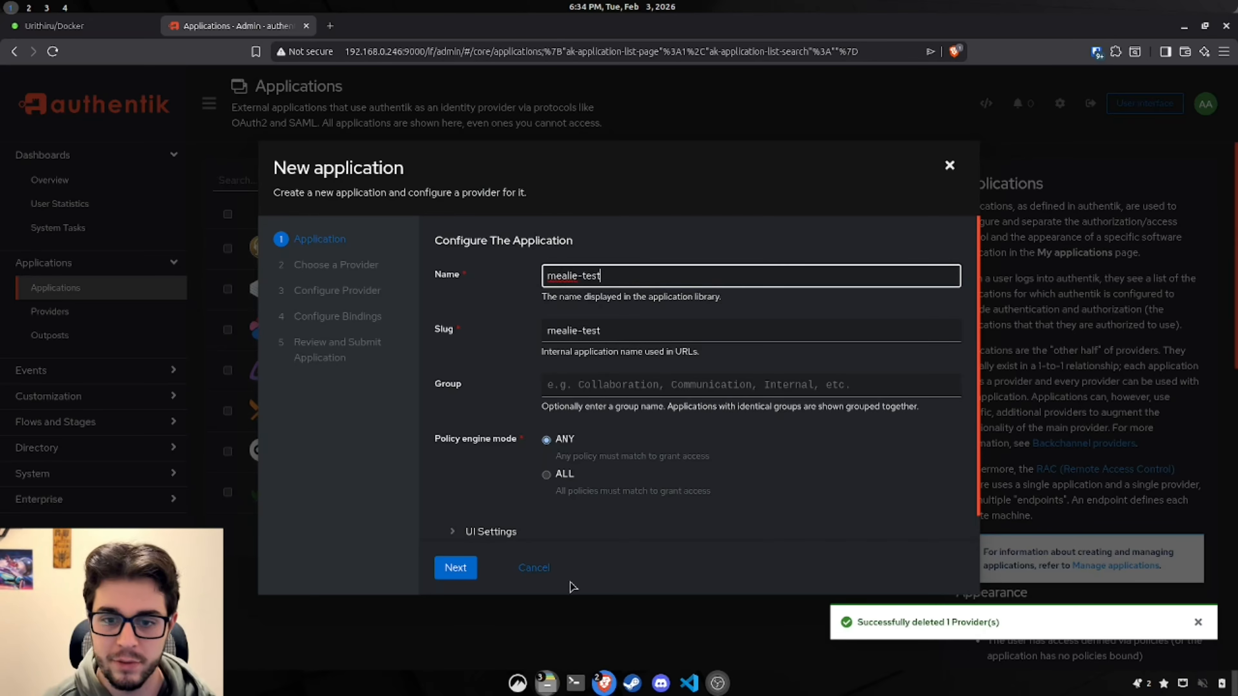
{"action": "scroll", "coordinate": [518, 439], "scroll_direction": "down", "scroll_amount": 1}
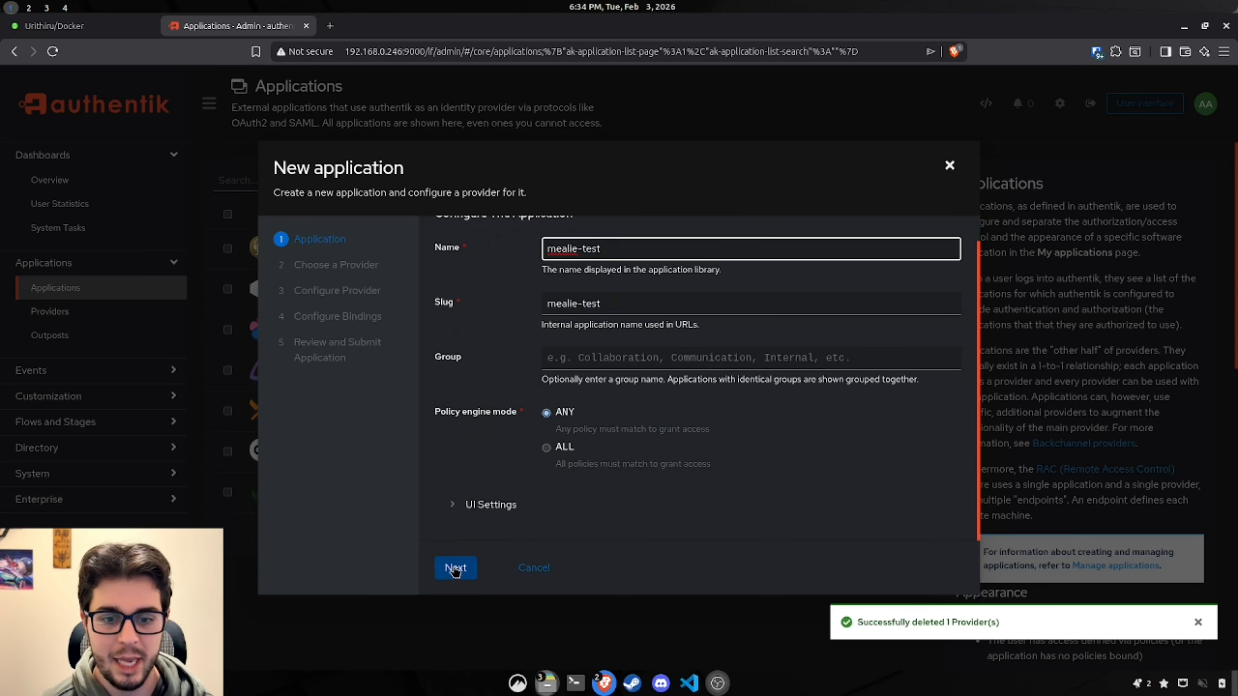
{"action": "left_click", "coordinate": [455, 568]}
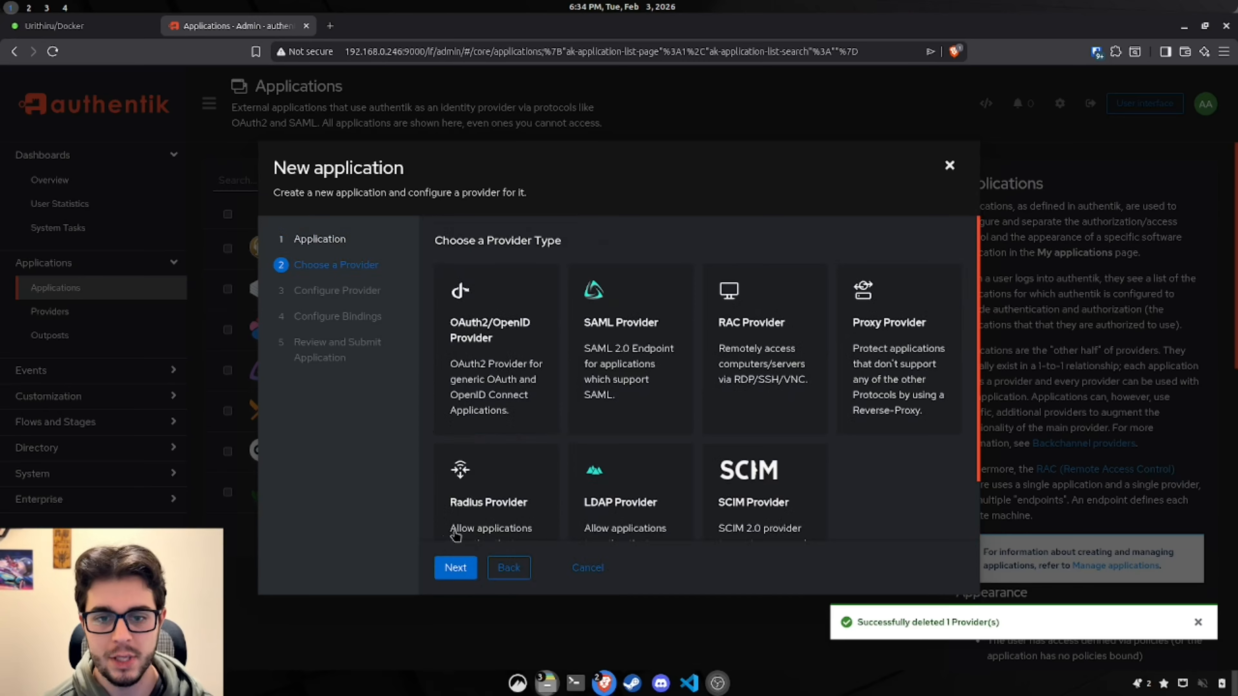
Step: Choose the OAuth2/OpenID provider type with the implicit-consent authorization flow
{"action": "left_click", "coordinate": [493, 415]}
{"action": "left_click", "coordinate": [456, 569]}
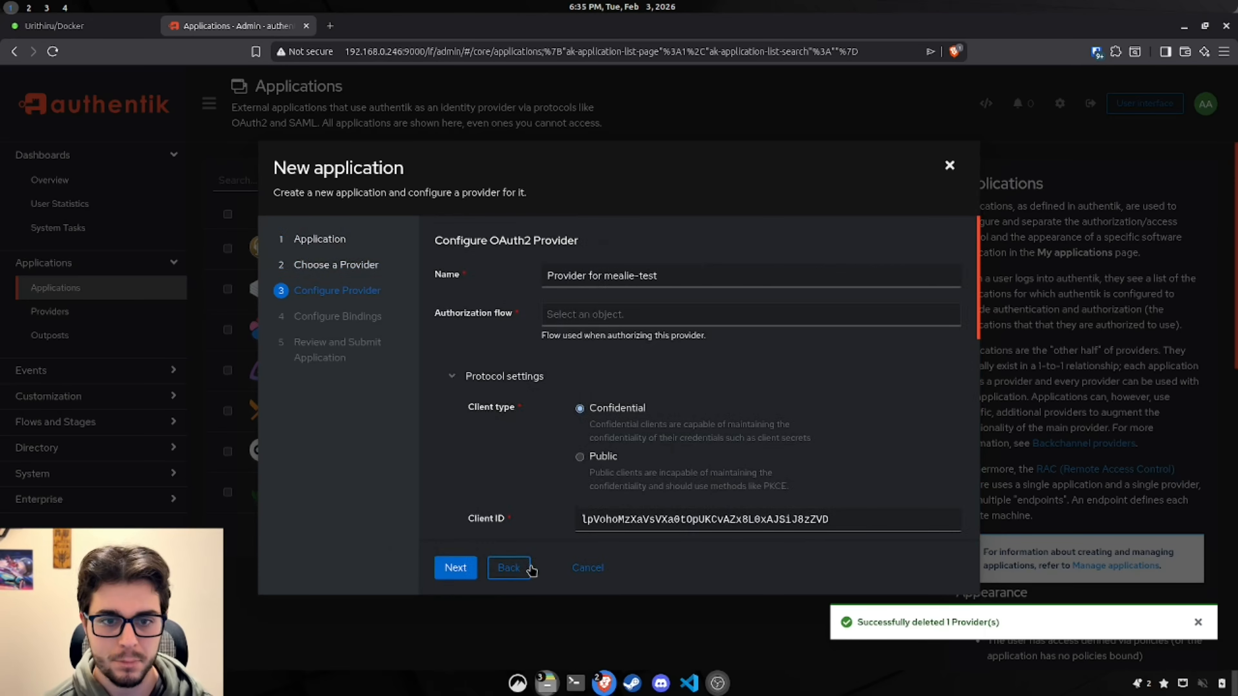
{"action": "left_click", "coordinate": [606, 312]}
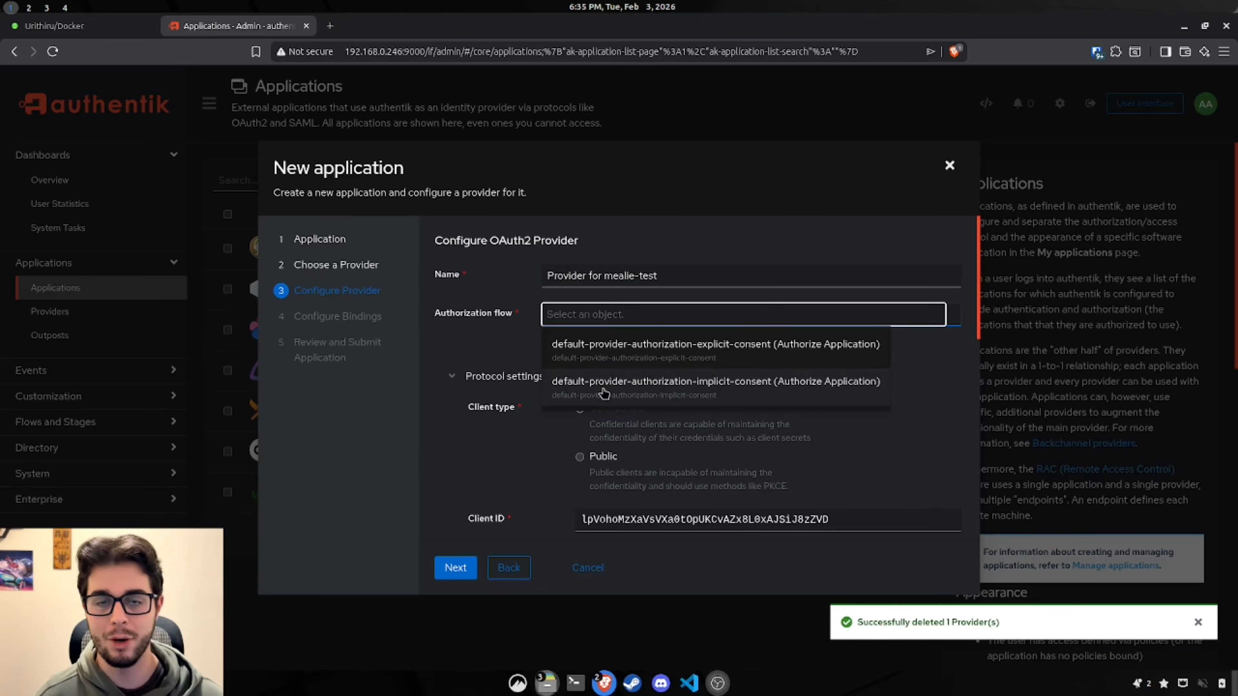
{"action": "left_click", "coordinate": [605, 388]}
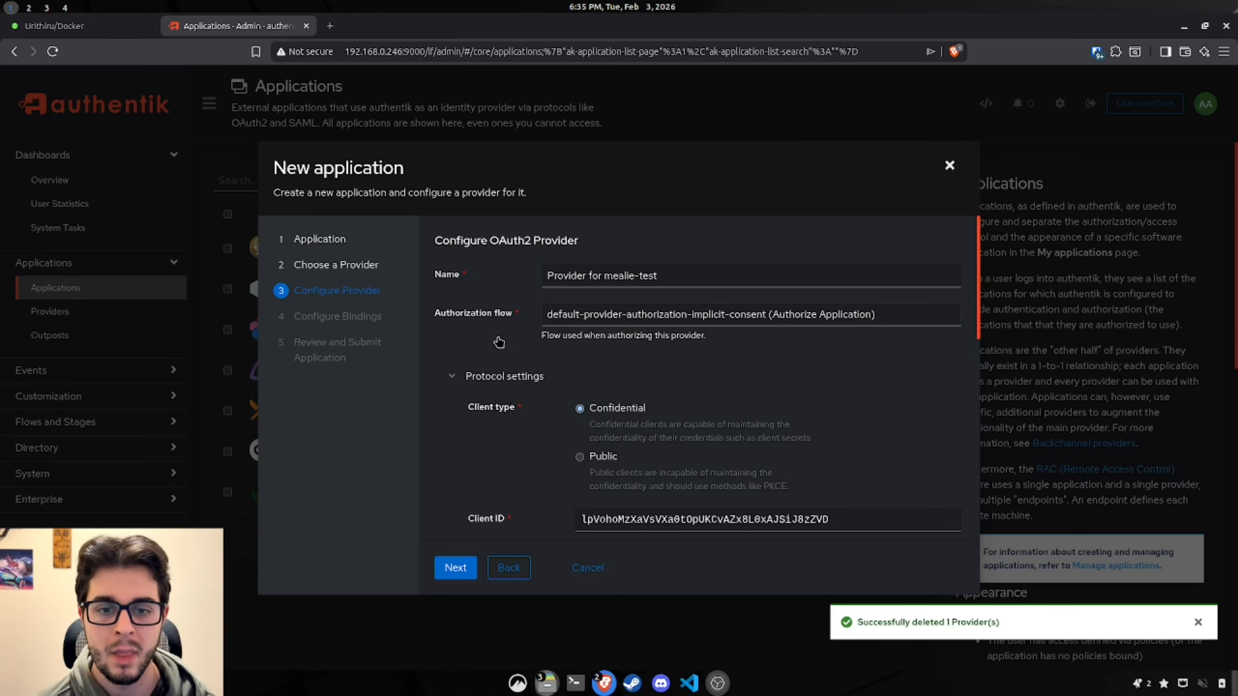
Step: Add two redirect URIs for the mealie.company login and direct-login paths
{"action": "scroll", "coordinate": [446, 354], "scroll_direction": "down", "scroll_amount": 3}
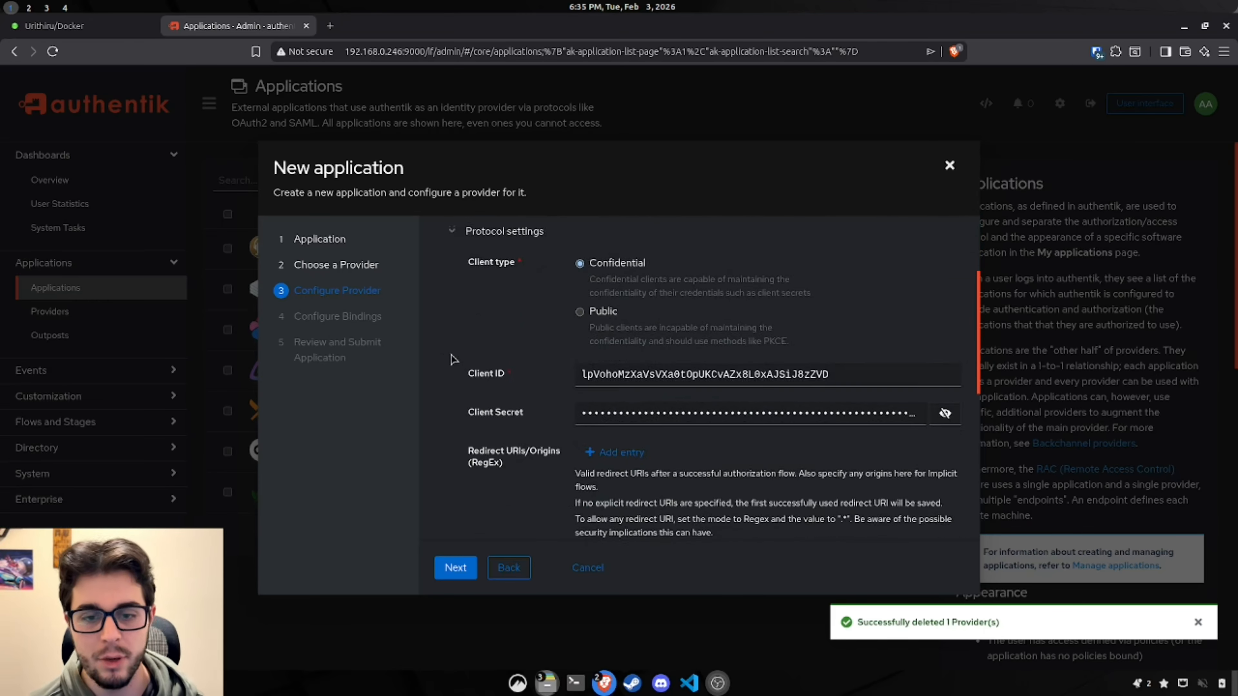
{"action": "scroll", "coordinate": [451, 360], "scroll_direction": "down", "scroll_amount": 2}
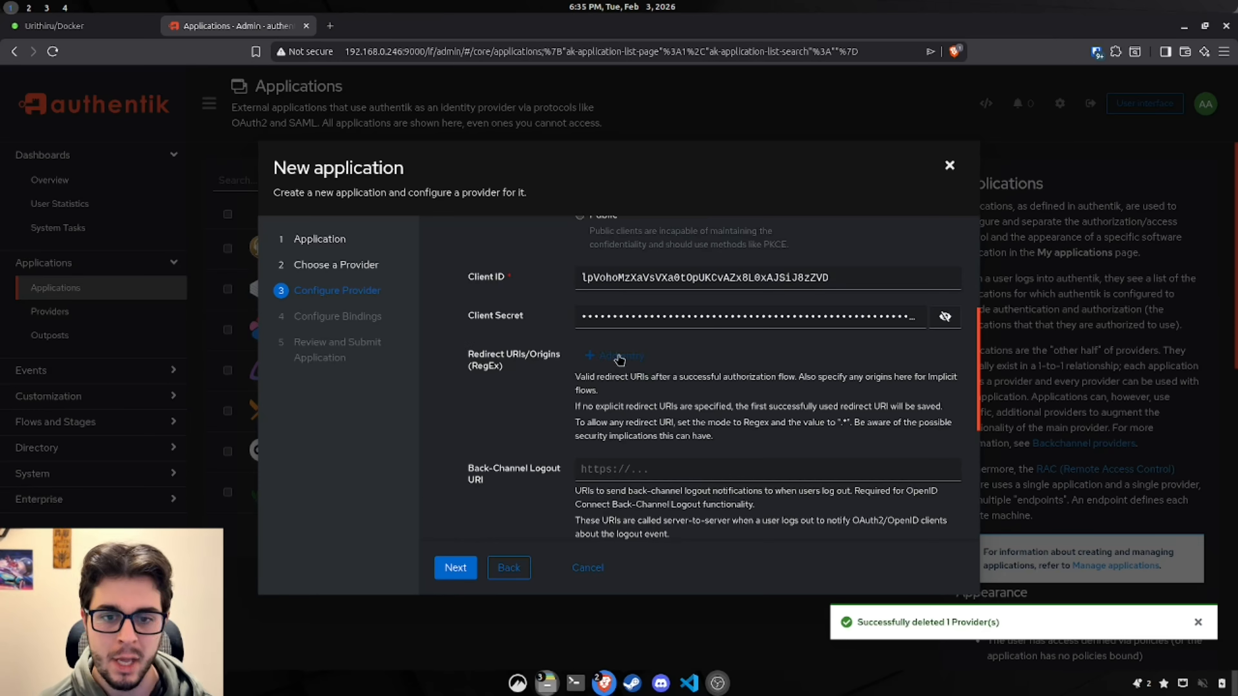
{"action": "left_click", "coordinate": [596, 361]}
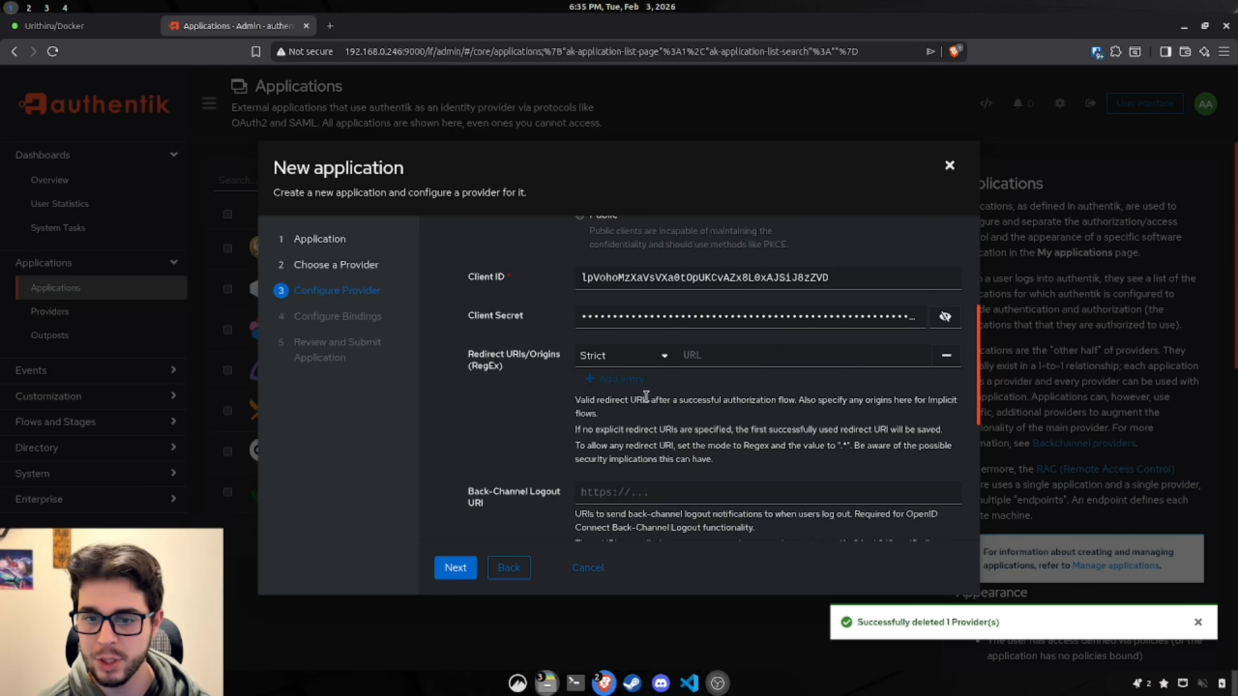
{"action": "left_click", "coordinate": [619, 381]}
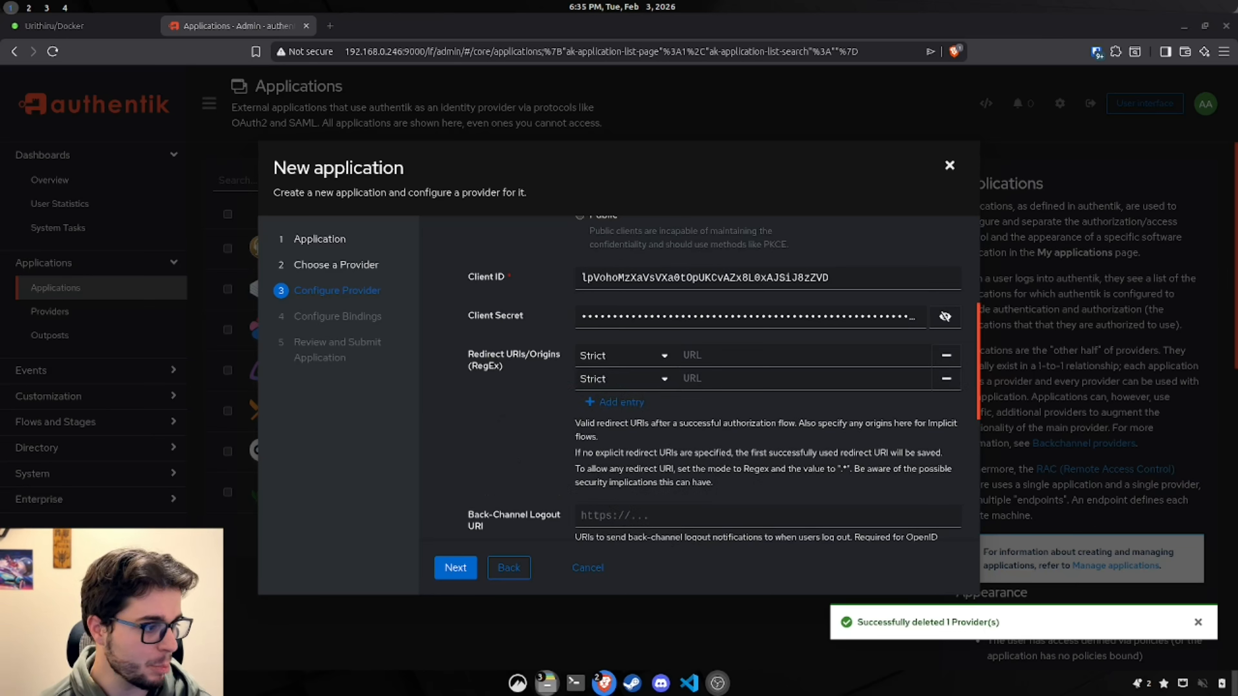
{"action": "left_click", "coordinate": [788, 355]}
{"action": "type", "text": "https://mealie.company/login"}
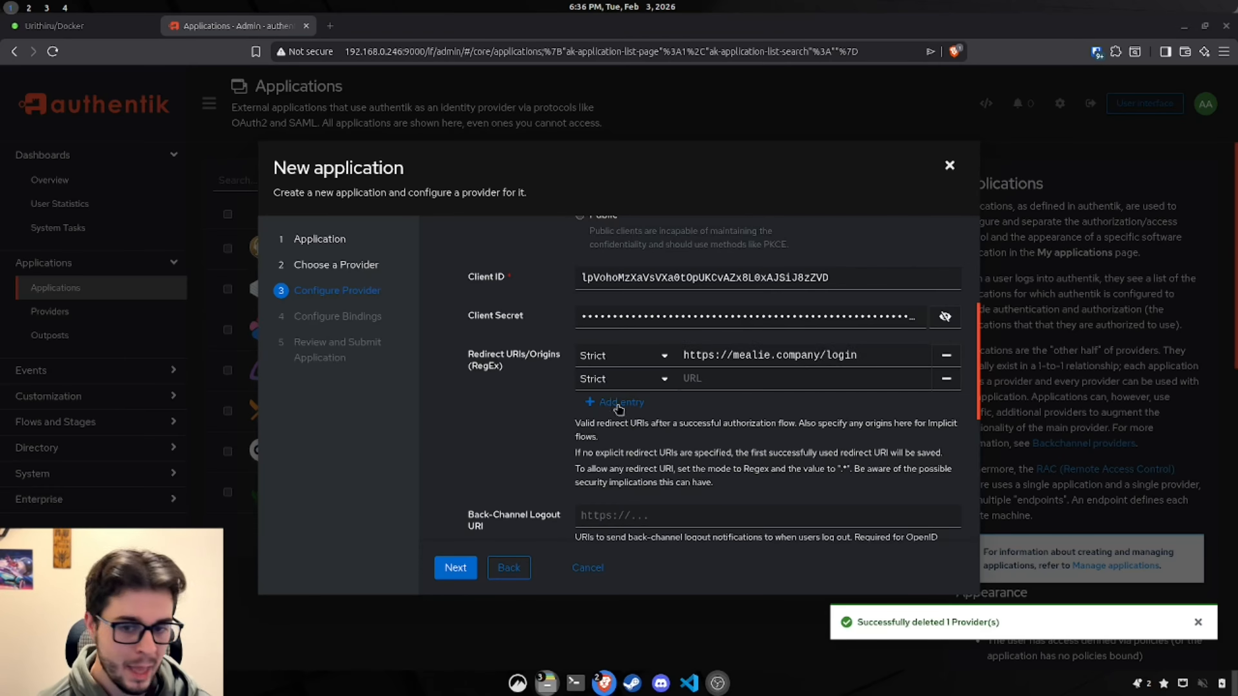
{"action": "left_click", "coordinate": [791, 384]}
{"action": "type", "text": "https://mealie.company/login?direct=1"}
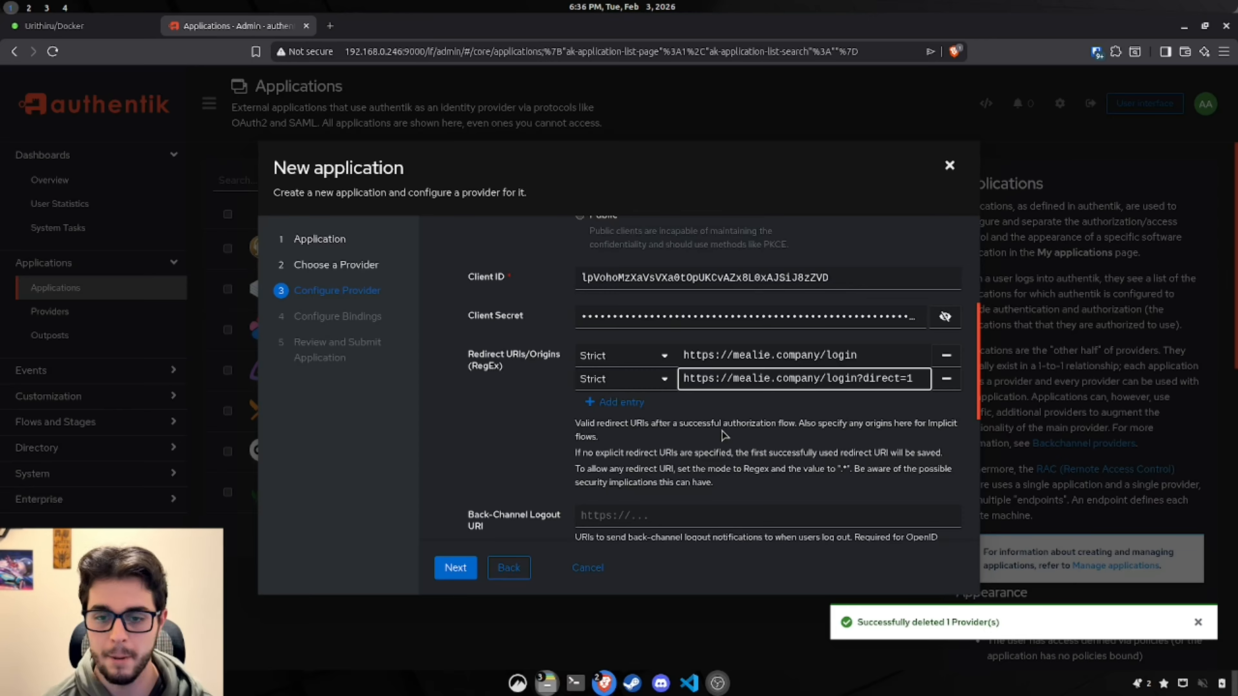
{"action": "left_click", "coordinate": [635, 428]}
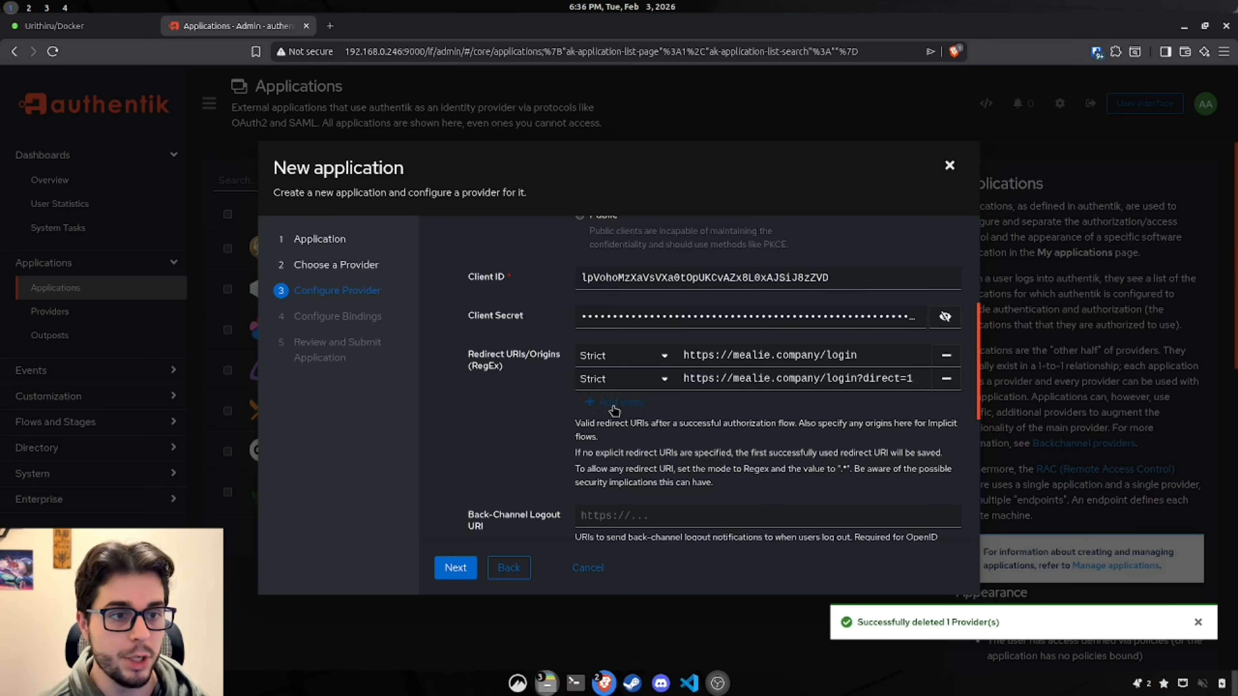
{"action": "left_click", "coordinate": [615, 404]}
{"action": "left_click", "coordinate": [616, 425]}
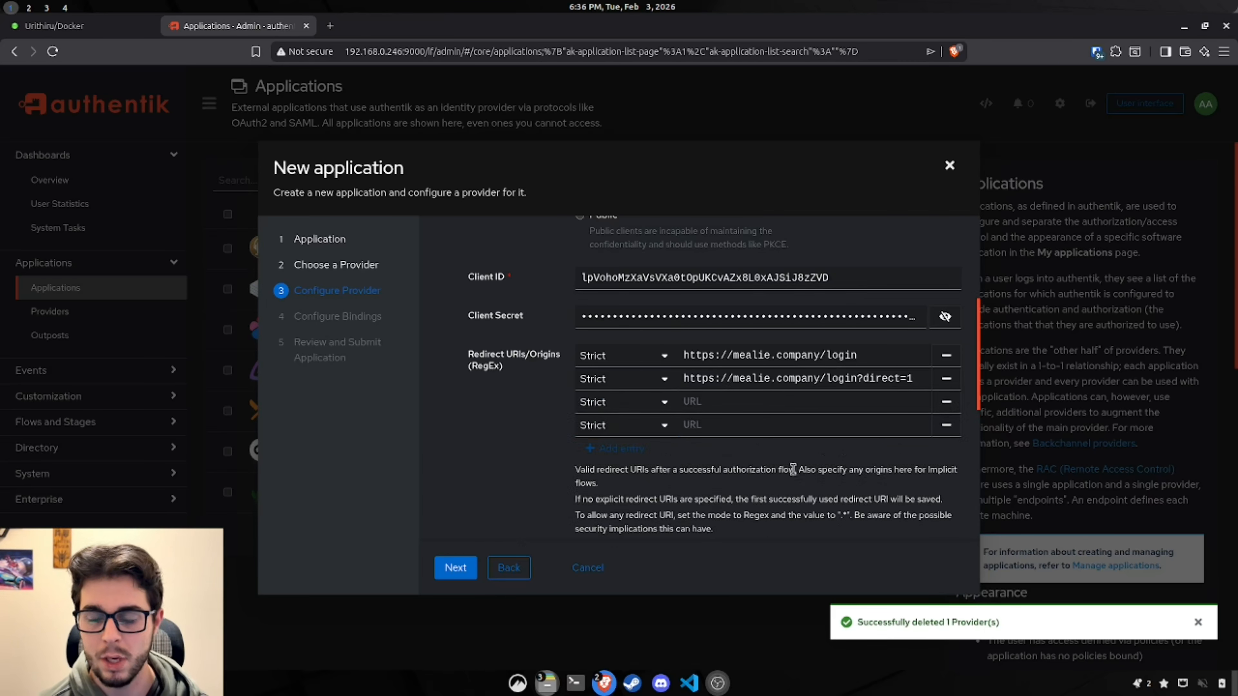
{"action": "triple_click", "coordinate": [850, 361]}
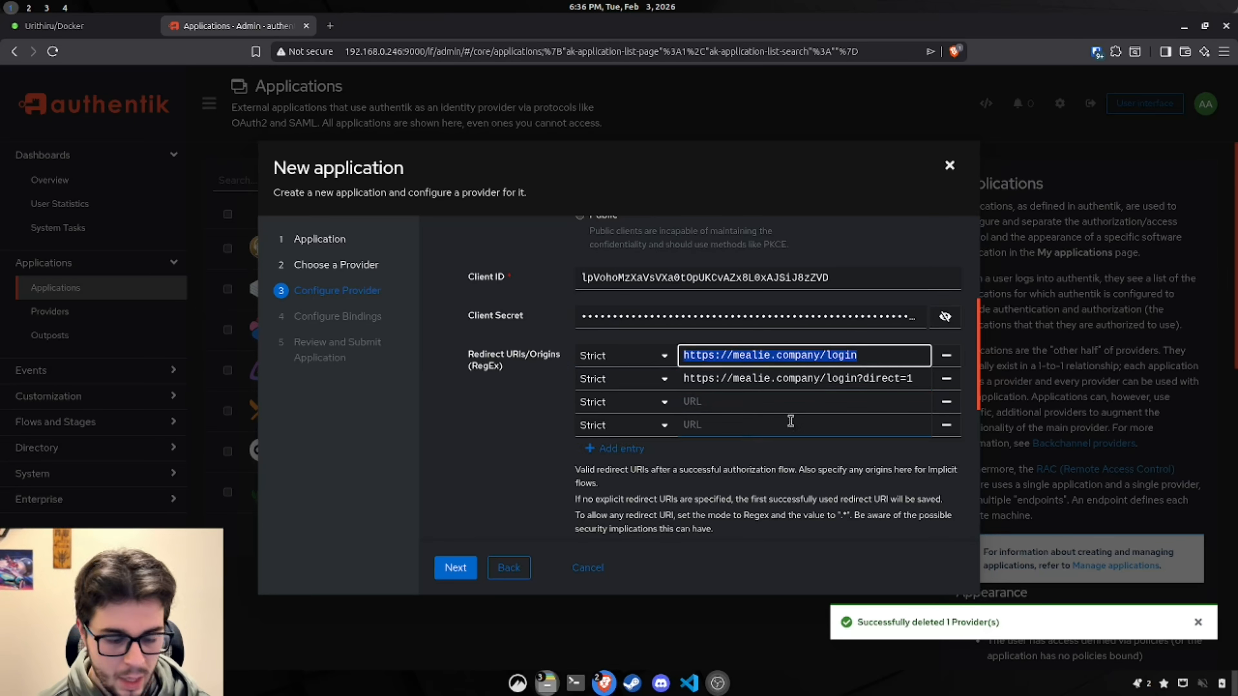
{"action": "key", "text": "ctrl+c"}
{"action": "left_click", "coordinate": [780, 402]}
{"action": "key", "text": "ctrl+v"}
{"action": "key", "text": "BackSpace"}
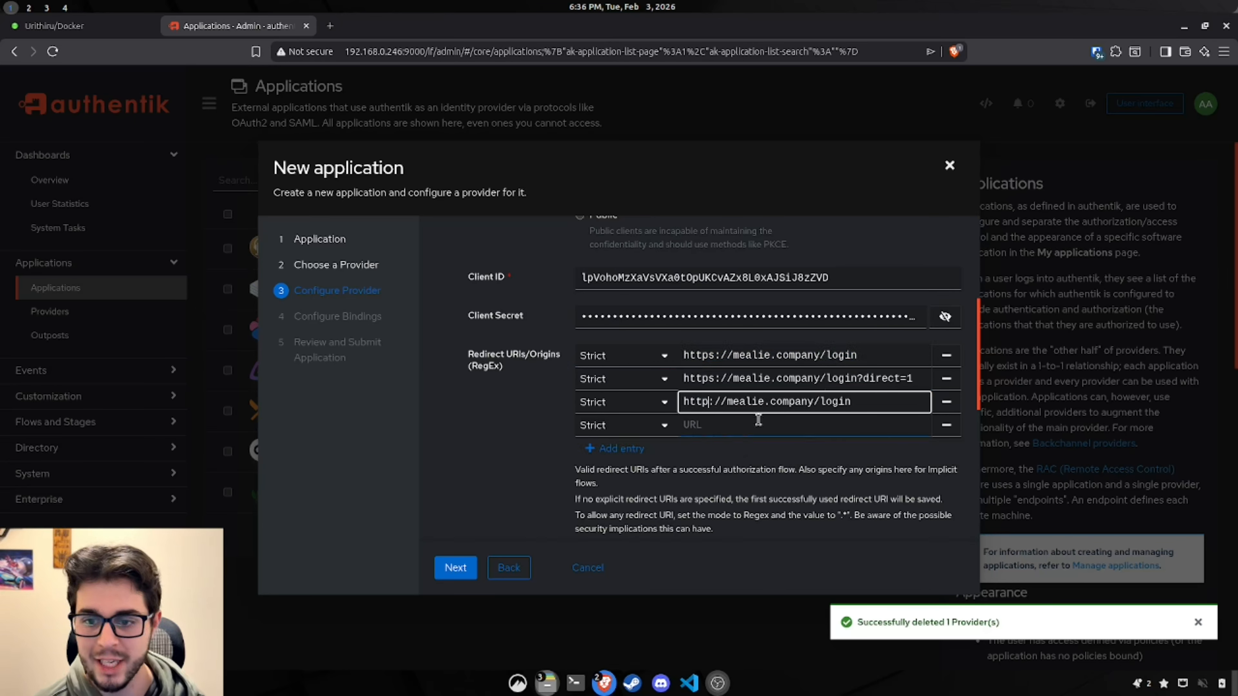
{"action": "left_click_drag", "start_coordinate": [813, 401], "coordinate": [726, 401]}
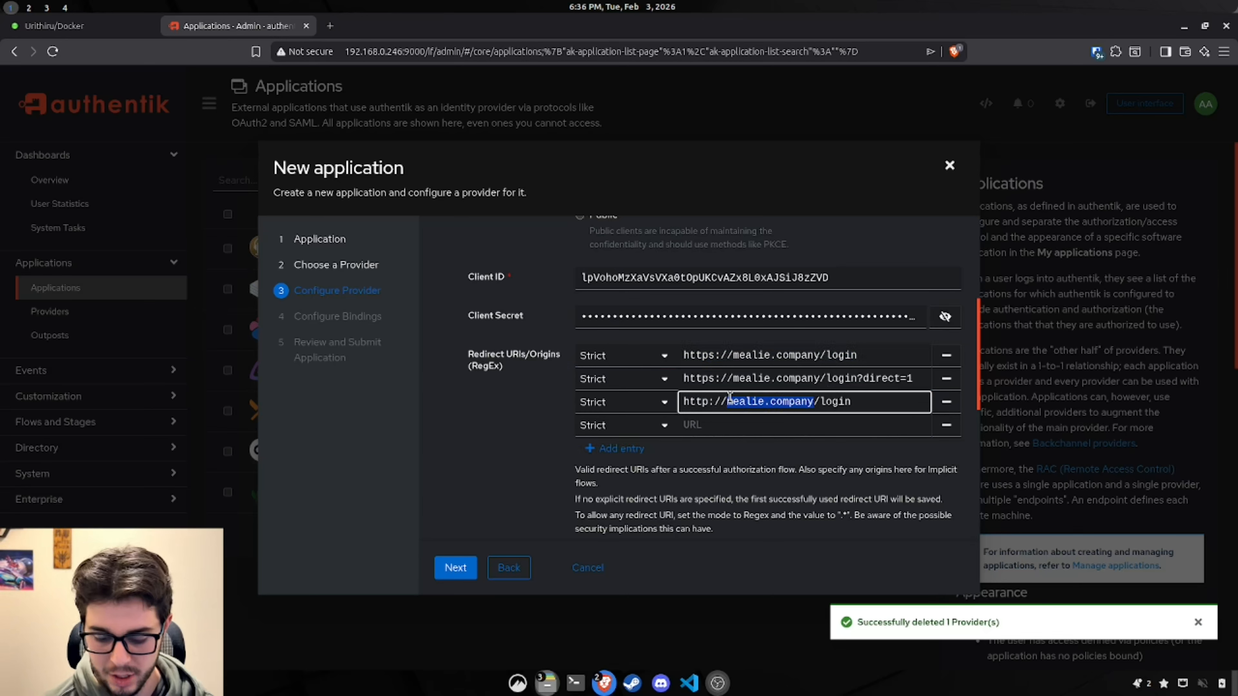
{"action": "type", "text": "192"}
{"action": "type", "text": ".168.0.246:"}
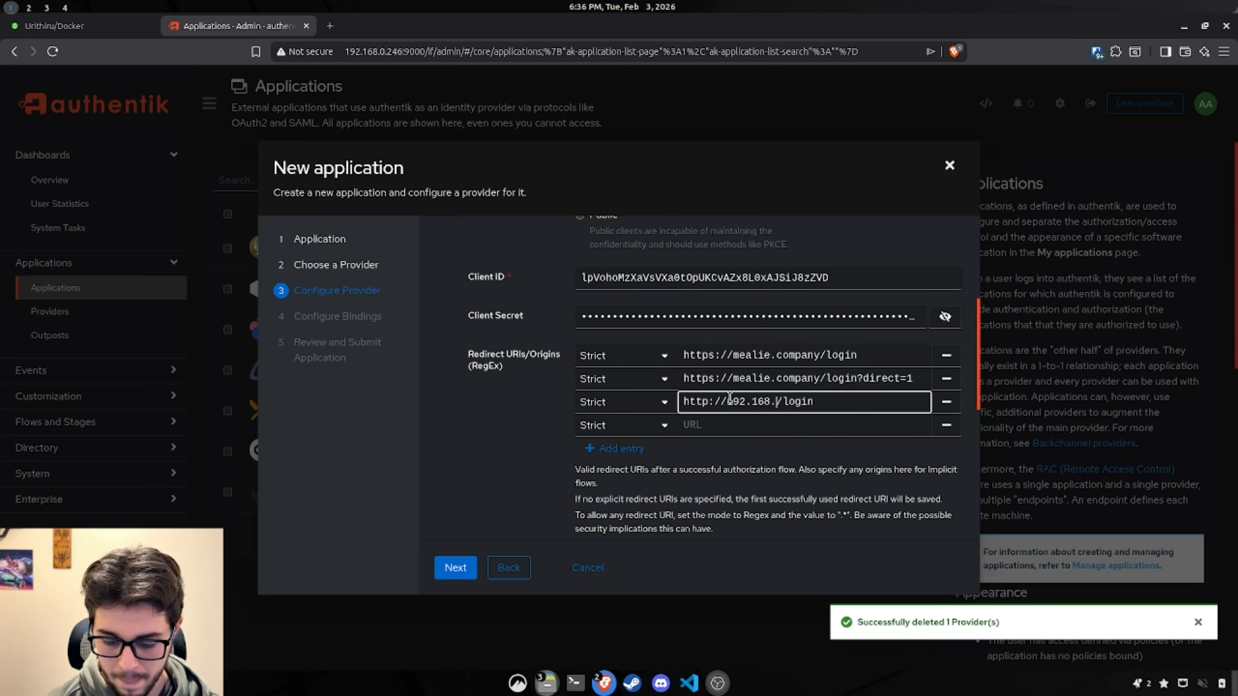
{"action": "type", "text": "6003"}
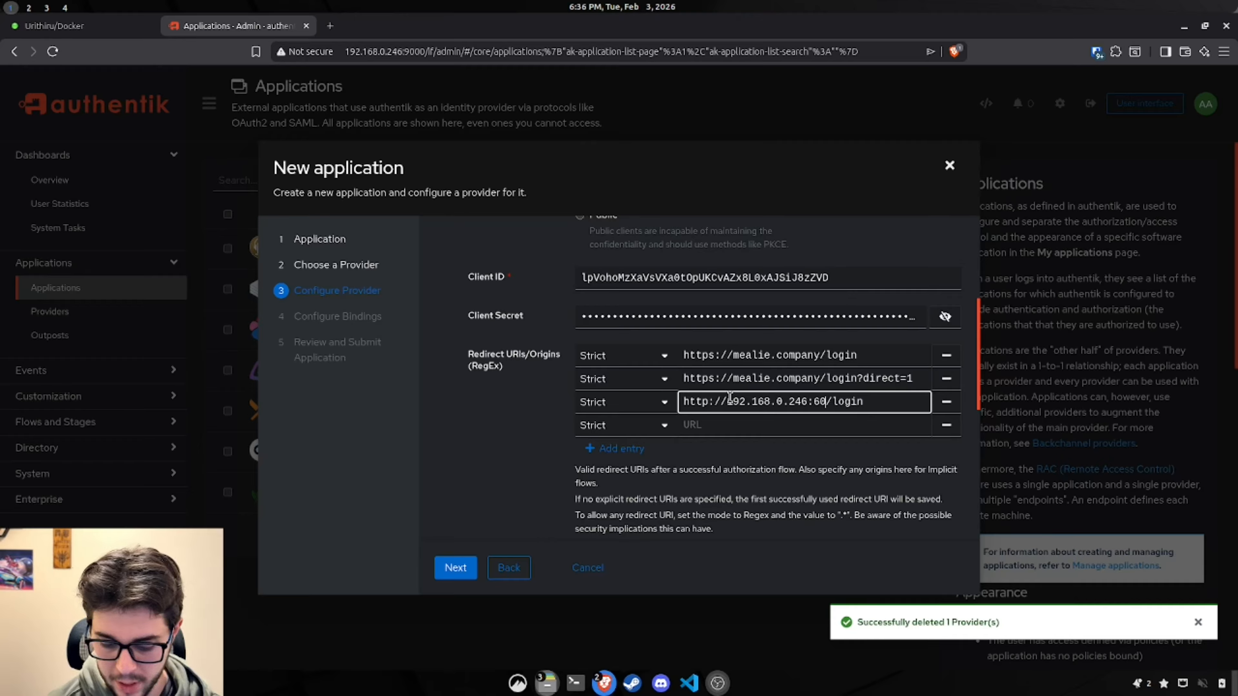
{"action": "left_click", "coordinate": [732, 425]}
{"action": "key", "text": "ctrl+v"}
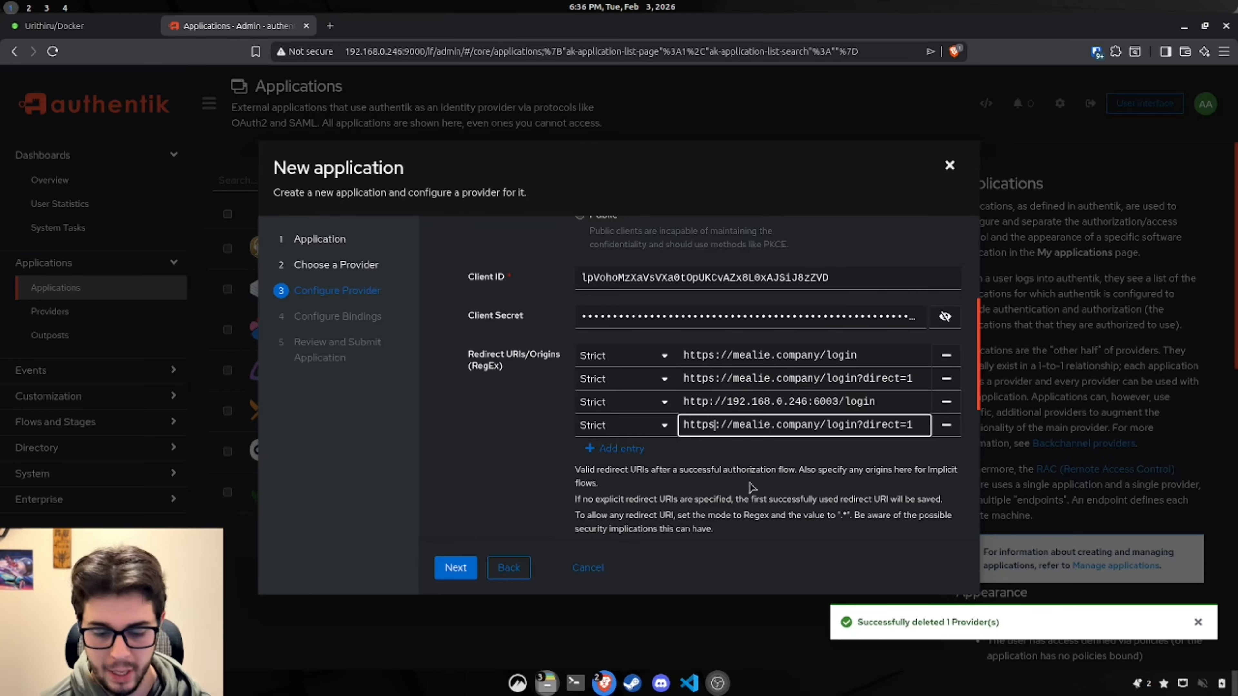
{"action": "left_click", "coordinate": [713, 425]}
{"action": "key", "text": "BackSpace"}
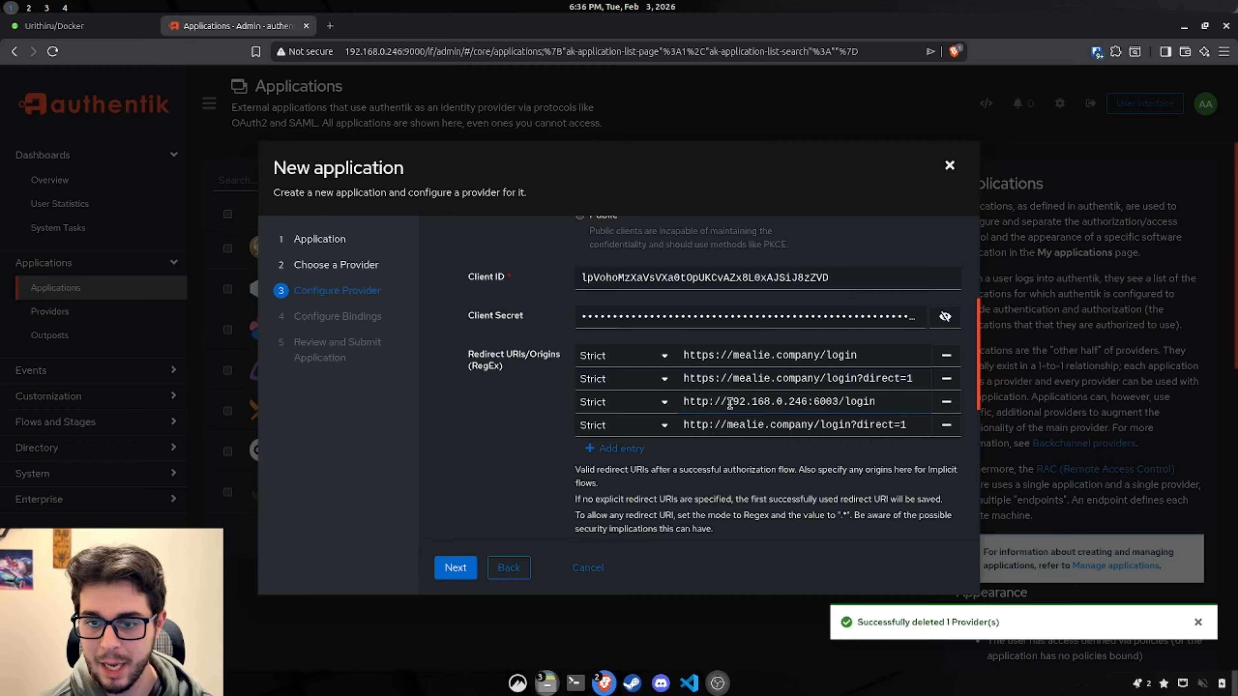
{"action": "left_click_drag", "start_coordinate": [727, 401], "coordinate": [726, 427]}
{"action": "key", "text": "ctrl+v"}
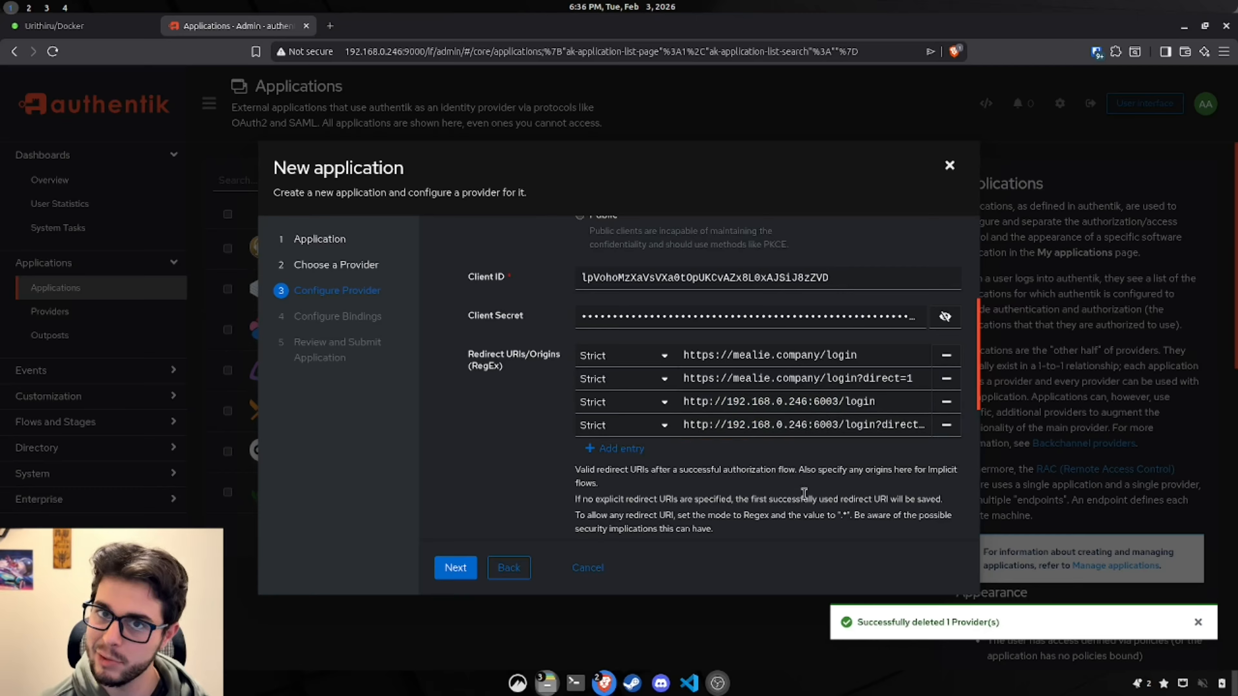
{"action": "left_click", "coordinate": [878, 404]}
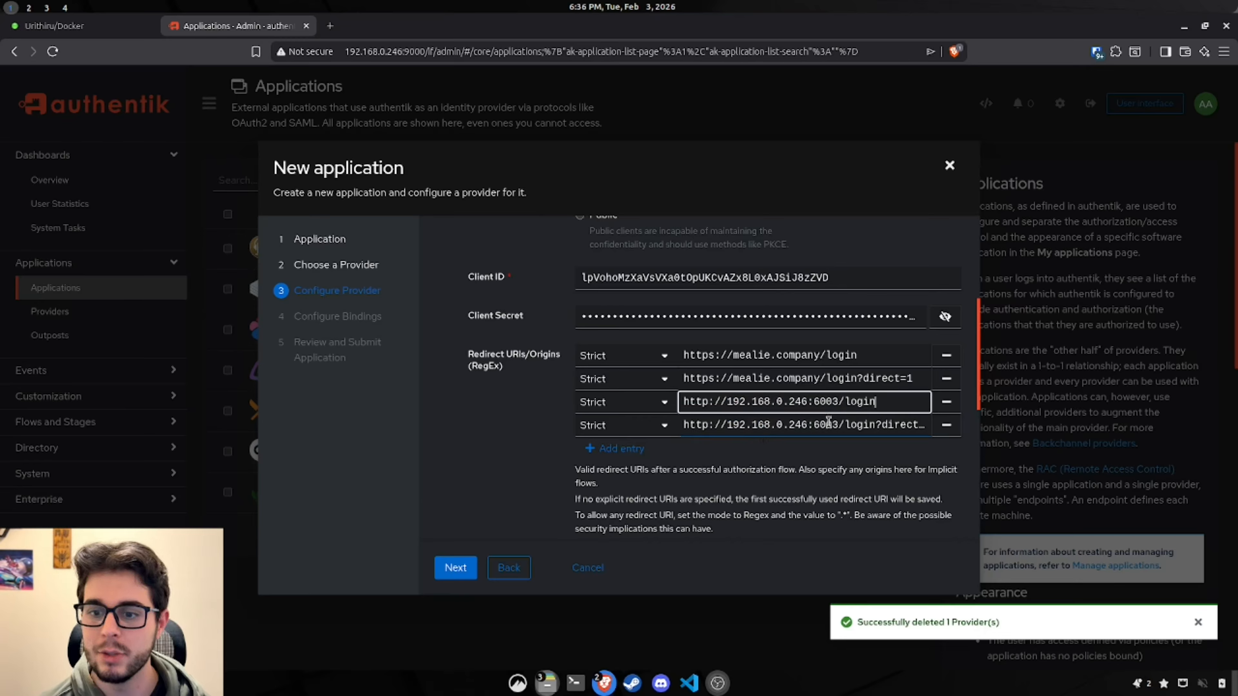
{"action": "left_click", "coordinate": [777, 424]}
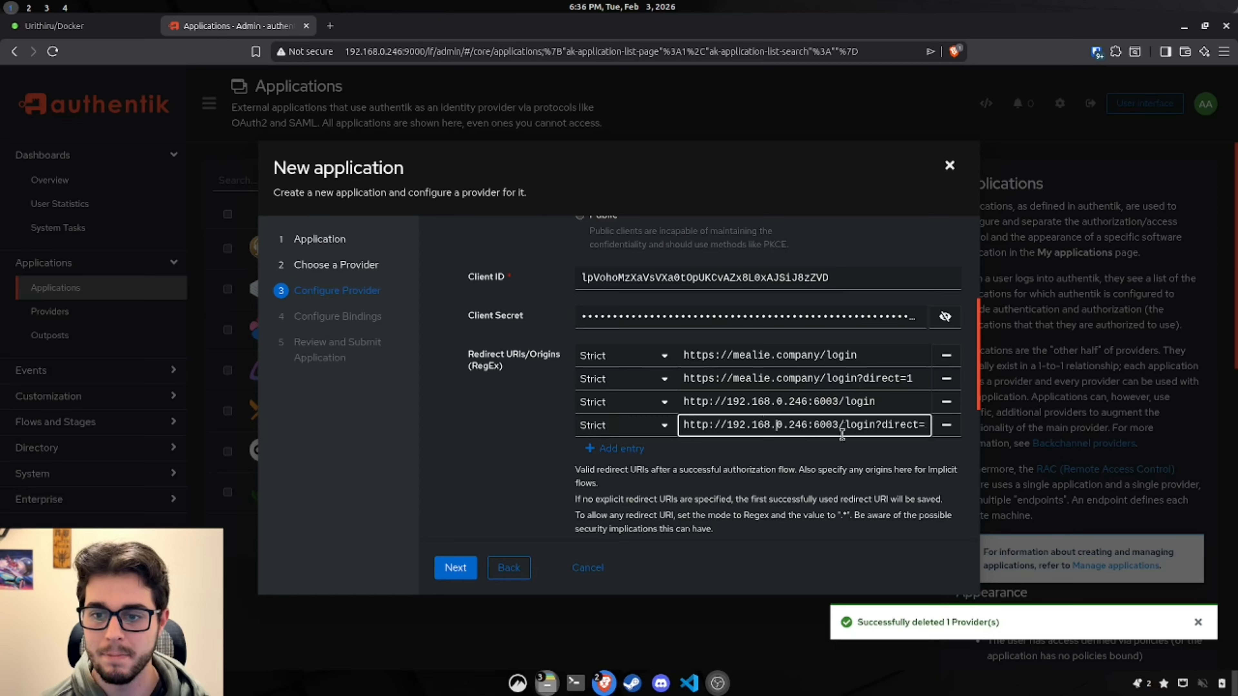
{"action": "left_click", "coordinate": [90, 29]}
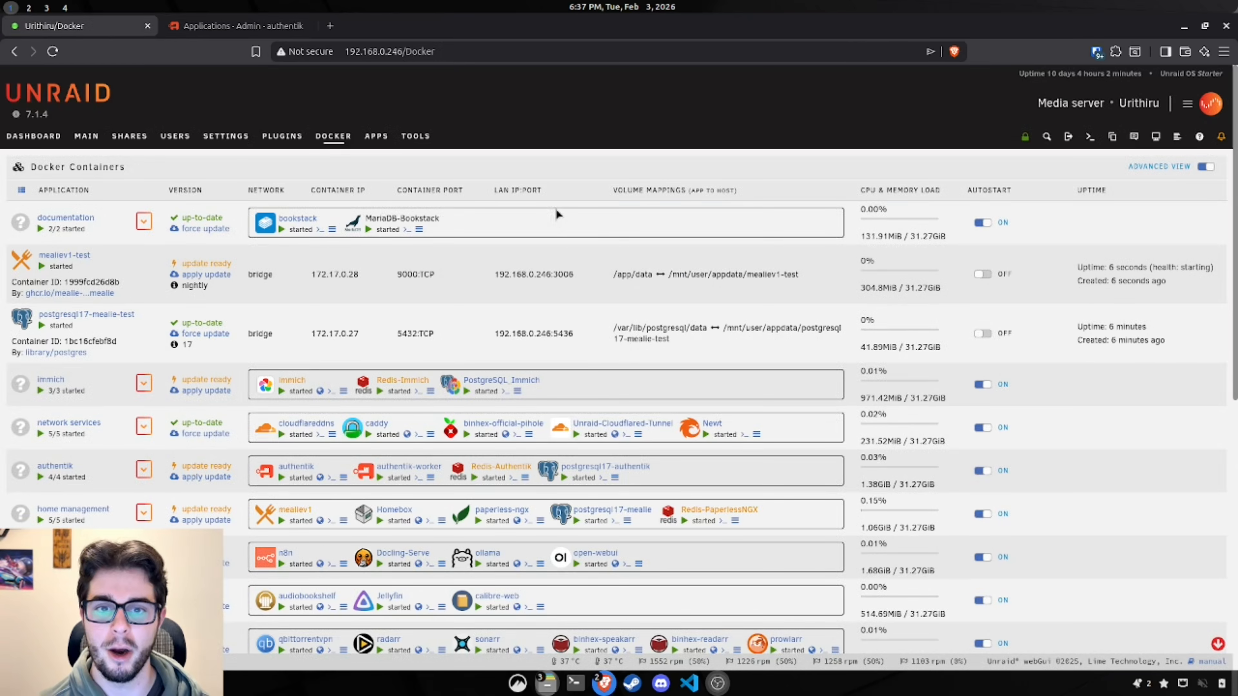
{"action": "left_click_drag", "start_coordinate": [551, 196], "coordinate": [492, 192]}
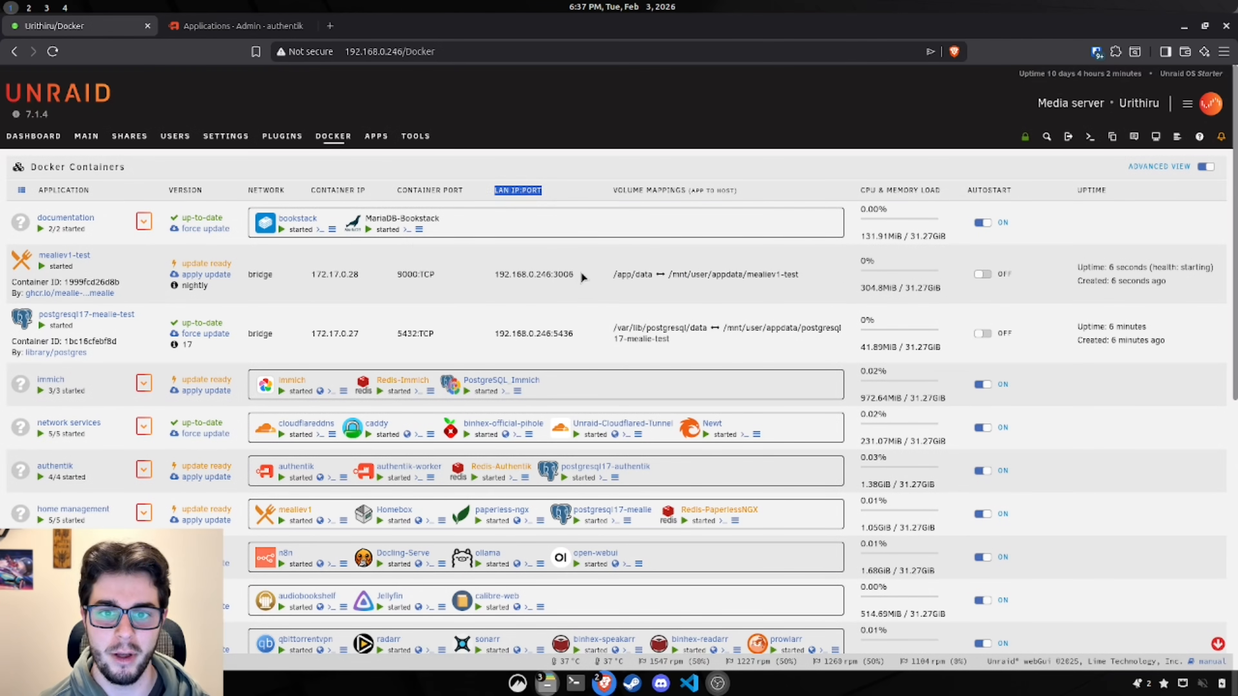
{"action": "left_click_drag", "start_coordinate": [579, 274], "coordinate": [509, 276]}
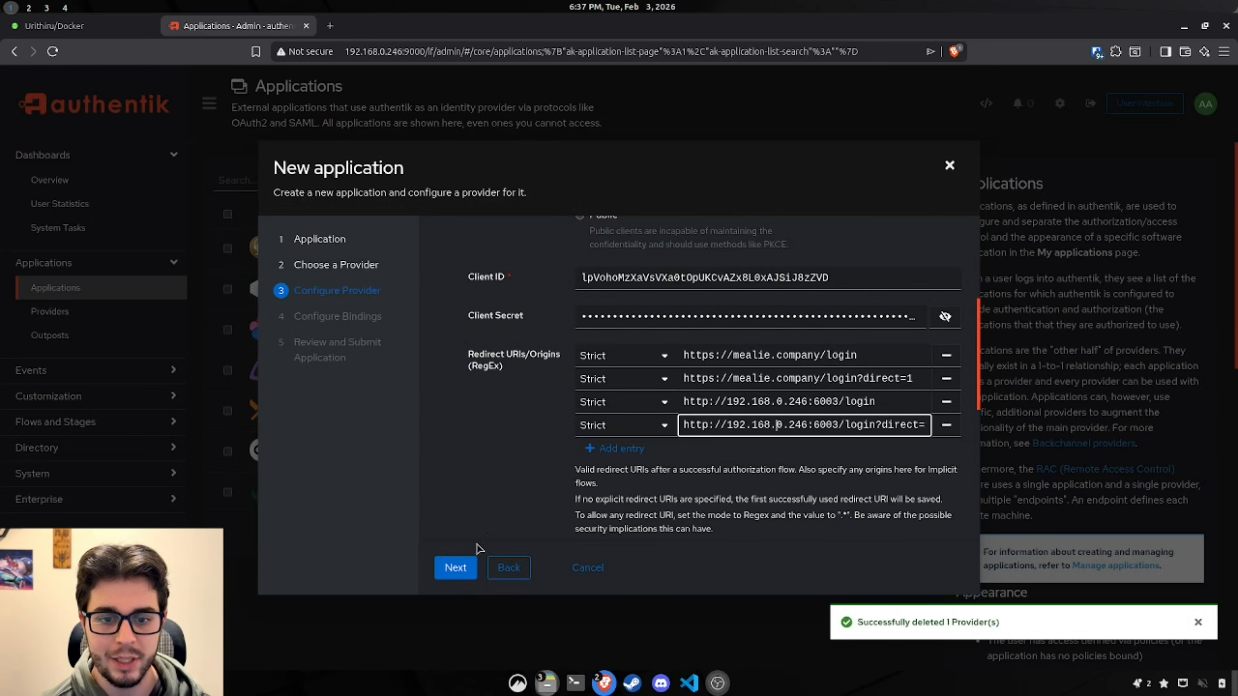
Step: Skip bindings, submit the mealie-test application with its provider, and close the wizard
{"action": "left_click", "coordinate": [457, 573]}
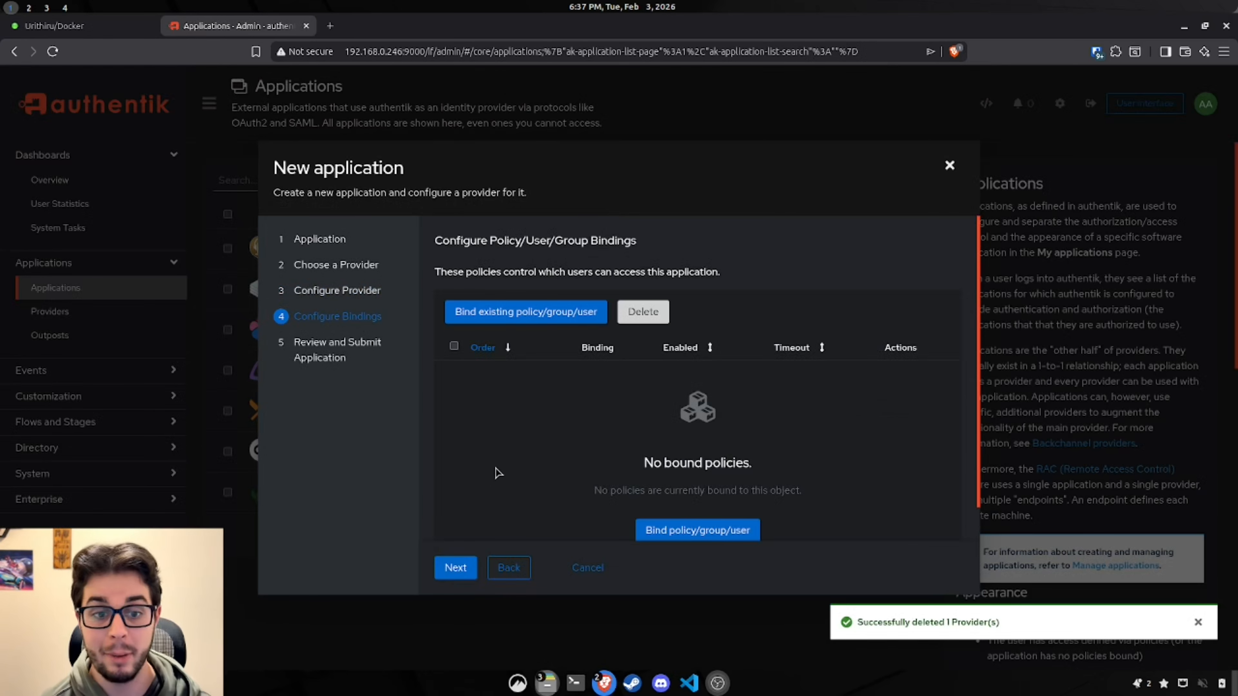
{"action": "left_click", "coordinate": [468, 566]}
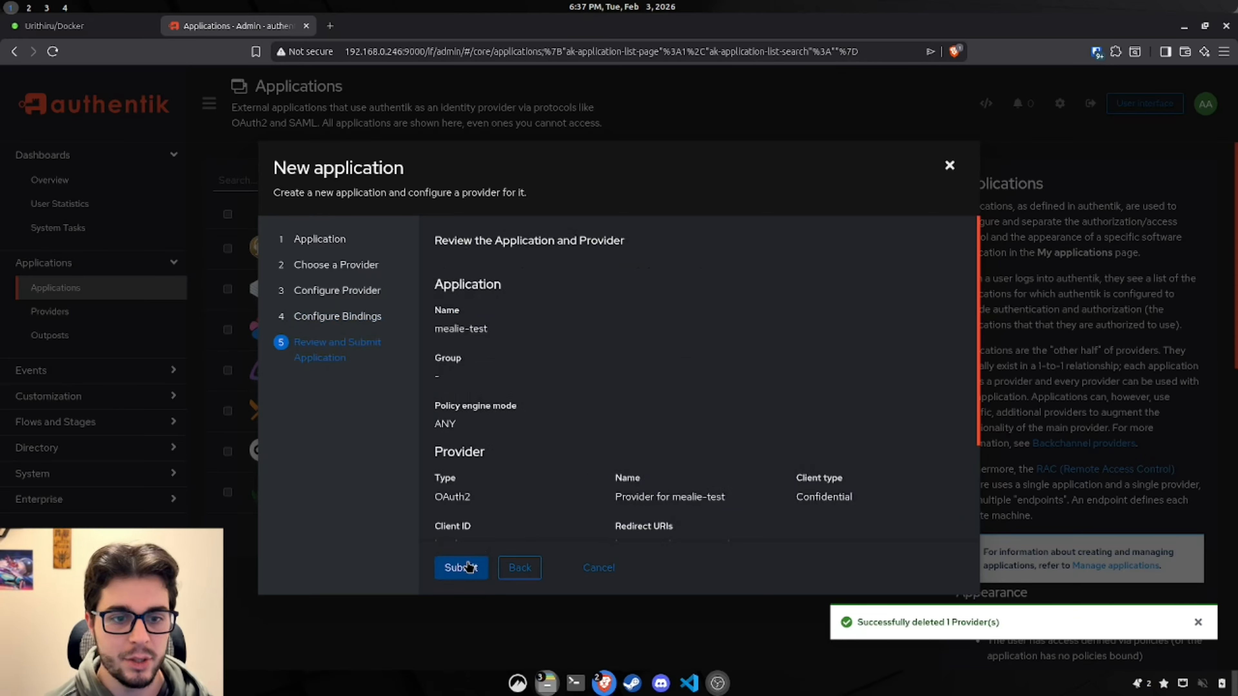
{"action": "scroll", "coordinate": [489, 545], "scroll_direction": "down", "scroll_amount": 2}
{"action": "left_click", "coordinate": [464, 573]}
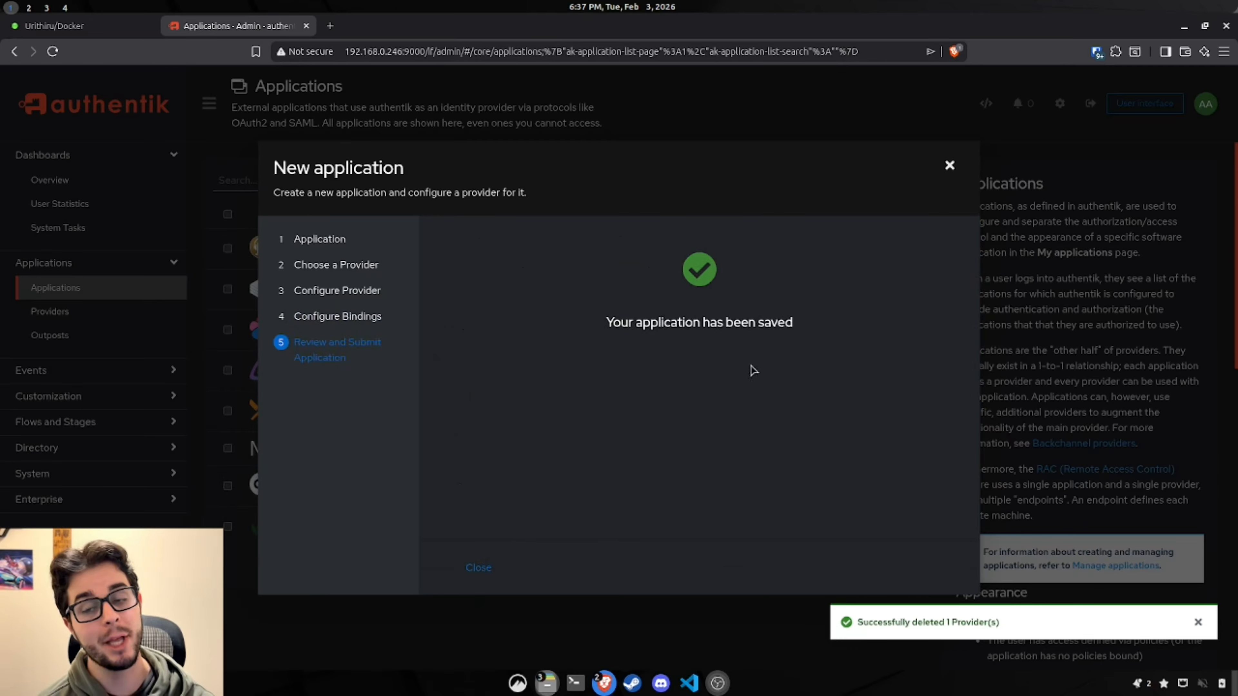
{"action": "left_click", "coordinate": [949, 166]}
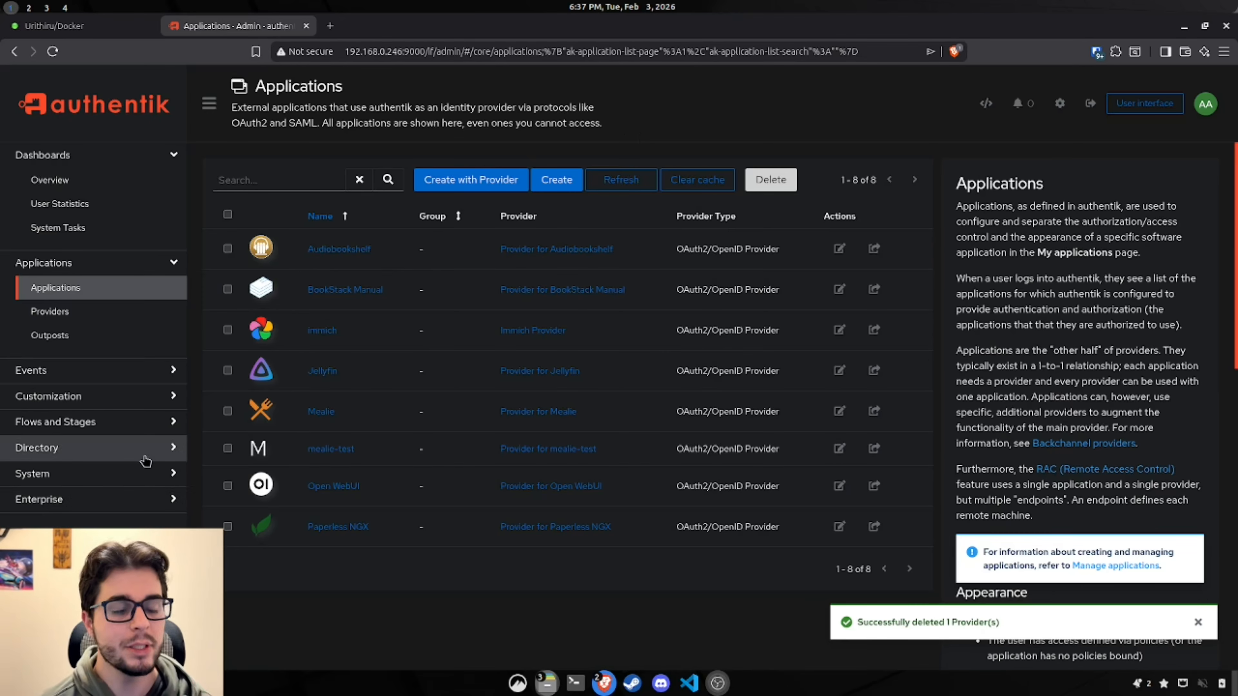
Step: Browse the authentik Groups list, starting and then abandoning a new group
{"action": "left_click", "coordinate": [155, 456]}
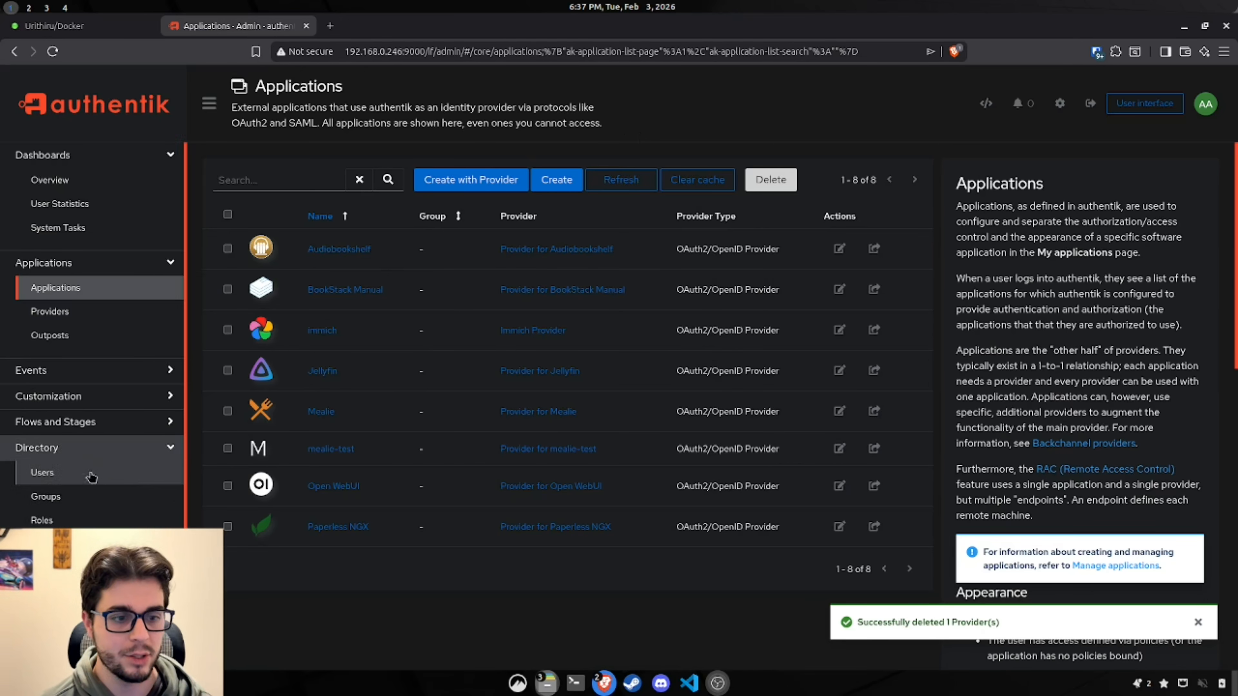
{"action": "left_click", "coordinate": [73, 497]}
{"action": "scroll", "coordinate": [485, 439], "scroll_direction": "down", "scroll_amount": 1}
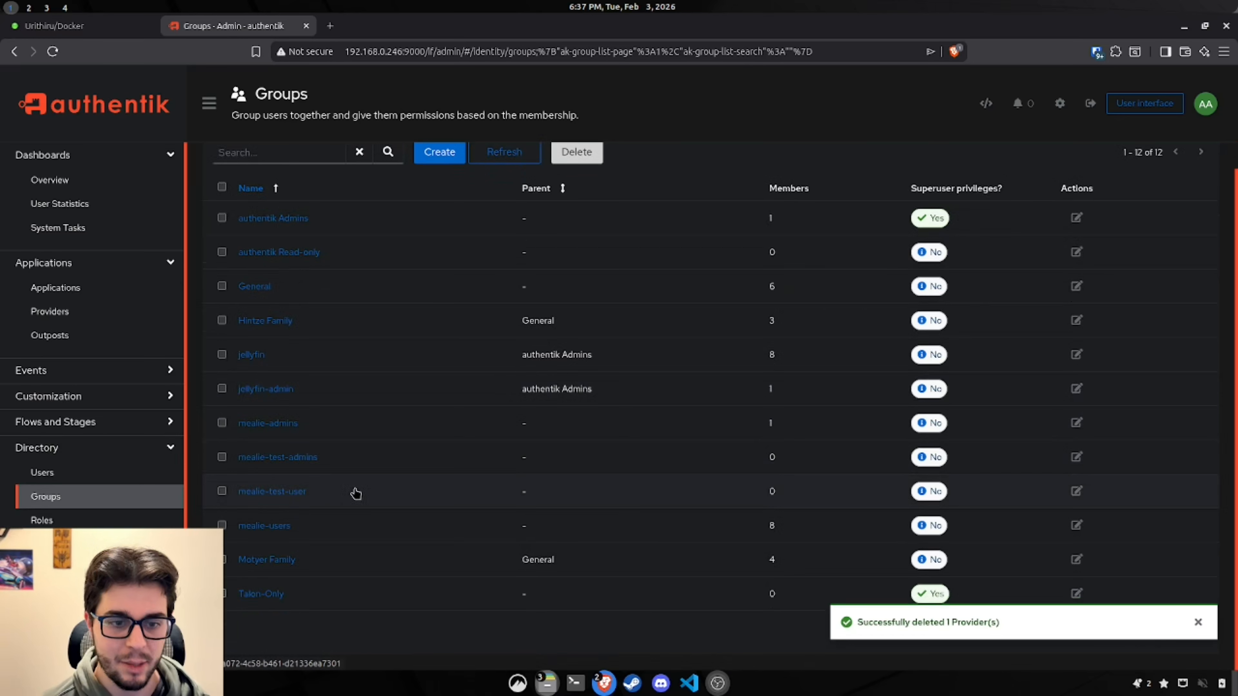
{"action": "scroll", "coordinate": [304, 506], "scroll_direction": "up", "scroll_amount": 1}
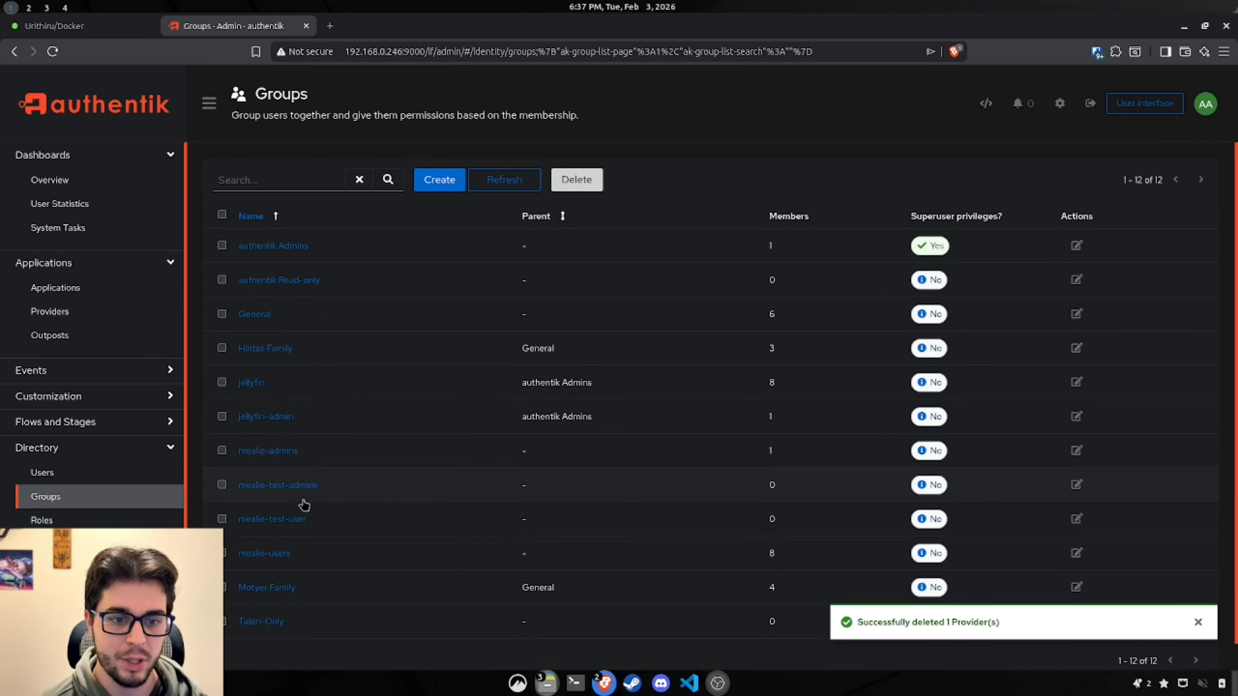
{"action": "left_click", "coordinate": [440, 190]}
{"action": "left_click", "coordinate": [448, 185]}
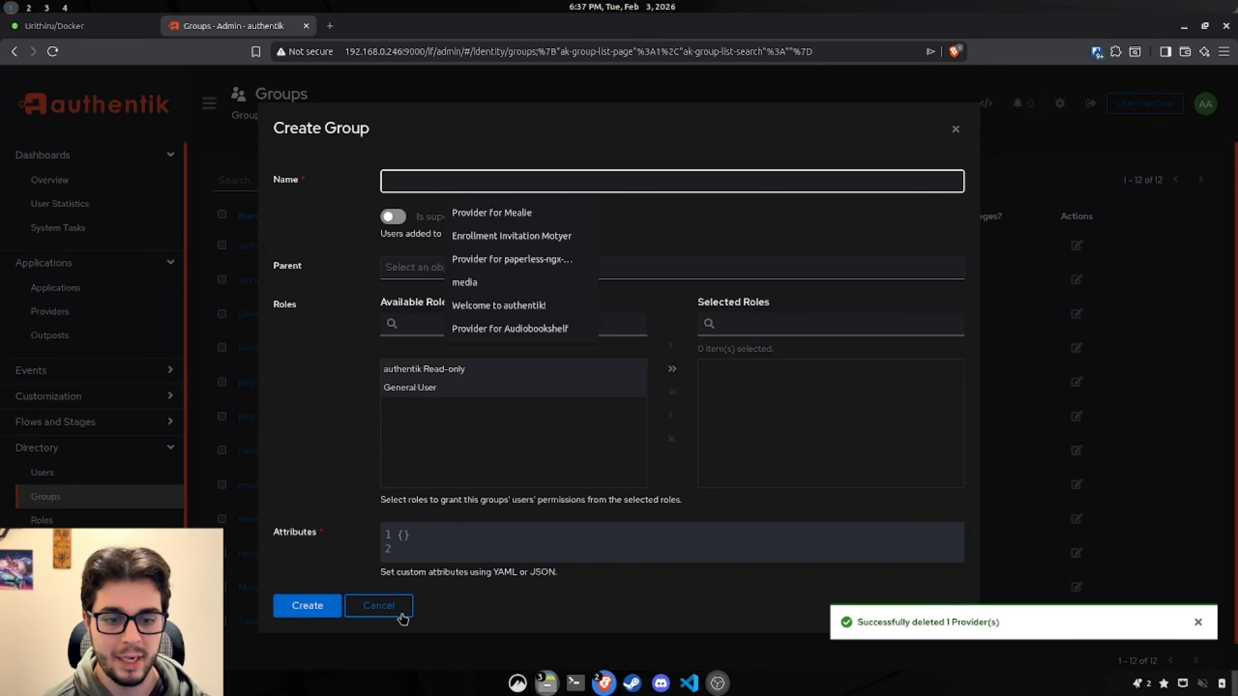
{"action": "left_click", "coordinate": [379, 606]}
{"action": "scroll", "coordinate": [371, 546], "scroll_direction": "down", "scroll_amount": 1}
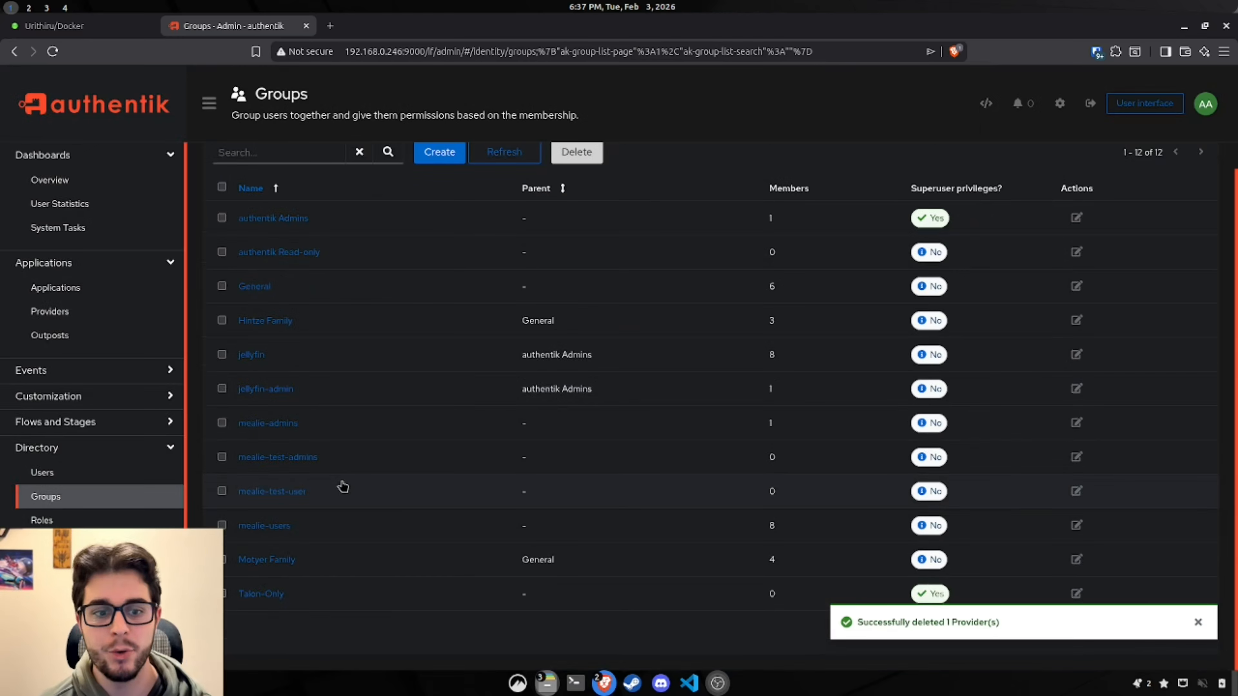
Step: Confirm mealie-test-admins has no members, then view the Provider for mealie-test details
{"action": "left_click", "coordinate": [296, 464]}
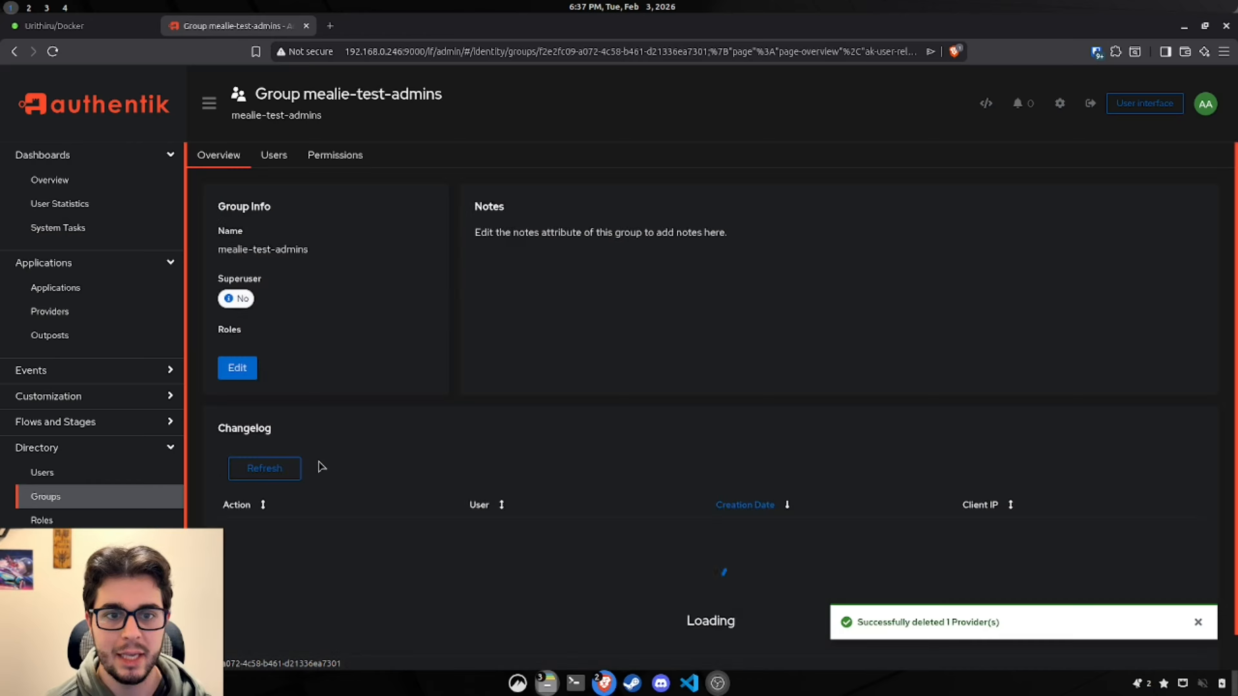
{"action": "left_click", "coordinate": [275, 157]}
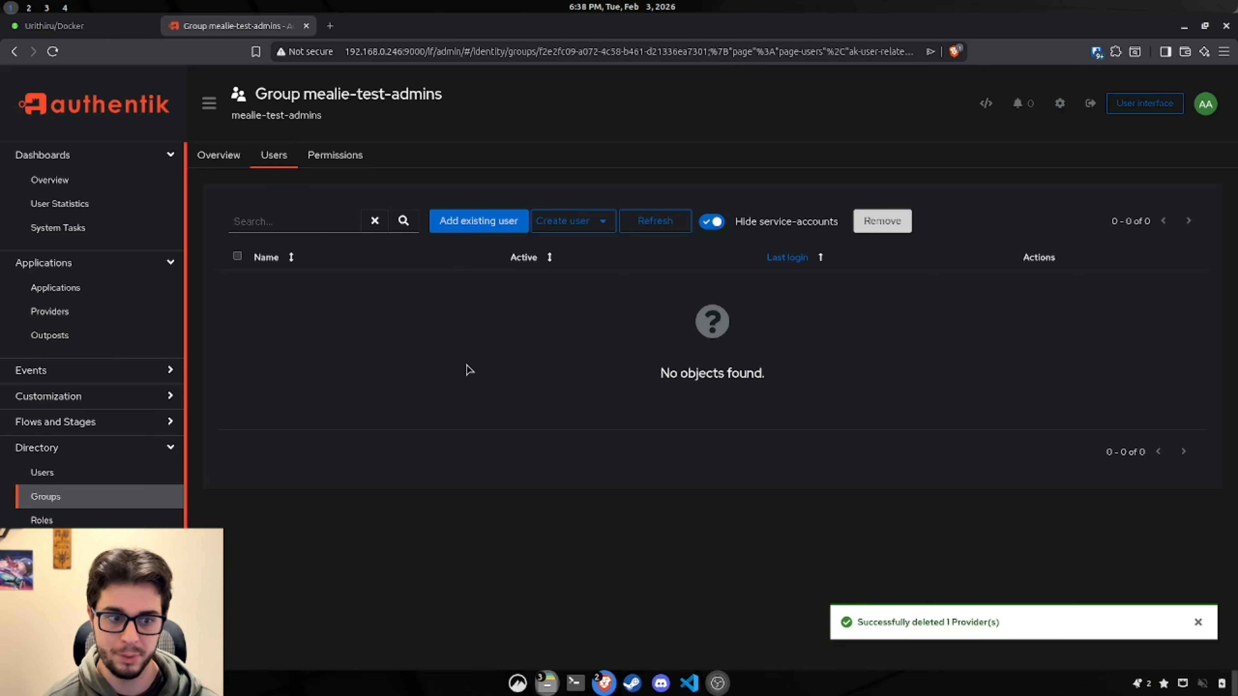
{"action": "left_click", "coordinate": [55, 496]}
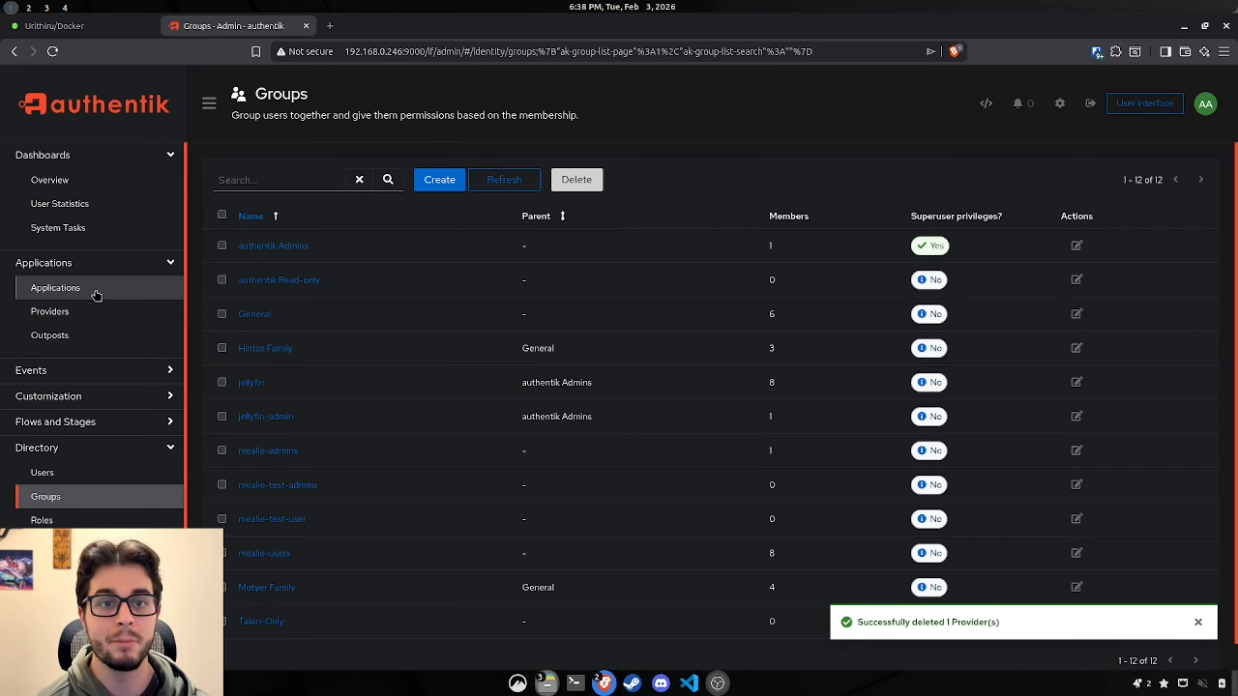
{"action": "left_click", "coordinate": [78, 315]}
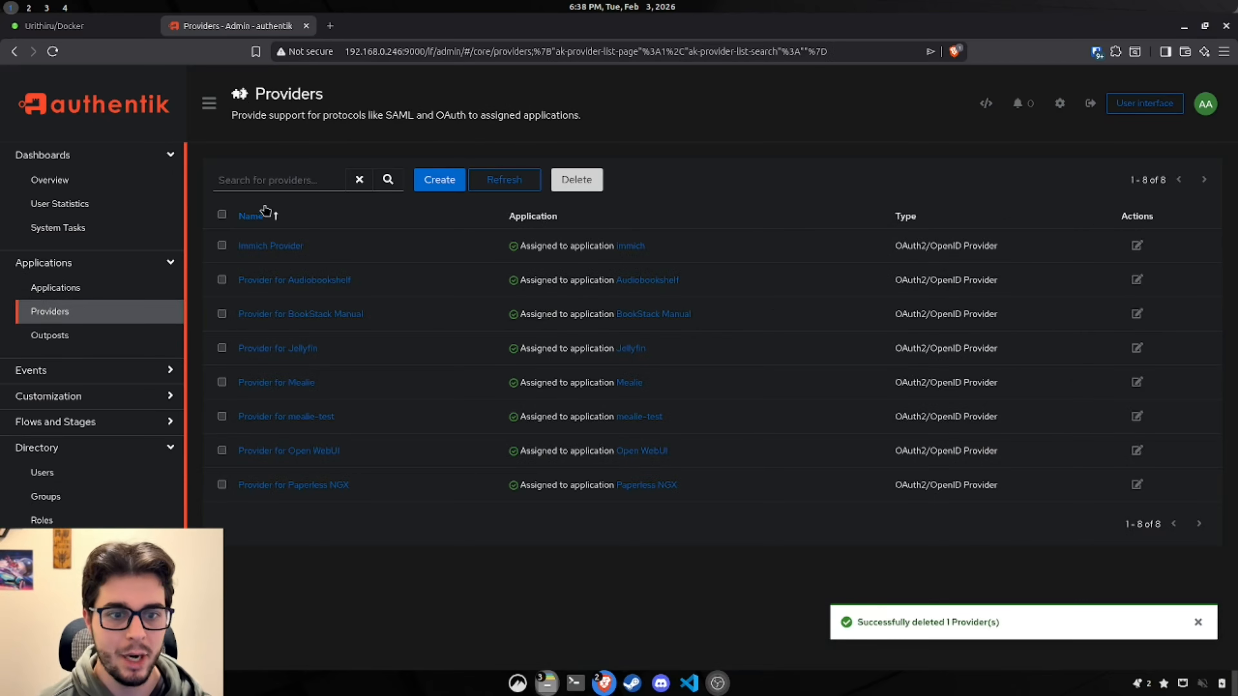
{"action": "left_click", "coordinate": [312, 419]}
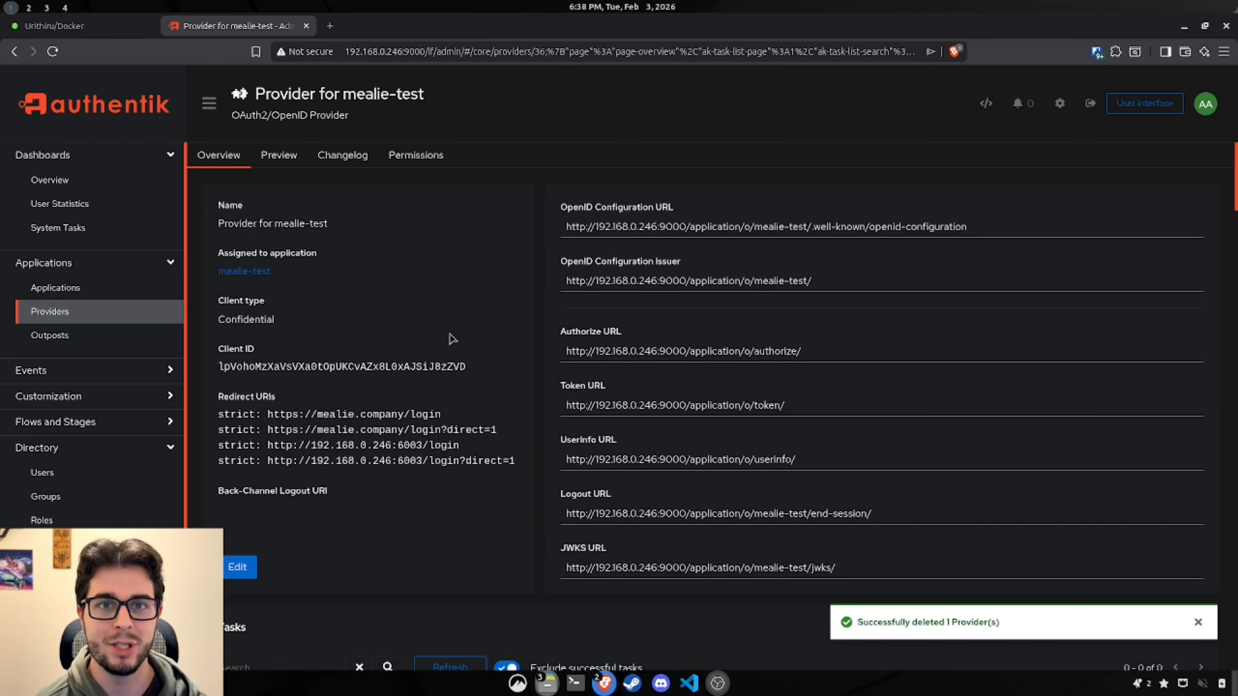
Step: Open the mealiev1-test container's edit form from the Unraid Docker page
{"action": "left_click", "coordinate": [123, 32]}
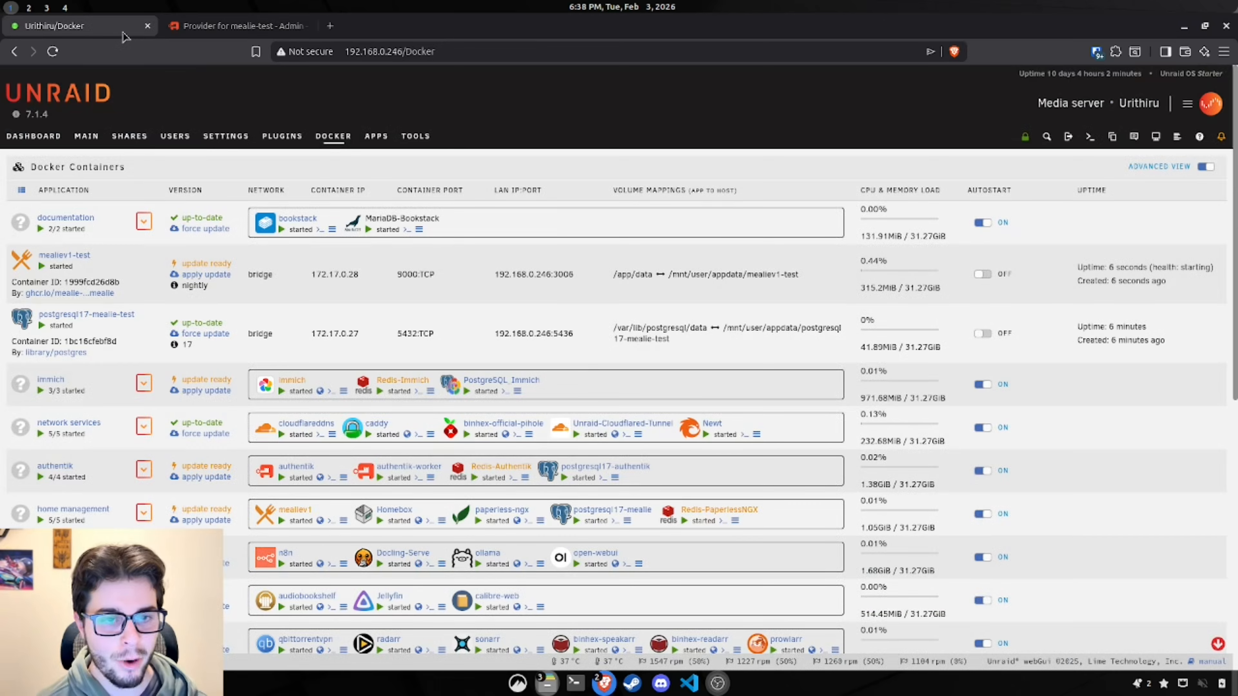
{"action": "left_click", "coordinate": [79, 257]}
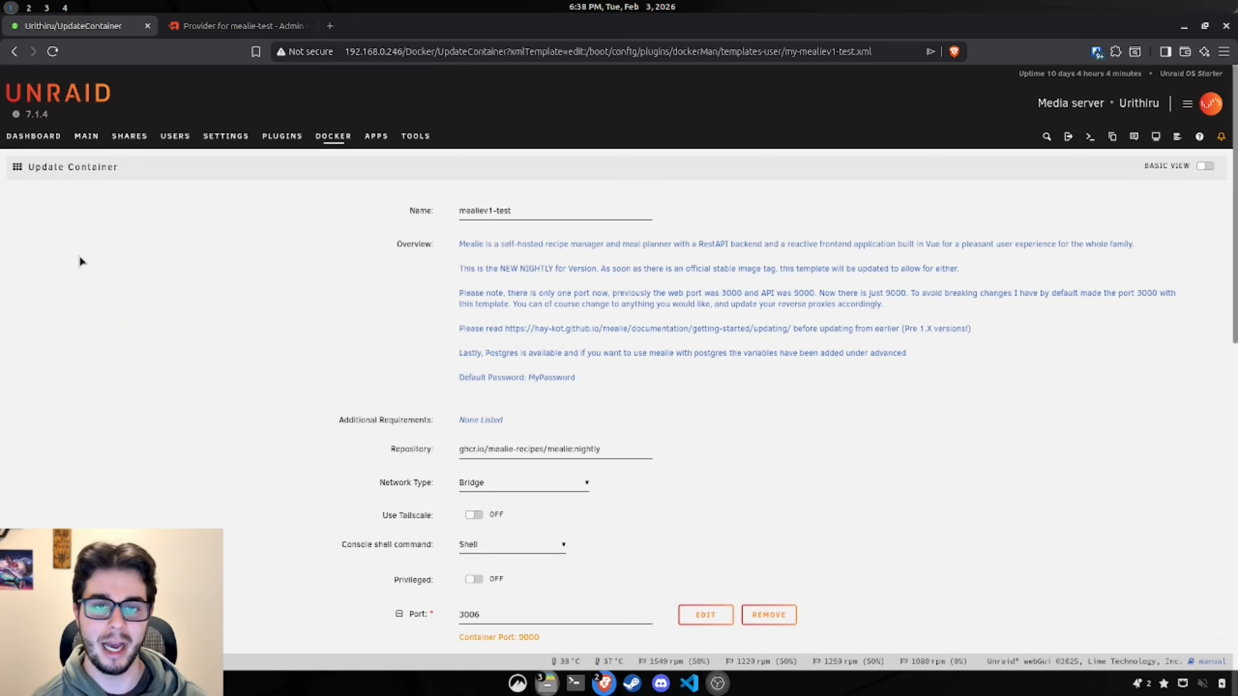
{"action": "scroll", "coordinate": [804, 434], "scroll_direction": "down", "scroll_amount": 8}
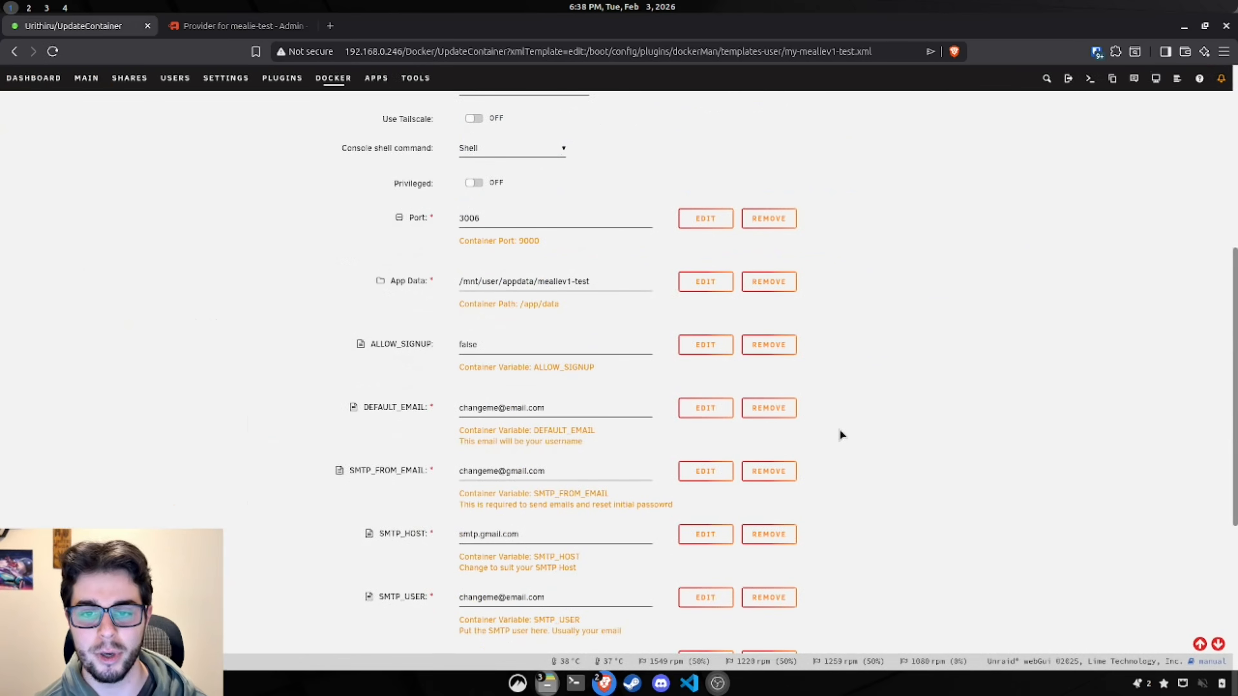
{"action": "scroll", "coordinate": [838, 431], "scroll_direction": "up", "scroll_amount": 6}
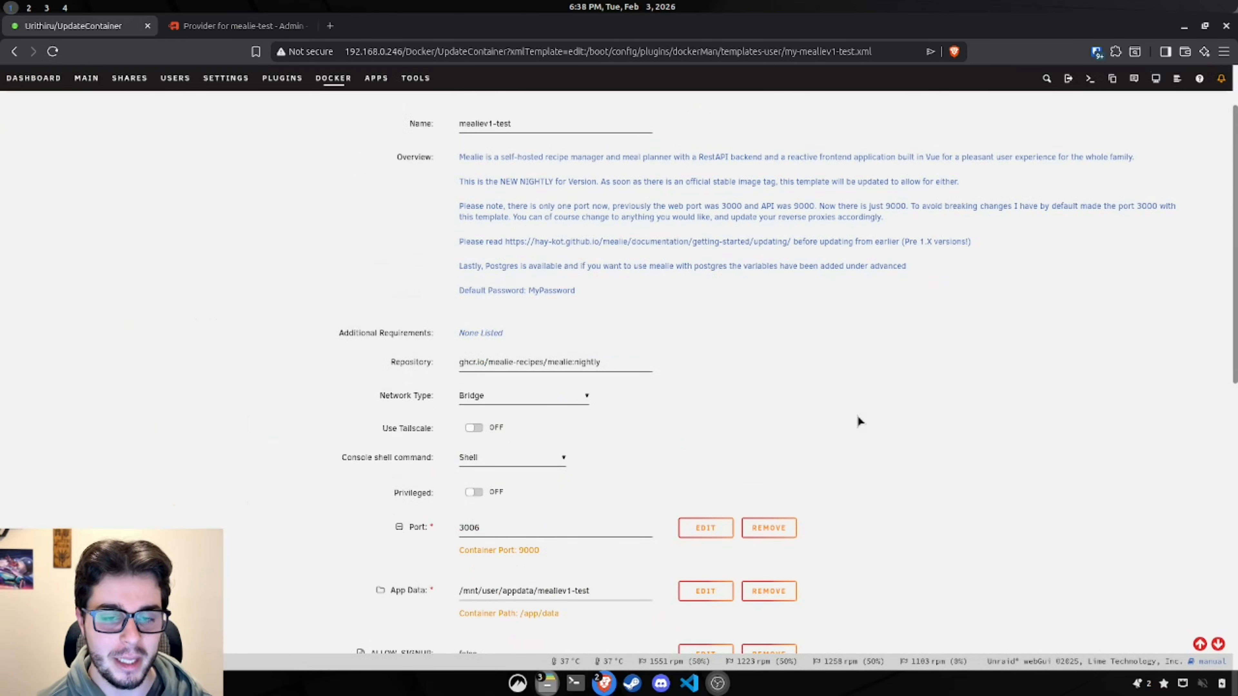
{"action": "scroll", "coordinate": [849, 423], "scroll_direction": "down", "scroll_amount": 10}
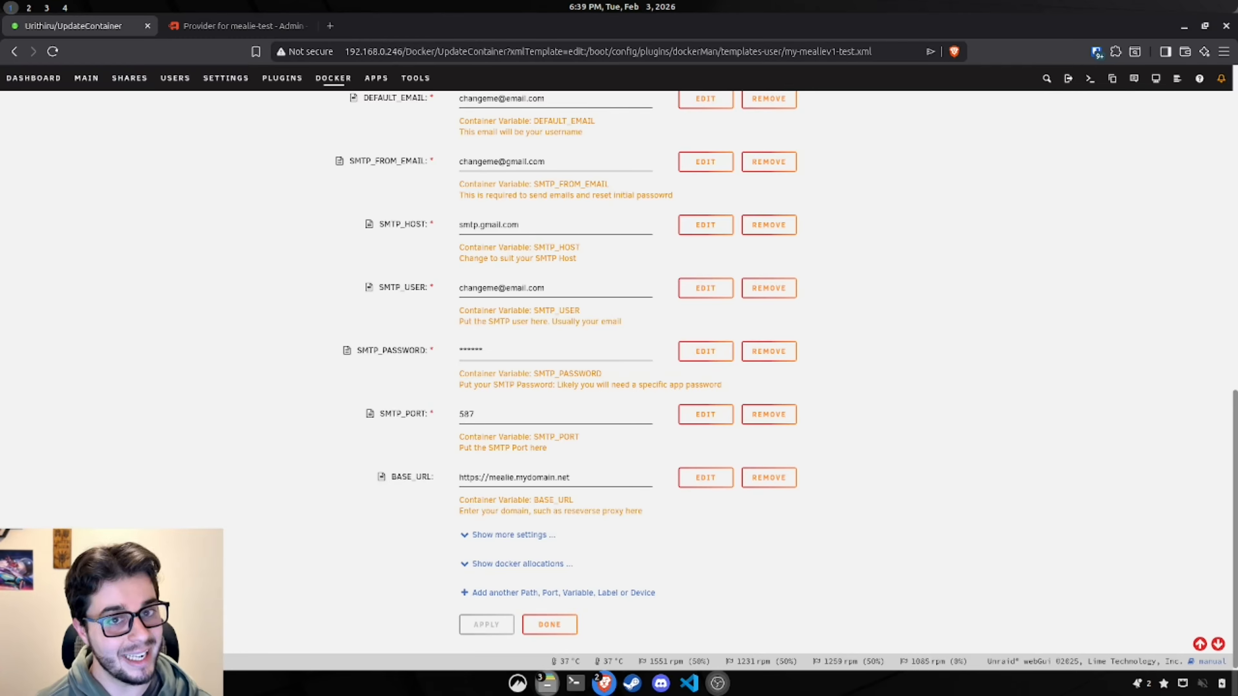
Step: Check the OIDC_AUTH_ENABLED line in the authentik Mealie setup docs
{"action": "left_click_drag", "start_coordinate": [0, 317], "coordinate": [785, 4]}
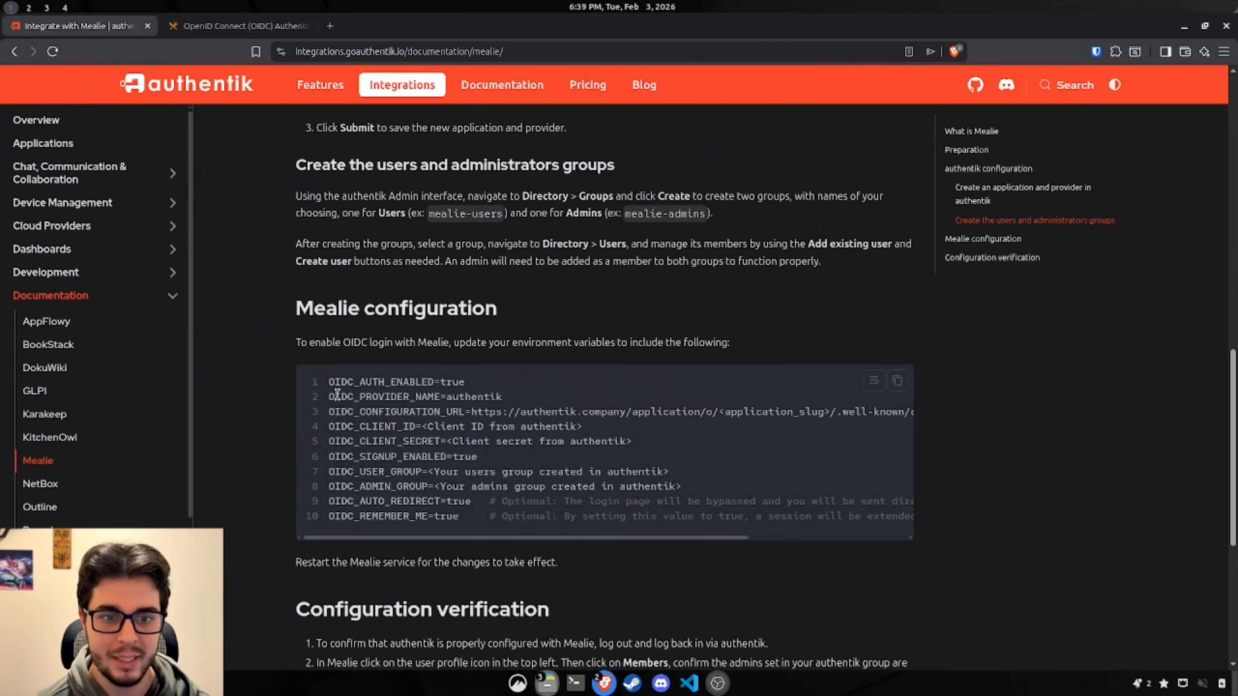
{"action": "left_click_drag", "start_coordinate": [331, 384], "coordinate": [447, 389]}
{"action": "key", "text": "ctrl+c"}
{"action": "left_click", "coordinate": [449, 391]}
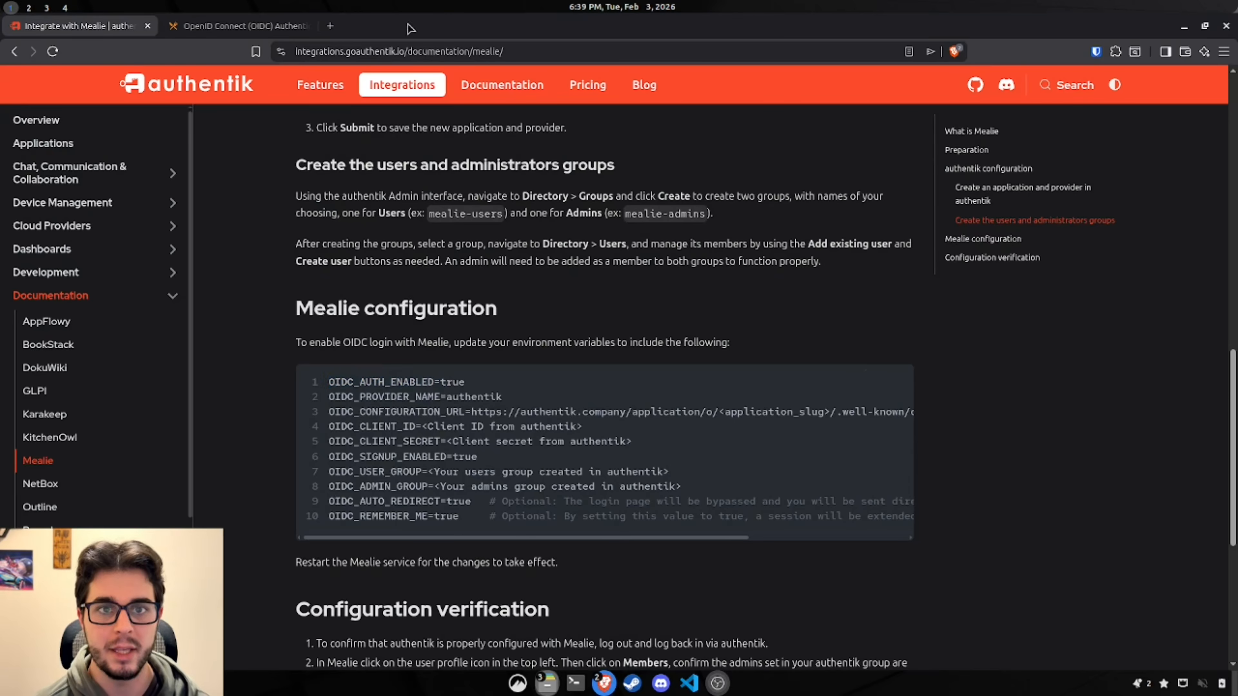
{"action": "left_click_drag", "start_coordinate": [424, 27], "coordinate": [0, 303]}
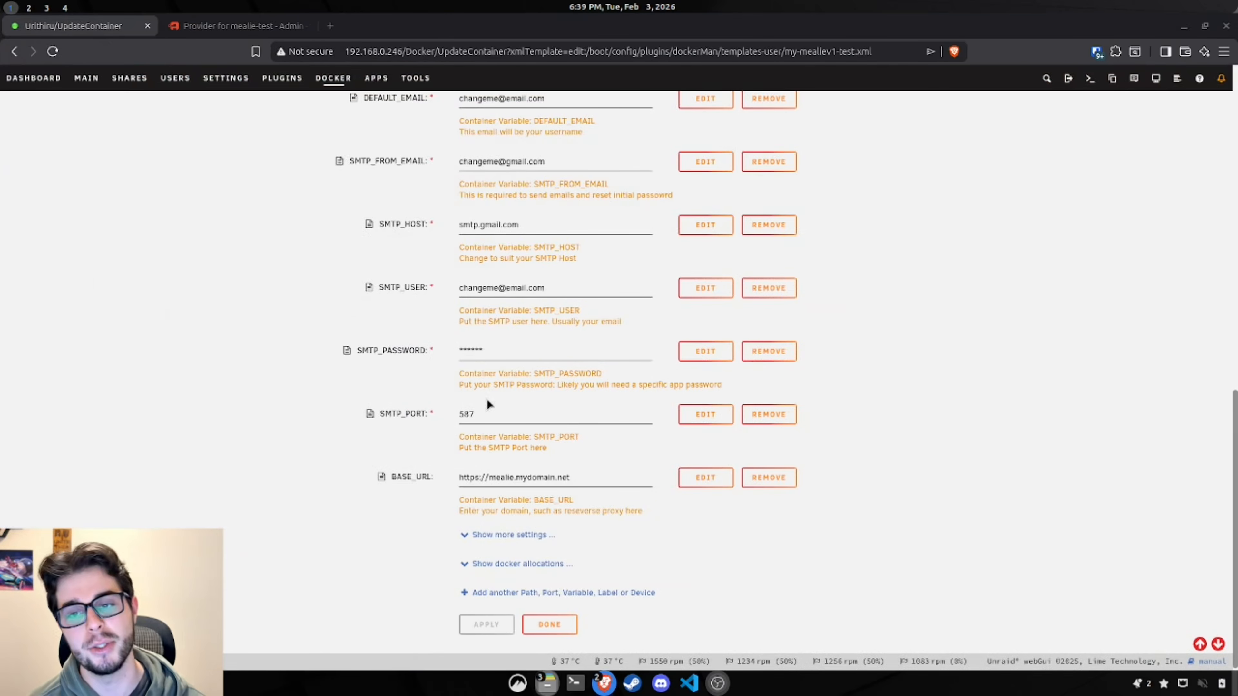
Step: Add a Variable named OIDC_AUTH_ENABLED with value and default value true
{"action": "left_click", "coordinate": [549, 594]}
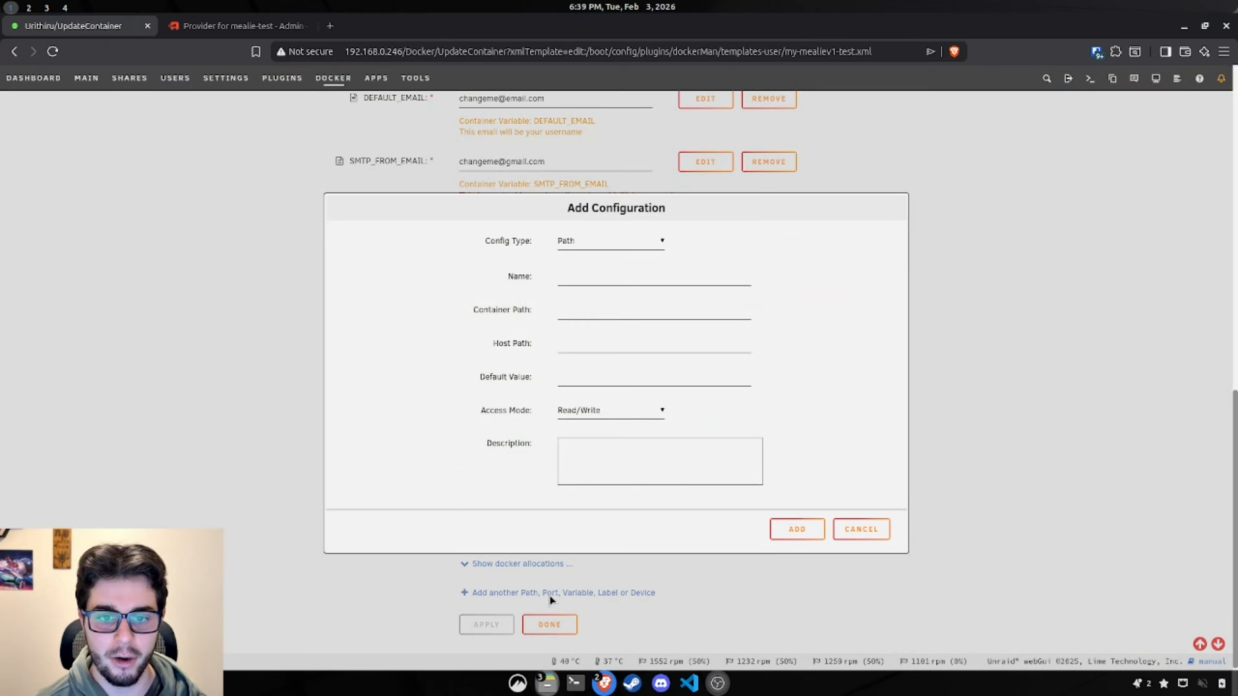
{"action": "left_click", "coordinate": [593, 242]}
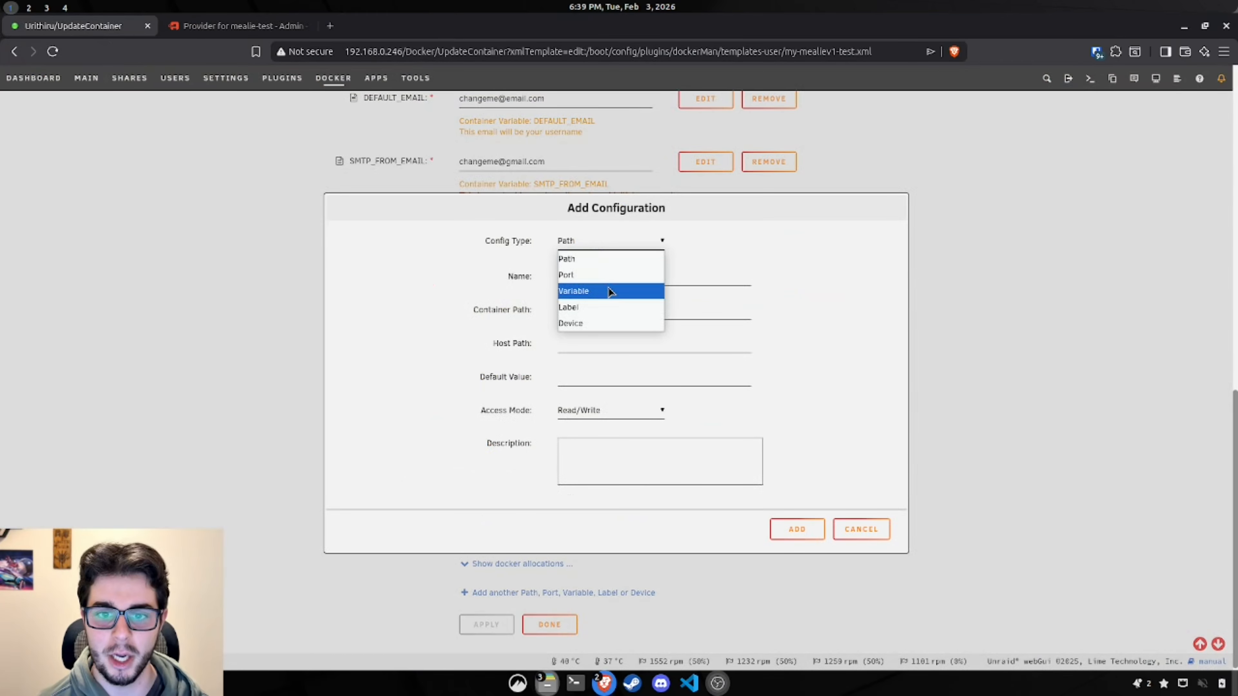
{"action": "left_click", "coordinate": [608, 289]}
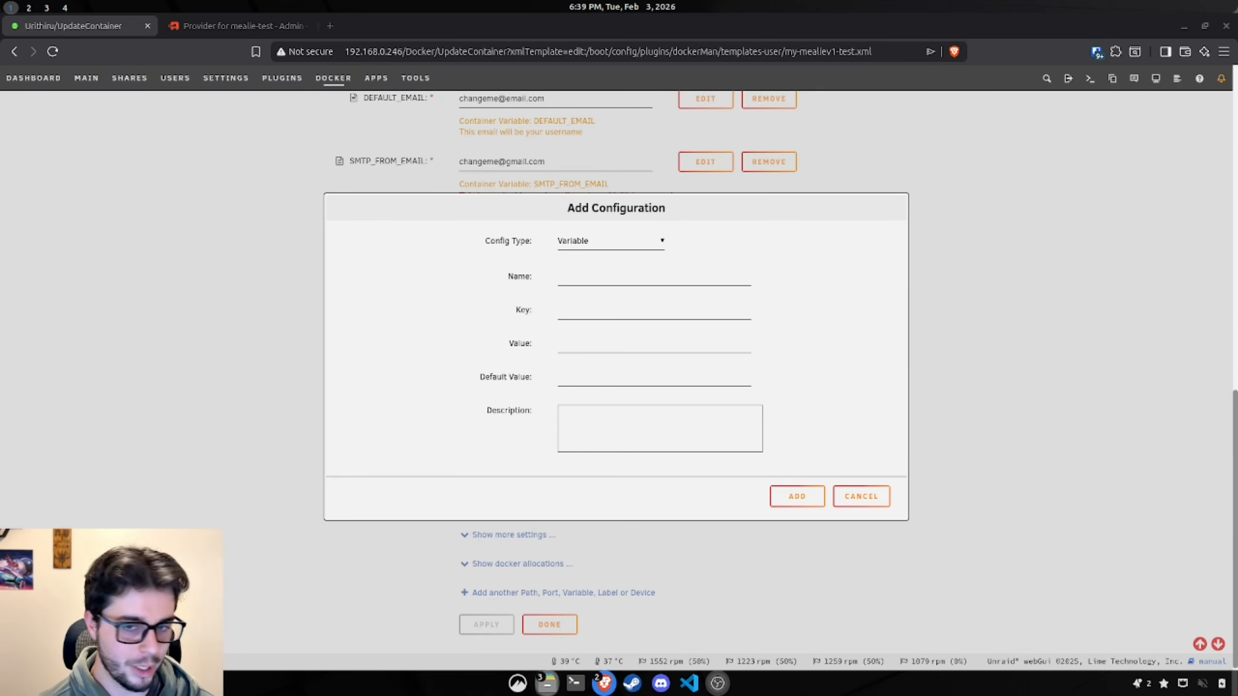
{"action": "left_click", "coordinate": [652, 244]}
{"action": "left_click", "coordinate": [594, 294]}
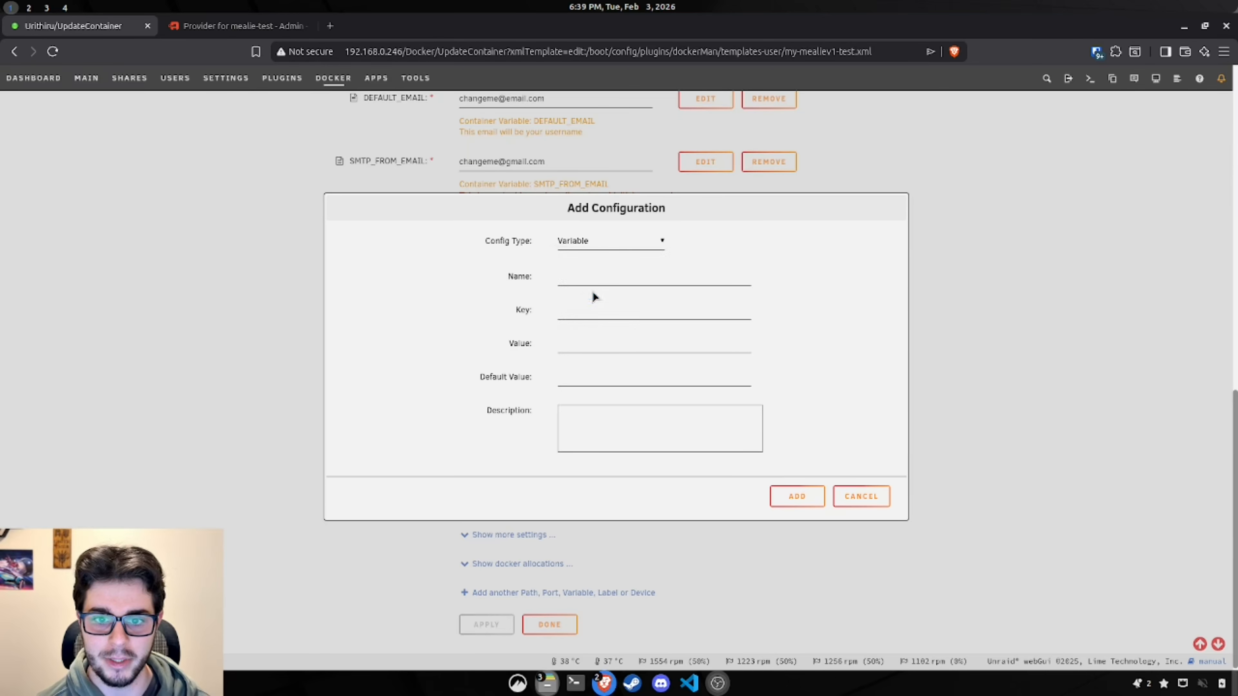
{"action": "left_click", "coordinate": [600, 274]}
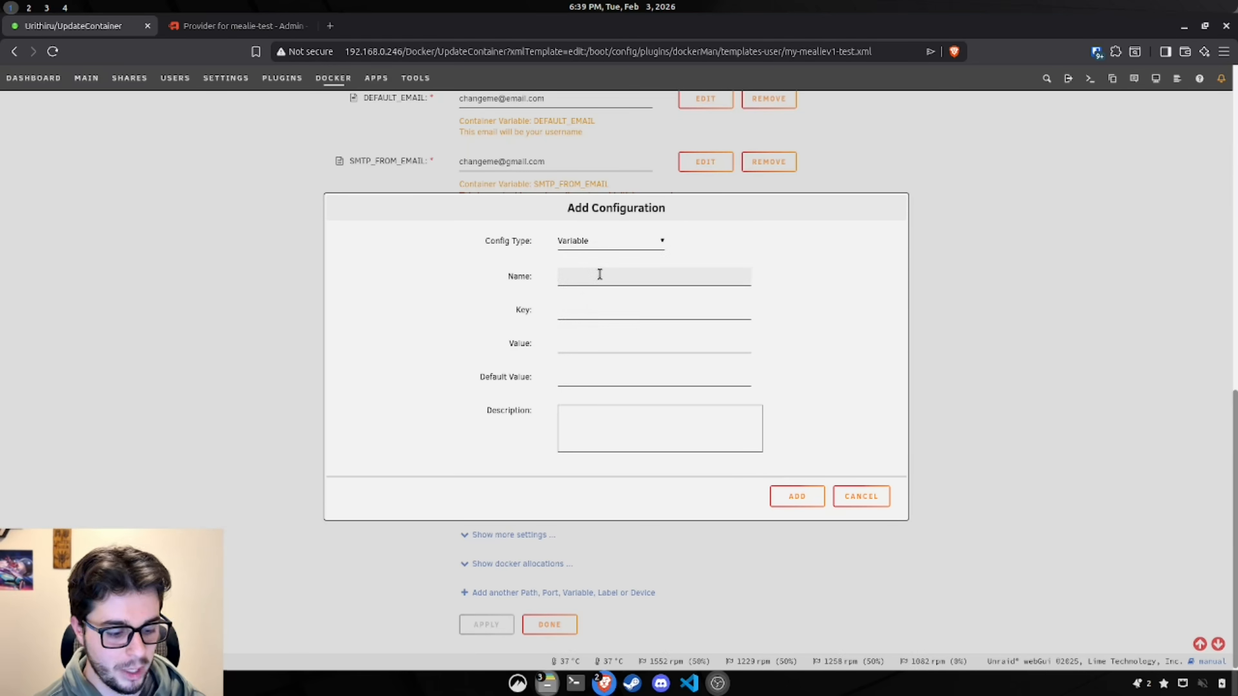
{"action": "key", "text": "ctrl+v"}
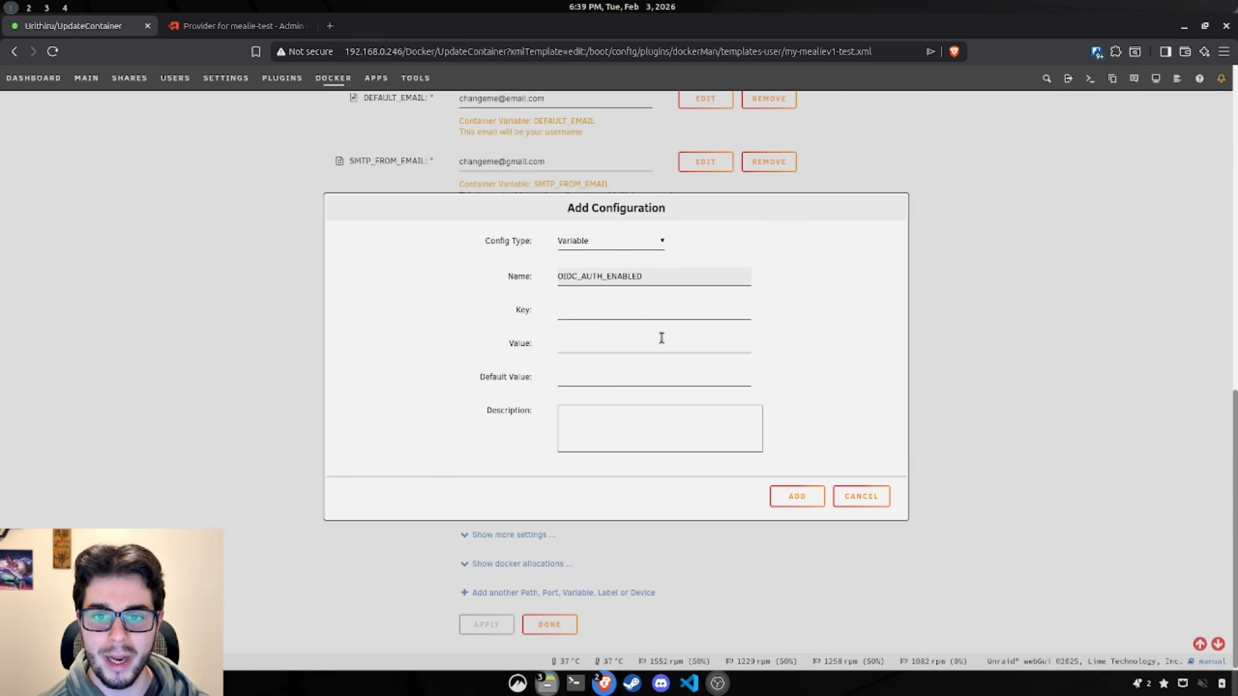
{"action": "left_click", "coordinate": [613, 310]}
{"action": "key", "text": "ctrl+v"}
{"action": "left_click", "coordinate": [851, 302]}
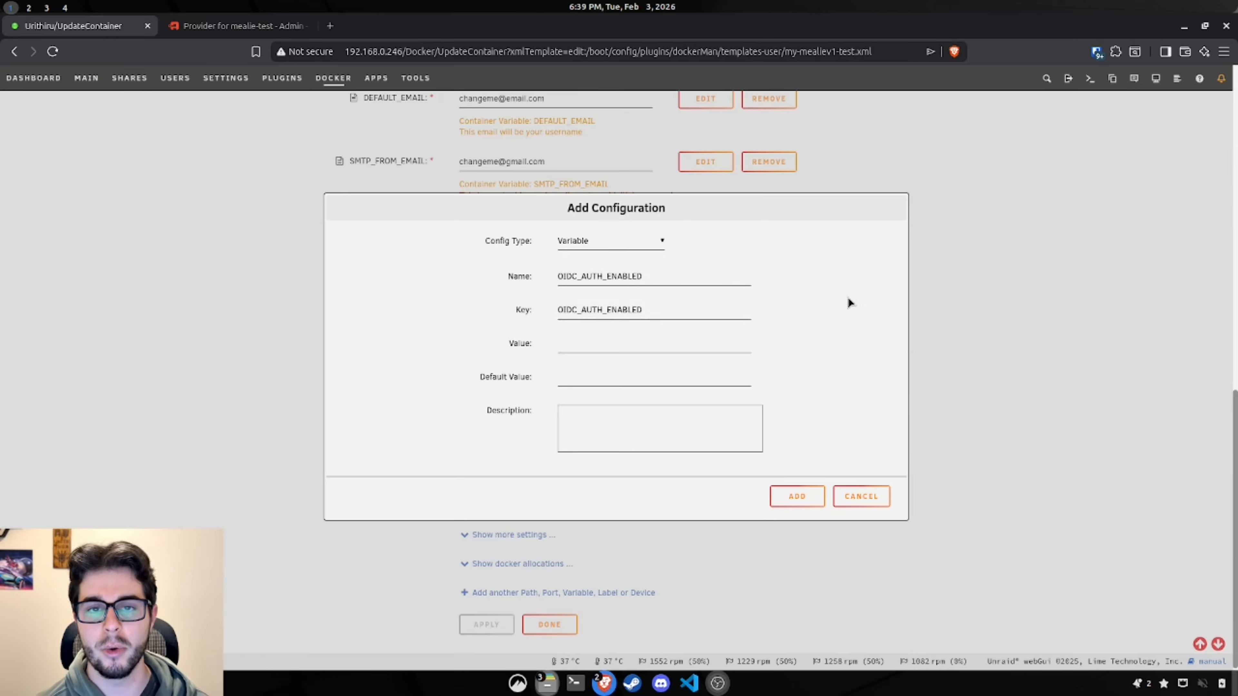
{"action": "left_click_drag", "start_coordinate": [497, 275], "coordinate": [567, 276]}
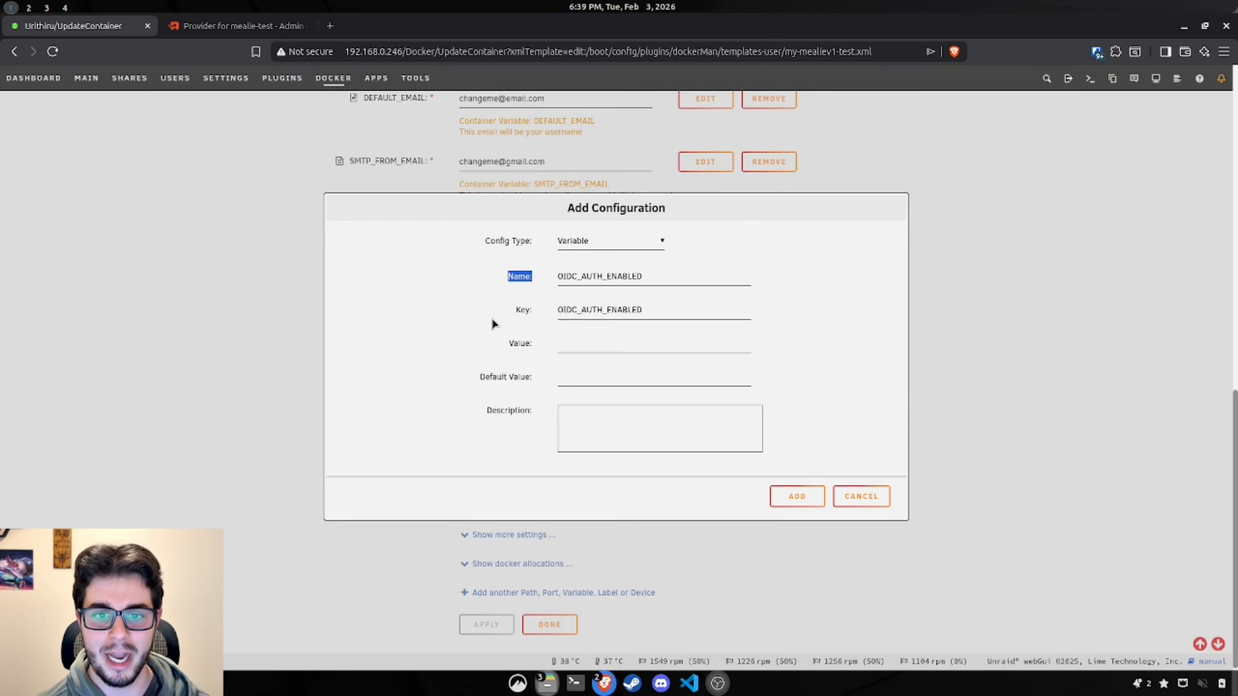
{"action": "left_click", "coordinate": [798, 318]}
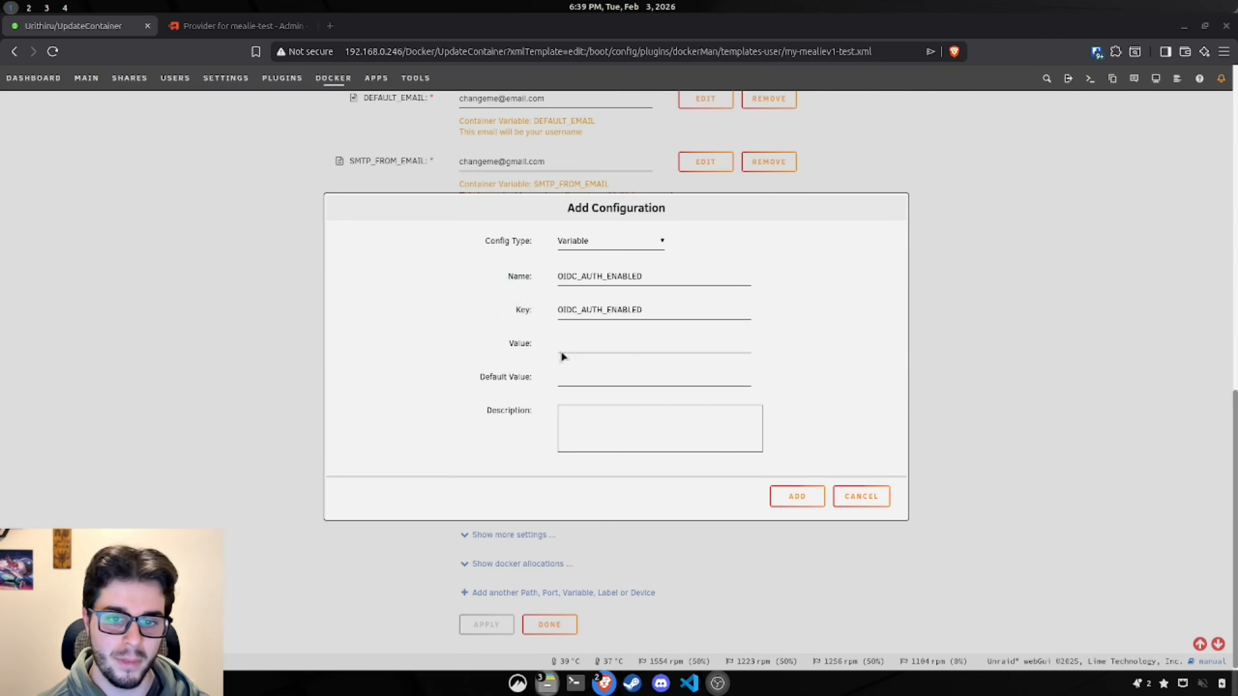
{"action": "left_click", "coordinate": [578, 347]}
{"action": "type", "text": "true"}
{"action": "left_click", "coordinate": [578, 375]}
{"action": "type", "text": "true"}
{"action": "left_click", "coordinate": [830, 320]}
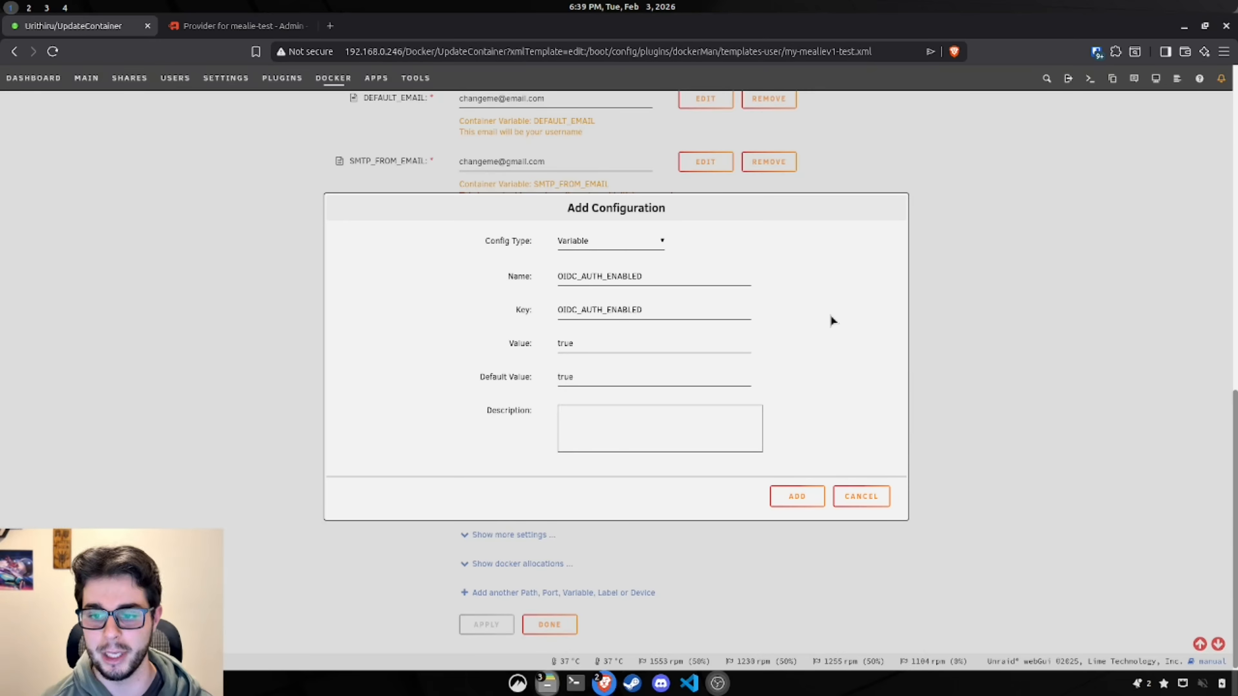
{"action": "left_click", "coordinate": [819, 501]}
Step: Add a Variable named OIDC_PROVIDER_NAME with value and default value authentik
{"action": "scroll", "coordinate": [872, 484], "scroll_direction": "down", "scroll_amount": 2}
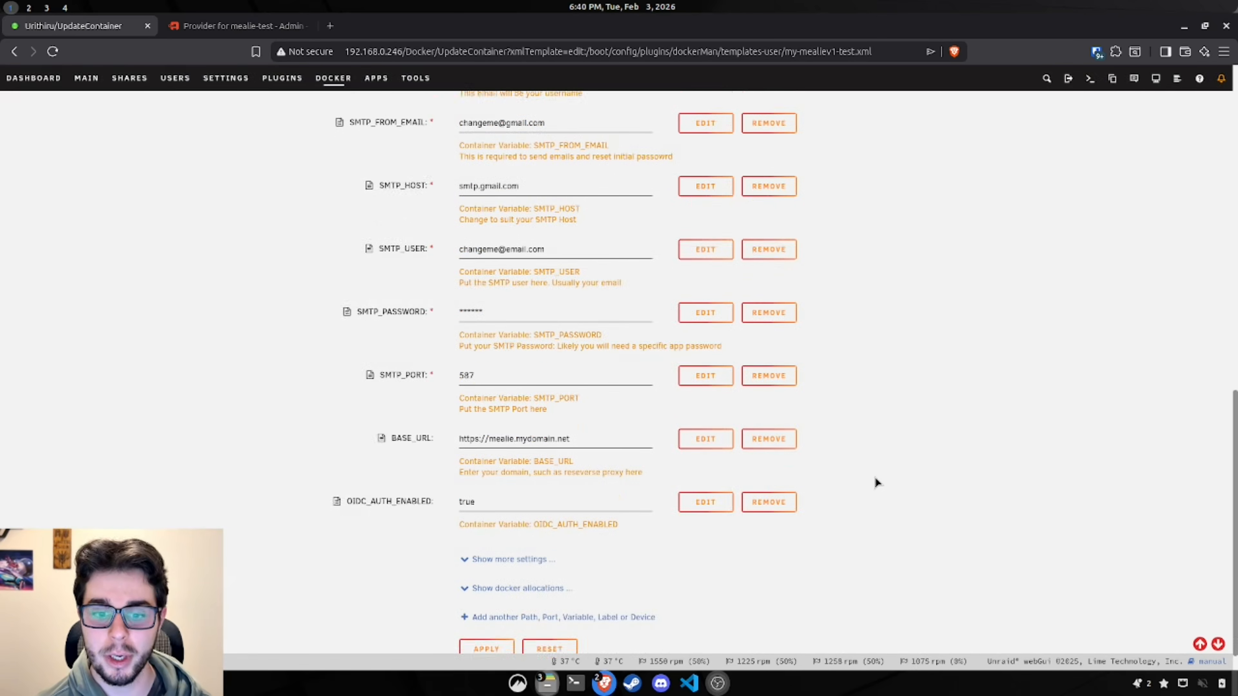
{"action": "left_click", "coordinate": [601, 589]}
{"action": "left_click", "coordinate": [579, 236]}
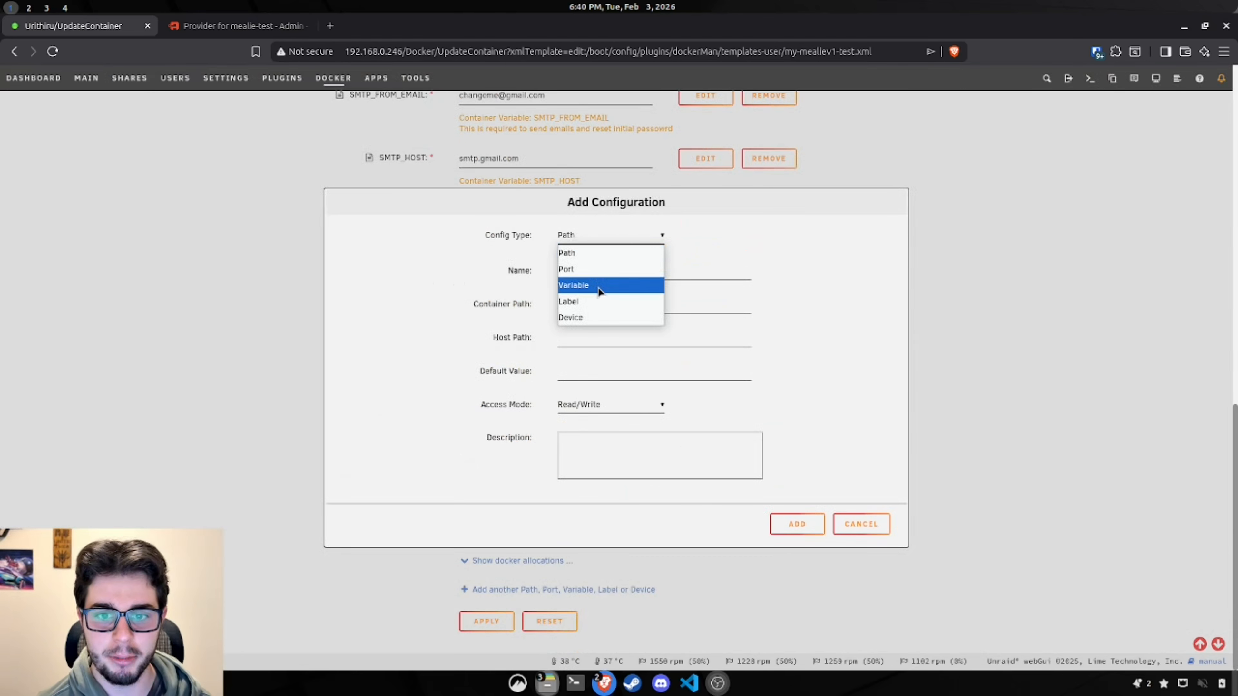
{"action": "left_click", "coordinate": [580, 285]}
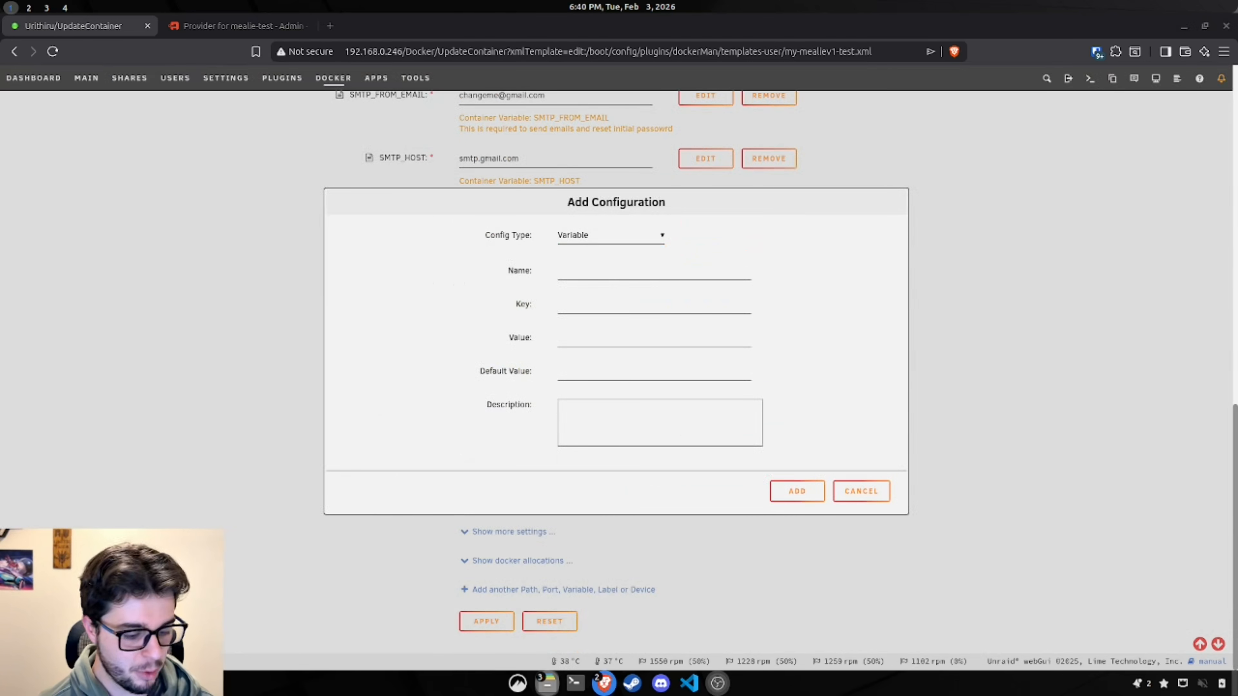
{"action": "left_click", "coordinate": [616, 272]}
{"action": "type", "text": "OIDC_PROVIDER_NAME"}
{"action": "left_click", "coordinate": [615, 306]}
{"action": "type", "text": "OIDC_PROVIDER_NAME"}
{"action": "left_click", "coordinate": [607, 338]}
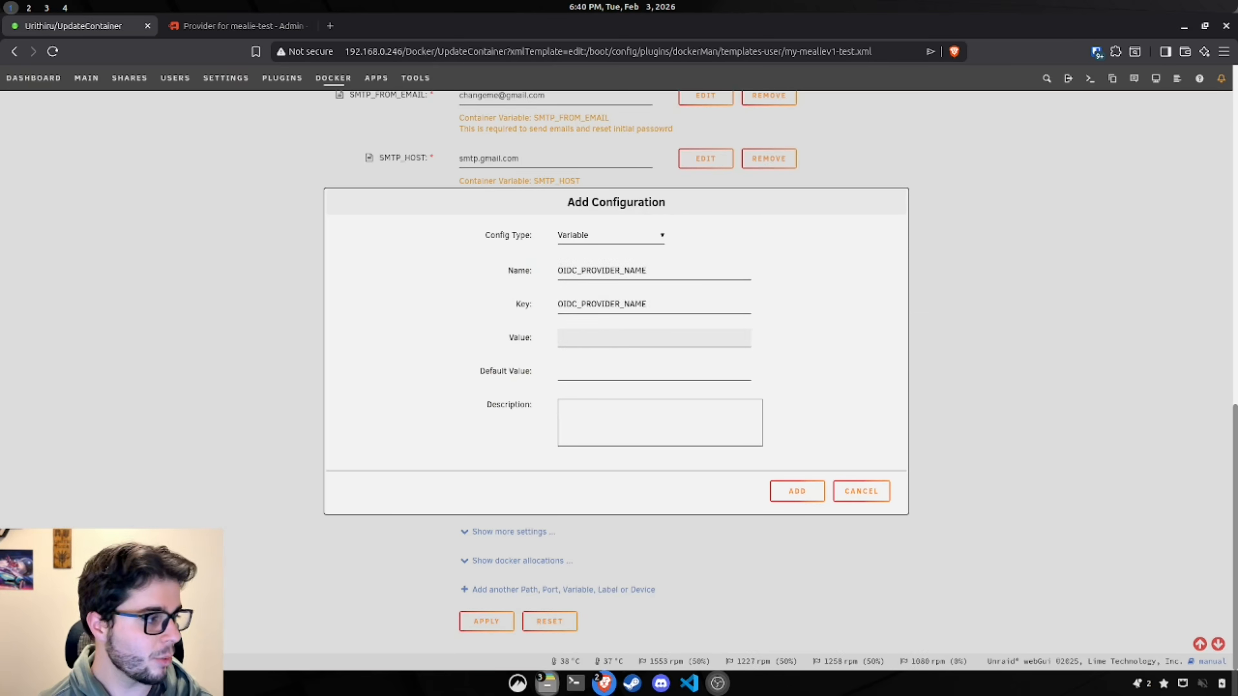
{"action": "left_click", "coordinate": [603, 337]}
{"action": "type", "text": "authentik"}
{"action": "left_click", "coordinate": [595, 372]}
{"action": "type", "text": "authentik"}
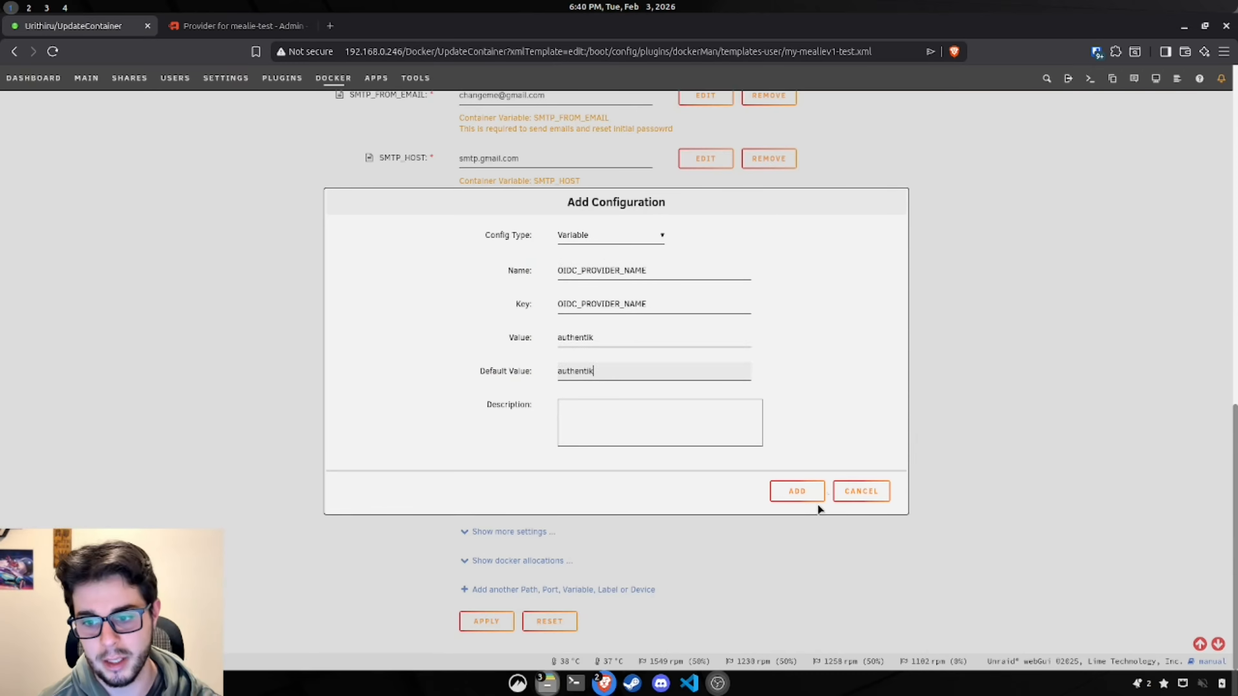
{"action": "left_click", "coordinate": [797, 491]}
Step: Start a new Variable with name and key OIDC_CONFIGURATION_URL
{"action": "left_click", "coordinate": [551, 605]}
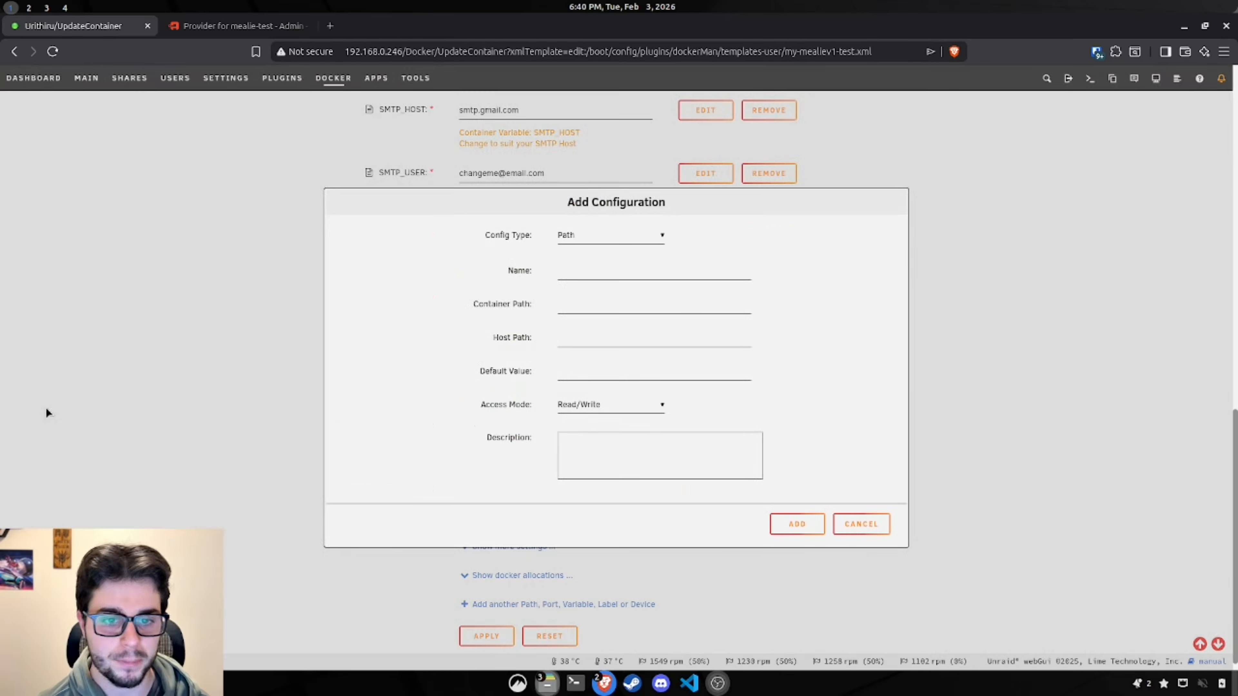
{"action": "left_click", "coordinate": [606, 245]}
{"action": "left_click", "coordinate": [605, 286]}
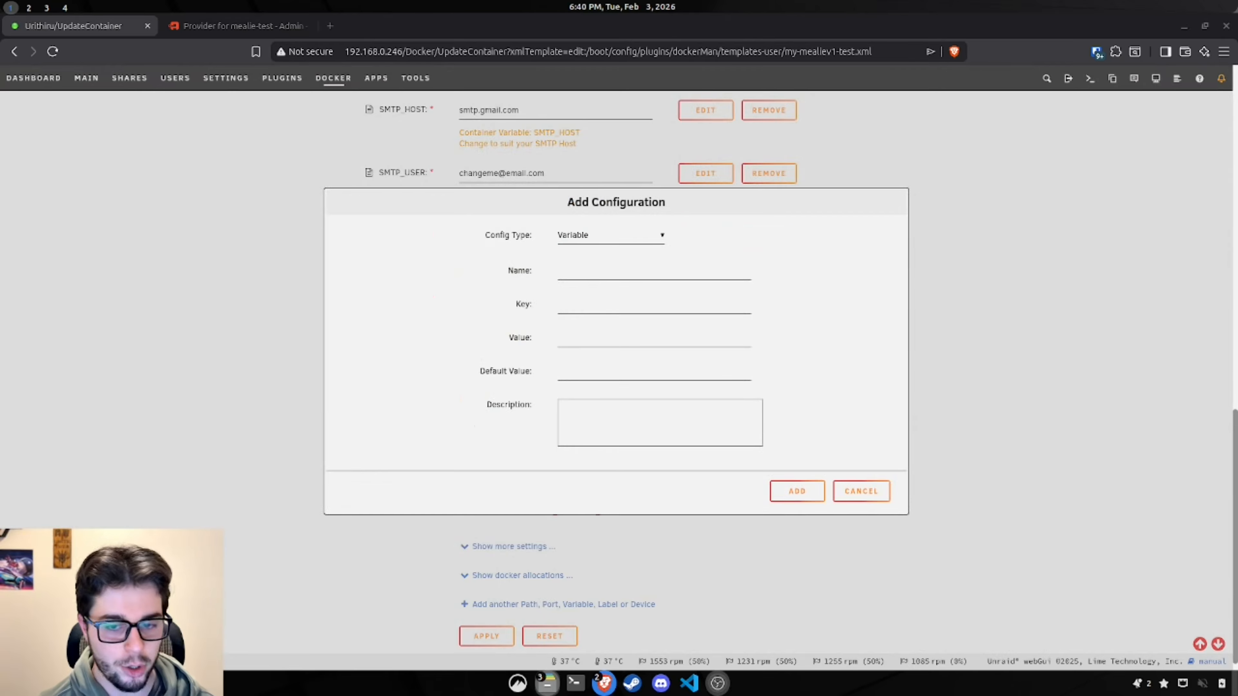
{"action": "left_click", "coordinate": [635, 271]}
{"action": "type", "text": "OIDC_CONFIGURATION_URL"}
{"action": "left_click", "coordinate": [619, 304]}
{"action": "type", "text": "OIDC_CONFIGURATION_URL"}
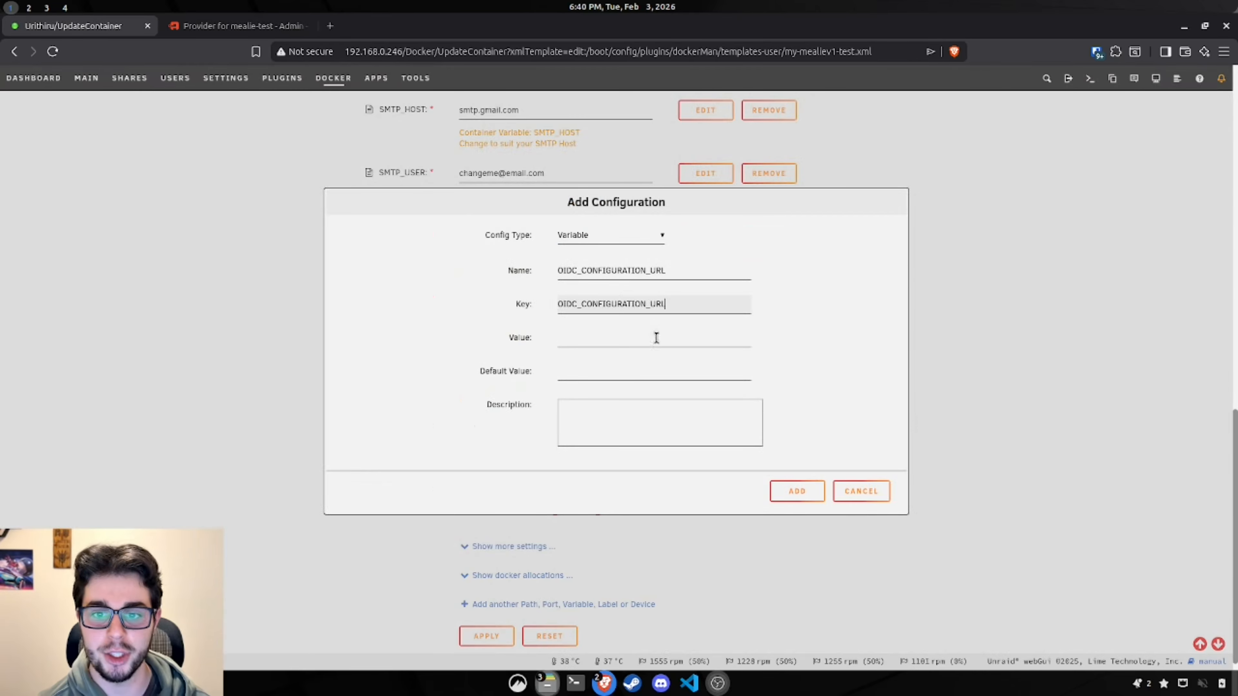
{"action": "left_click", "coordinate": [656, 339]}
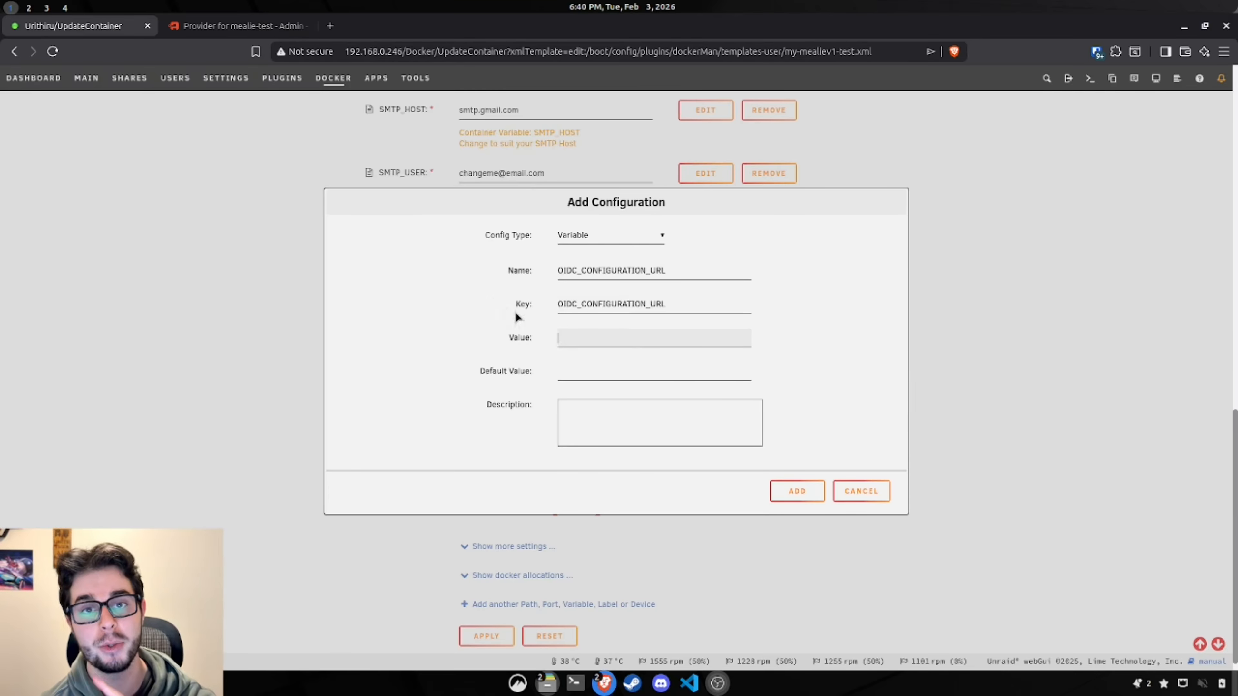
Step: Copy authentik's OpenID Configuration URL into the variable's value and default, then add it
{"action": "left_click", "coordinate": [209, 30]}
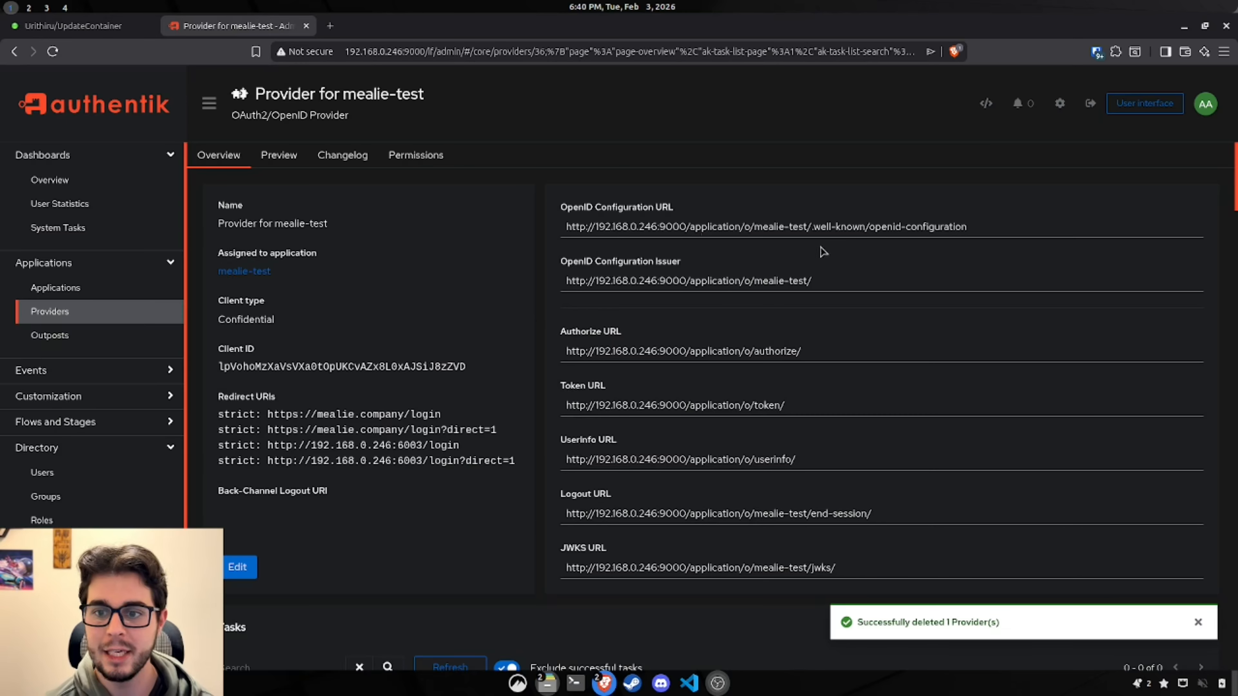
{"action": "left_click", "coordinate": [851, 227]}
{"action": "triple_click", "coordinate": [850, 227]}
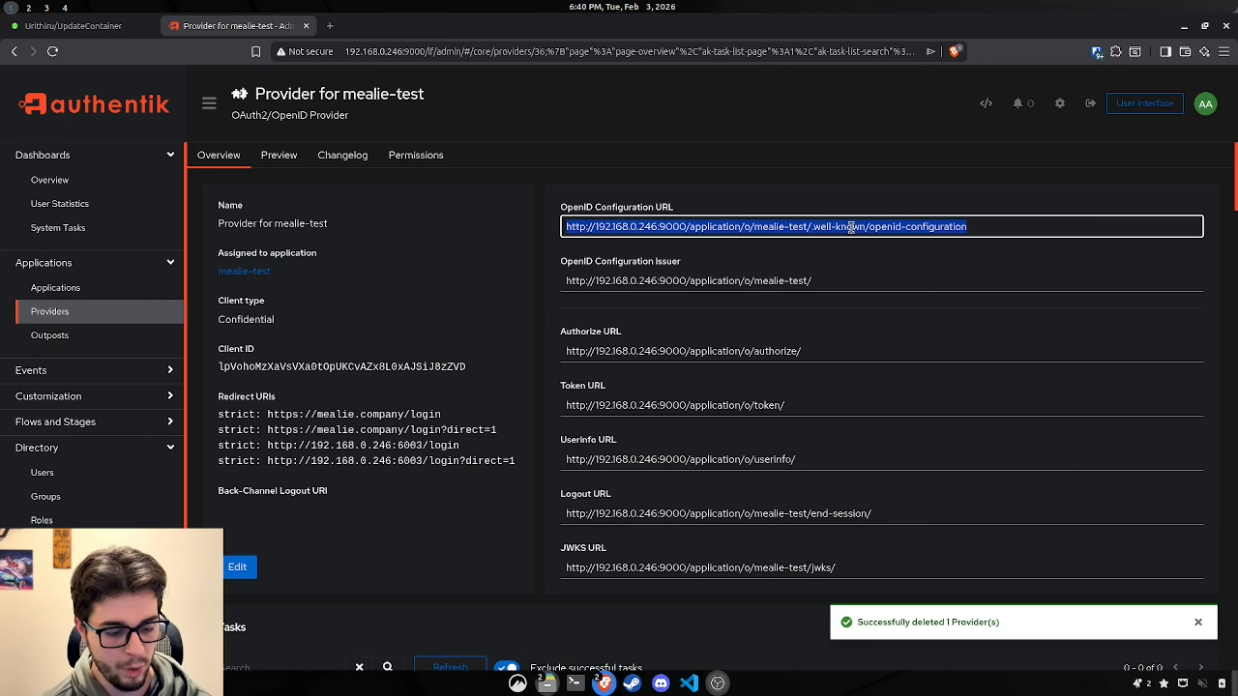
{"action": "key", "text": "ctrl+c"}
{"action": "left_click", "coordinate": [73, 26]}
{"action": "left_click", "coordinate": [613, 339]}
{"action": "key", "text": "ctrl+v"}
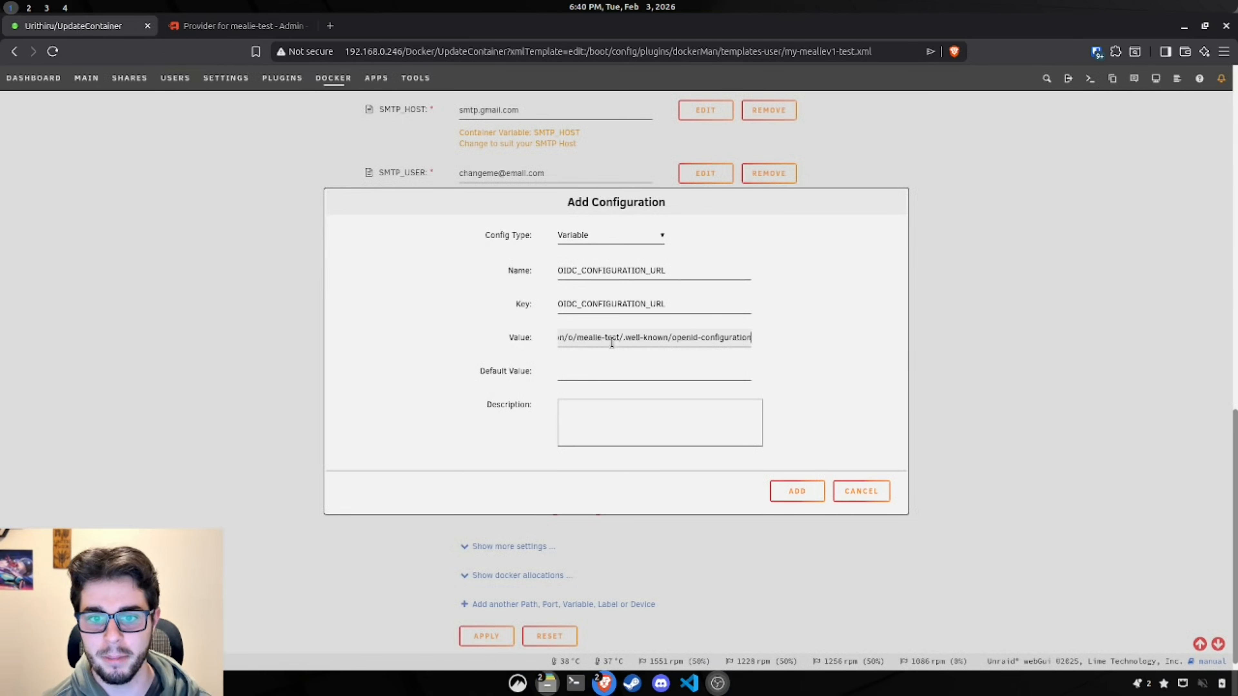
{"action": "left_click", "coordinate": [652, 370]}
{"action": "key", "text": "ctrl+v"}
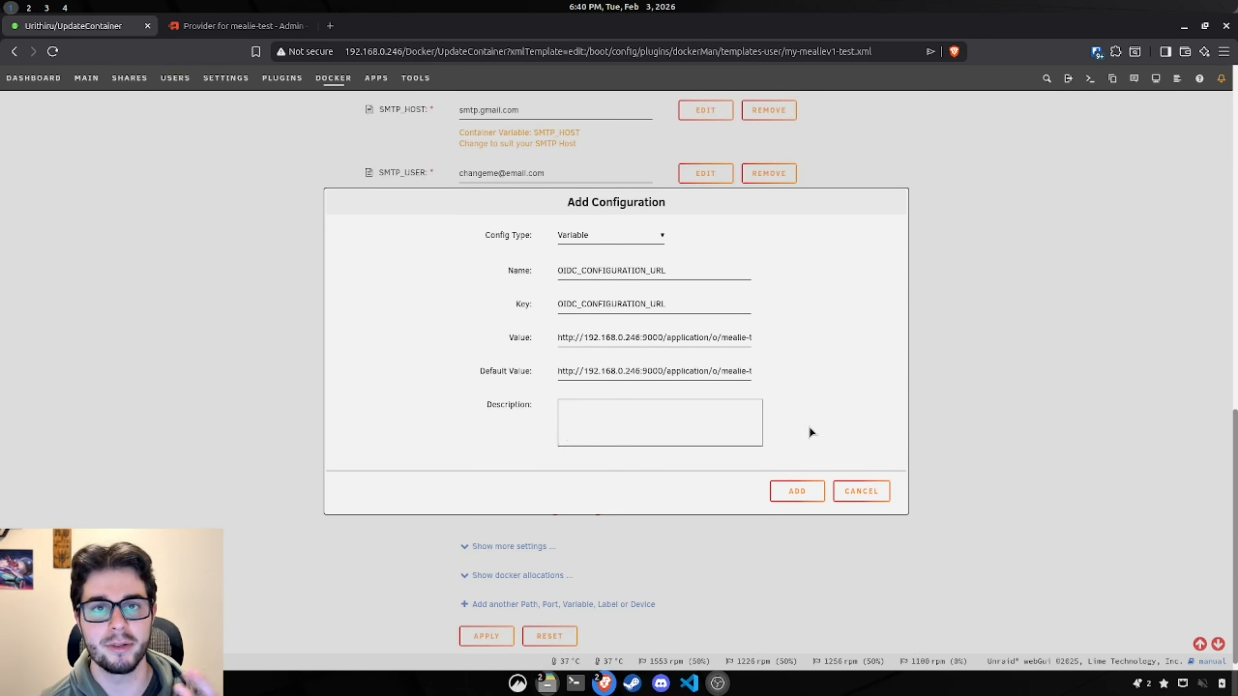
{"action": "left_click", "coordinate": [797, 491]}
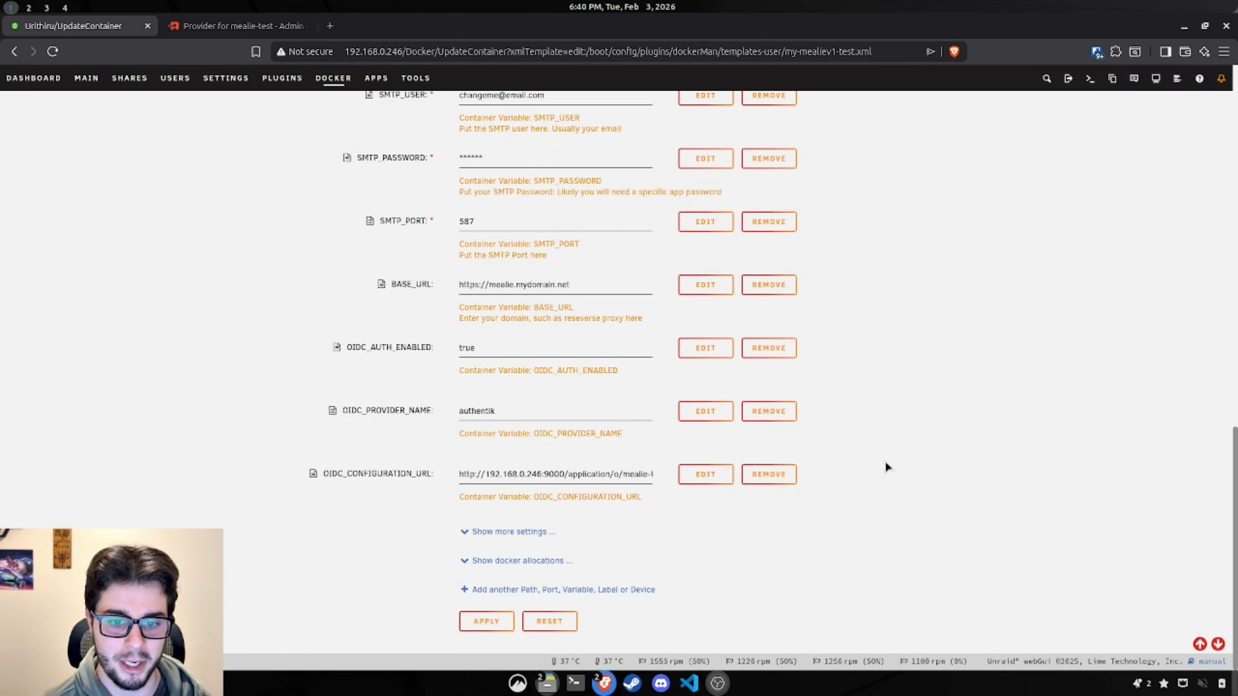
Step: Start a new Variable with name and key OIDC_CLIENT_ID
{"action": "left_click", "coordinate": [566, 590]}
{"action": "left_click", "coordinate": [581, 238]}
{"action": "left_click", "coordinate": [594, 286]}
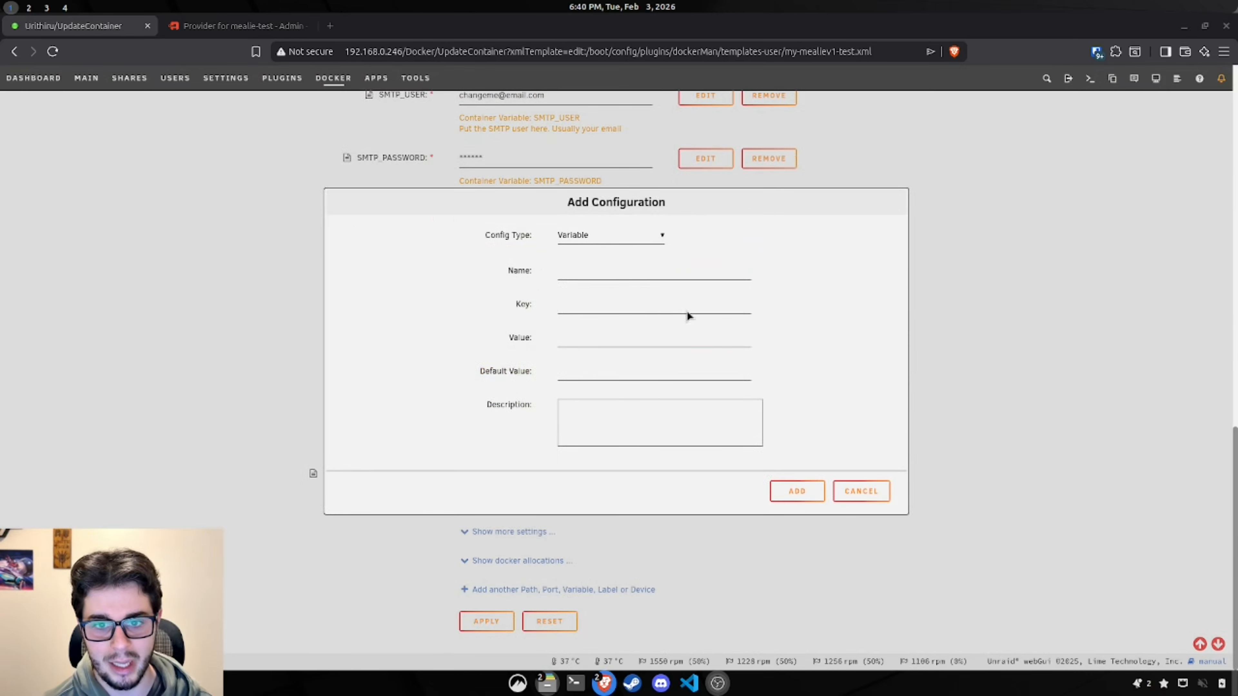
{"action": "left_click", "coordinate": [667, 271]}
{"action": "key", "text": "ctrl+v"}
{"action": "left_click", "coordinate": [608, 307]}
{"action": "key", "text": "ctrl+v"}
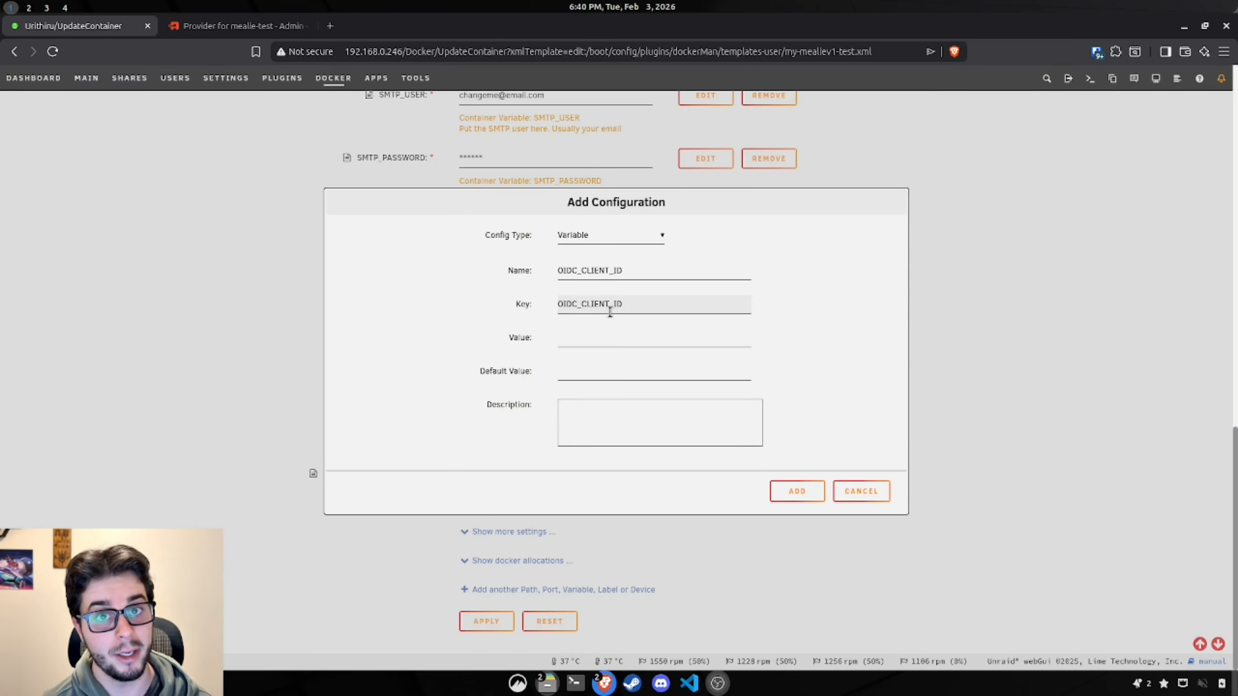
Step: Fill OIDC_CLIENT_ID's value and default with the authentik provider's Client ID, then add it
{"action": "left_click", "coordinate": [216, 27]}
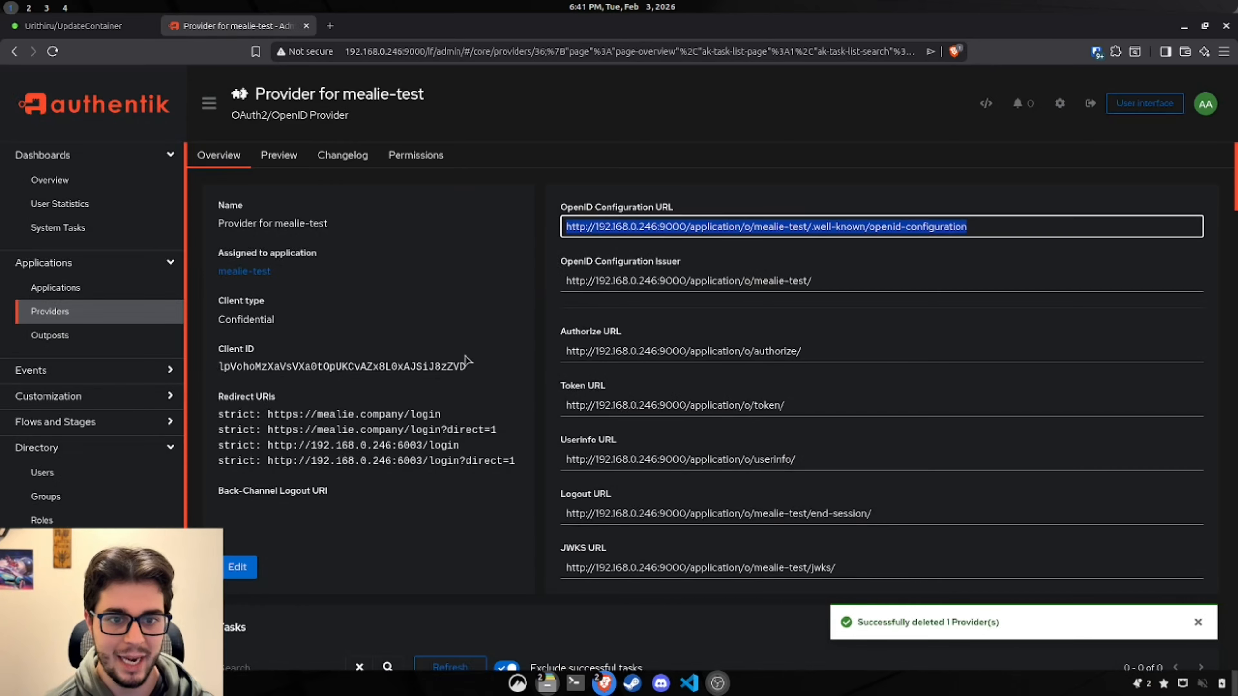
{"action": "double_click", "coordinate": [306, 368]}
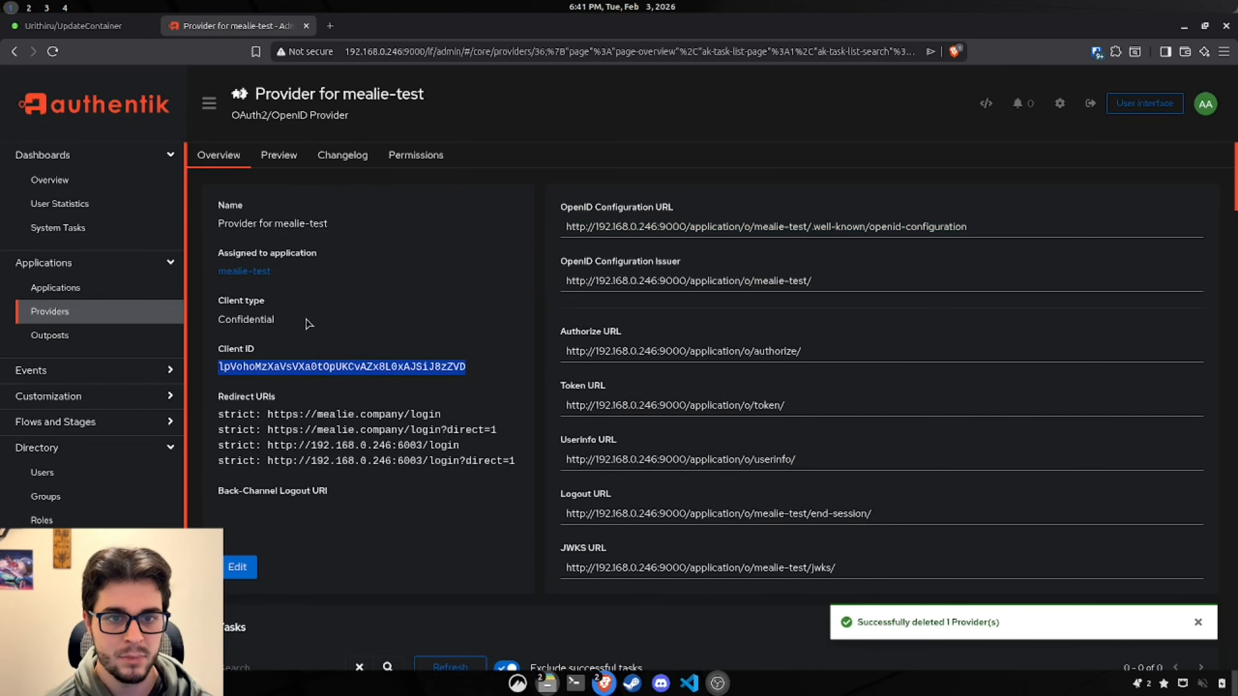
{"action": "left_click", "coordinate": [118, 29]}
{"action": "left_click", "coordinate": [599, 339]}
{"action": "key", "text": "ctrl+v"}
{"action": "left_click", "coordinate": [598, 371]}
{"action": "key", "text": "ctrl+v"}
{"action": "left_click", "coordinate": [797, 491]}
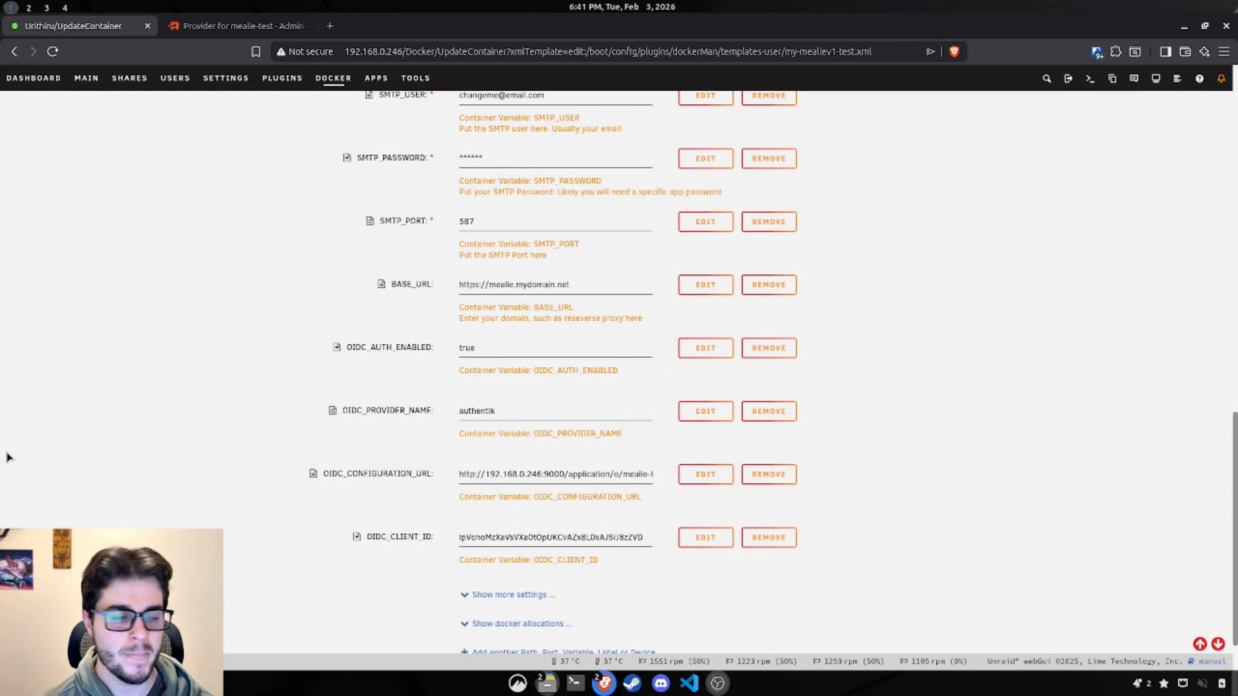
Step: Start another container entry named OIDC_CLIENT_SECRET
{"action": "scroll", "coordinate": [490, 480], "scroll_direction": "down", "scroll_amount": 2}
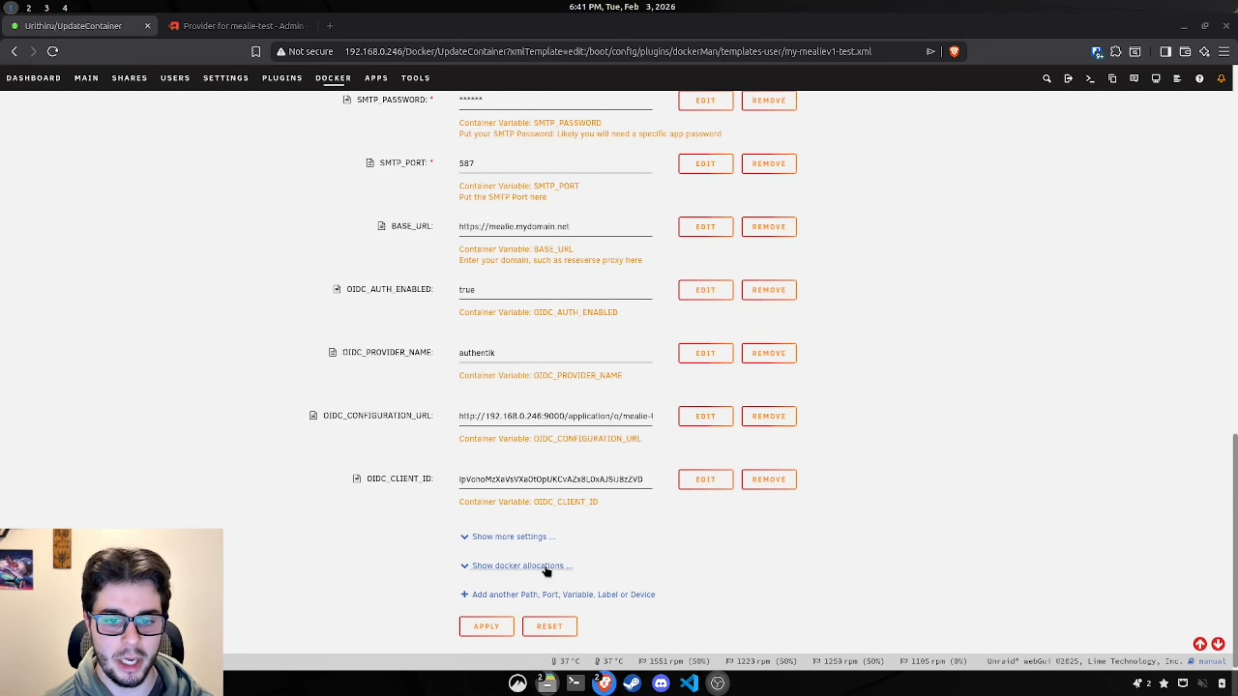
{"action": "left_click", "coordinate": [475, 593]}
{"action": "left_click", "coordinate": [590, 276]}
{"action": "key", "text": "ctrl+v"}
{"action": "left_click", "coordinate": [599, 306]}
{"action": "key", "text": "ctrl+v"}
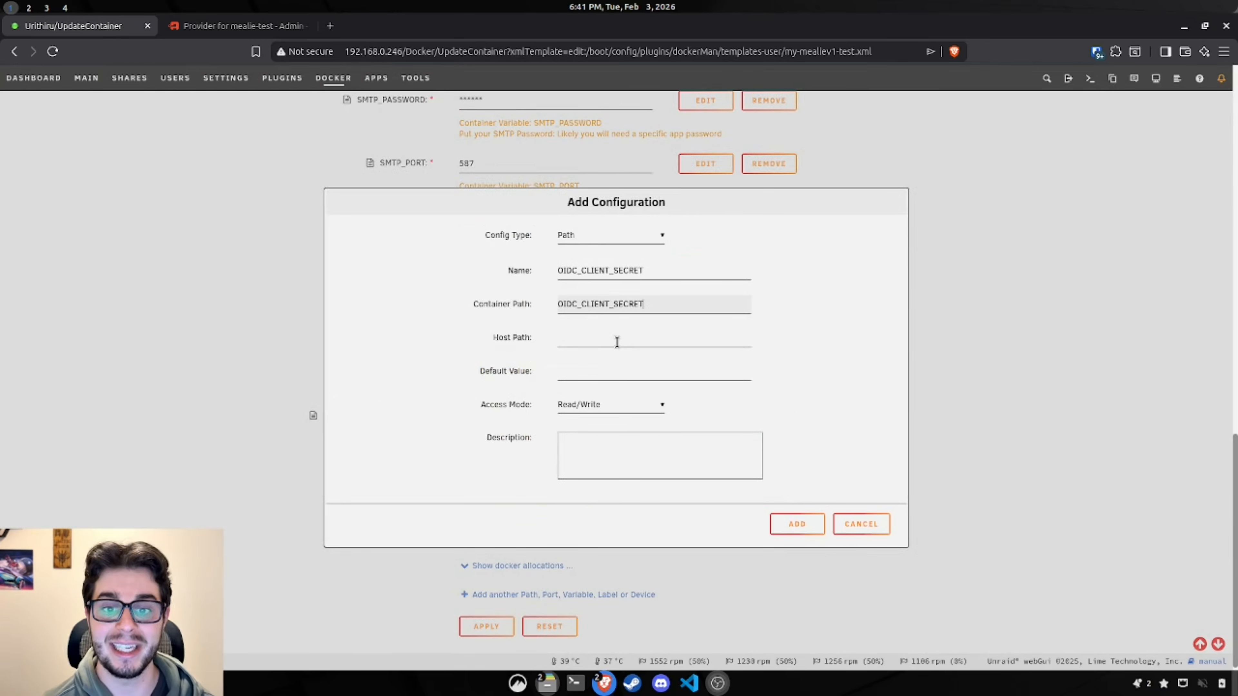
Step: Fill the entry with the authentik provider's client secret as a Variable and add it
{"action": "left_click", "coordinate": [225, 26]}
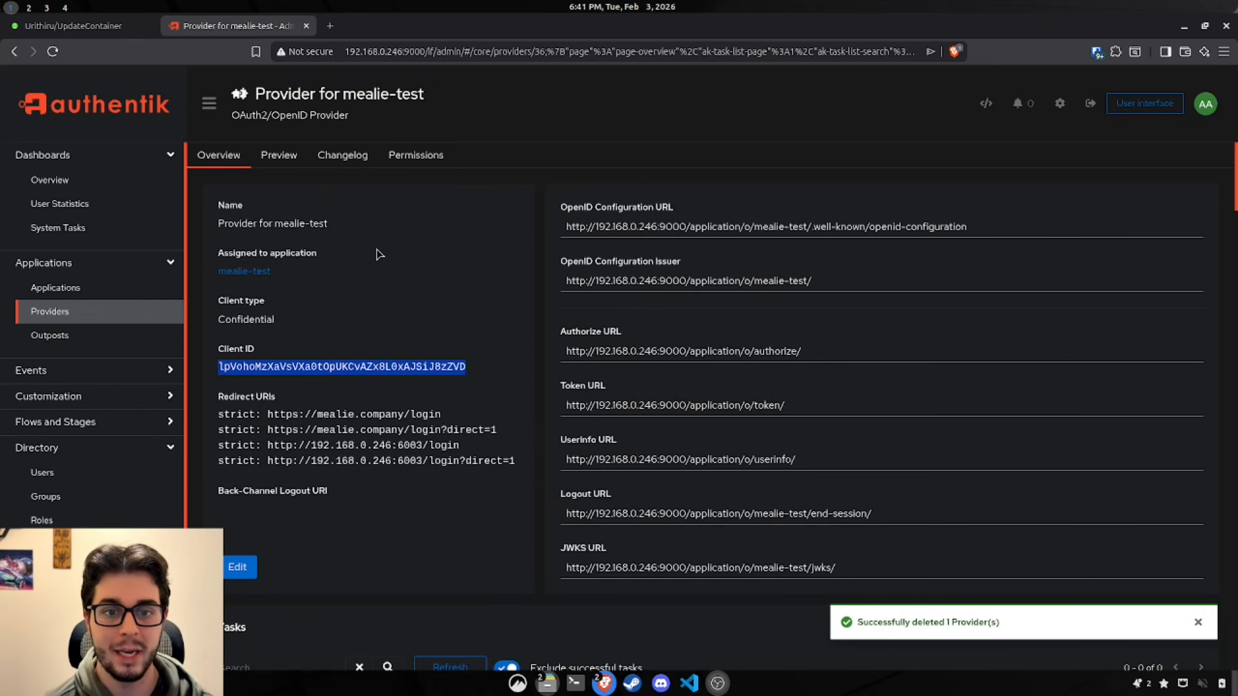
{"action": "left_click", "coordinate": [296, 345]}
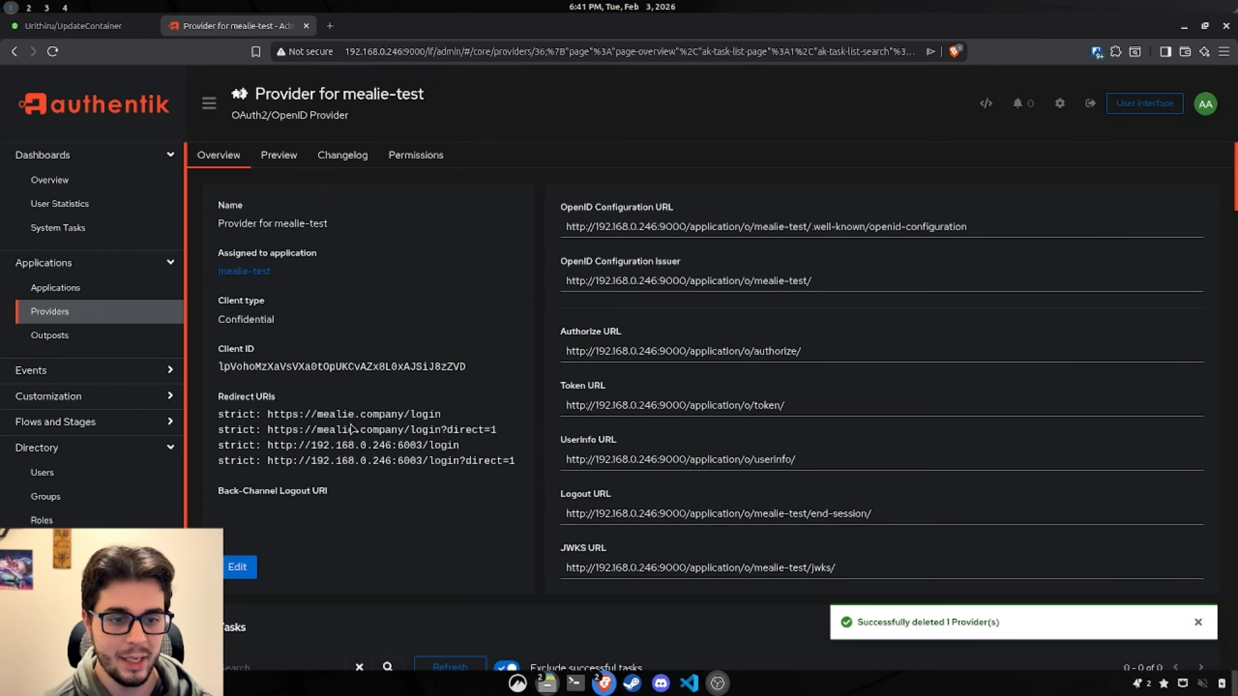
{"action": "scroll", "coordinate": [351, 428], "scroll_direction": "down", "scroll_amount": 2}
{"action": "left_click", "coordinate": [249, 492]}
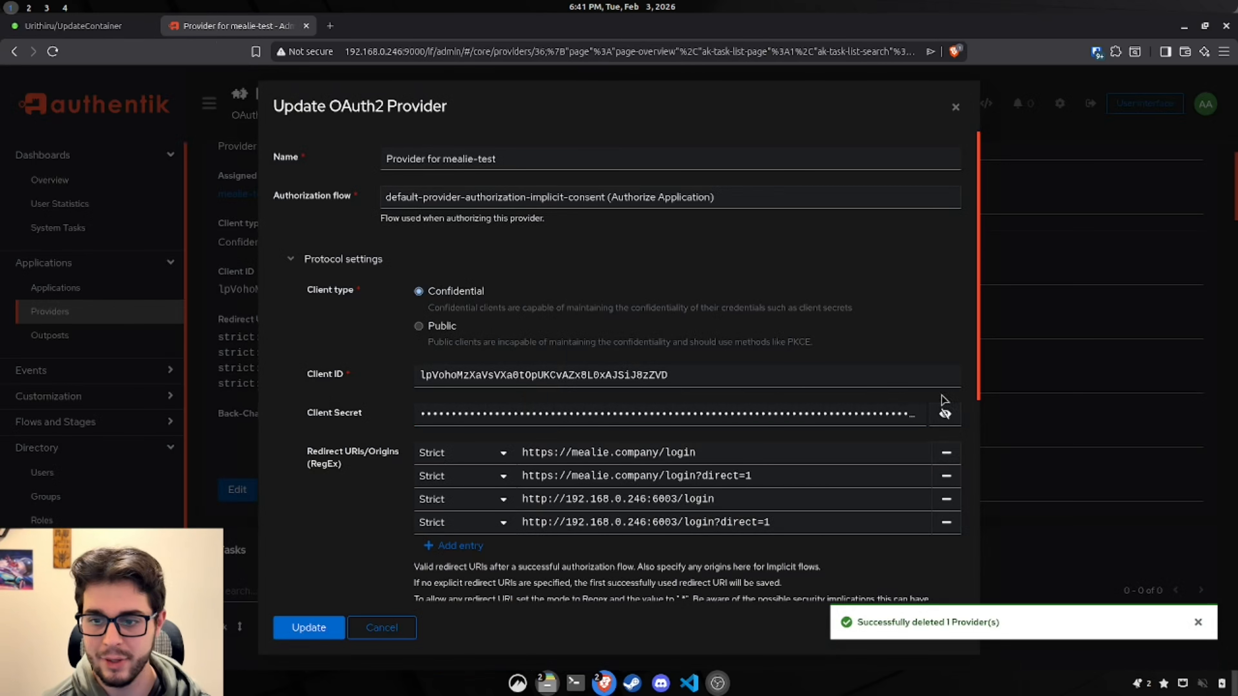
{"action": "left_click", "coordinate": [946, 414]}
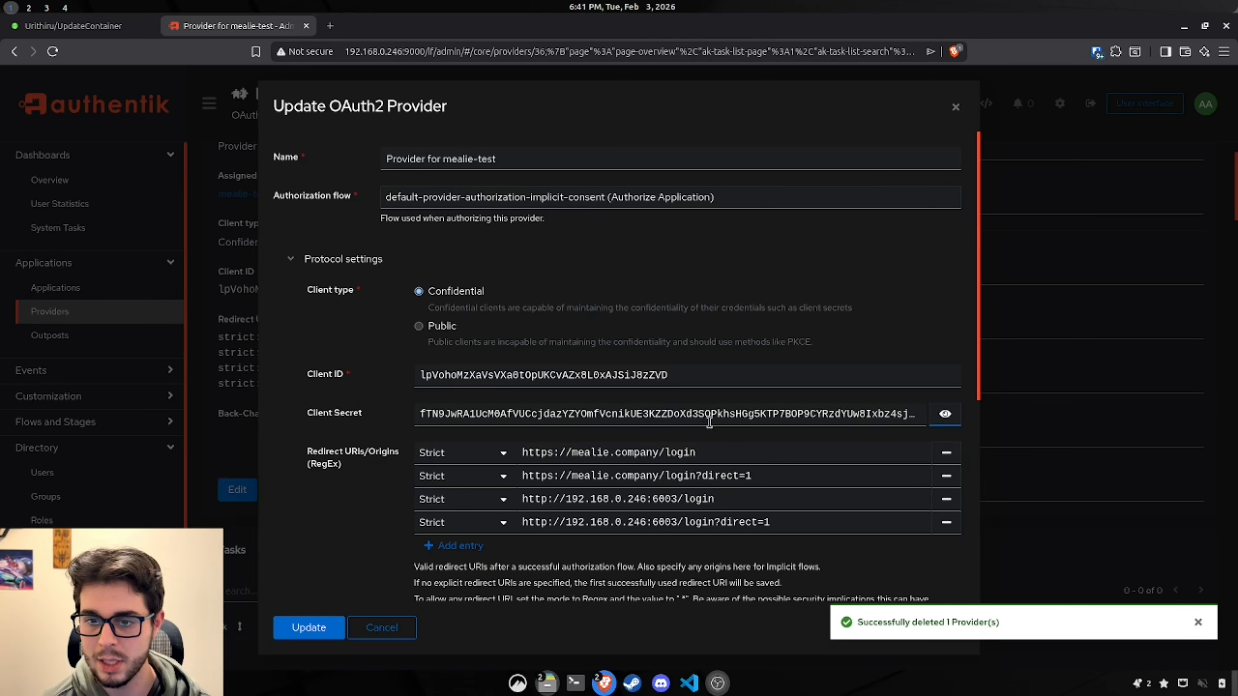
{"action": "triple_click", "coordinate": [711, 416]}
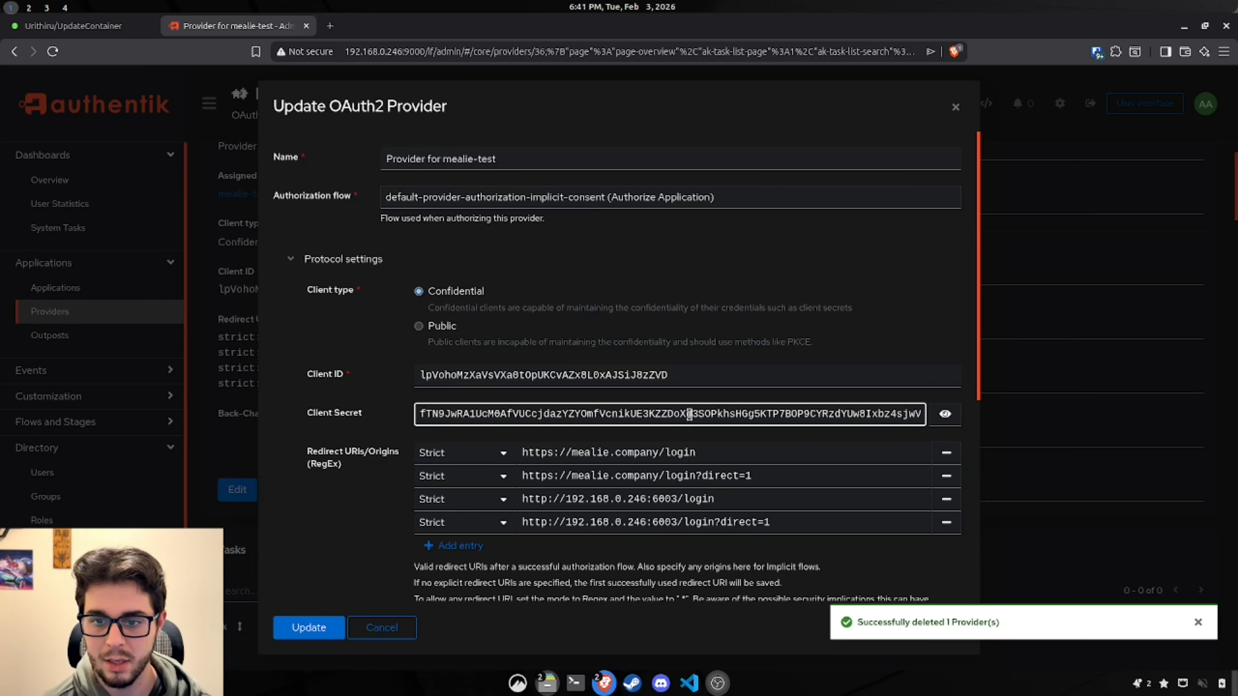
{"action": "left_click", "coordinate": [68, 33]}
{"action": "left_click", "coordinate": [613, 338]}
{"action": "key", "text": "ctrl+v"}
{"action": "left_click", "coordinate": [659, 368]}
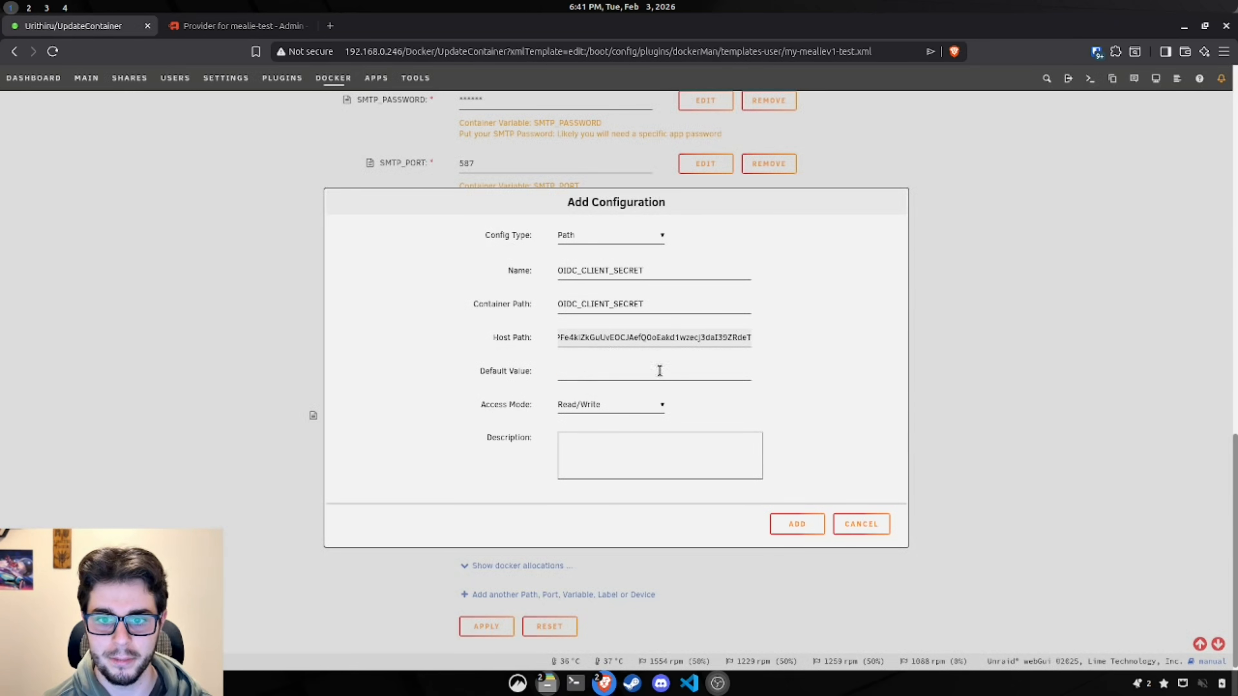
{"action": "left_click", "coordinate": [594, 240]}
{"action": "left_click", "coordinate": [601, 287]}
{"action": "left_click", "coordinate": [633, 370]}
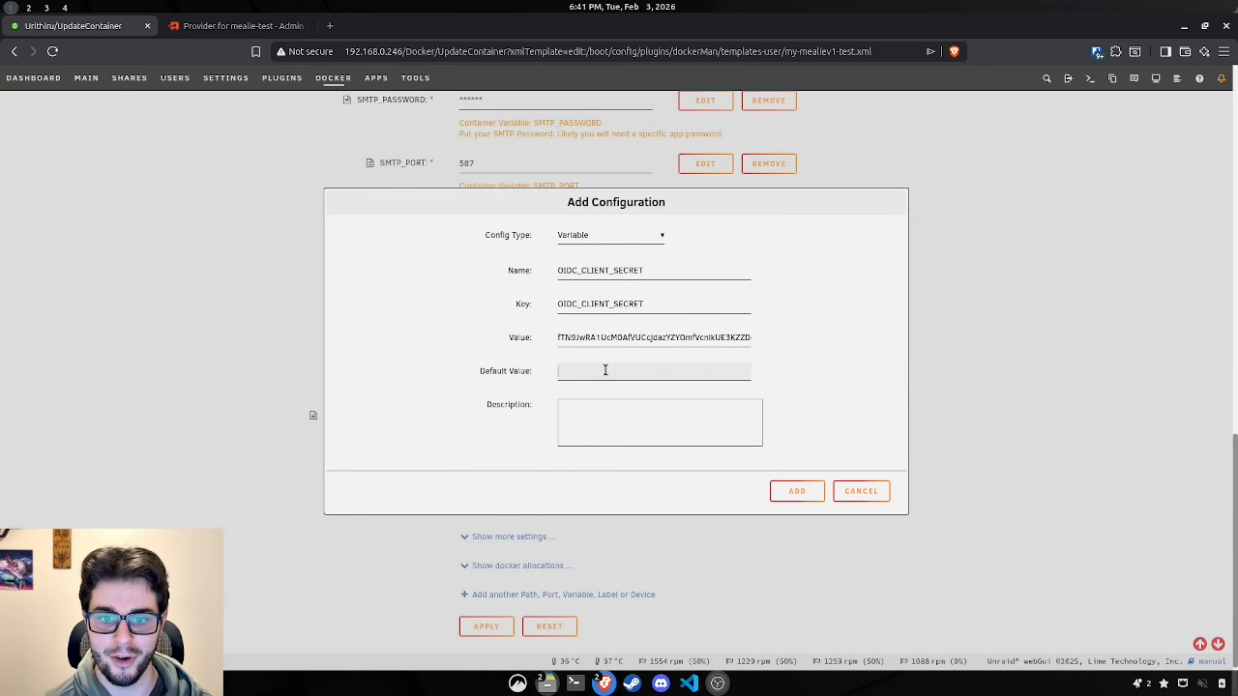
{"action": "key", "text": "ctrl+v"}
{"action": "left_click", "coordinate": [805, 498]}
Step: Add a Variable named OIDC_SIGNUP_ENABLED with value and default value true
{"action": "scroll", "coordinate": [850, 491], "scroll_direction": "down", "scroll_amount": 1}
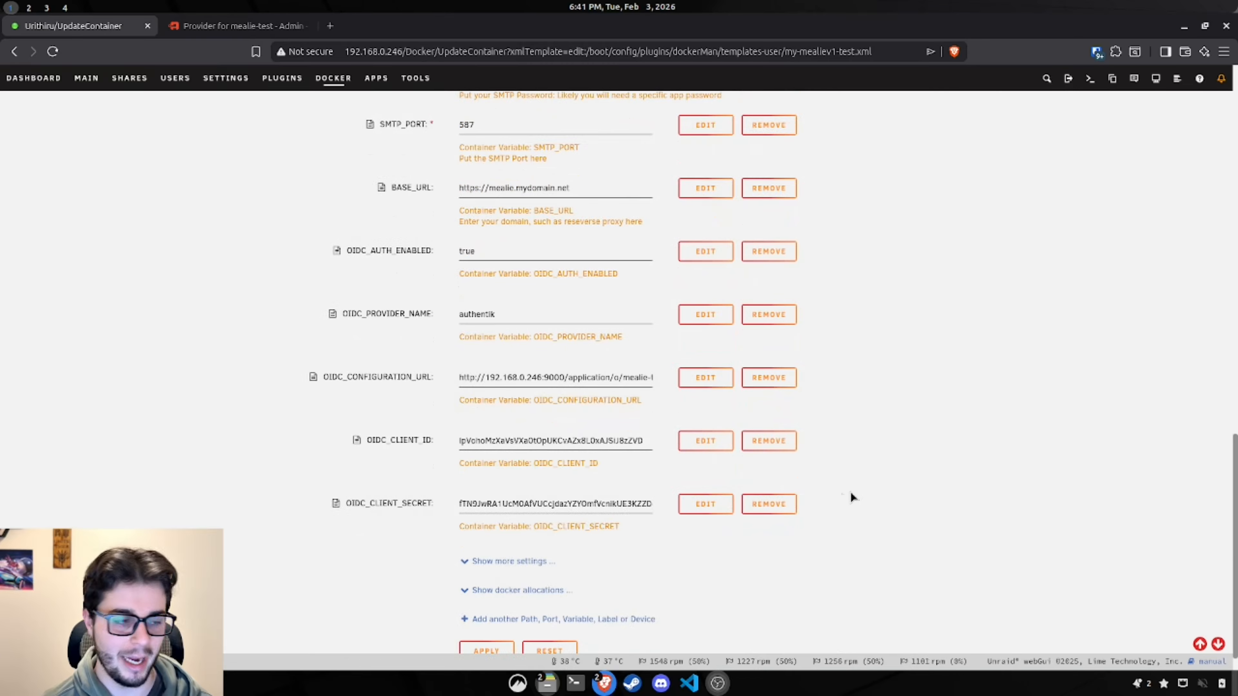
{"action": "left_click", "coordinate": [539, 618]}
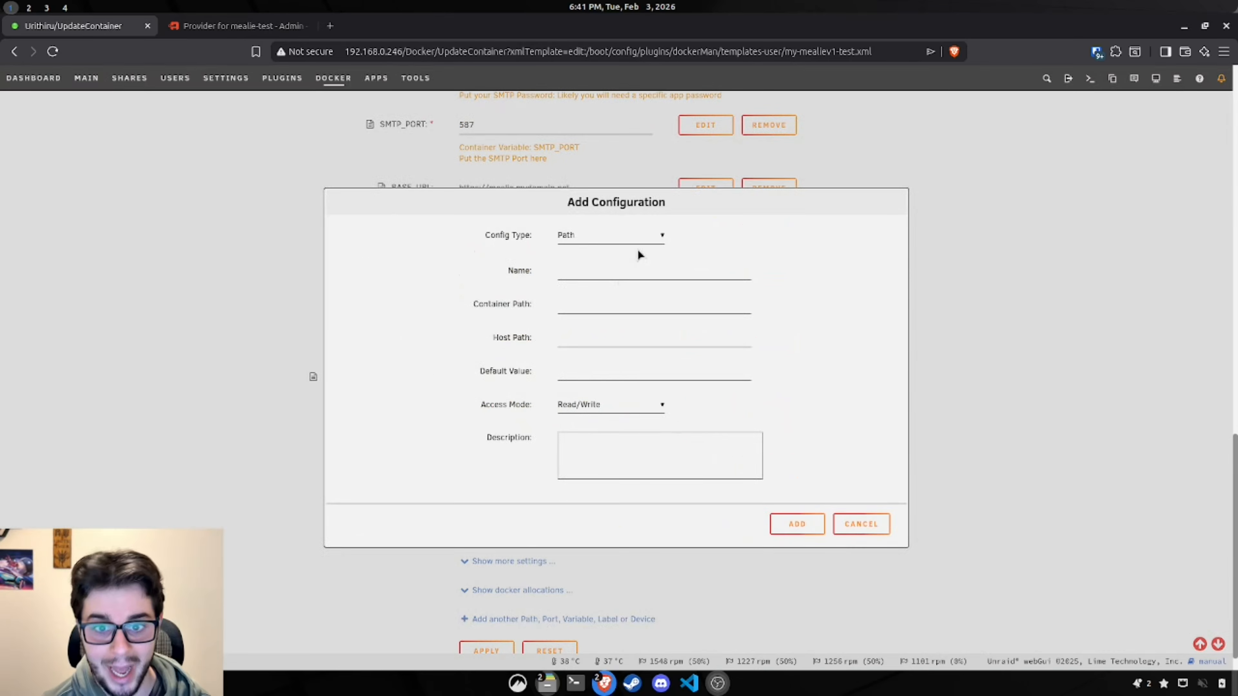
{"action": "left_click", "coordinate": [602, 239]}
{"action": "left_click", "coordinate": [604, 286]}
{"action": "left_click", "coordinate": [606, 271]}
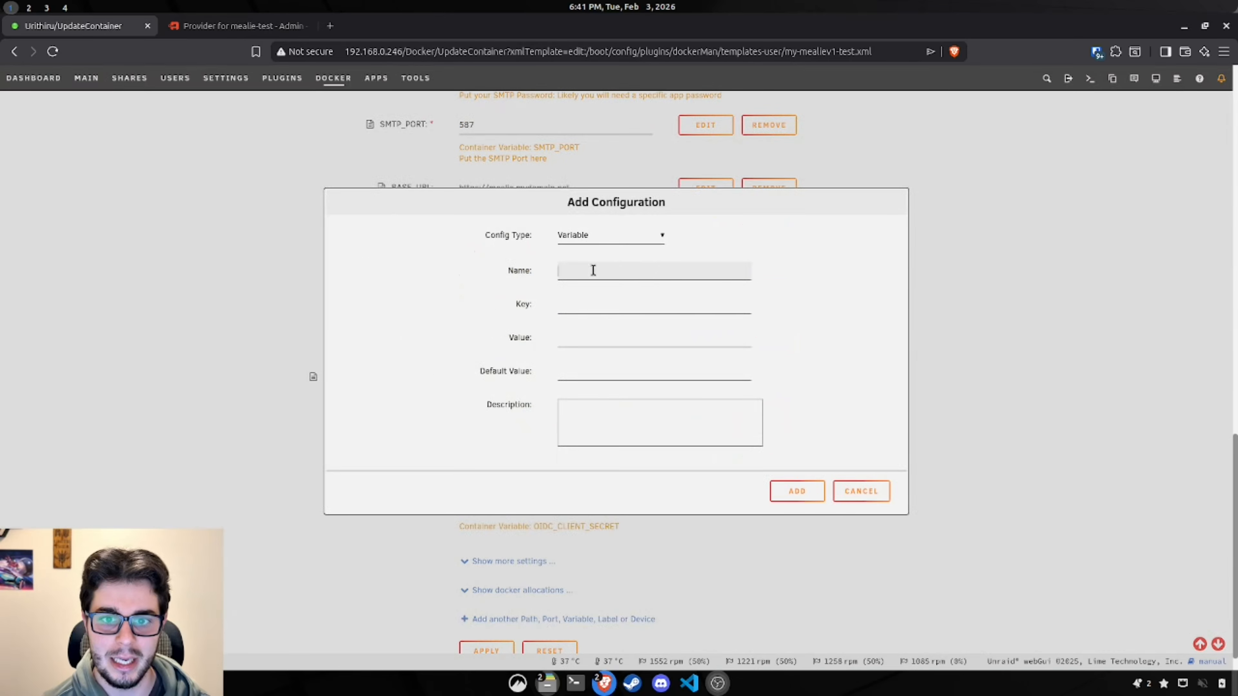
{"action": "type", "text": "OIDC_SIGNUP_ENABLED"}
{"action": "left_click", "coordinate": [603, 304]}
{"action": "type", "text": "OIDC_SIGNUP_ENABLED"}
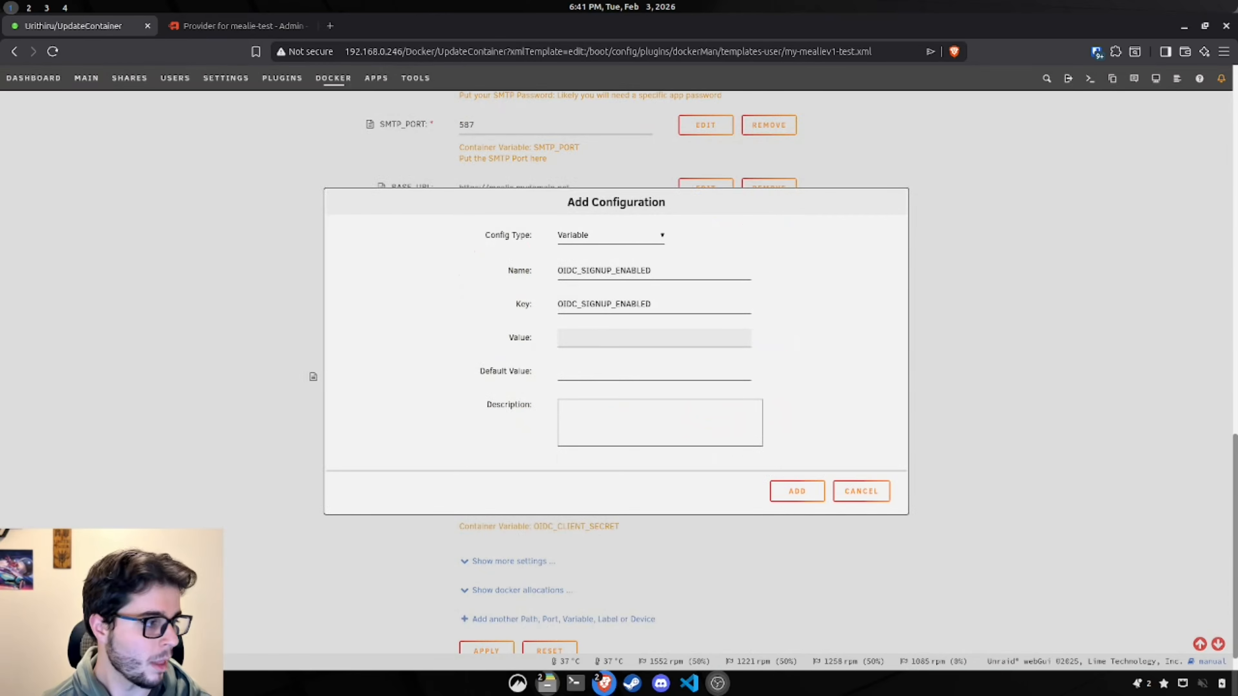
{"action": "key", "text": "Tab"}
{"action": "type", "text": "true"}
{"action": "left_click", "coordinate": [590, 375]}
{"action": "type", "text": "true"}
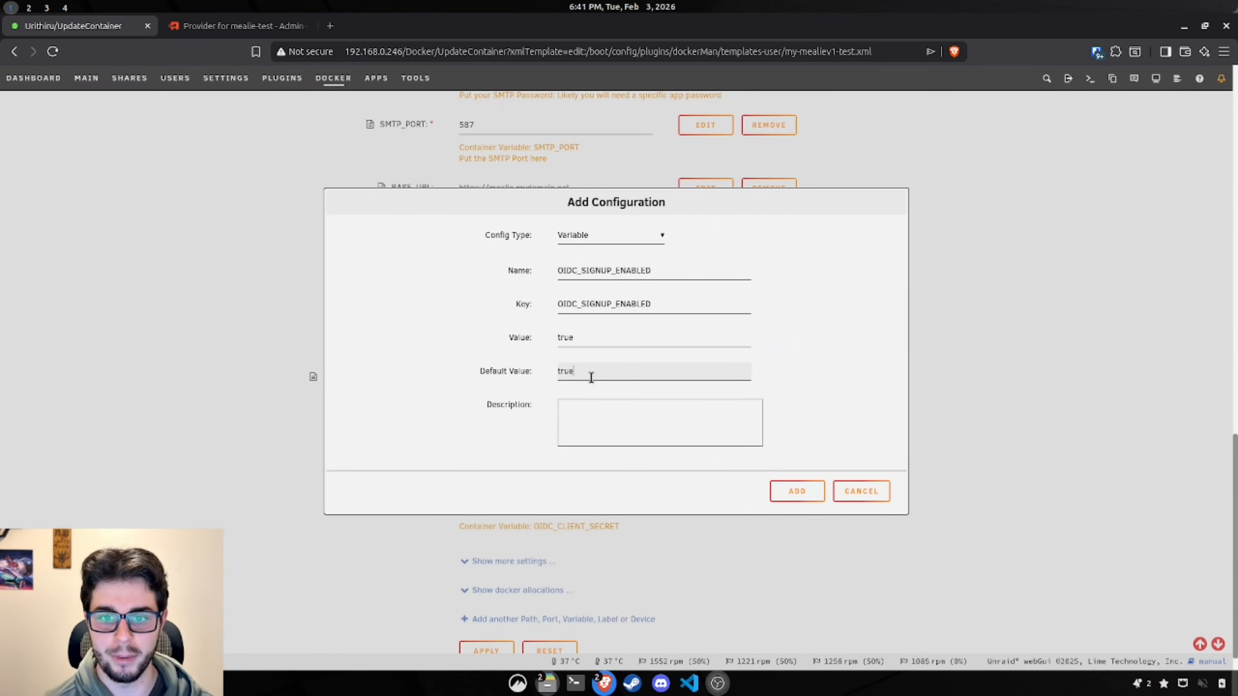
{"action": "left_click", "coordinate": [826, 345]}
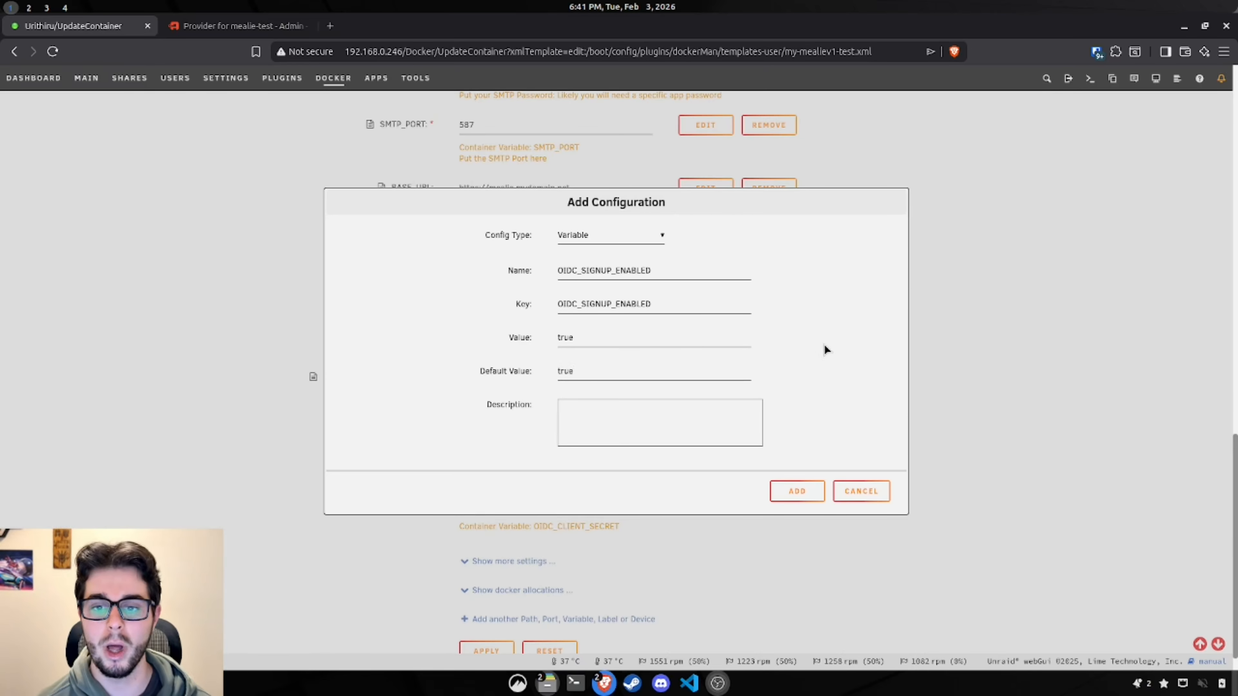
{"action": "left_click", "coordinate": [797, 492]}
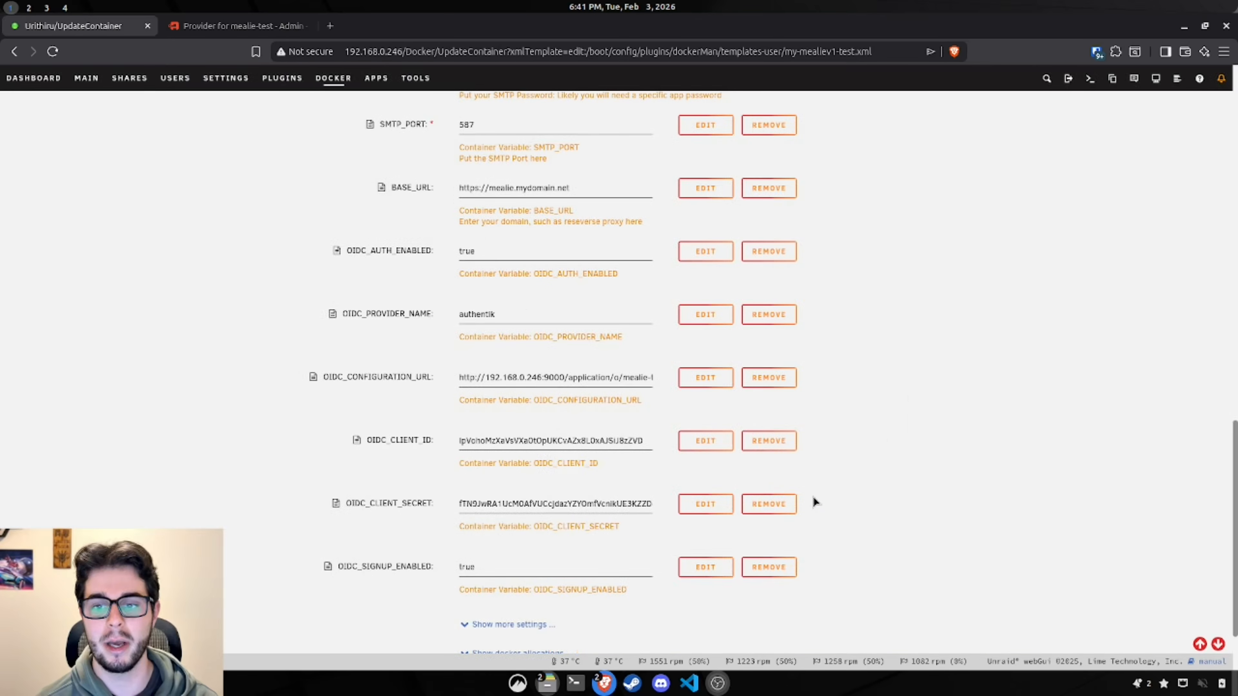
Step: Begin another container entry and bring up its configuration type choices
{"action": "scroll", "coordinate": [807, 497], "scroll_direction": "down", "scroll_amount": 1}
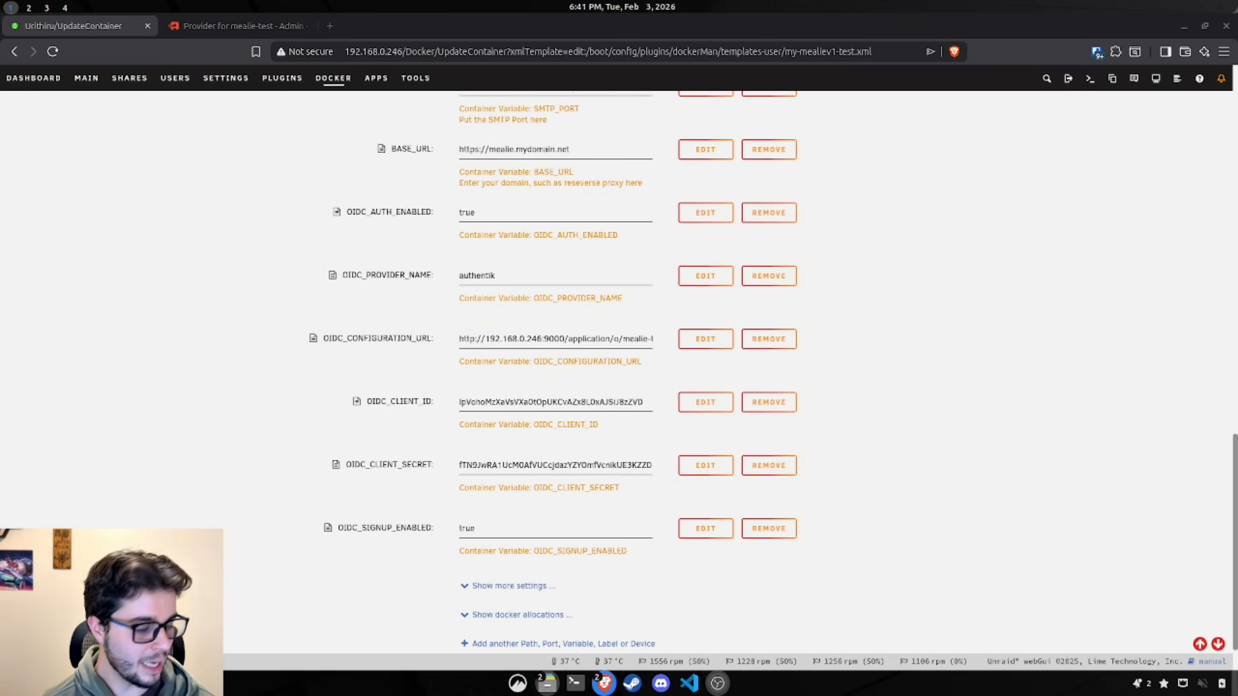
{"action": "scroll", "coordinate": [539, 600], "scroll_direction": "down", "scroll_amount": 1}
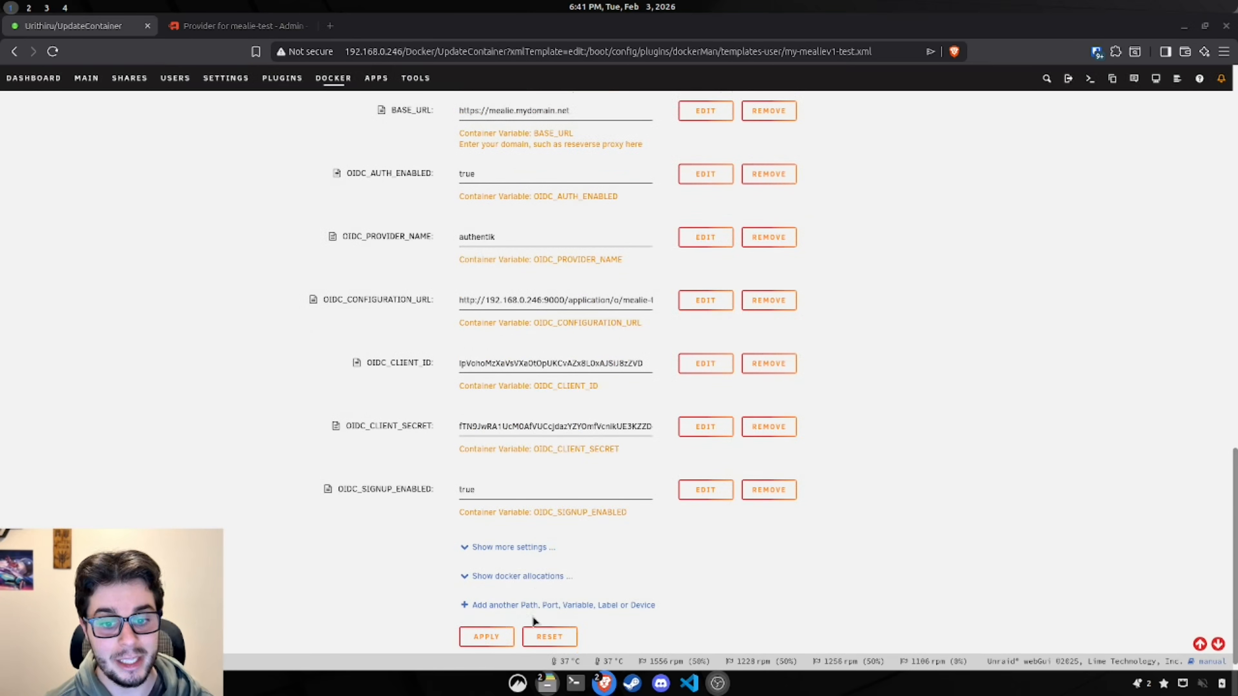
{"action": "left_click", "coordinate": [550, 644]}
{"action": "double_click", "coordinate": [577, 249]}
{"action": "left_click", "coordinate": [579, 238]}
Step: Create a new variable named OIDC_USER_GROUP with key OIDC_USER_GROUP
{"action": "left_click", "coordinate": [580, 286]}
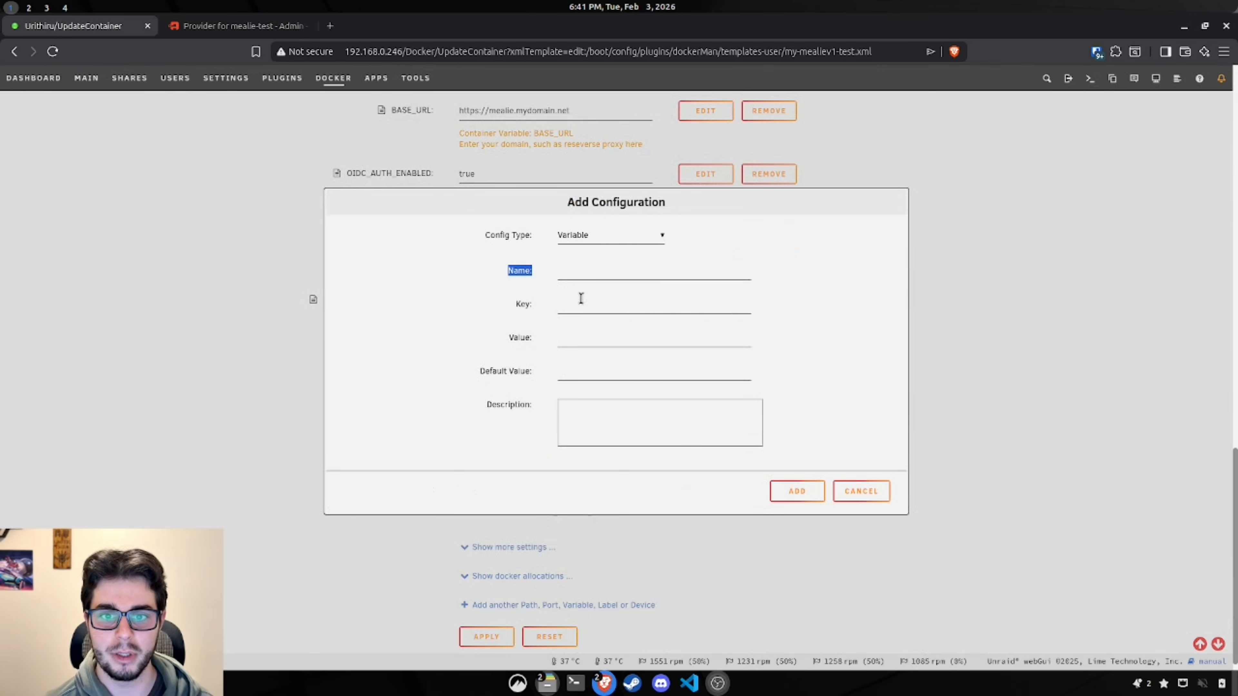
{"action": "left_click", "coordinate": [582, 302]}
{"action": "left_click", "coordinate": [583, 275]}
{"action": "type", "text": "OIDC_USER_GROUP"}
{"action": "left_click", "coordinate": [589, 308]}
{"action": "type", "text": "OIDC_USER_GROUP"}
{"action": "left_click", "coordinate": [591, 345]}
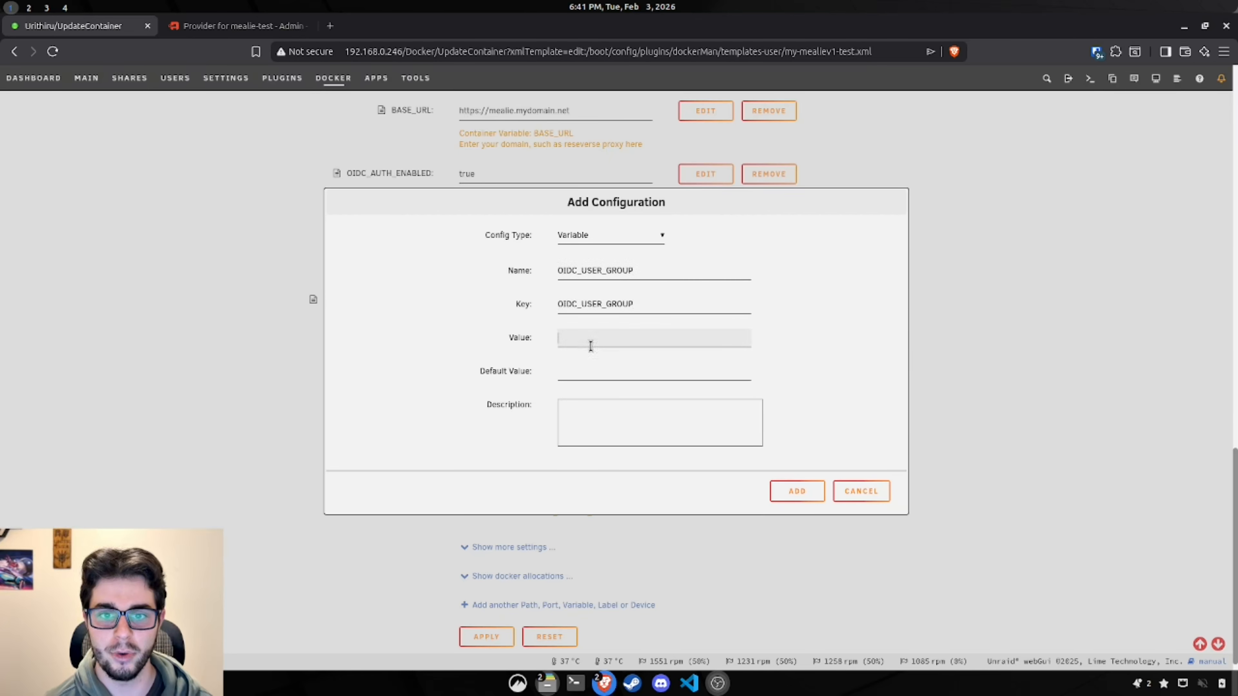
Step: Copy the mealie-test-user group name from authentik's groups list
{"action": "left_click", "coordinate": [253, 29]}
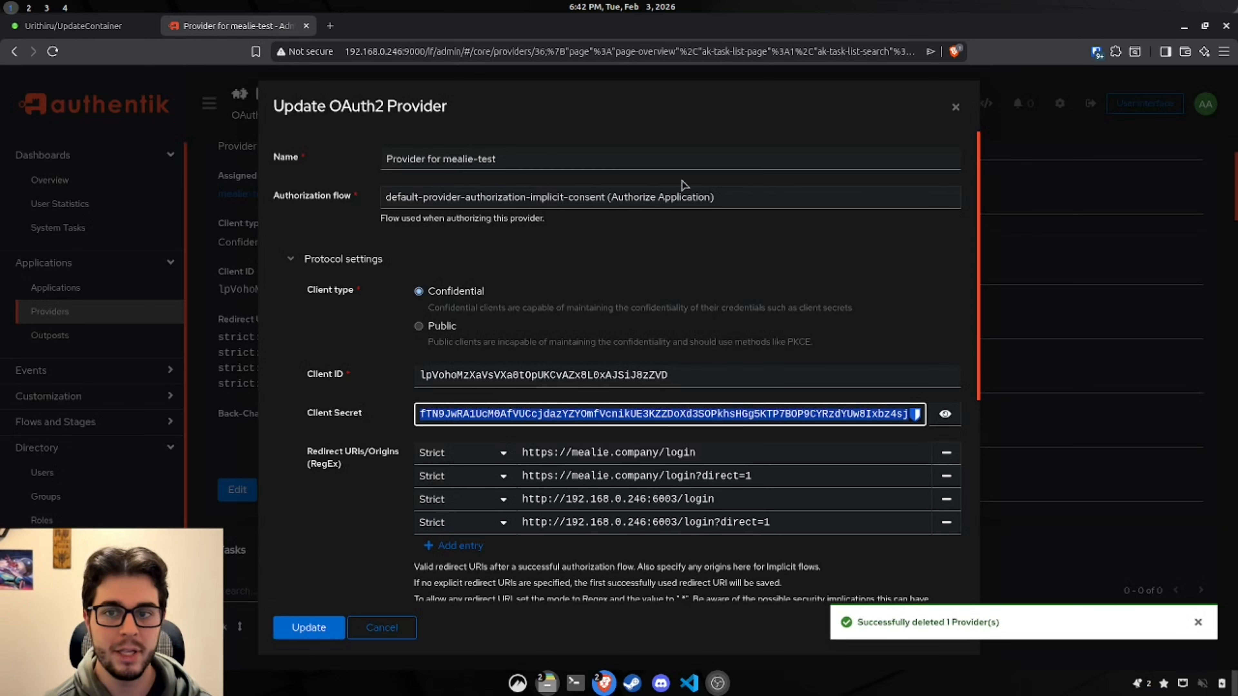
{"action": "left_click", "coordinate": [955, 109]}
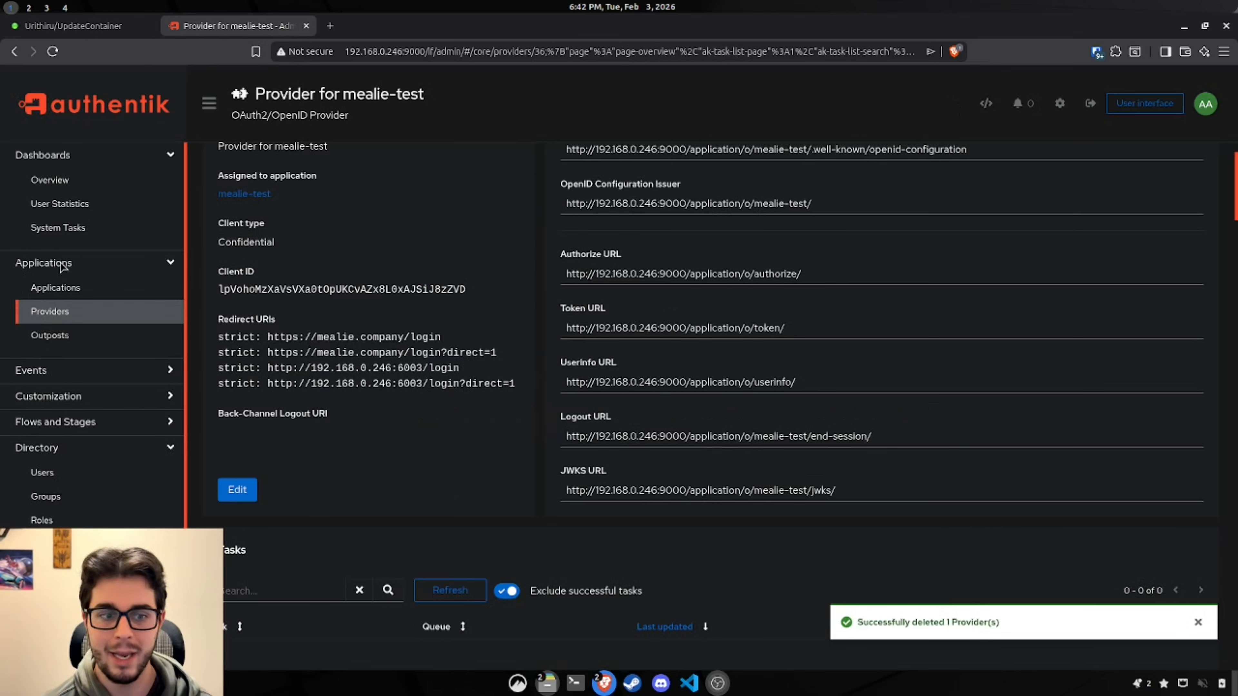
{"action": "left_click", "coordinate": [83, 498]}
{"action": "scroll", "coordinate": [351, 340], "scroll_direction": "down", "scroll_amount": 1}
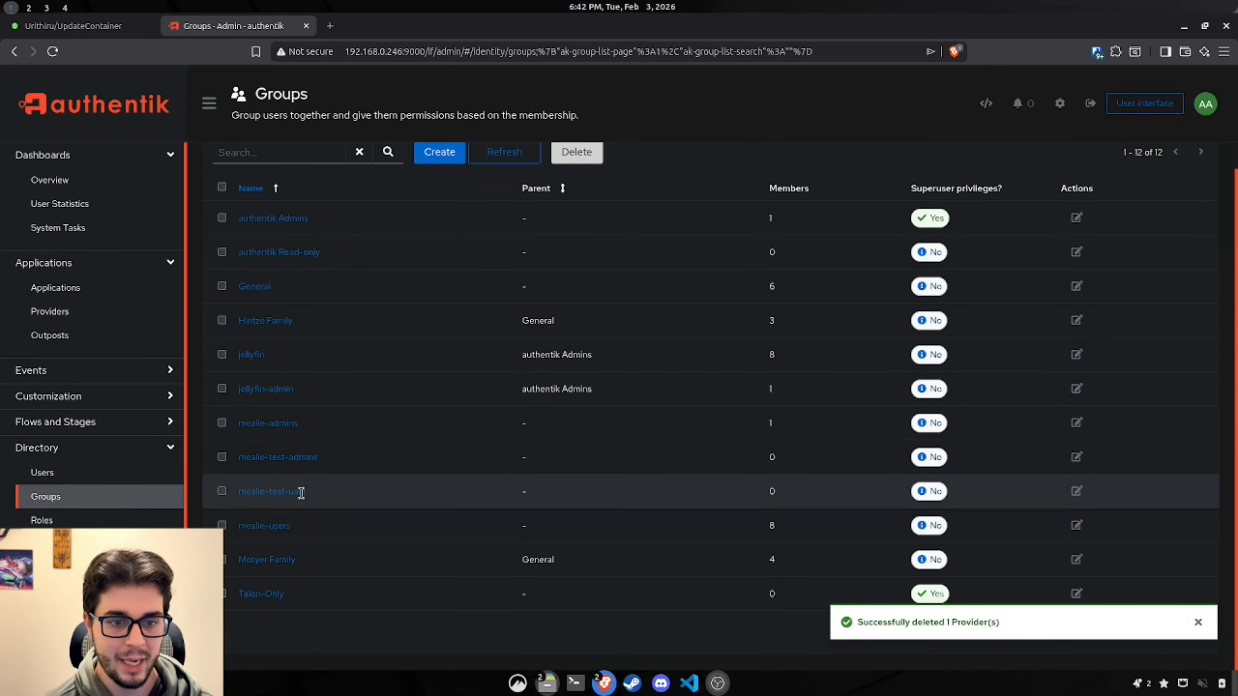
{"action": "left_click_drag", "start_coordinate": [301, 493], "coordinate": [243, 503]}
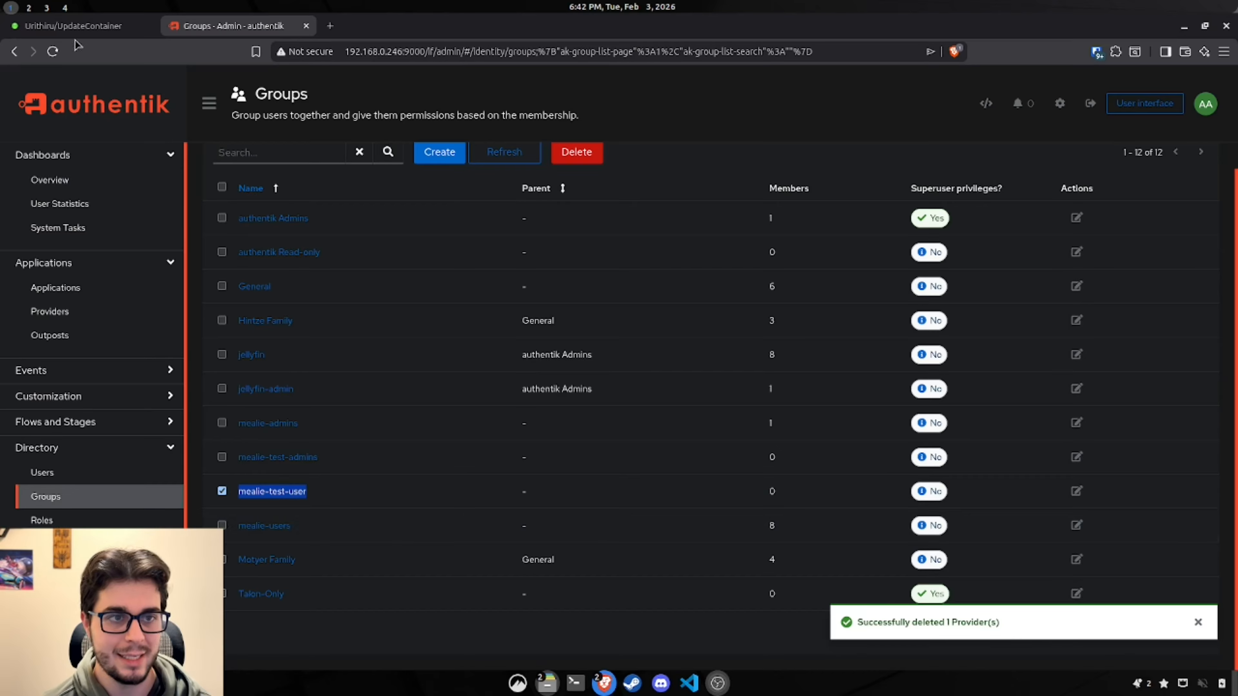
{"action": "left_click", "coordinate": [75, 27]}
Step: Set OIDC_USER_GROUP's value and default value to mealie-test-user, trimming leading spaces, and add it
{"action": "key", "text": "ctrl+v"}
{"action": "left_click", "coordinate": [621, 369]}
{"action": "key", "text": "ctrl+v"}
{"action": "left_click_drag", "start_coordinate": [577, 340], "coordinate": [502, 346]}
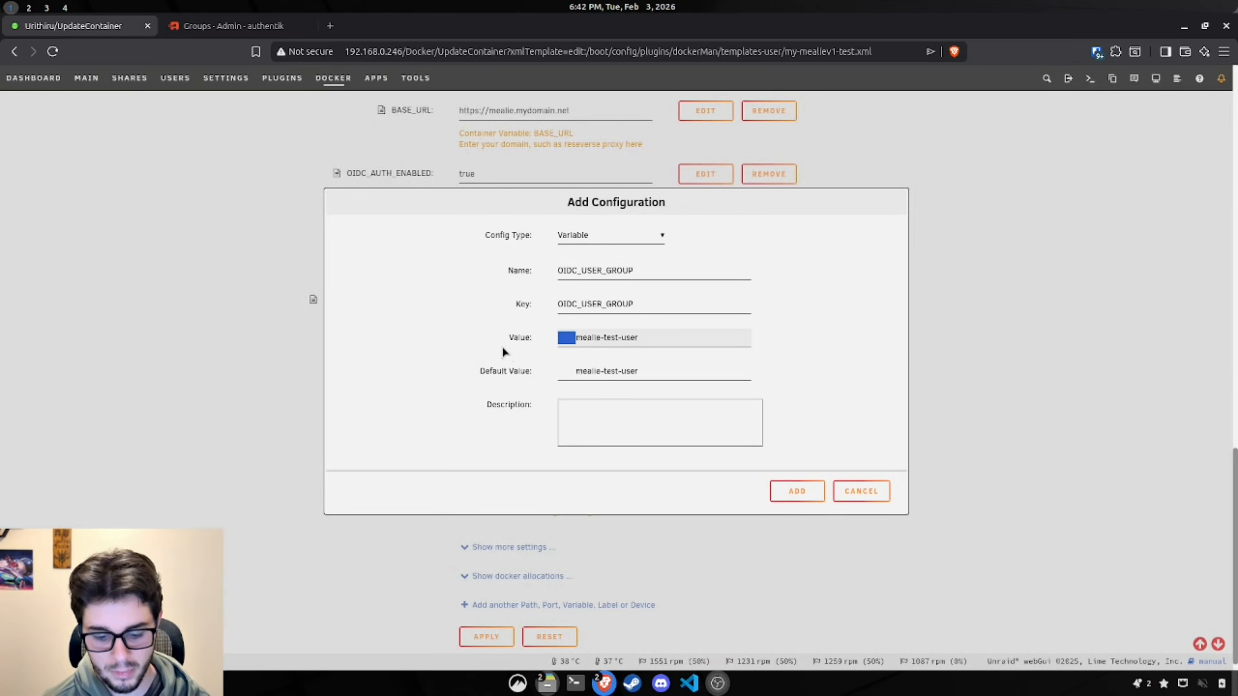
{"action": "key", "text": "BackSpace"}
{"action": "left_click_drag", "start_coordinate": [577, 372], "coordinate": [555, 372]}
{"action": "key", "text": "BackSpace"}
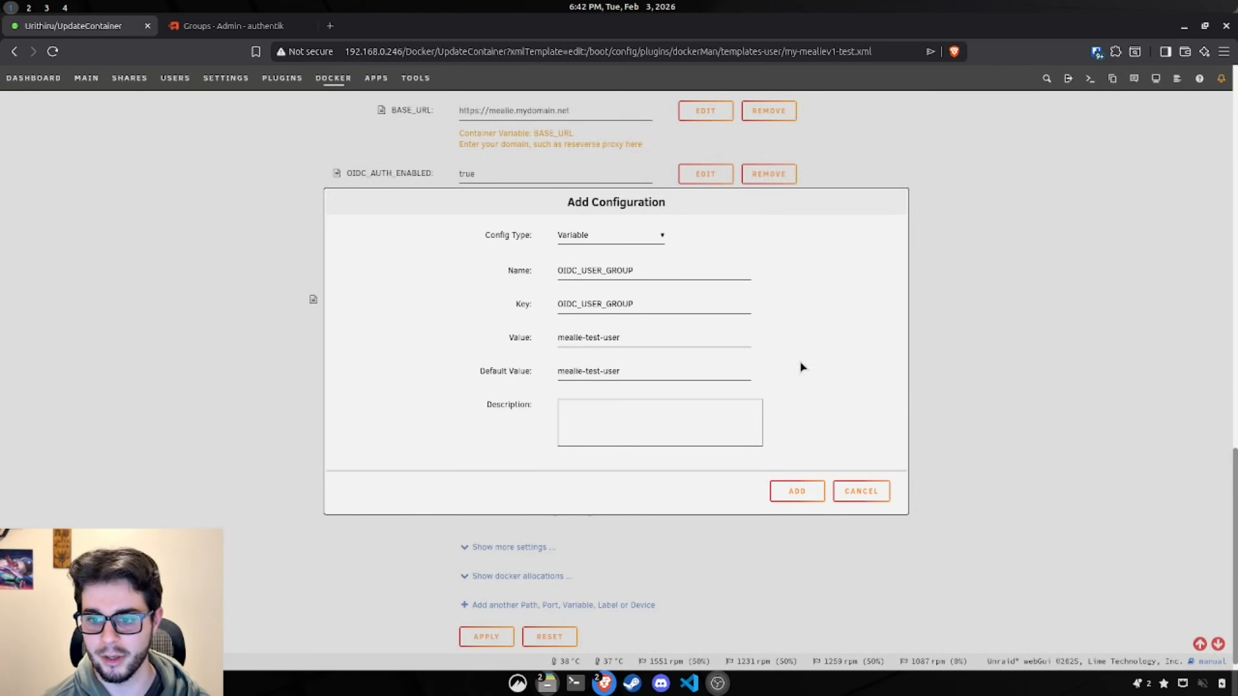
{"action": "left_click", "coordinate": [797, 491]}
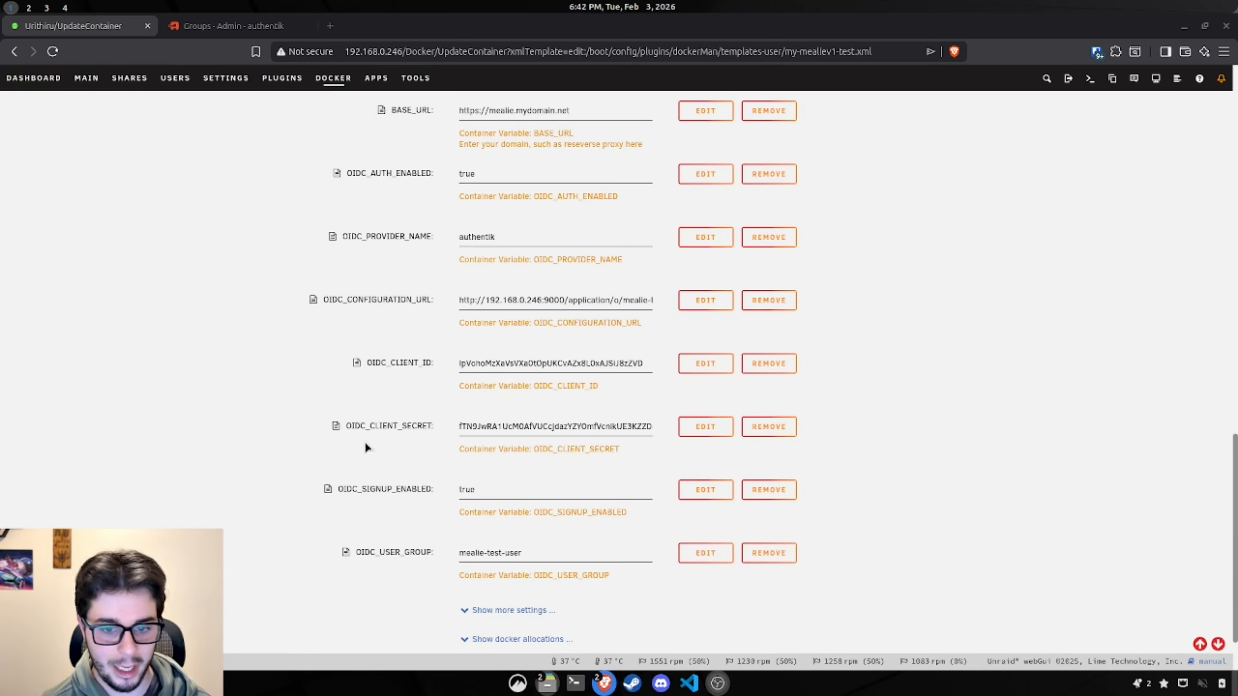
{"action": "scroll", "coordinate": [365, 444], "scroll_direction": "down", "scroll_amount": 2}
Step: Create another variable named OIDC_ADMIN_GROUP with key OIDC_ADMIN_GROUP and an empty value
{"action": "left_click", "coordinate": [519, 589]}
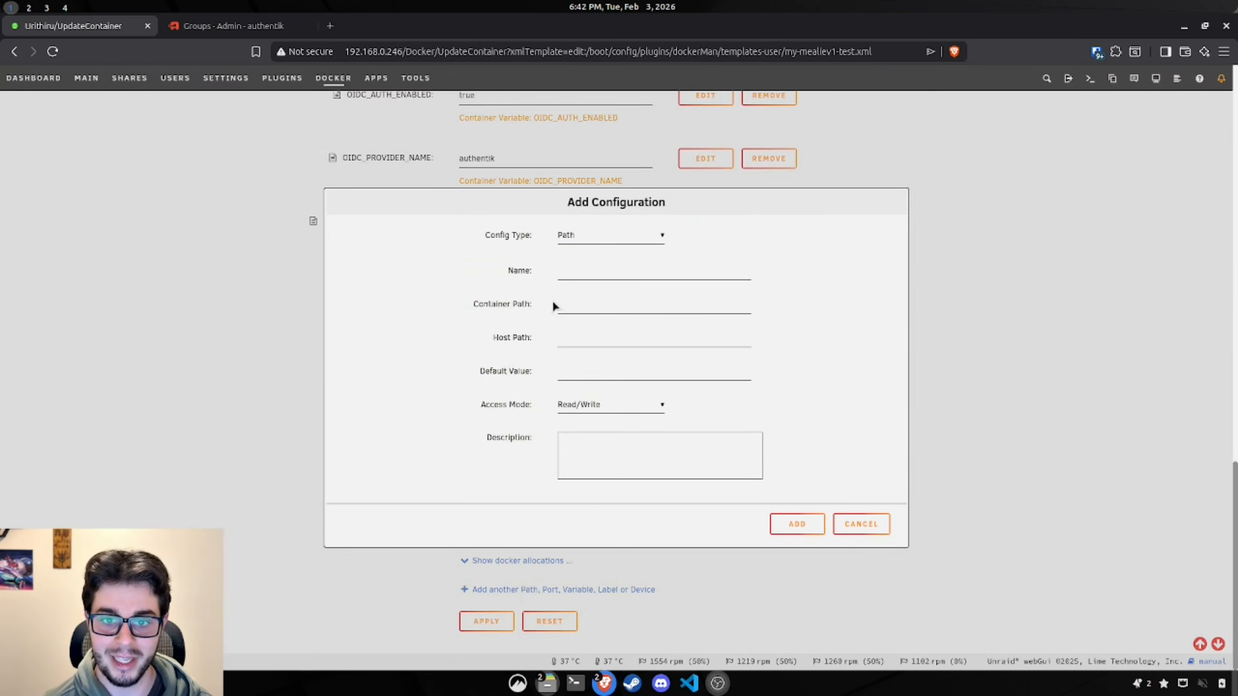
{"action": "left_click", "coordinate": [598, 237]}
{"action": "left_click", "coordinate": [594, 288]}
{"action": "left_click", "coordinate": [633, 270]}
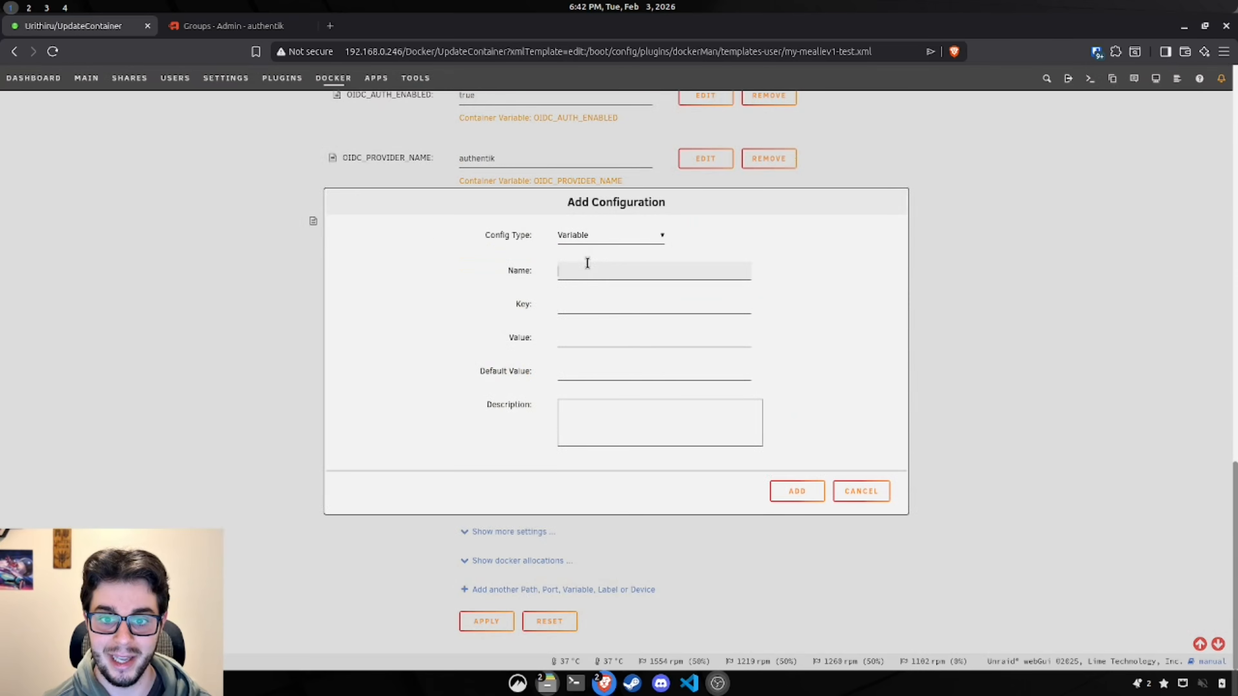
{"action": "type", "text": "OIDC_ADMIN_GROUP"}
{"action": "left_click", "coordinate": [594, 307]}
{"action": "type", "text": "OIDC_ADMIN_GROUP"}
{"action": "left_click", "coordinate": [595, 334]}
{"action": "type", "text": "OIDC_ADMIN_GROUP"}
{"action": "key", "text": "ctrl+a"}
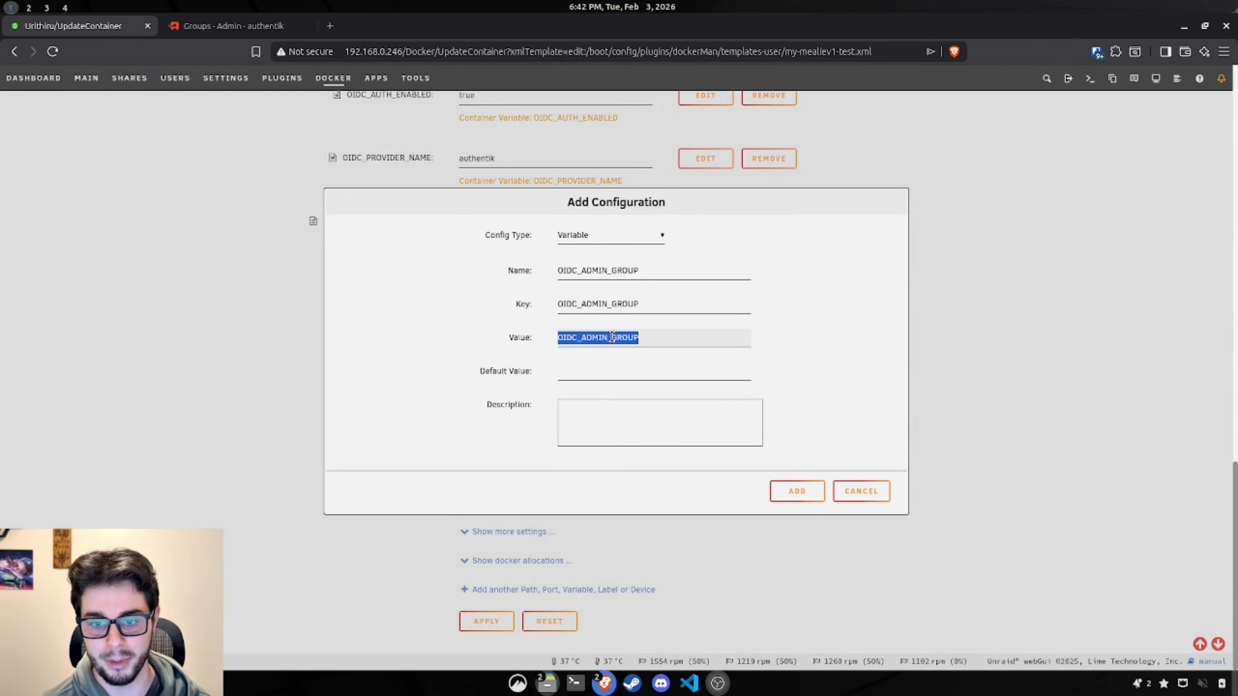
{"action": "key", "text": "BackSpace"}
Step: Set OIDC_ADMIN_GROUP's value and default value to mealie-test-admins from authentik, and add it
{"action": "left_click", "coordinate": [233, 26]}
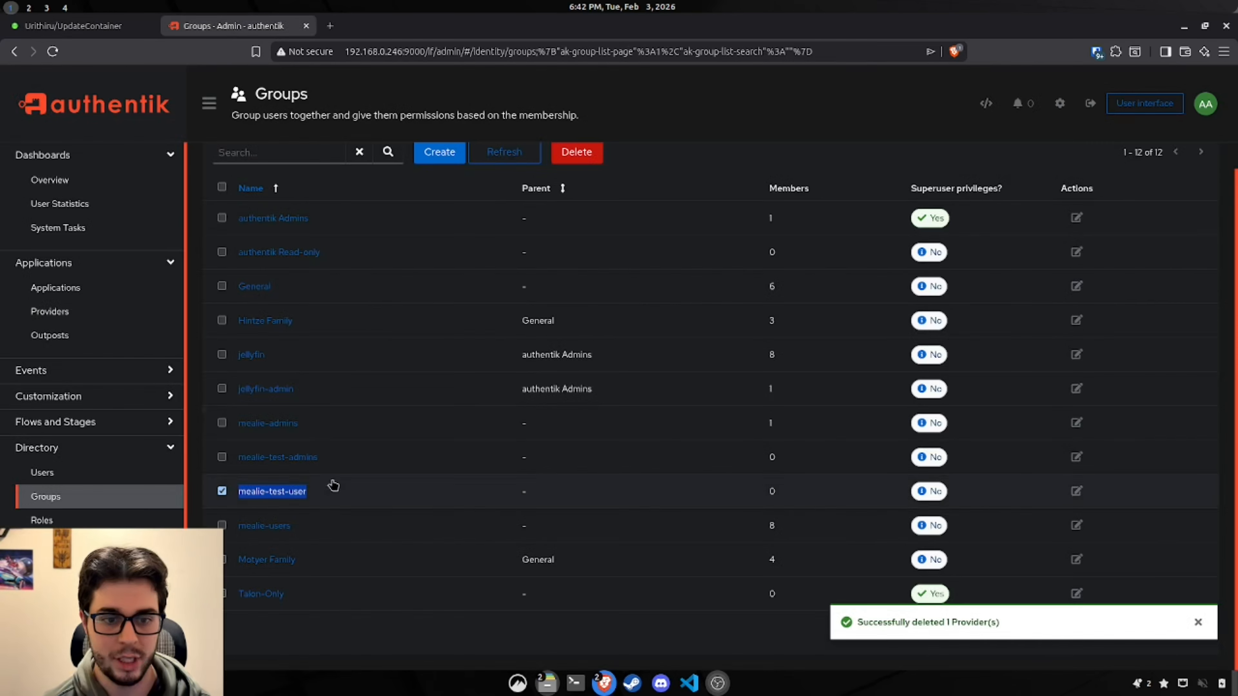
{"action": "triple_click", "coordinate": [319, 463]}
{"action": "key", "text": "ctrl+c"}
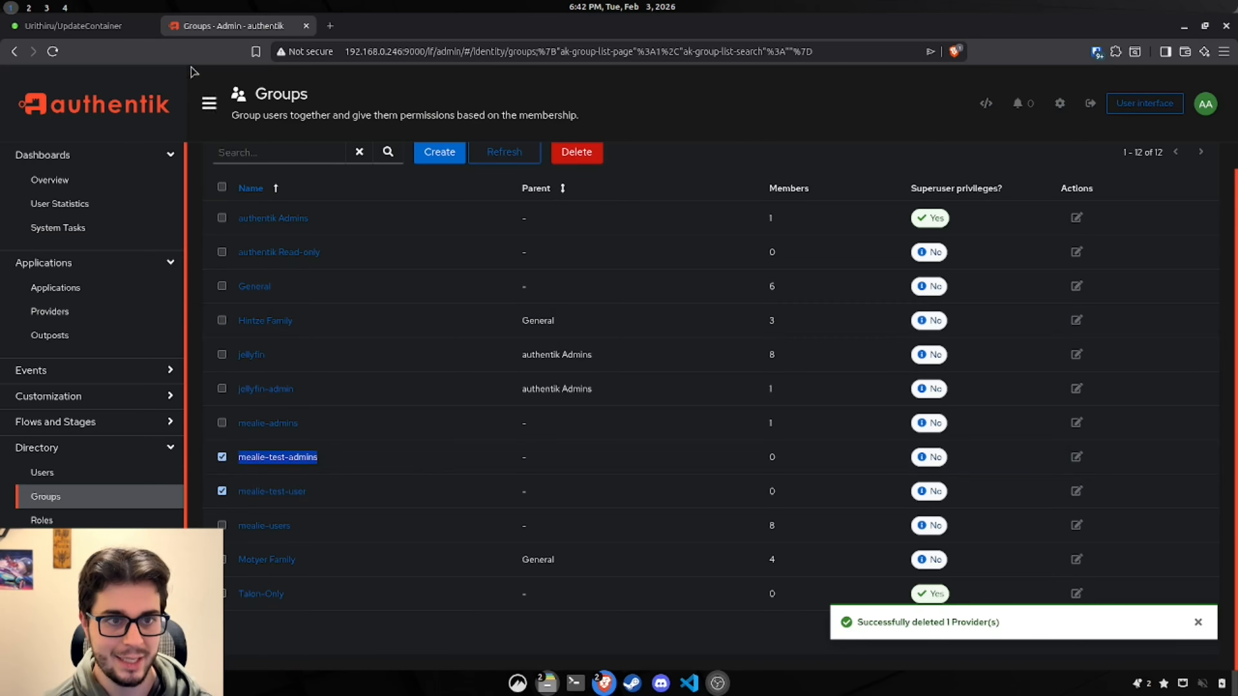
{"action": "left_click", "coordinate": [98, 35]}
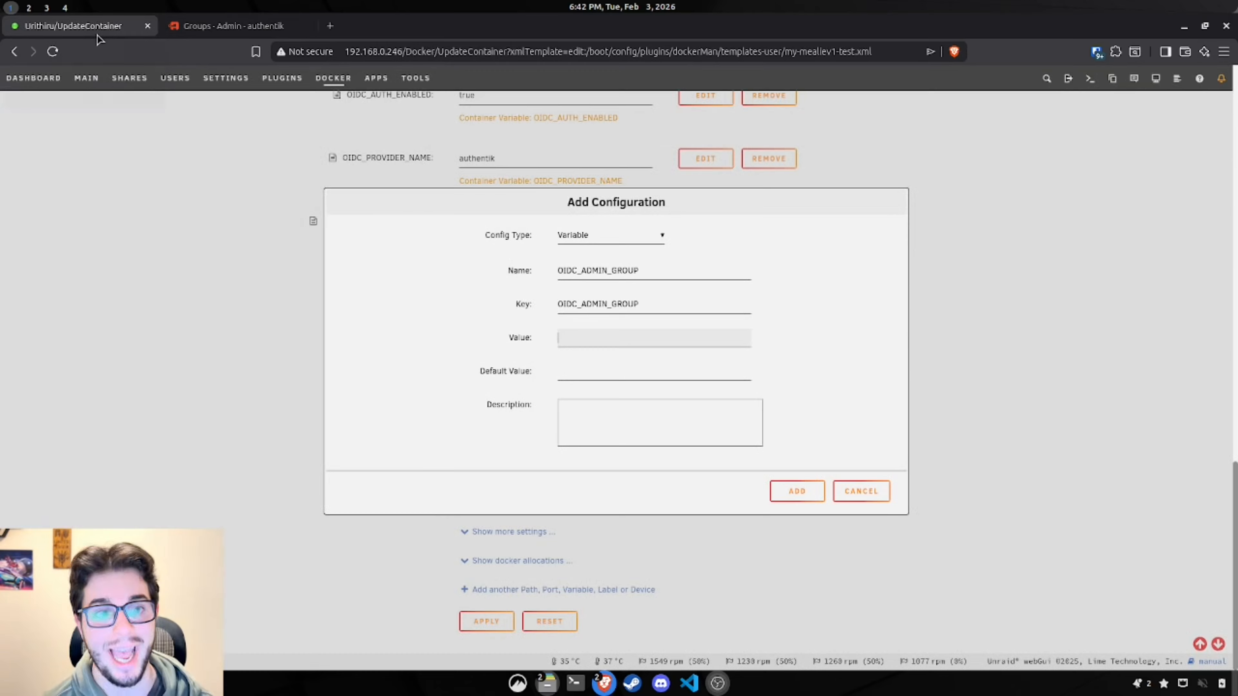
{"action": "left_click", "coordinate": [620, 338]}
{"action": "key", "text": "ctrl+v"}
{"action": "left_click", "coordinate": [611, 371]}
{"action": "key", "text": "ctrl+v"}
{"action": "left_click_drag", "start_coordinate": [575, 338], "coordinate": [520, 336]}
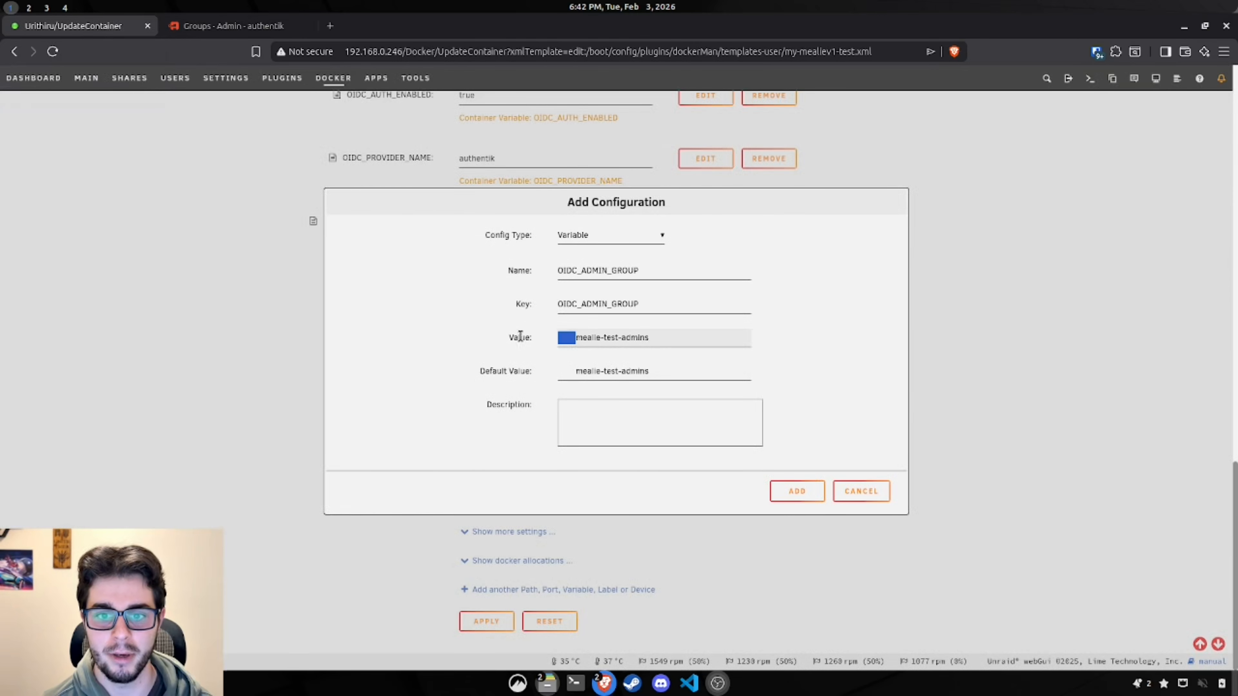
{"action": "key", "text": "BackSpace"}
{"action": "left_click_drag", "start_coordinate": [576, 371], "coordinate": [507, 373]}
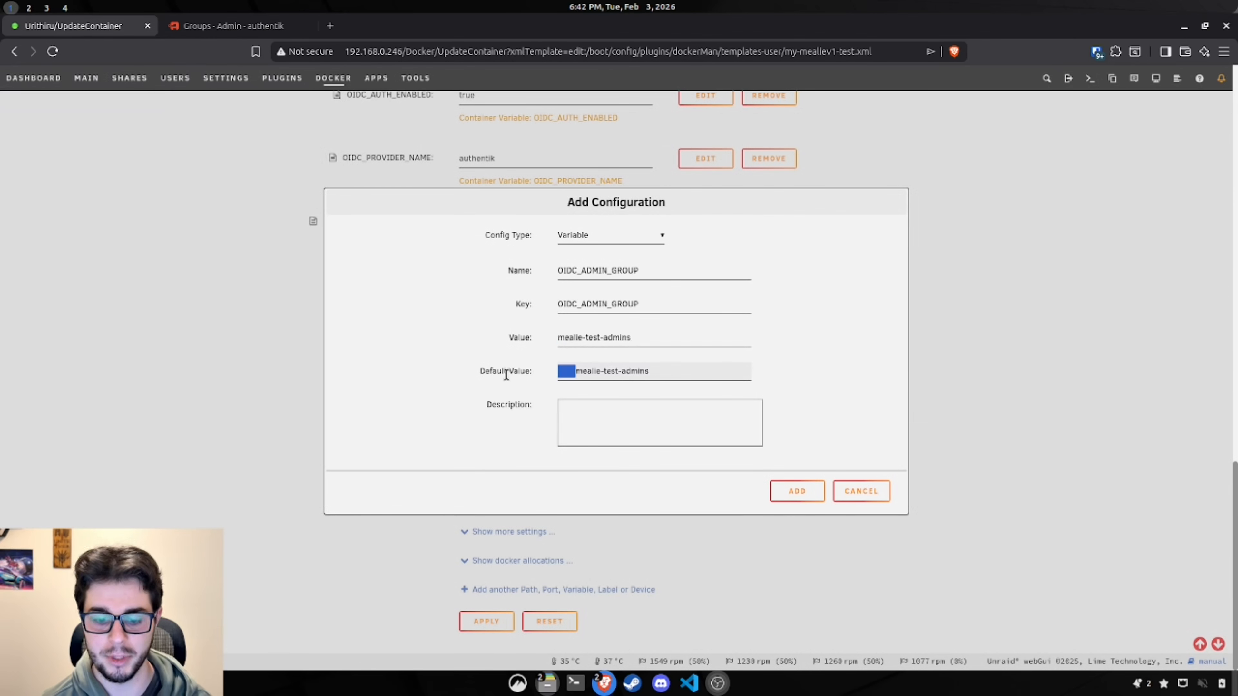
{"action": "key", "text": "BackSpace"}
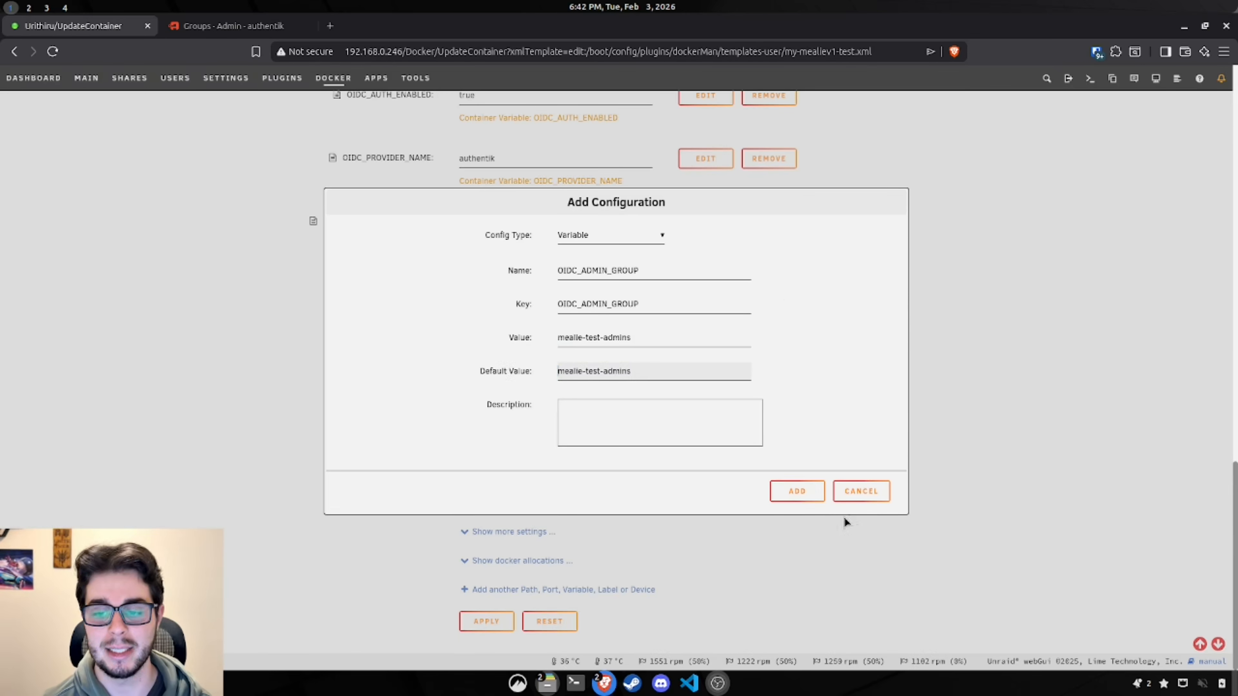
{"action": "left_click", "coordinate": [795, 497]}
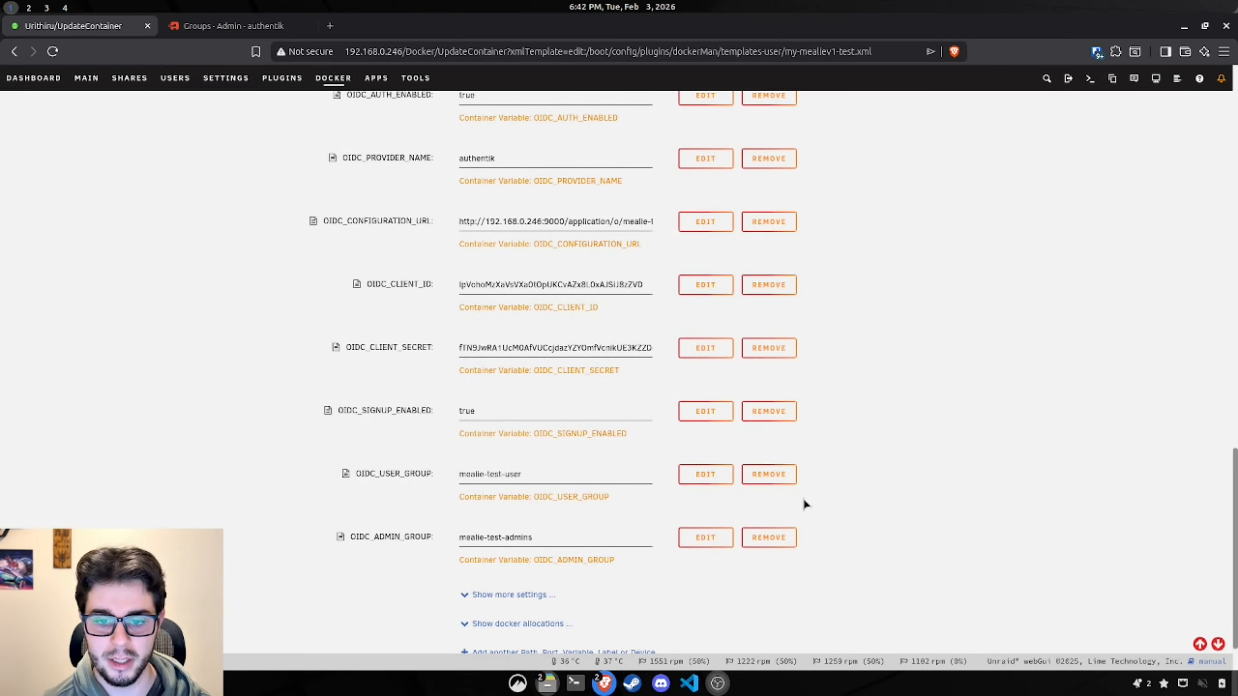
{"action": "scroll", "coordinate": [824, 510], "scroll_direction": "down", "scroll_amount": 1}
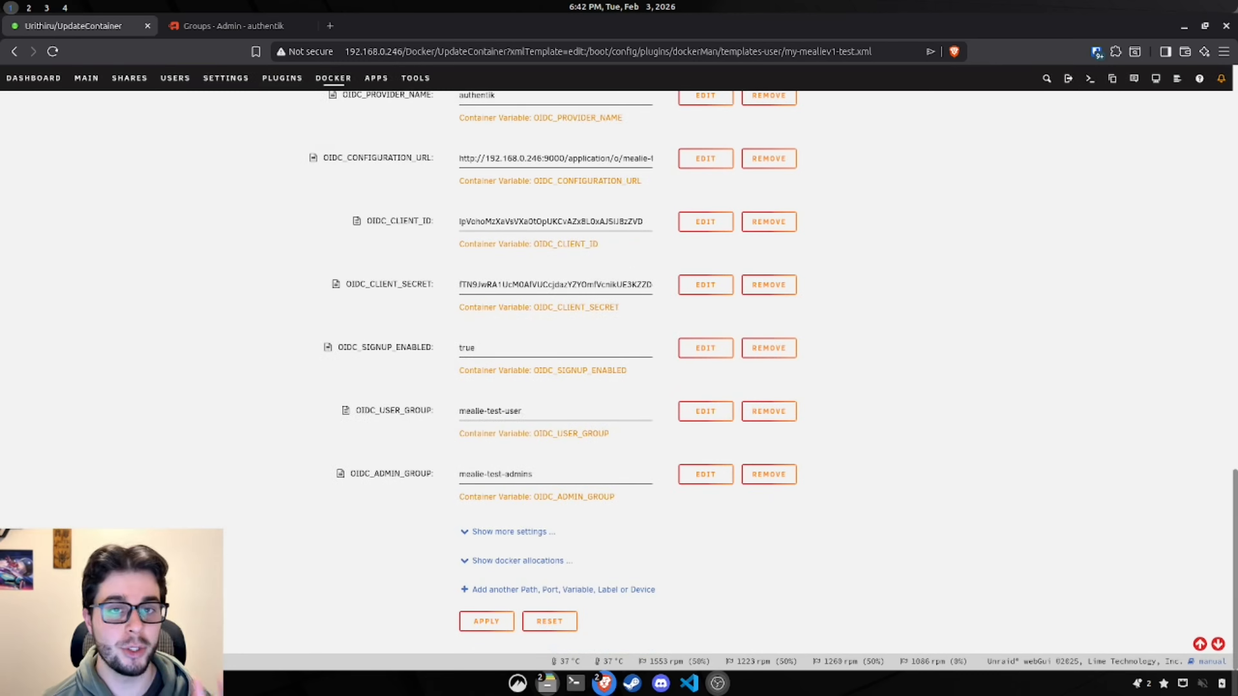
Step: Create a new variable named OIDC_AUTO_REDIRECT with key OIDC_AUTO_REDIRECT
{"action": "left_click", "coordinate": [530, 590]}
{"action": "left_click", "coordinate": [609, 235]}
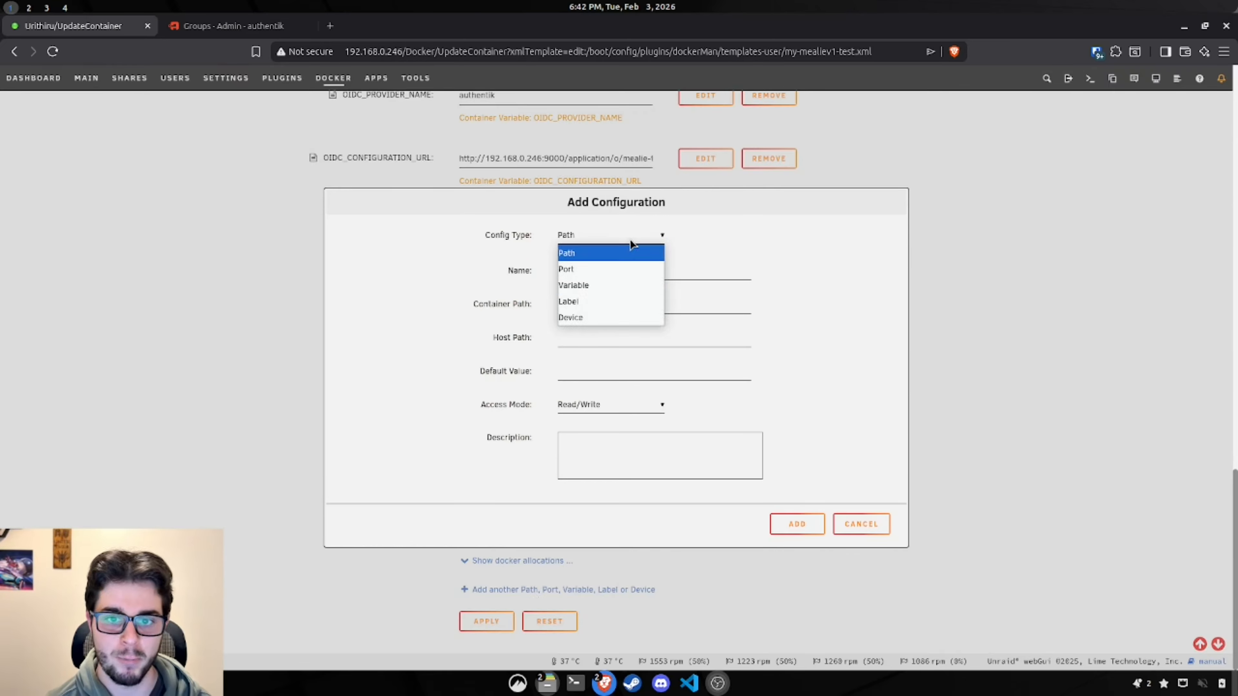
{"action": "left_click", "coordinate": [611, 291]}
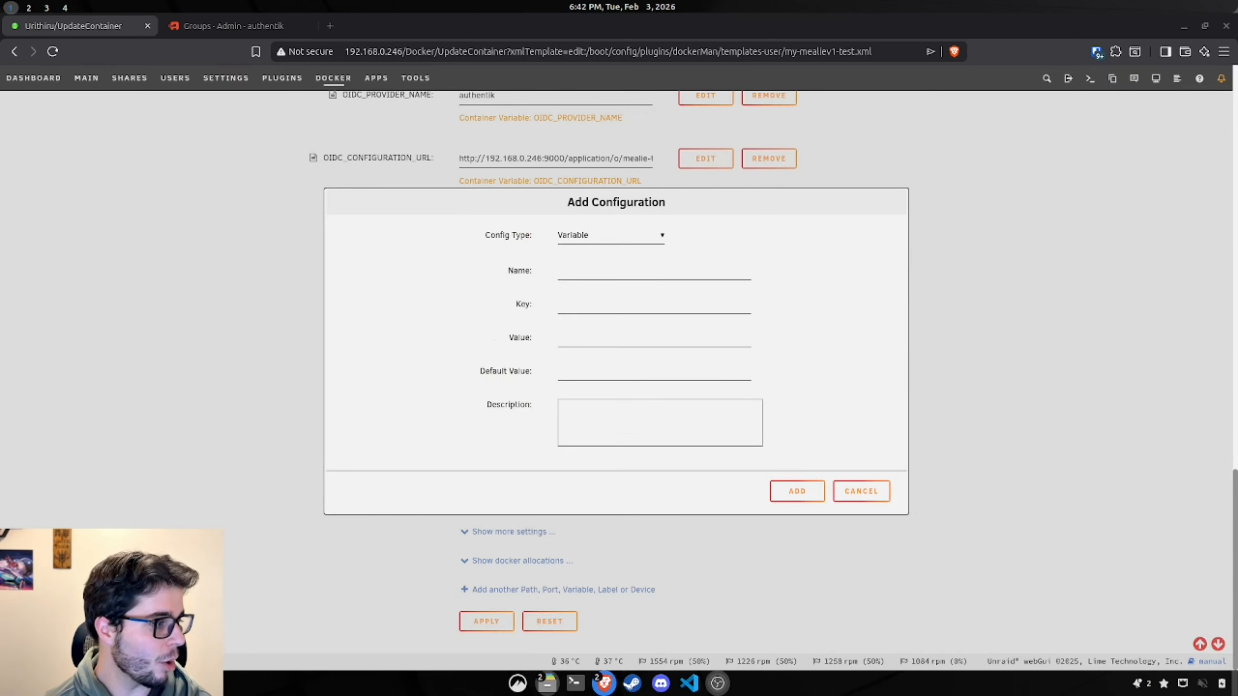
{"action": "left_click", "coordinate": [565, 271]}
{"action": "type", "text": "OIDC_AUTO_REDIRECT"}
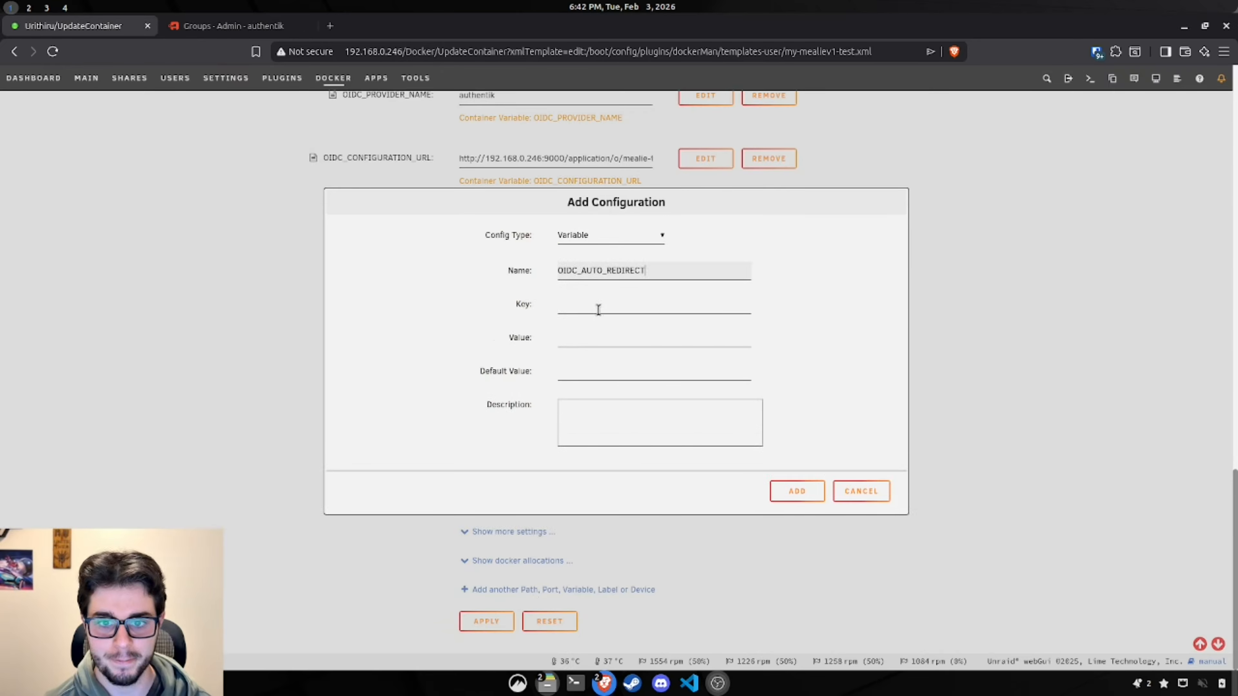
{"action": "left_click", "coordinate": [597, 305]}
{"action": "type", "text": "OIDC_AUTO_REDIRECT"}
{"action": "left_click", "coordinate": [604, 339]}
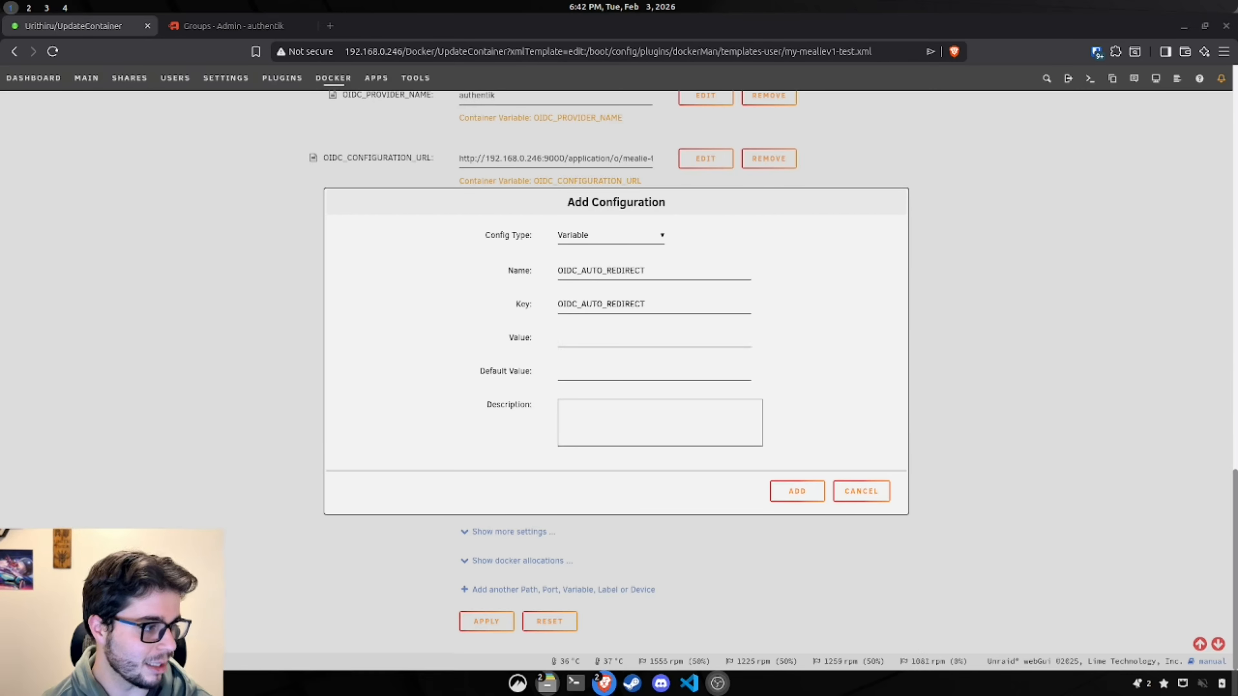
Step: Set OIDC_AUTO_REDIRECT's value and default value to true and add it
{"action": "left_click", "coordinate": [608, 339]}
{"action": "type", "text": "true"}
{"action": "left_click", "coordinate": [593, 377]}
{"action": "type", "text": "true"}
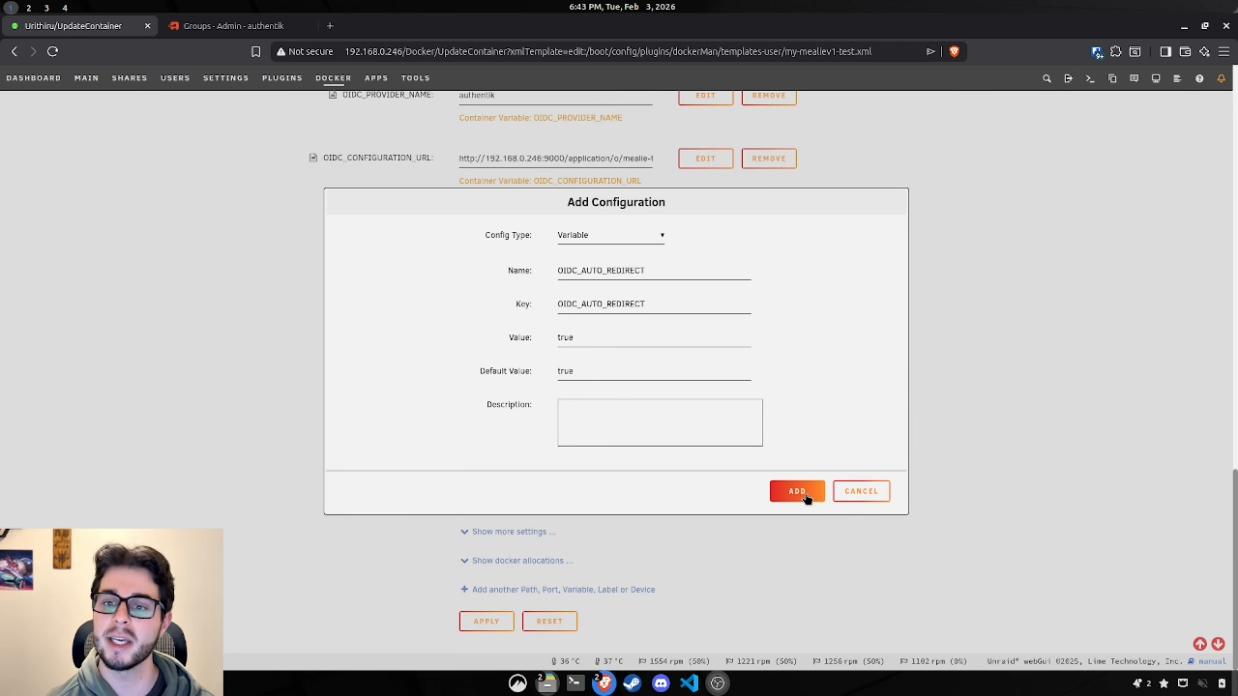
{"action": "left_click", "coordinate": [797, 492]}
{"action": "scroll", "coordinate": [643, 492], "scroll_direction": "down", "scroll_amount": 2}
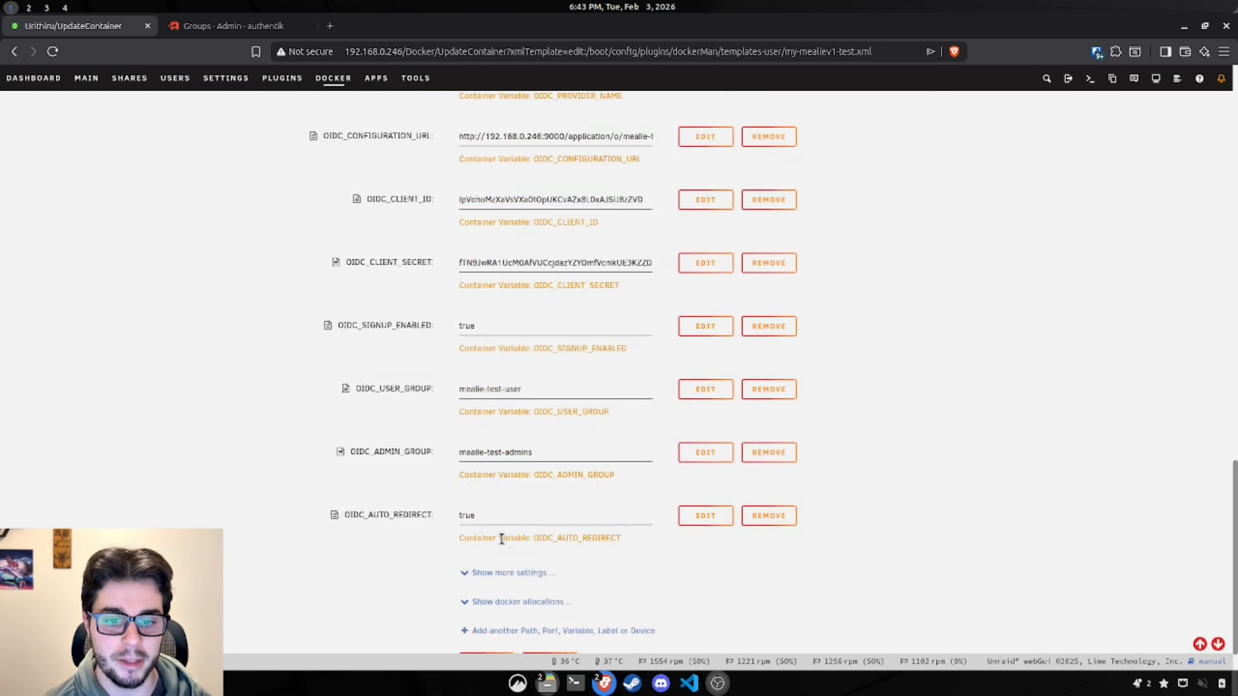
Step: Add the OIDC_REMEMBER_ME variable with value and default value true
{"action": "left_click", "coordinate": [502, 590]}
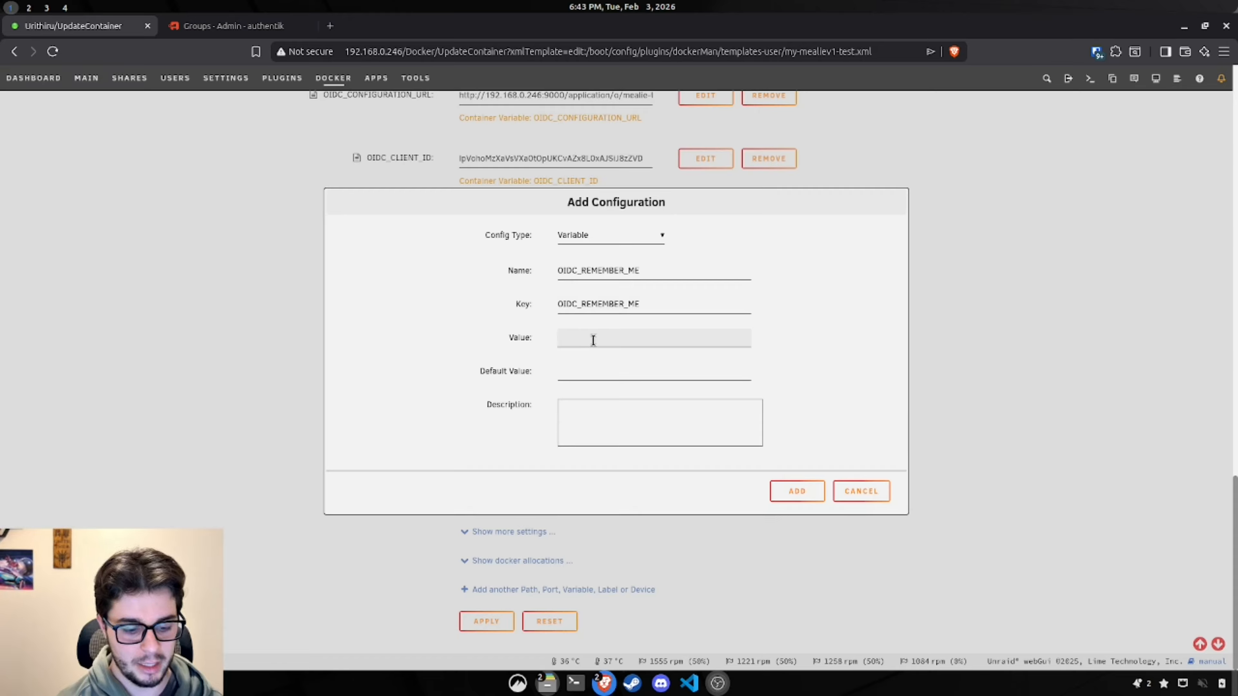
{"action": "type", "text": "rue"}
{"action": "left_click_drag", "start_coordinate": [594, 340], "coordinate": [558, 338]}
{"action": "key", "text": "ctrl+c"}
{"action": "left_click", "coordinate": [572, 371]}
{"action": "key", "text": "ctrl+v"}
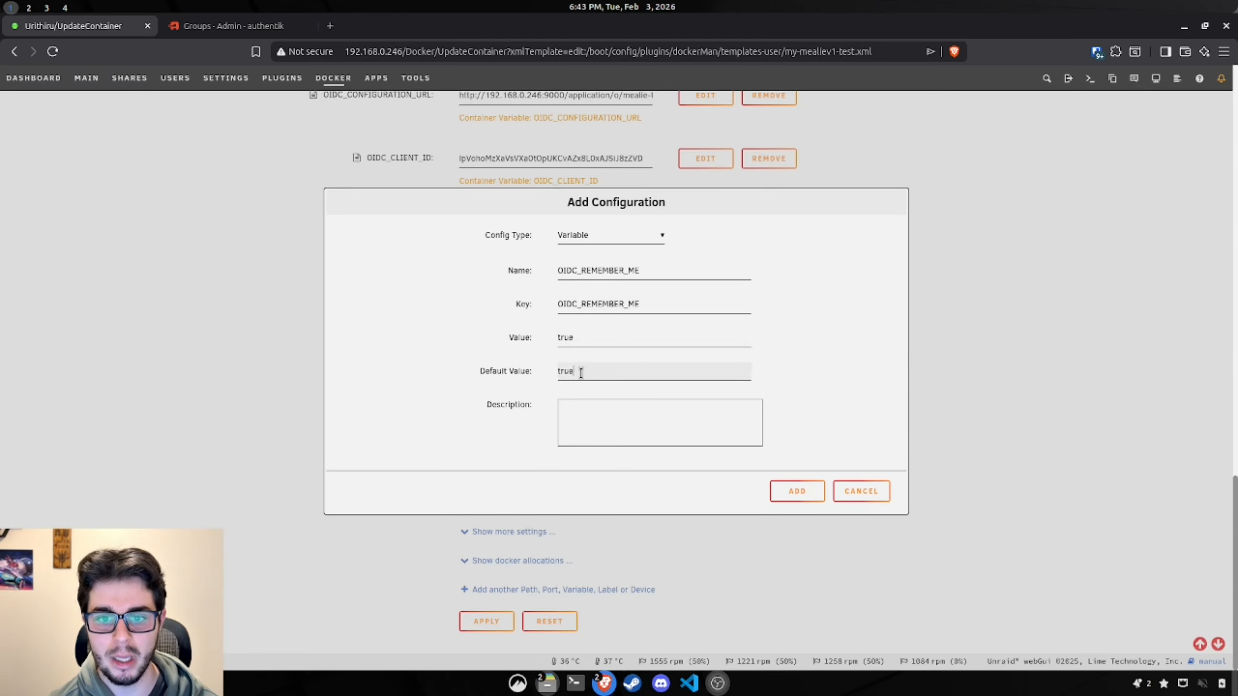
{"action": "left_click", "coordinate": [797, 491]}
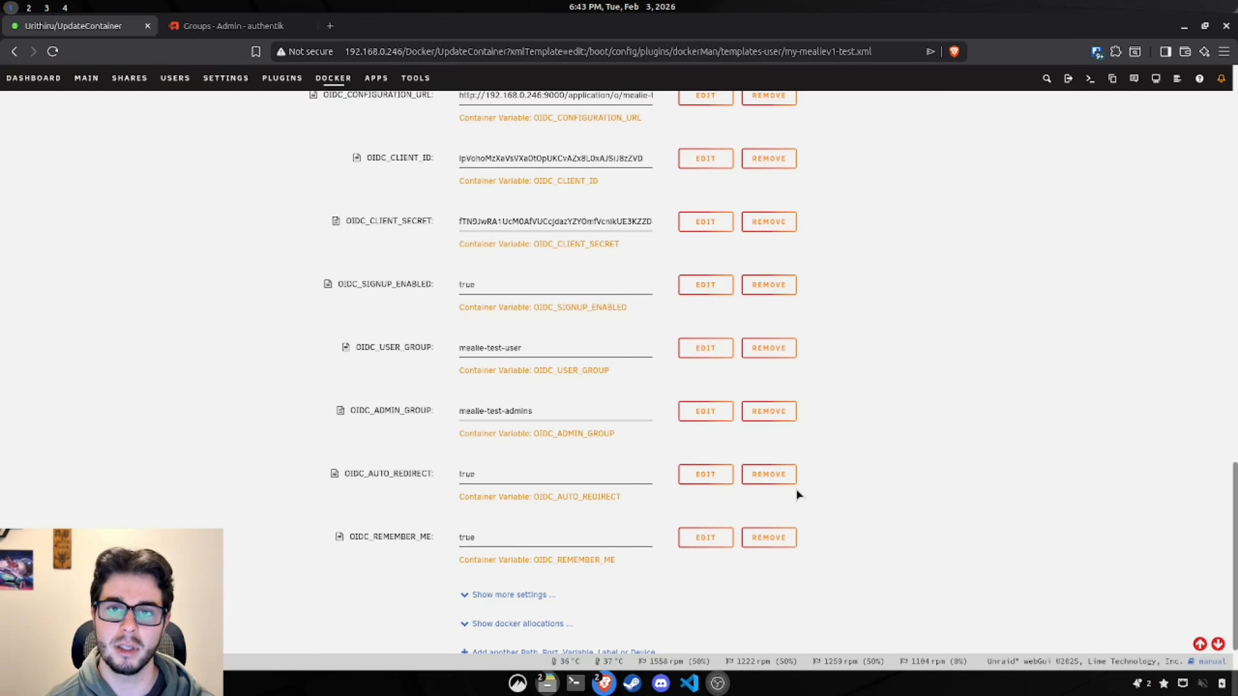
{"action": "scroll", "coordinate": [808, 493], "scroll_direction": "down", "scroll_amount": 1}
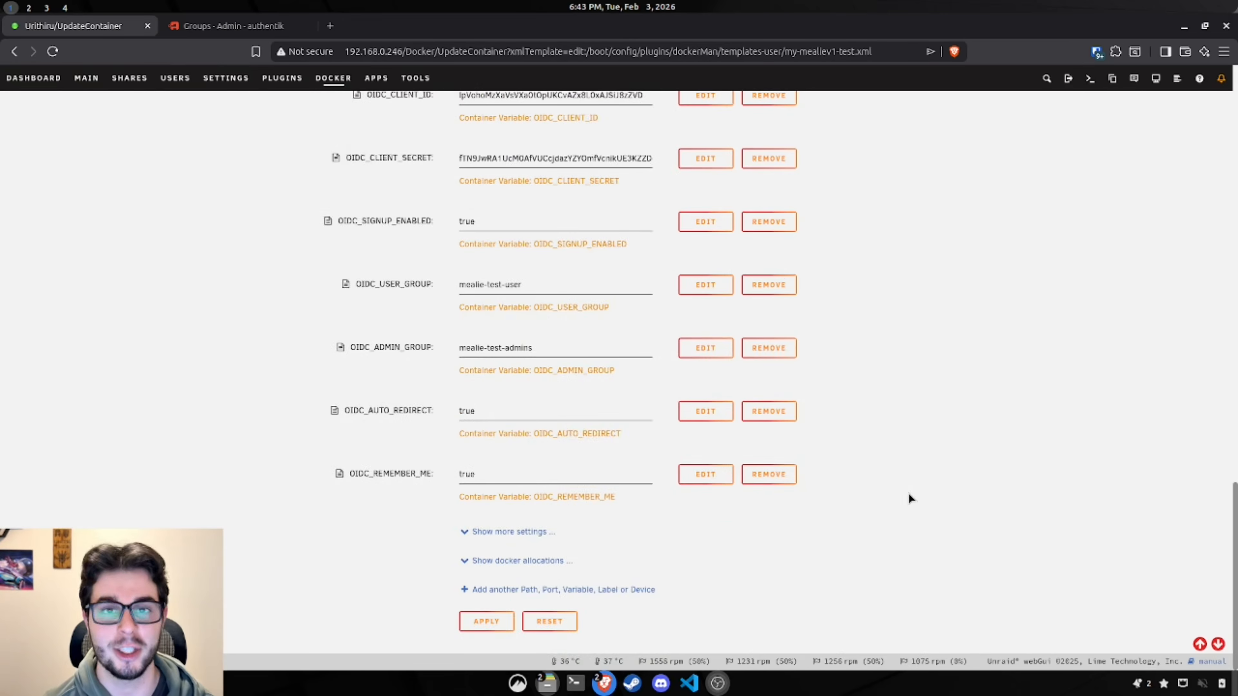
Step: Apply the OIDC variables to recreate mealiev1-test and return to the Docker list
{"action": "left_click", "coordinate": [487, 627]}
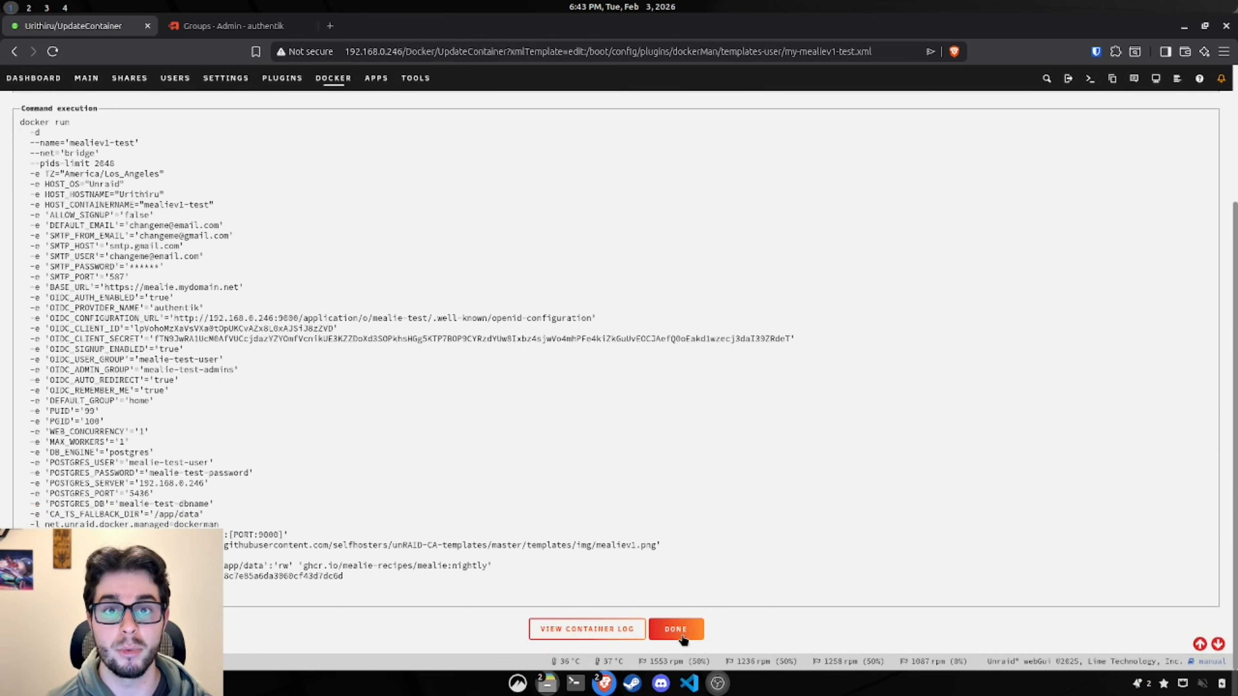
{"action": "left_click", "coordinate": [676, 630]}
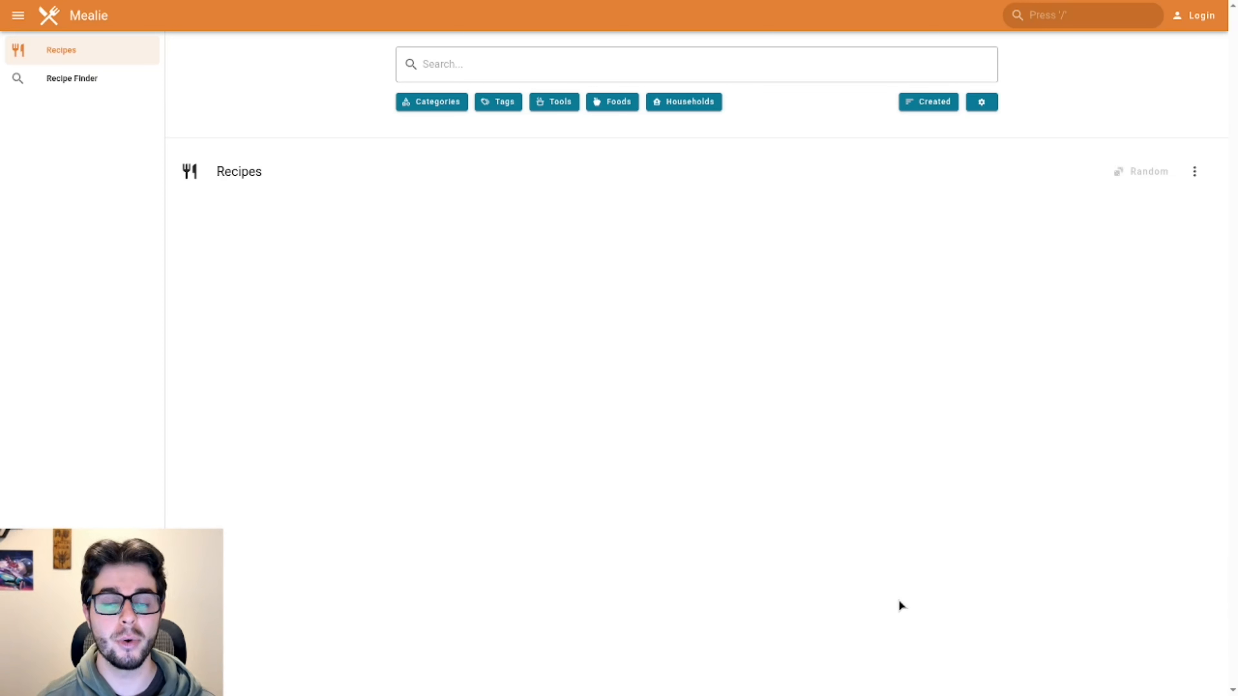
Step: Log in to Mealie and get redirected to the authentik sign-in page
{"action": "left_click", "coordinate": [1196, 22]}
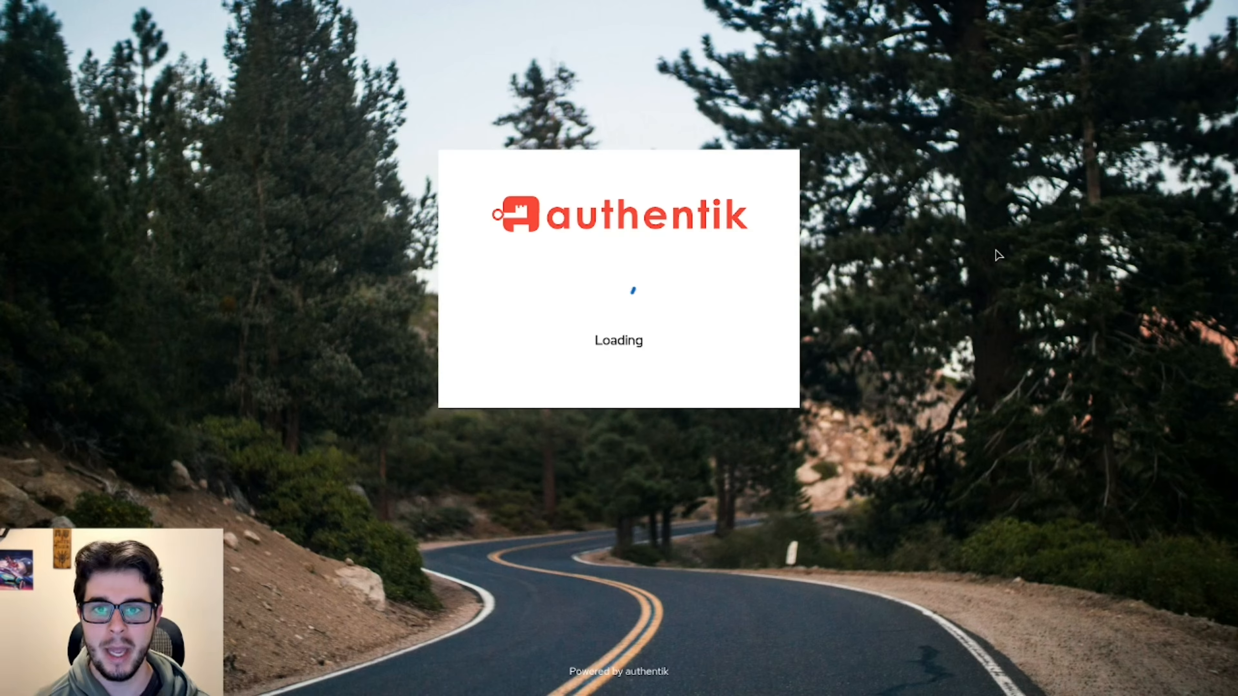